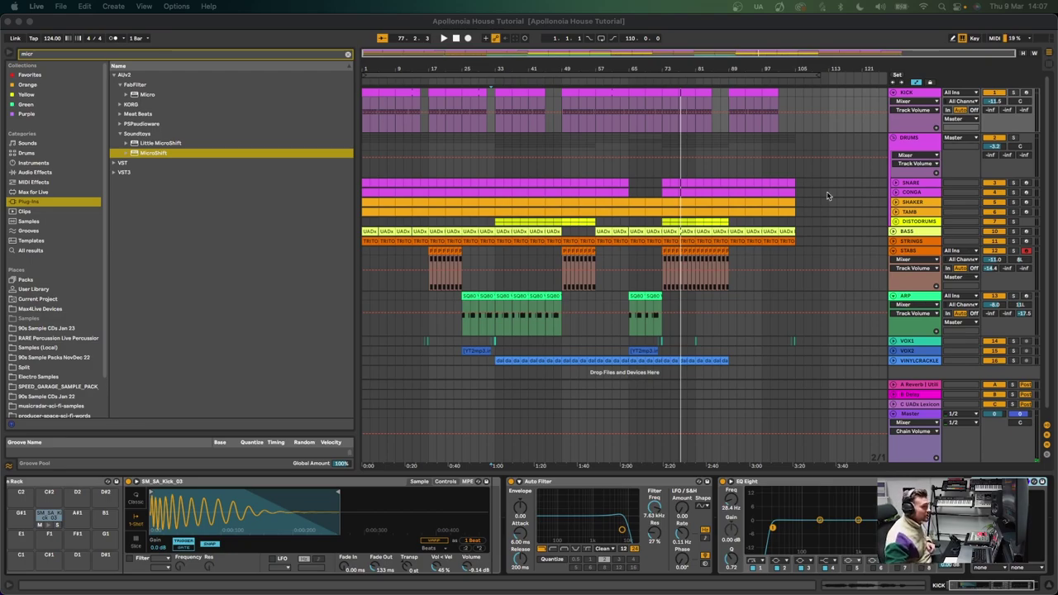
- Return to bar 1 and play the full house arrangement through all its sections
click(455, 38)
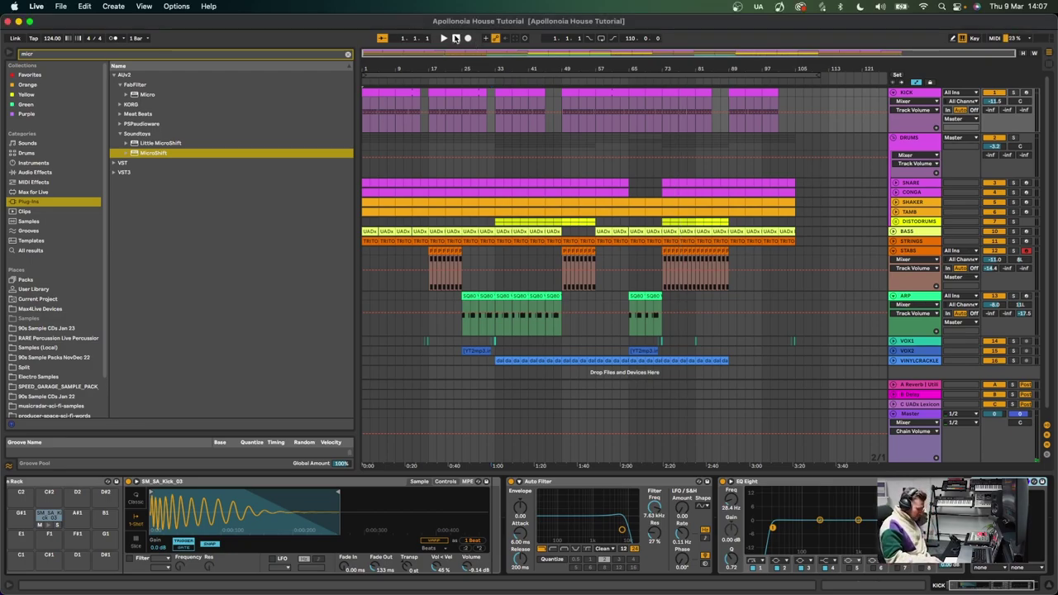
key(space)
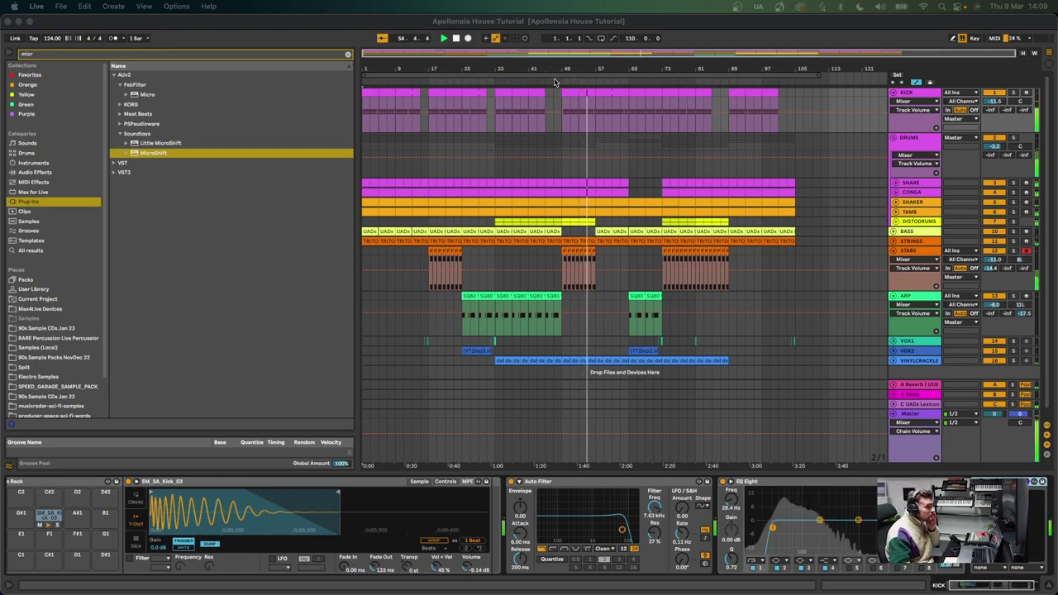
drag(554, 82, 618, 132)
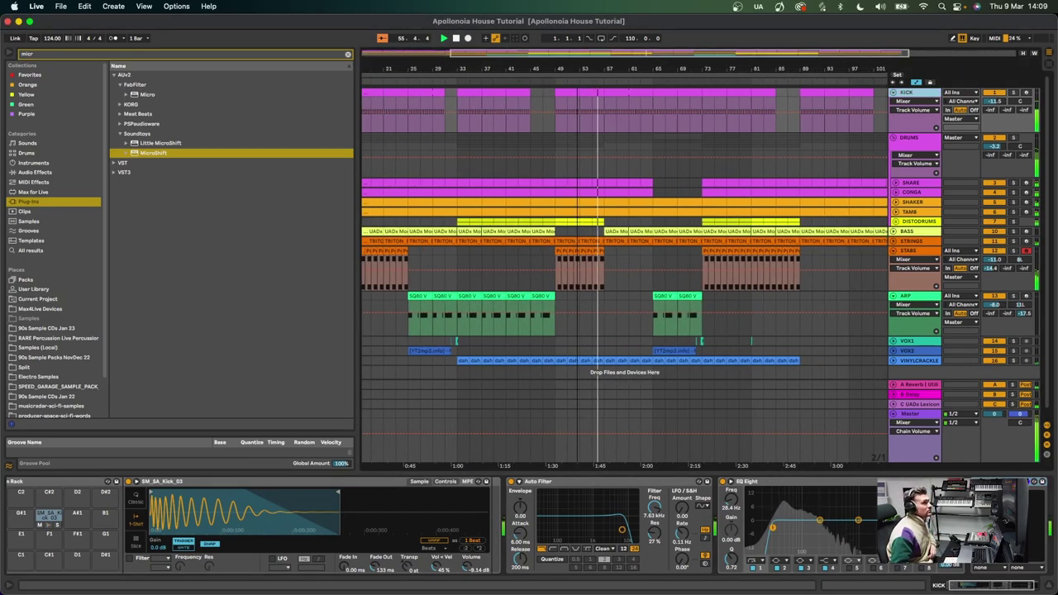
drag(616, 63, 592, 65)
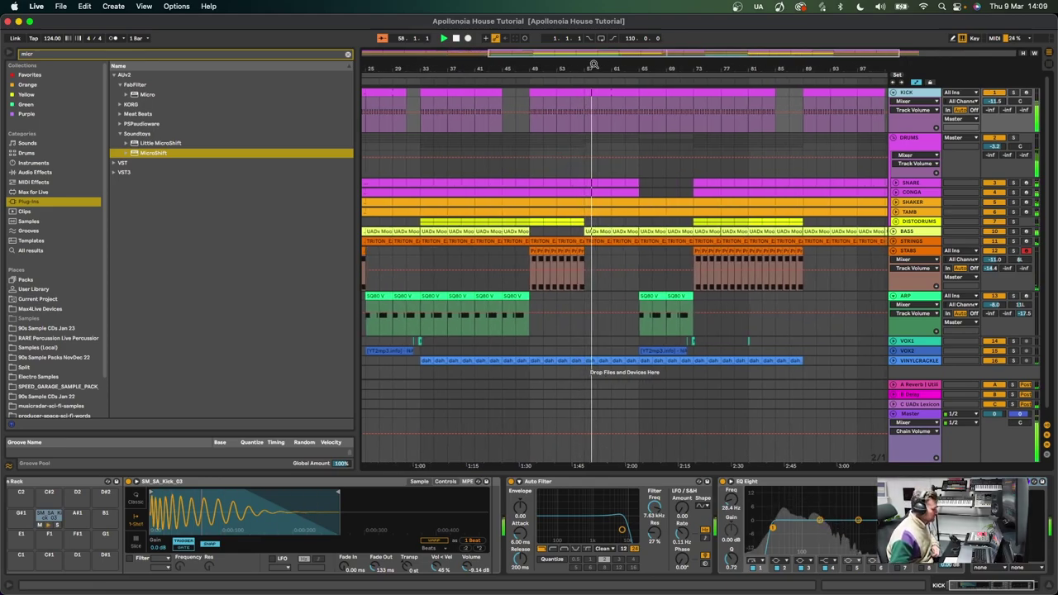
drag(599, 65, 665, 70)
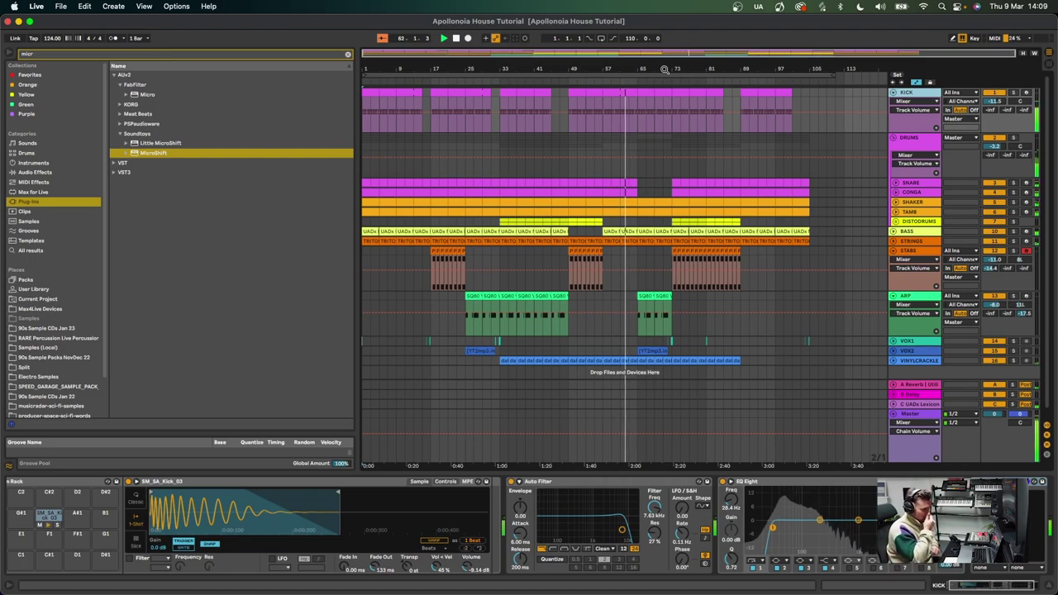
key(super+alt+Escape)
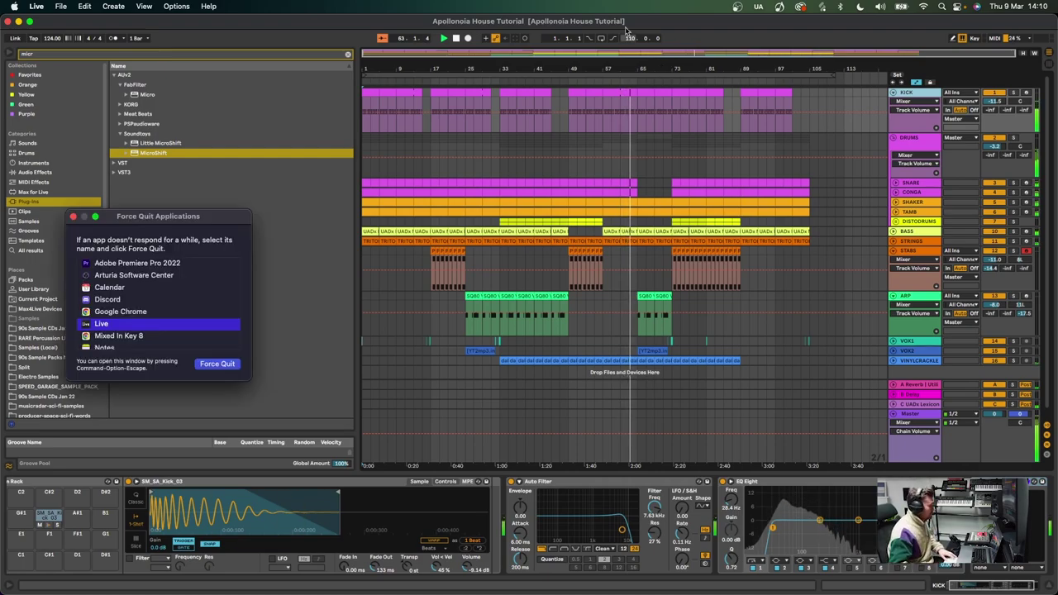
scroll(122, 338, down, 3)
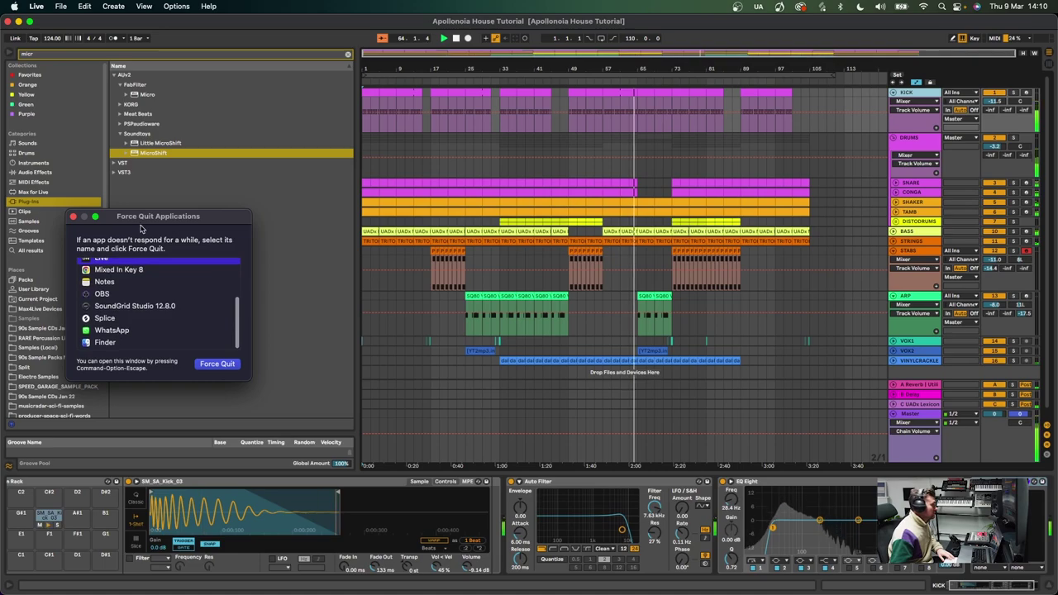
key(Escape)
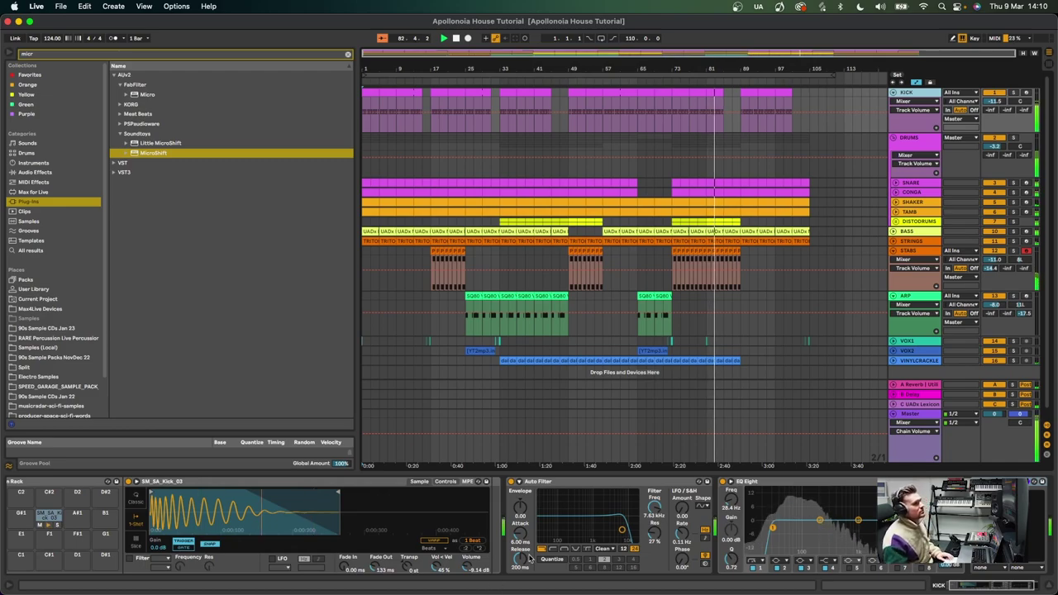
- Remove the short VOX1 clip near bar 81, place the insert marker at bar 89 and stop playback
click(702, 341)
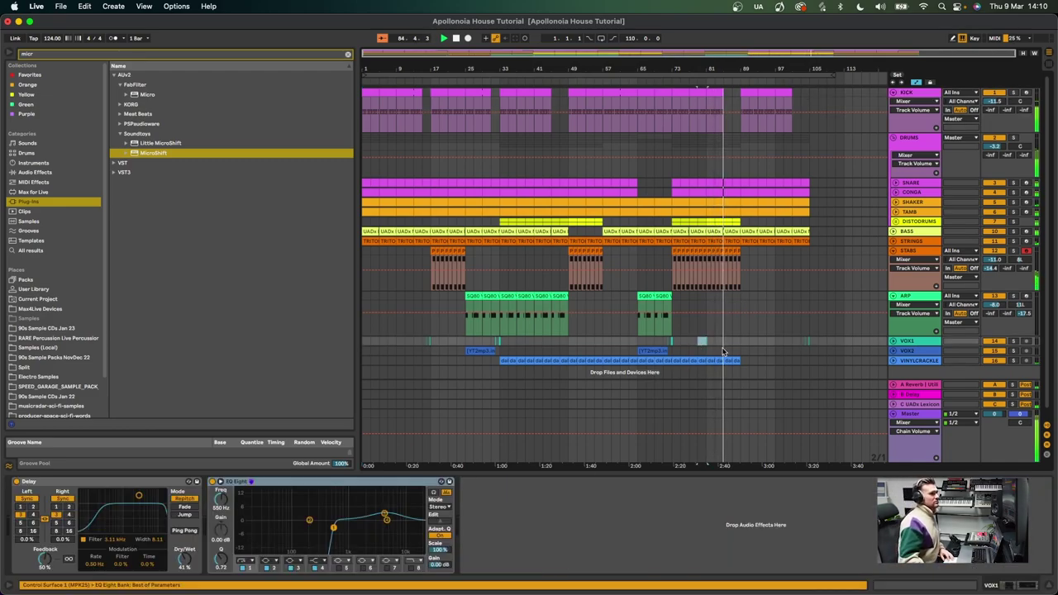
click(757, 368)
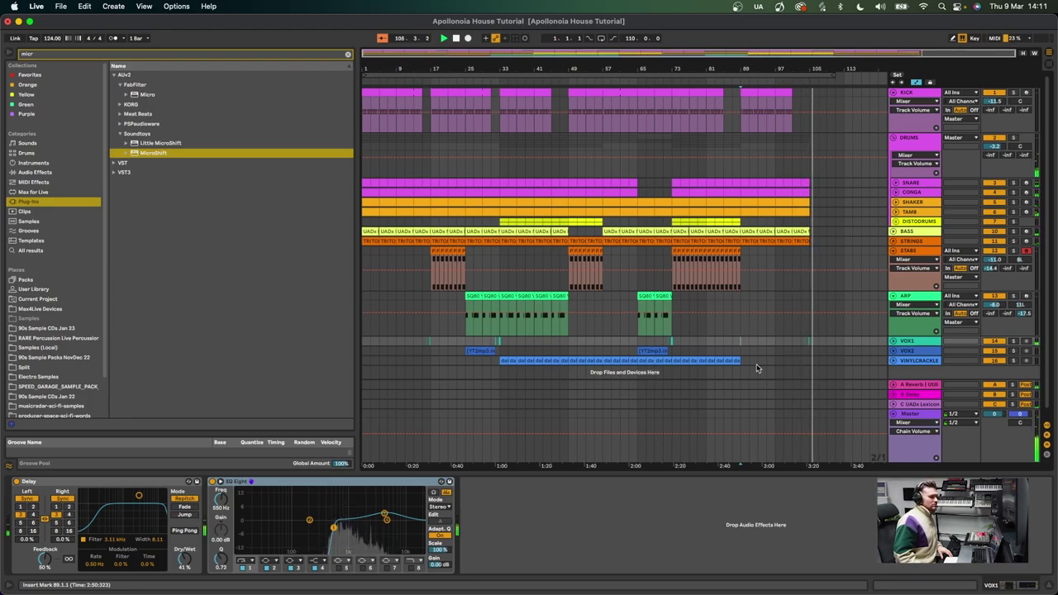
key(space)
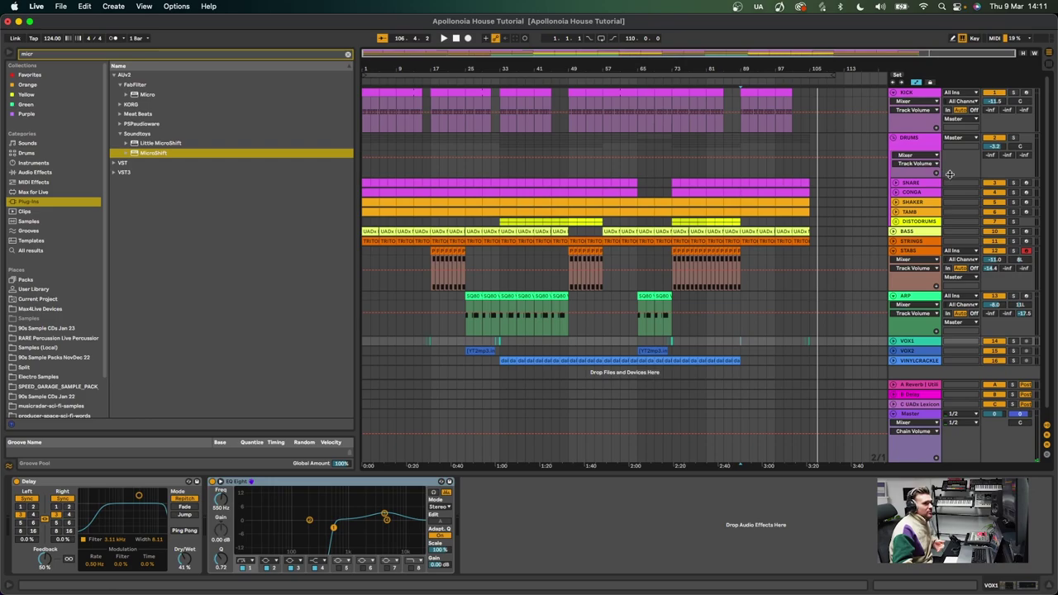
- Audition the soloed CONGA track from bar 1 with the Audio Effect Rack on the Master switched off
click(913, 191)
click(1012, 193)
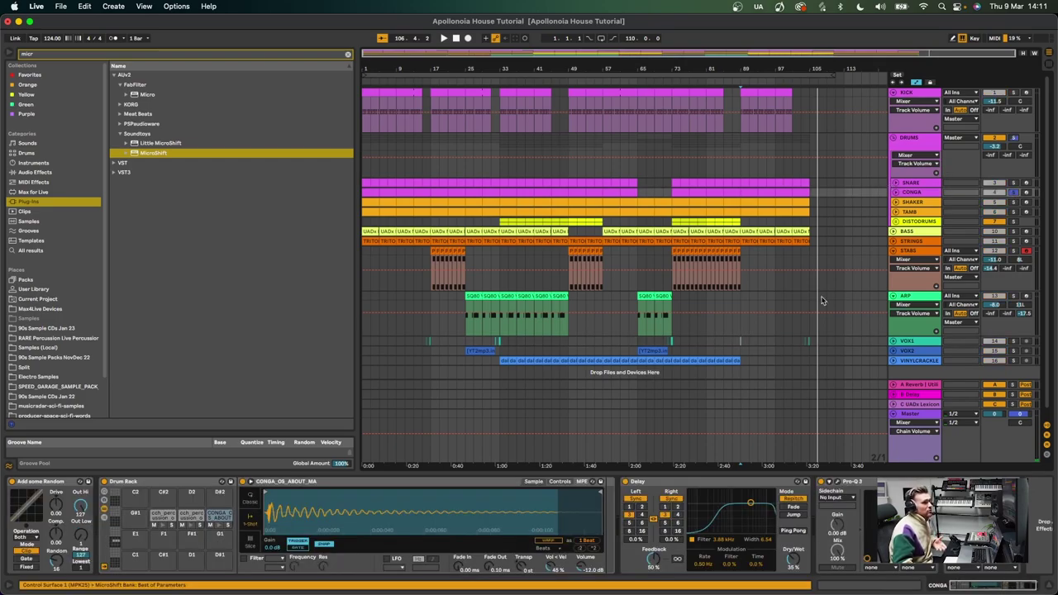
click(918, 415)
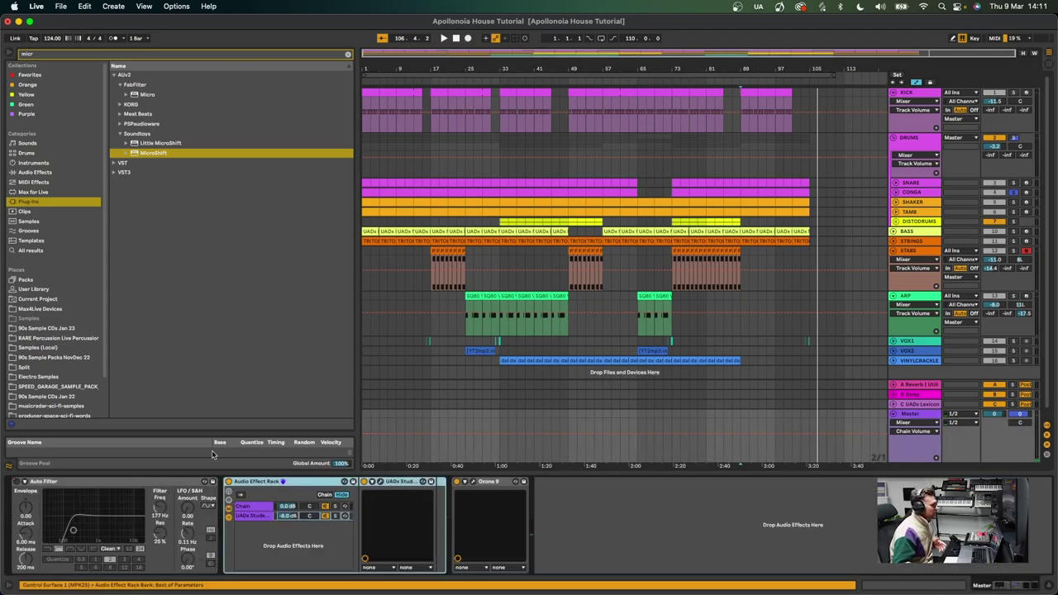
click(229, 482)
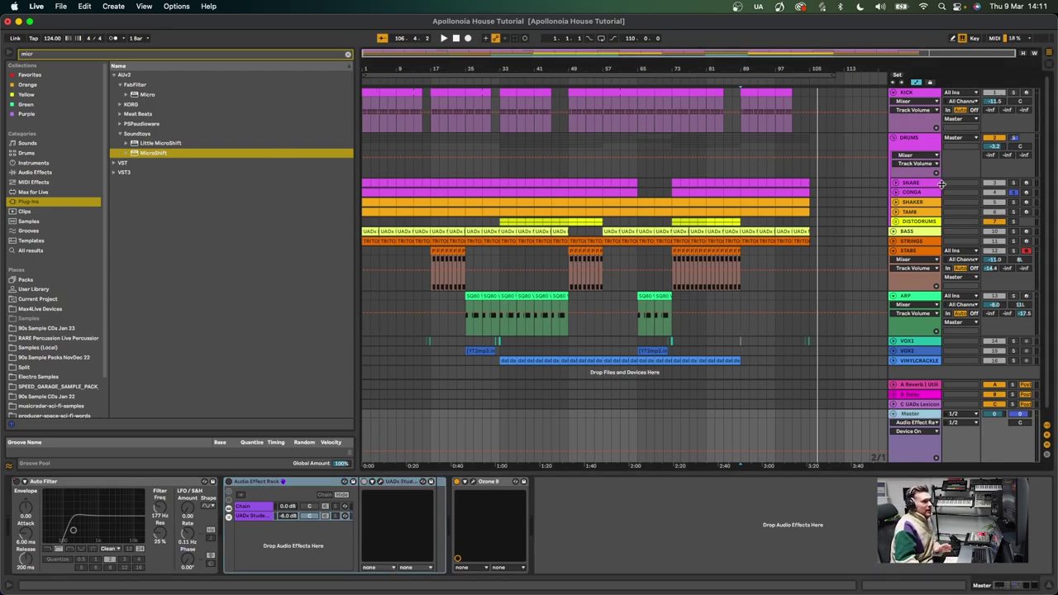
click(456, 38)
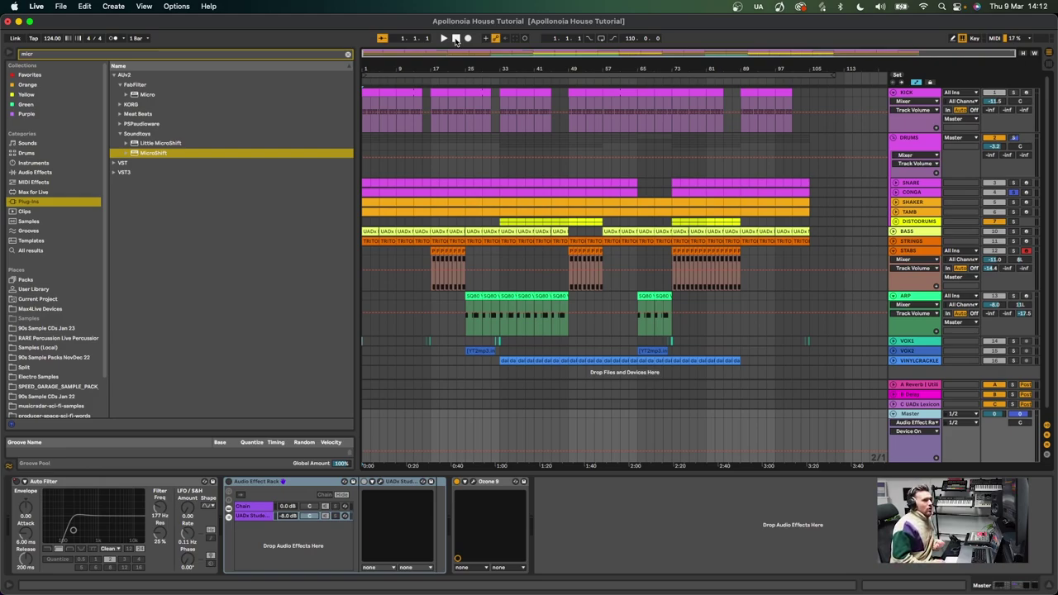
key(space)
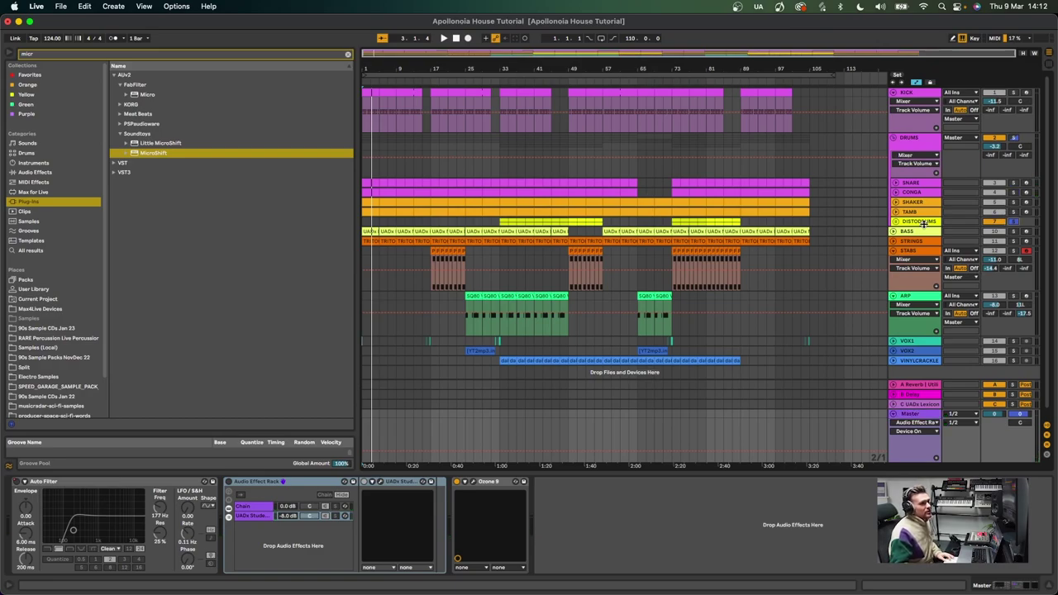
- Solo the DISTODRUMS and SNARE tracks together and play them from bar 33
click(1010, 221)
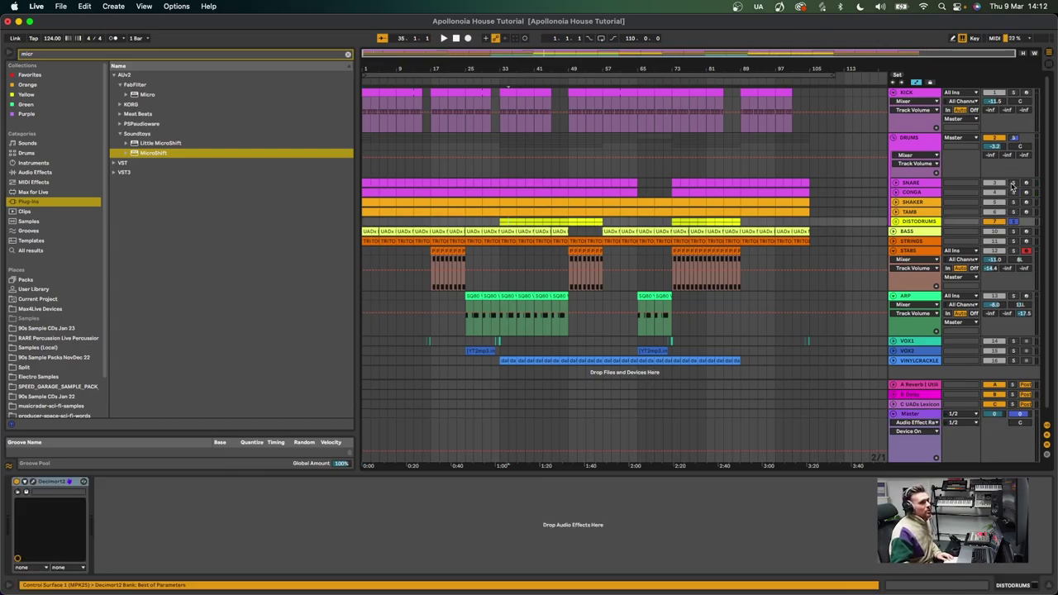
click(501, 182)
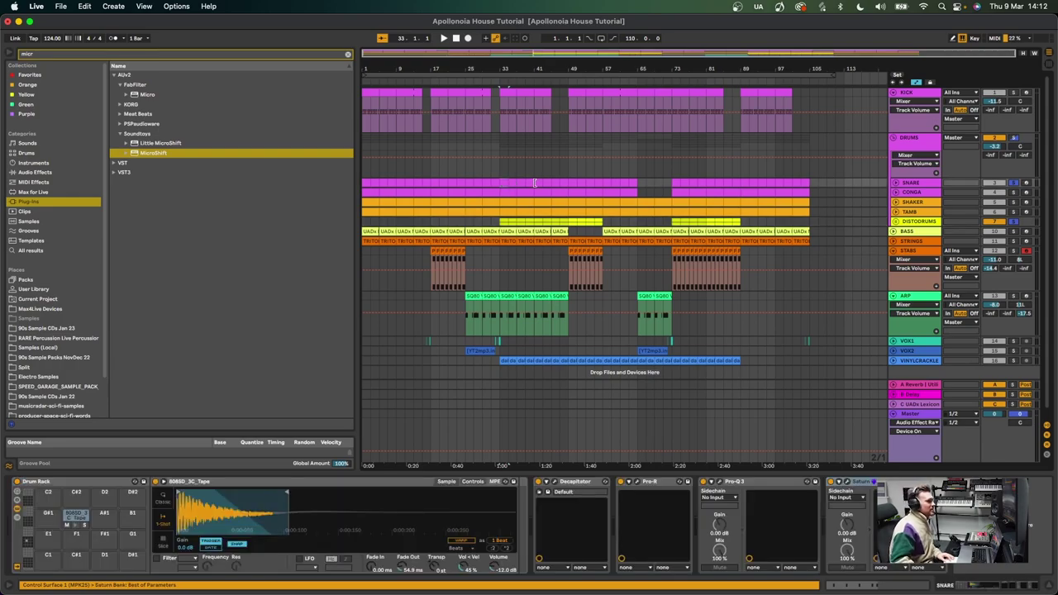
key(space)
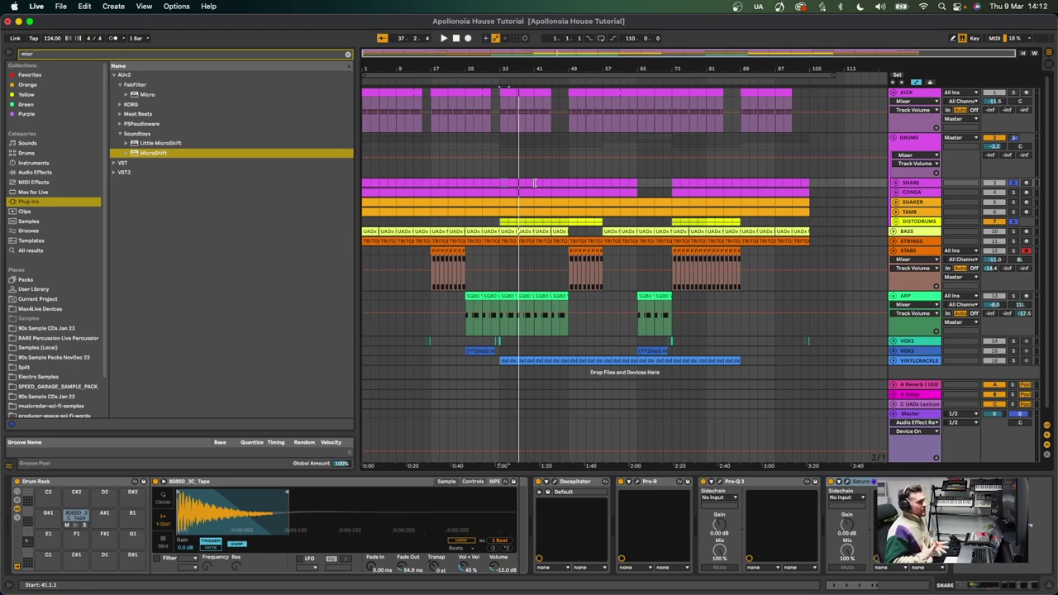
click(547, 214)
key(space)
- Solo the BASS track and play its opening bars from the start of the arrangement
click(905, 232)
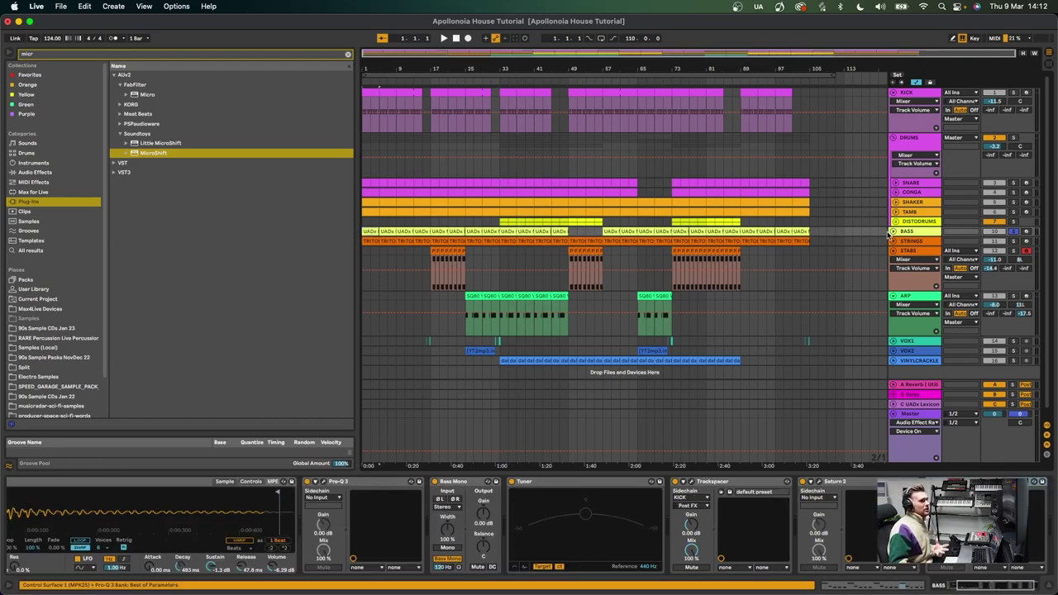
key(space)
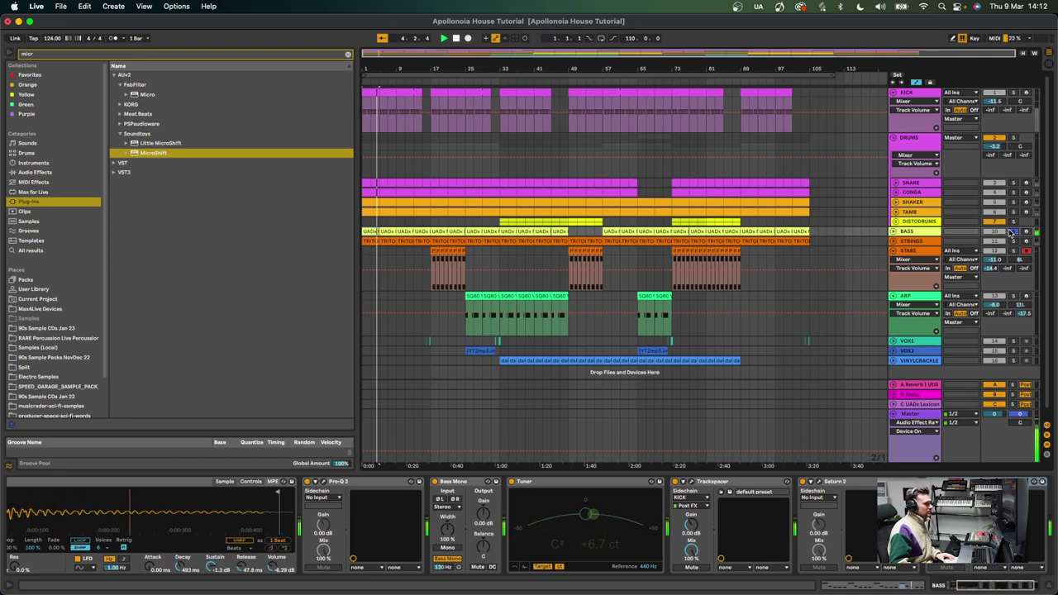
key(space)
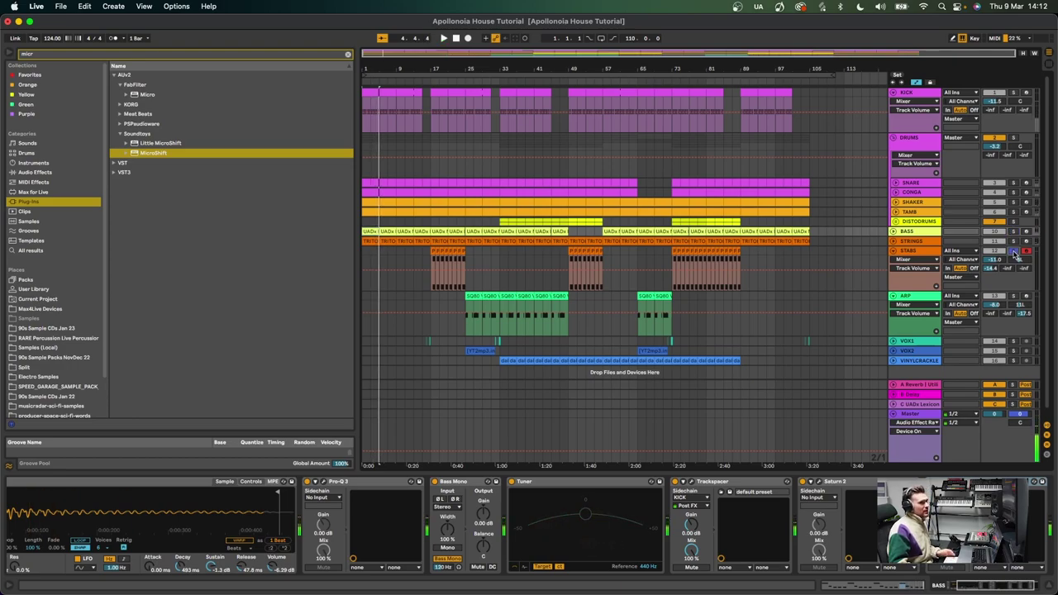
- Audition the STABS part from bar 18 in solo, and solo the STRINGS track
click(440, 267)
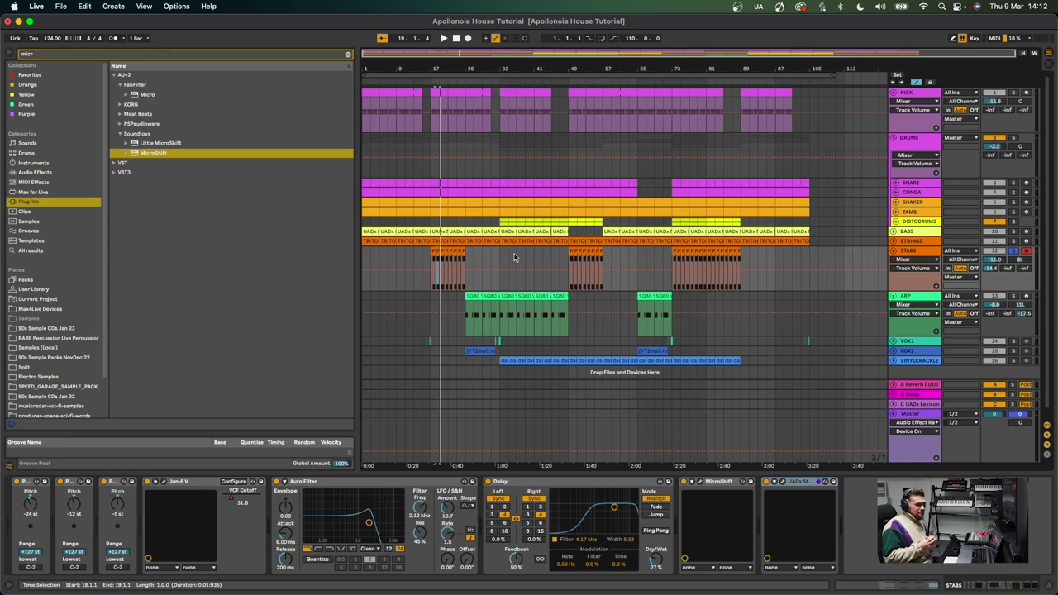
click(1013, 240)
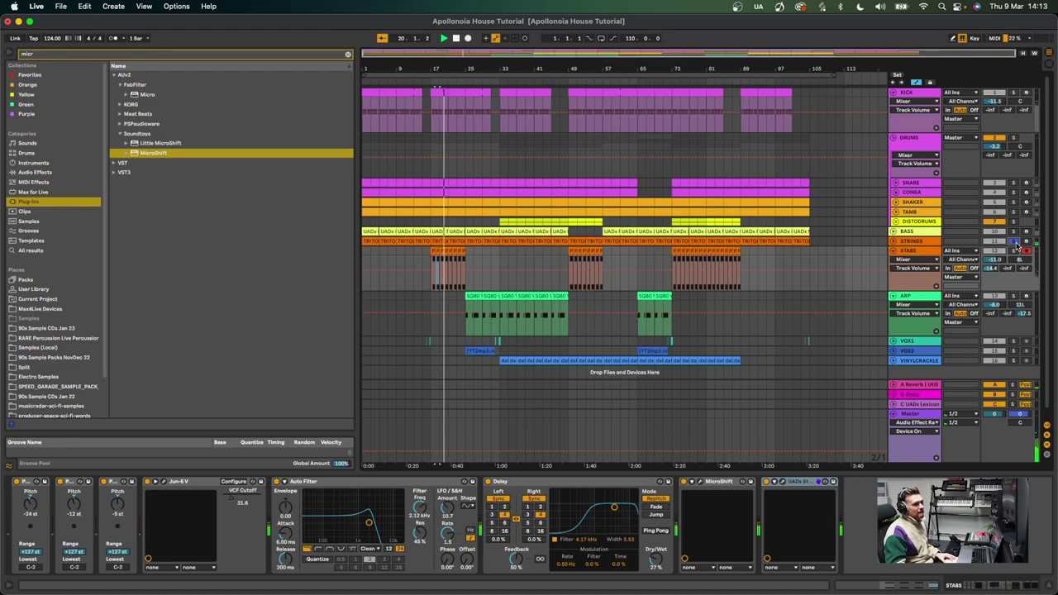
- Solo VOX2 and VOX1, playing the VOX2 clip from bar 25 and the VOX1 clips from bar 32
click(1013, 350)
click(883, 354)
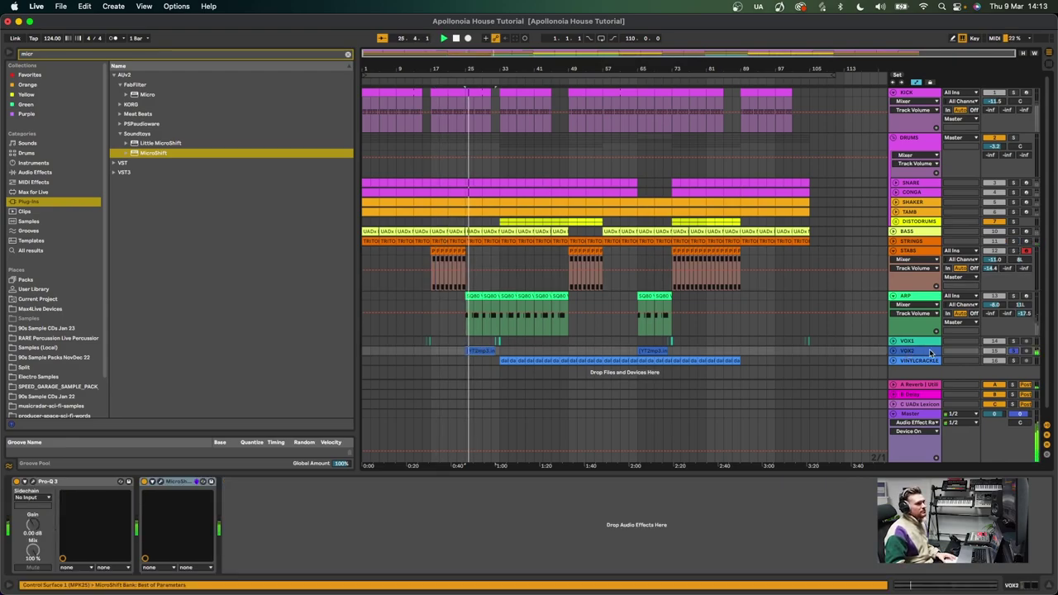
click(502, 343)
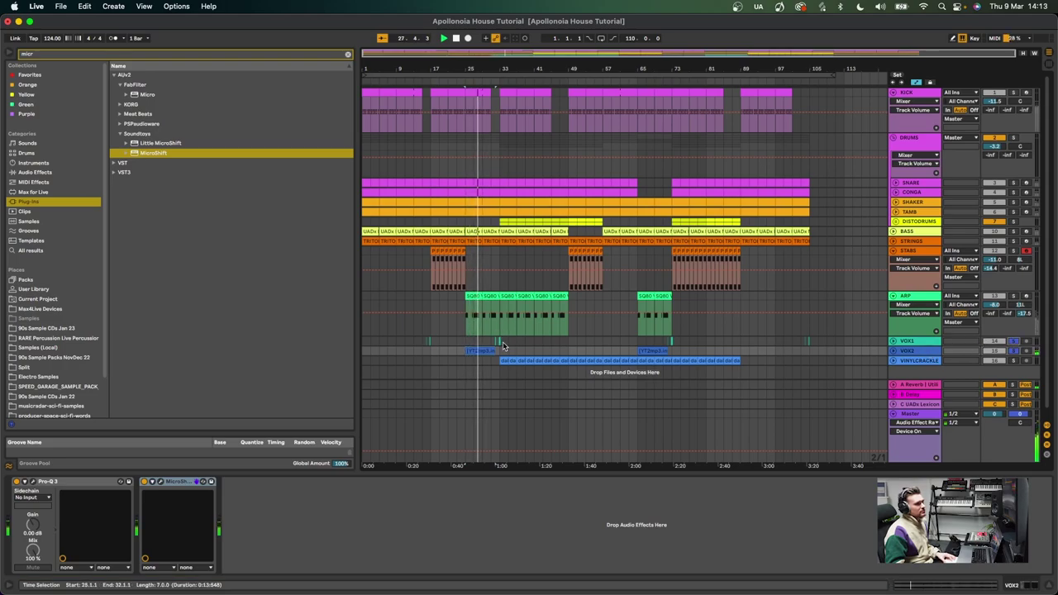
key(space)
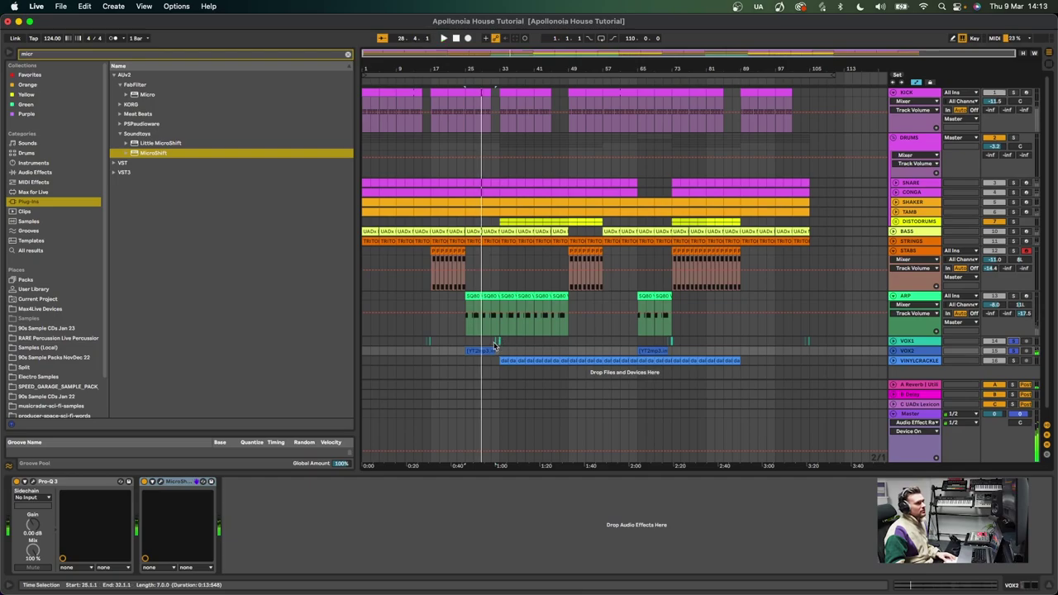
click(493, 342)
key(space)
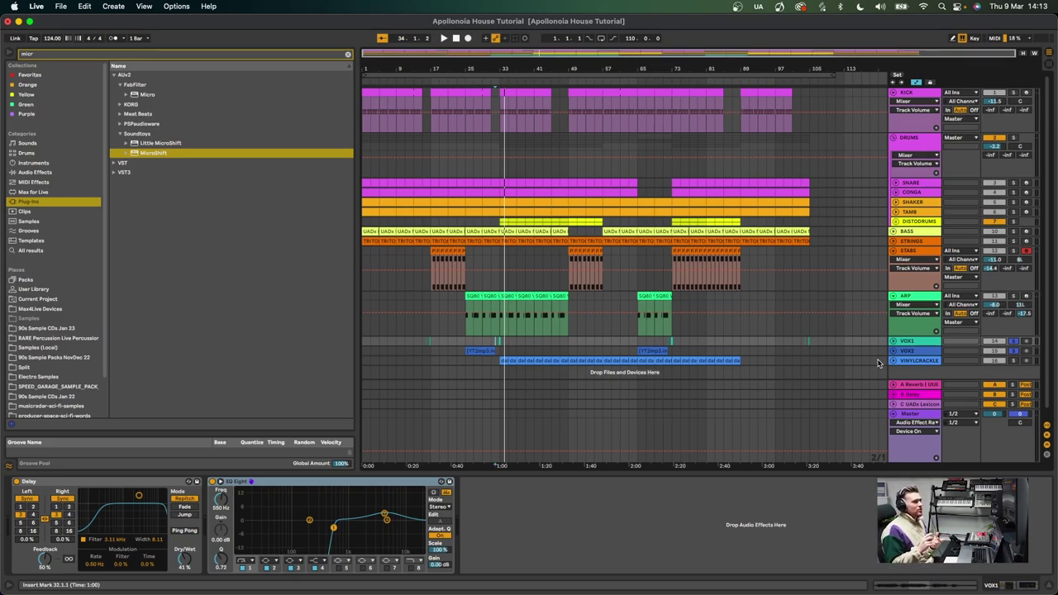
- Clear the solos and show the Auto Filter's Device On automation on the Master track
click(1014, 404)
click(916, 432)
click(913, 423)
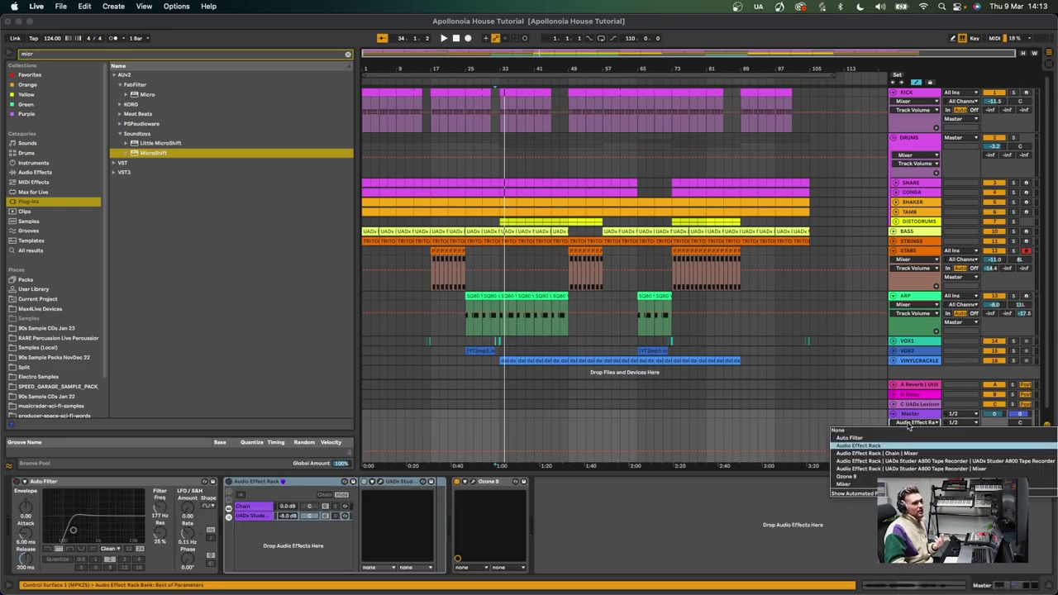
click(874, 442)
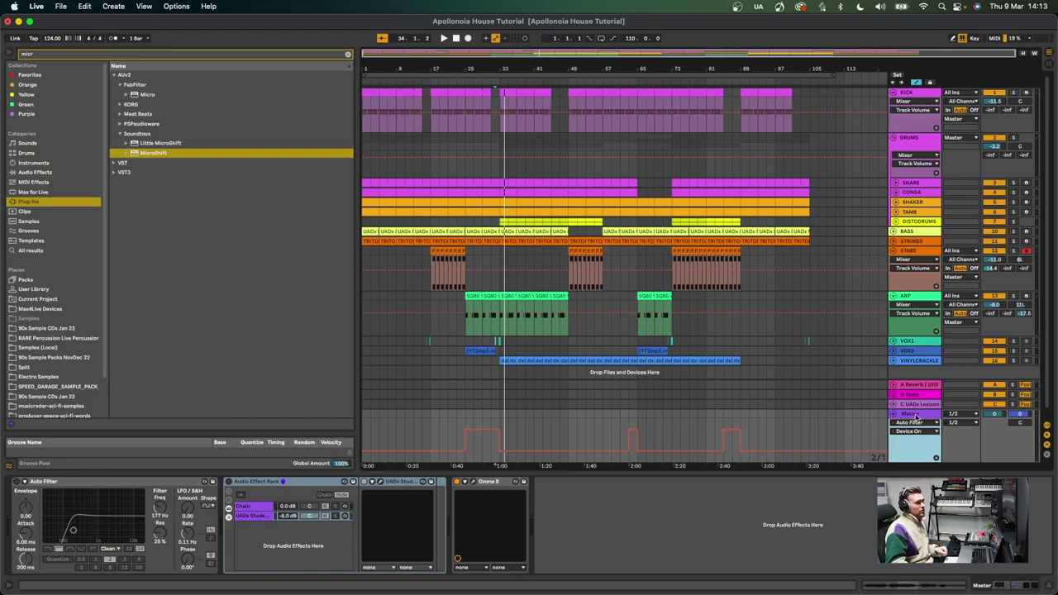
- Place the insert marker at bar 27 and play the filtered section leading into bar 33
click(723, 417)
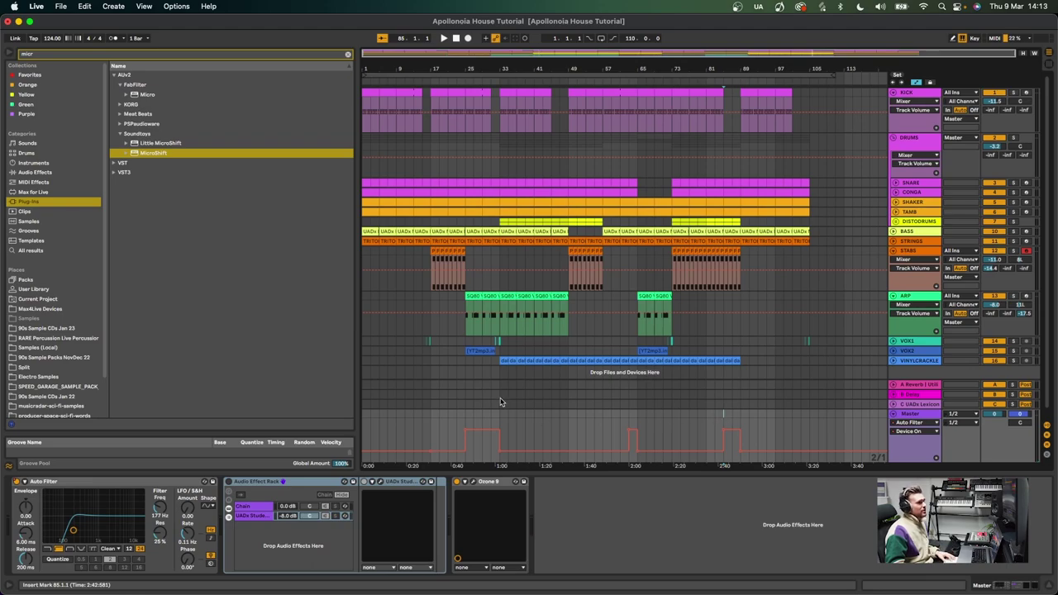
click(474, 405)
key(space)
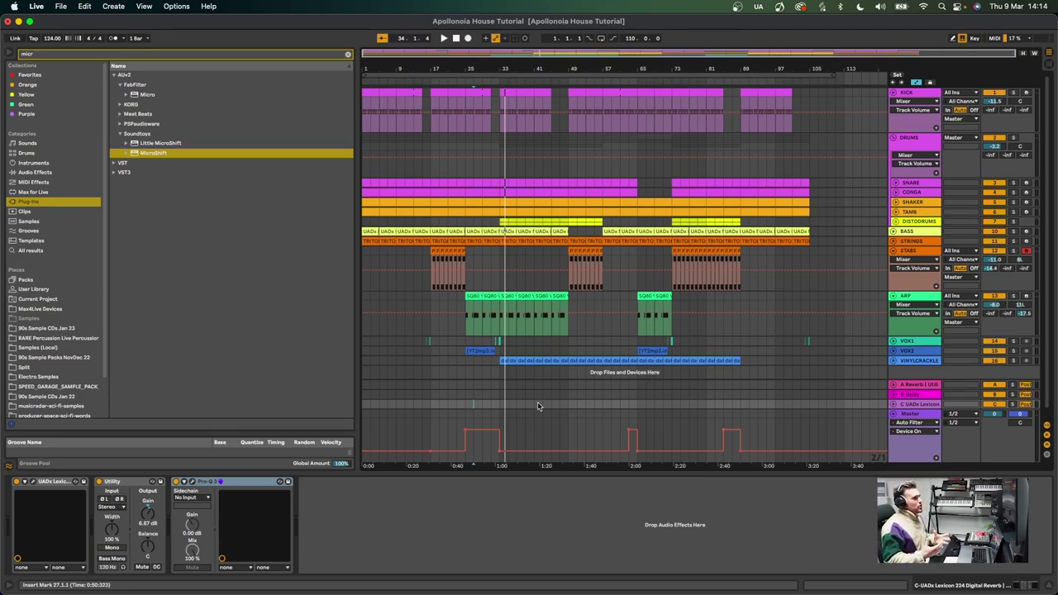
- Select the first ARP clip at bar 25 and play the arrangement from there
click(473, 315)
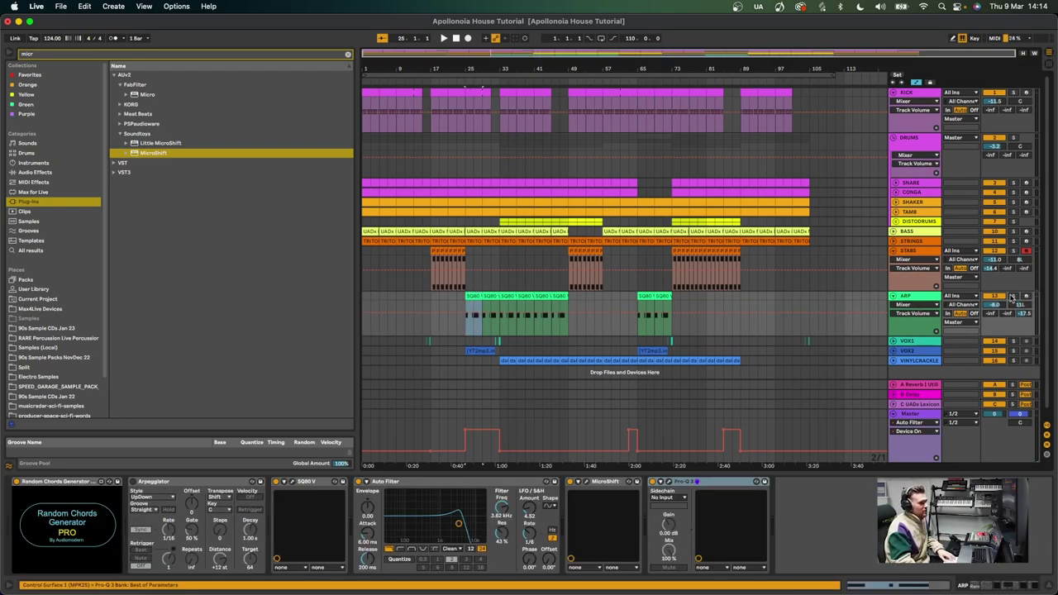
key(space)
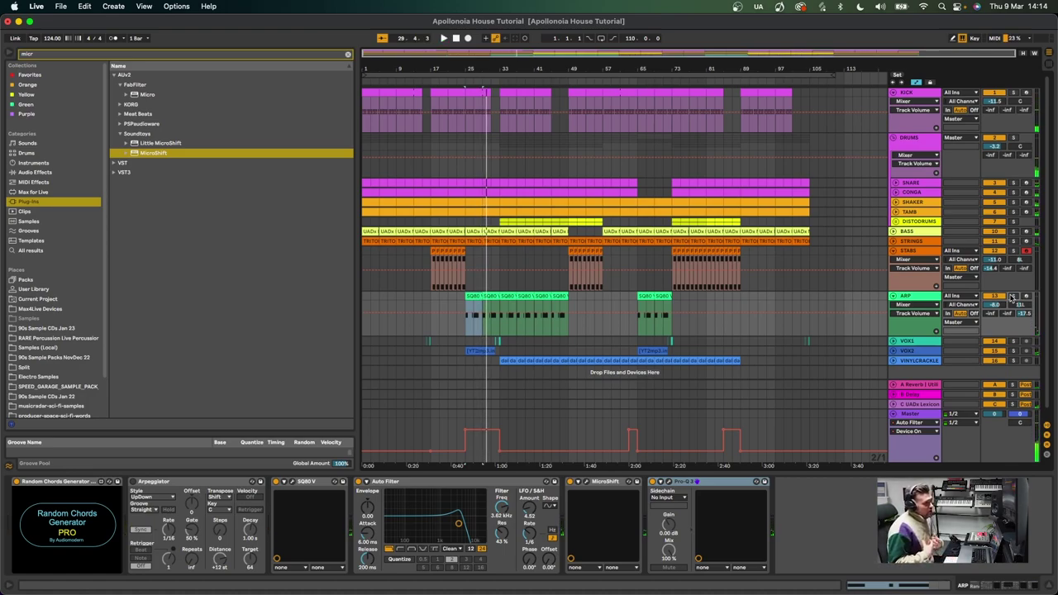
- Solo the SHAKER and TAMB tracks together
click(1013, 202)
super+click(1013, 211)
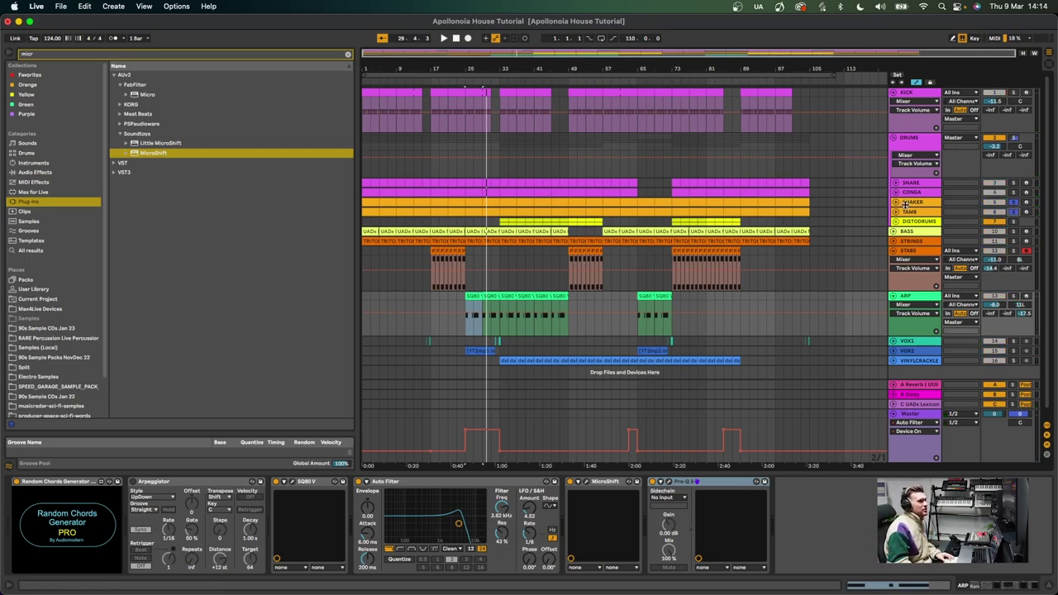
- Play the soloed SHAKER and TAMB tracks from bar 25
key(space)
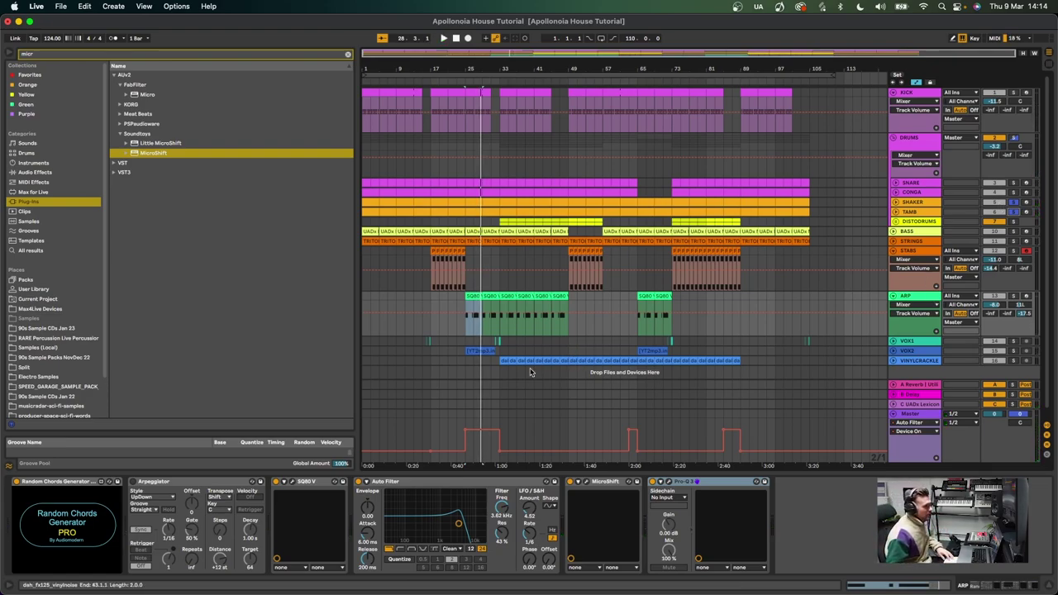
- Extend the VINYLCRACKLE clips to cover bars 1 to 105 by copying and duplicating a 16-bar block, and delete the excess past bar 105
click(567, 369)
click(502, 360)
drag(502, 360, 363, 360)
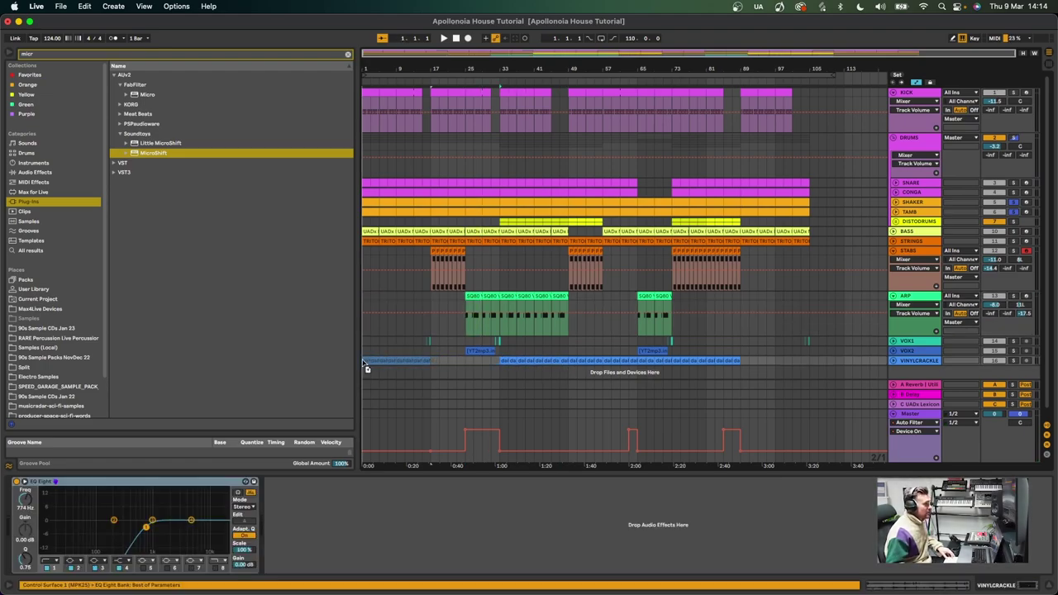
key(super+d)
key(super+d)
key(super+d)
key(super+d)
key(super+d)
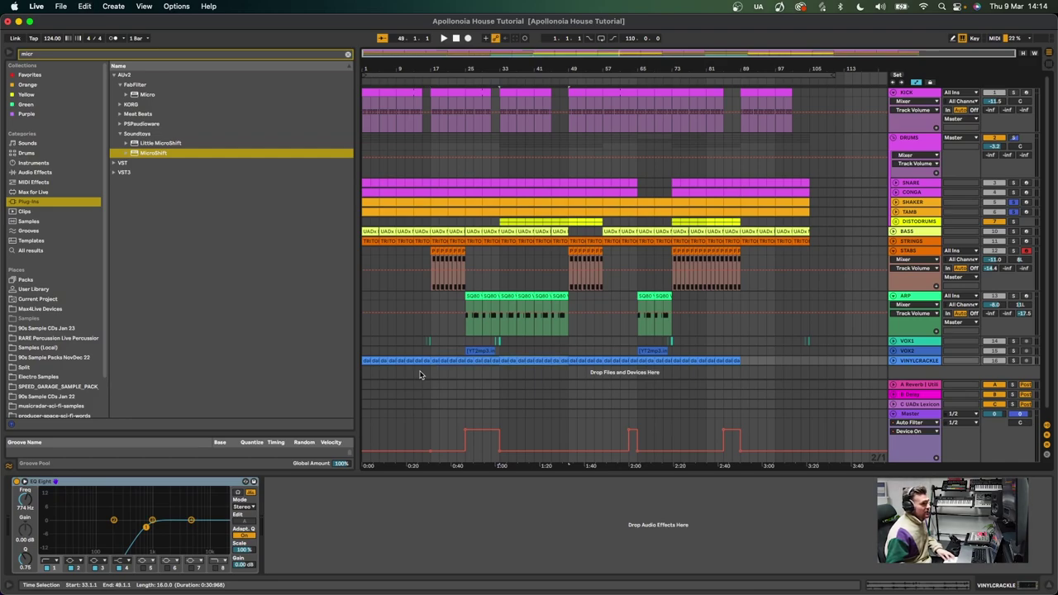
key(super+d)
drag(861, 361, 813, 362)
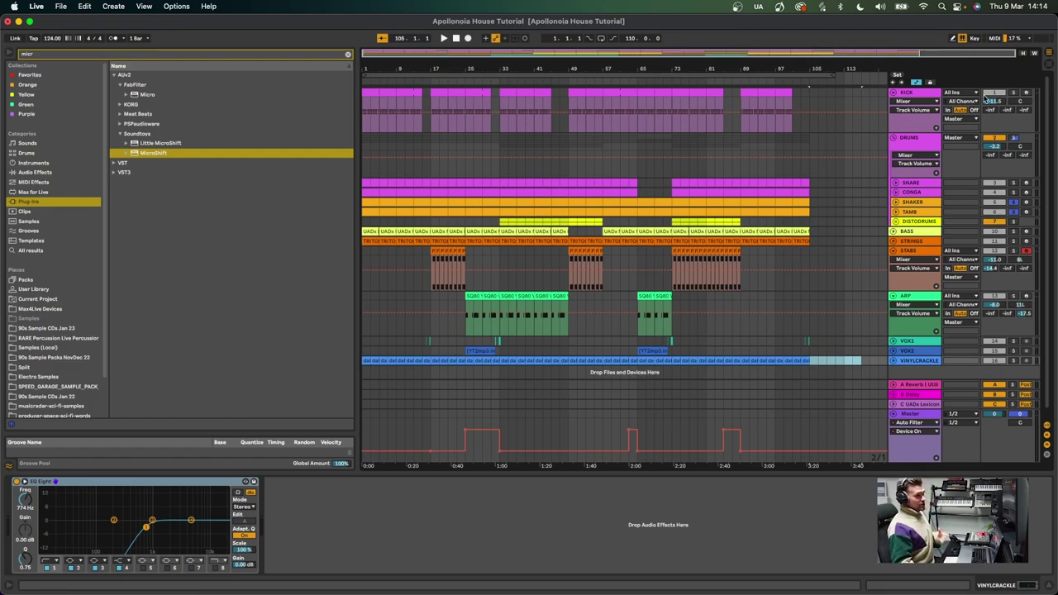
- Play the soloed KICK track and inspect its device chain, including the SM_SA_Kick_03 sample, Auto Filter and EQ Eight
key(space)
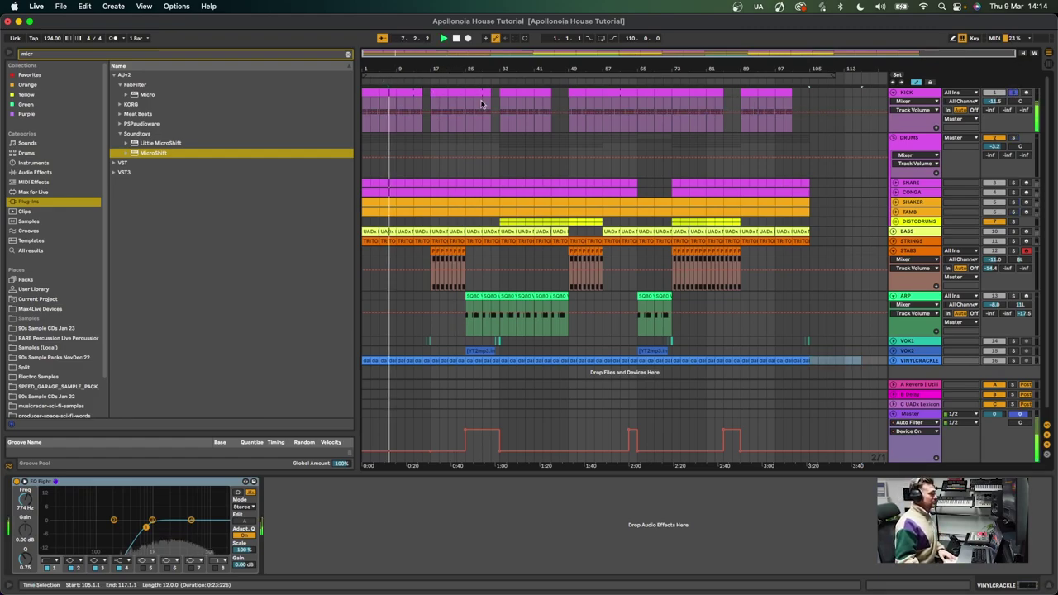
click(480, 104)
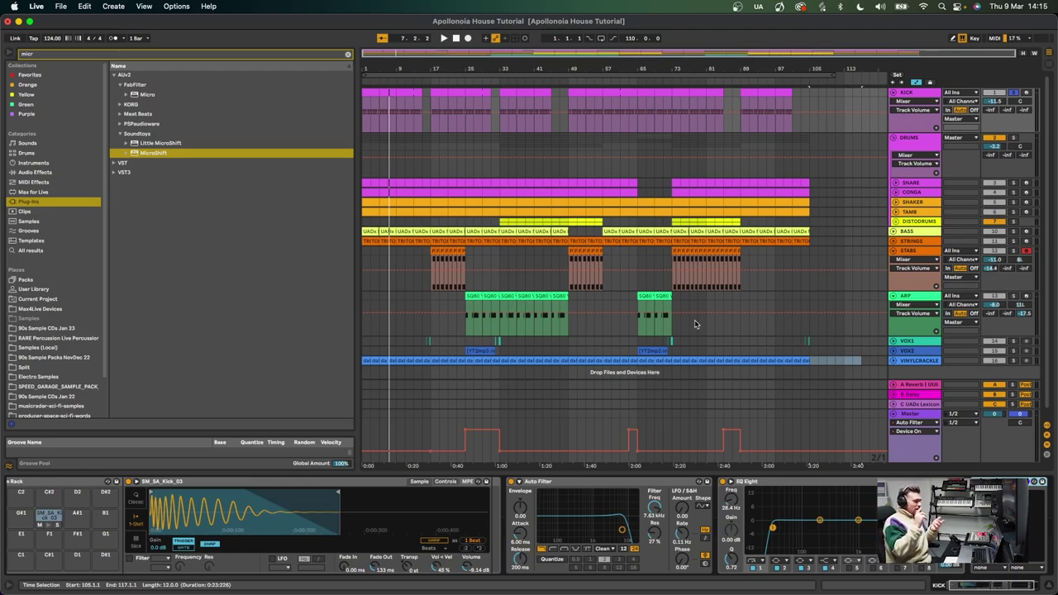
click(909, 153)
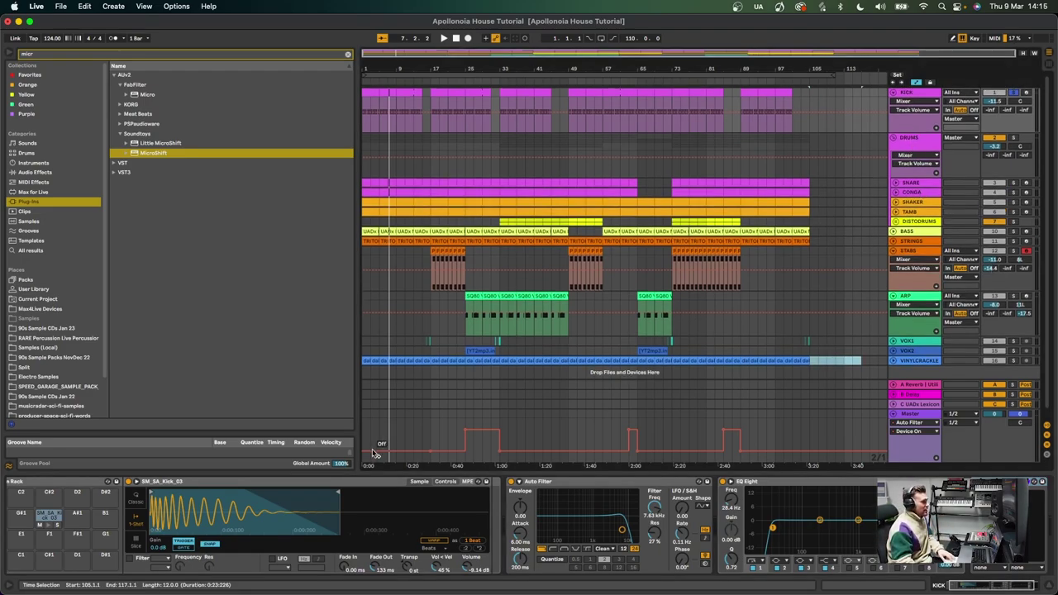
click(49, 514)
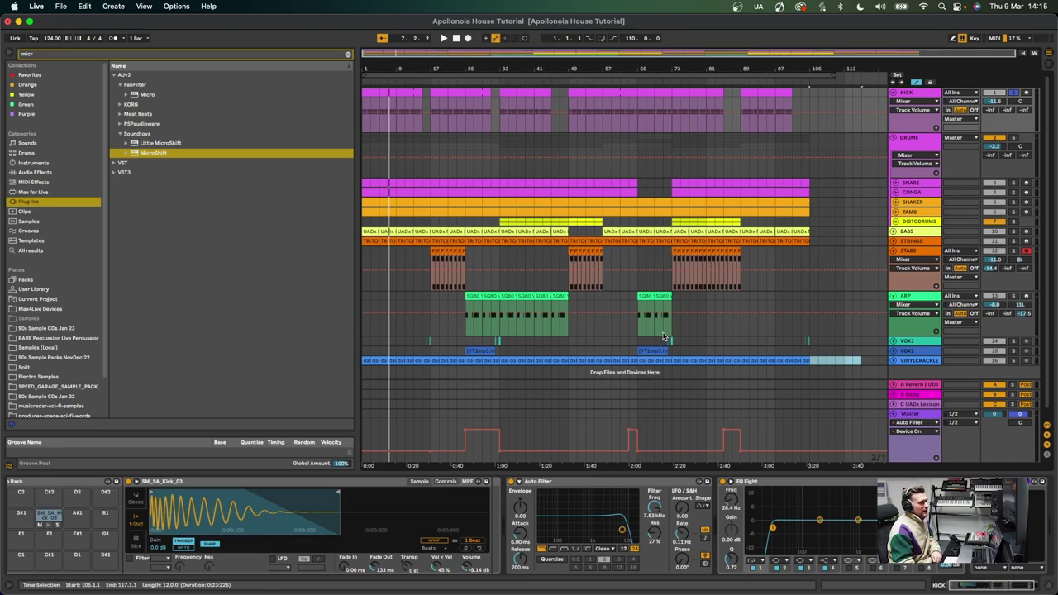
click(742, 526)
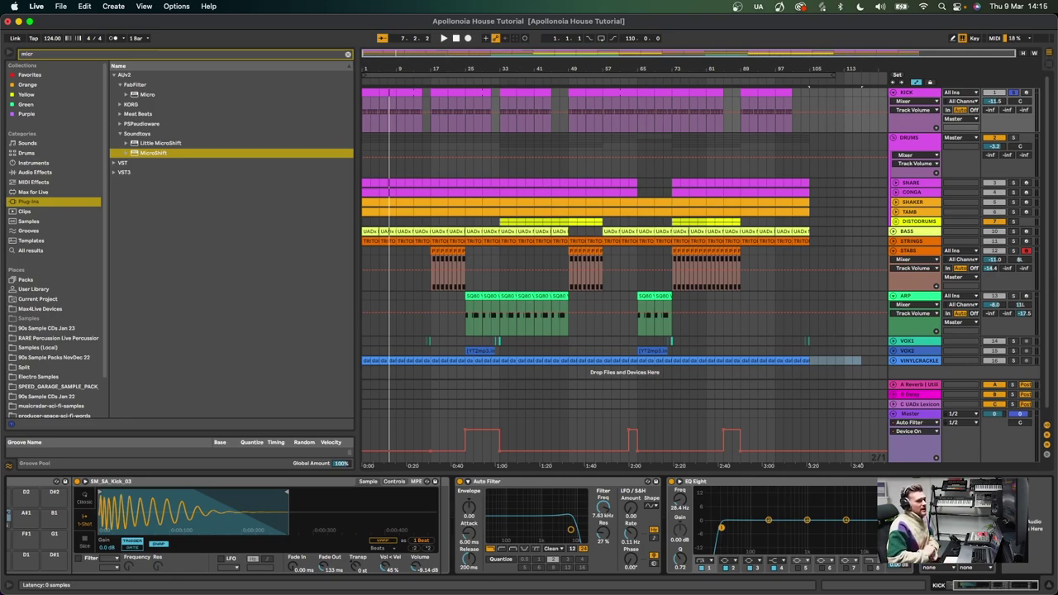
- Open the Transient Master window on the KICK track, check its Attack and Sustain amounts, and close it
key(super+alt+p)
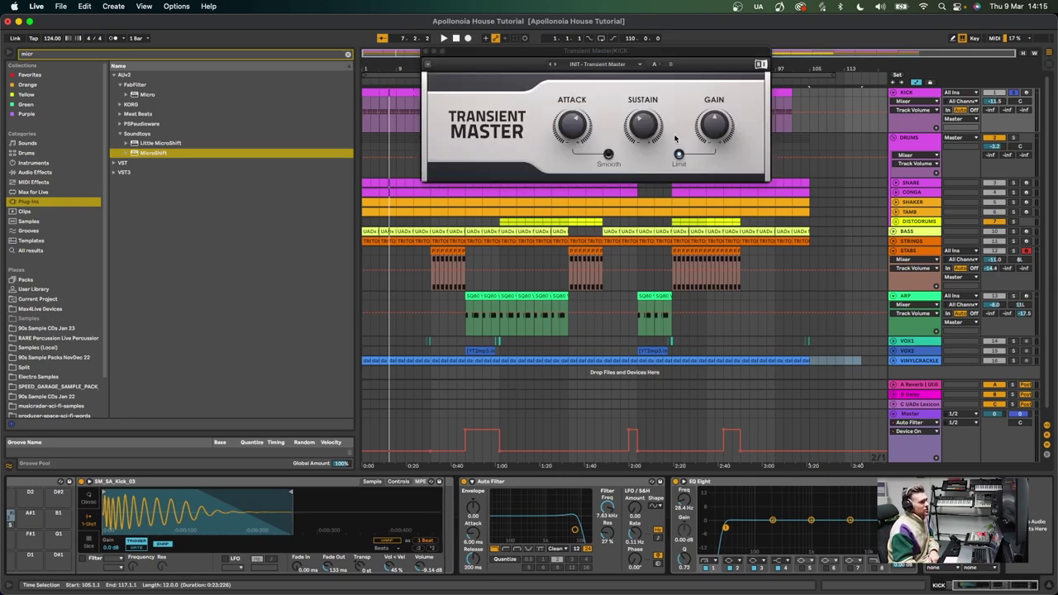
click(579, 125)
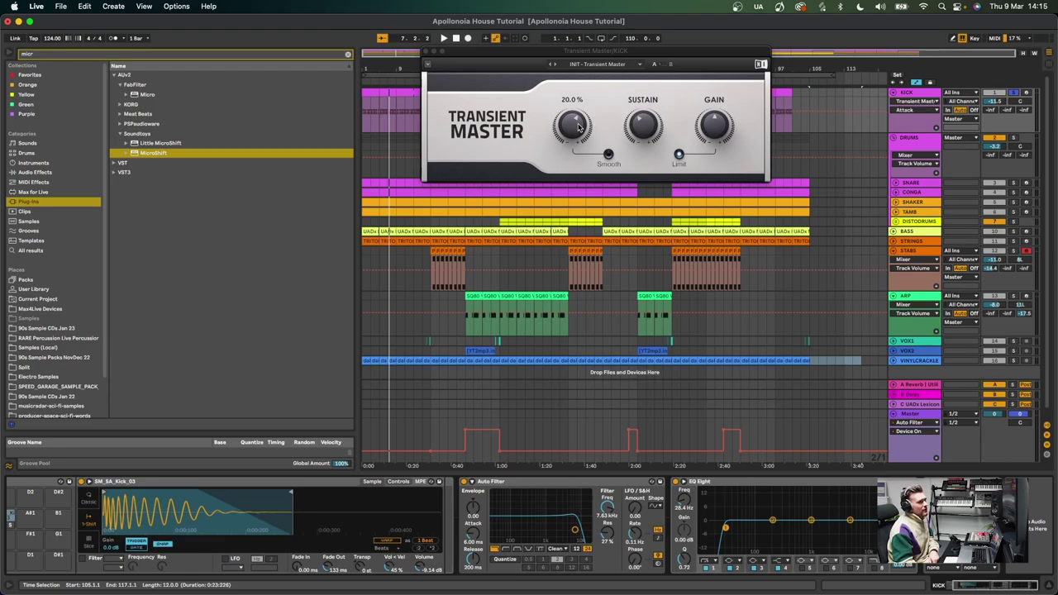
click(635, 118)
click(427, 51)
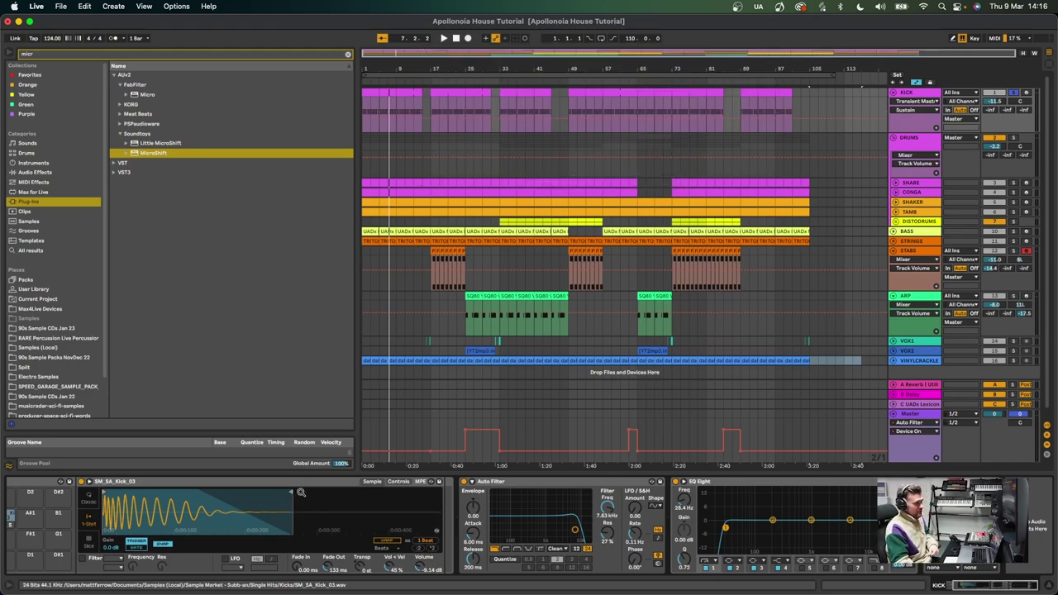
- Solo the DRUMS group and play it from bar 33, first alone and then together with the KICK track
click(917, 147)
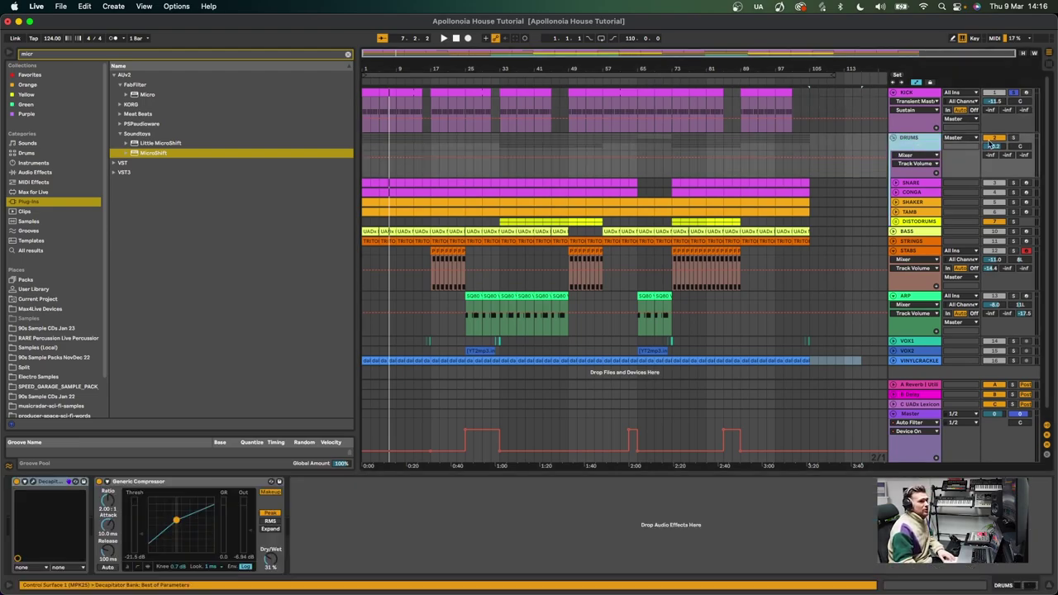
click(501, 174)
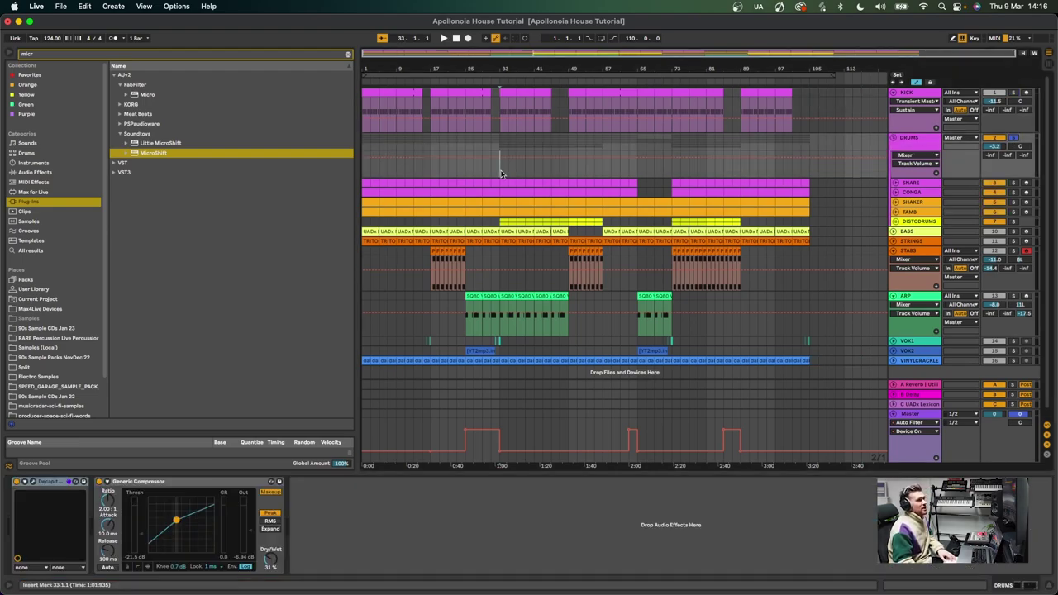
key(space)
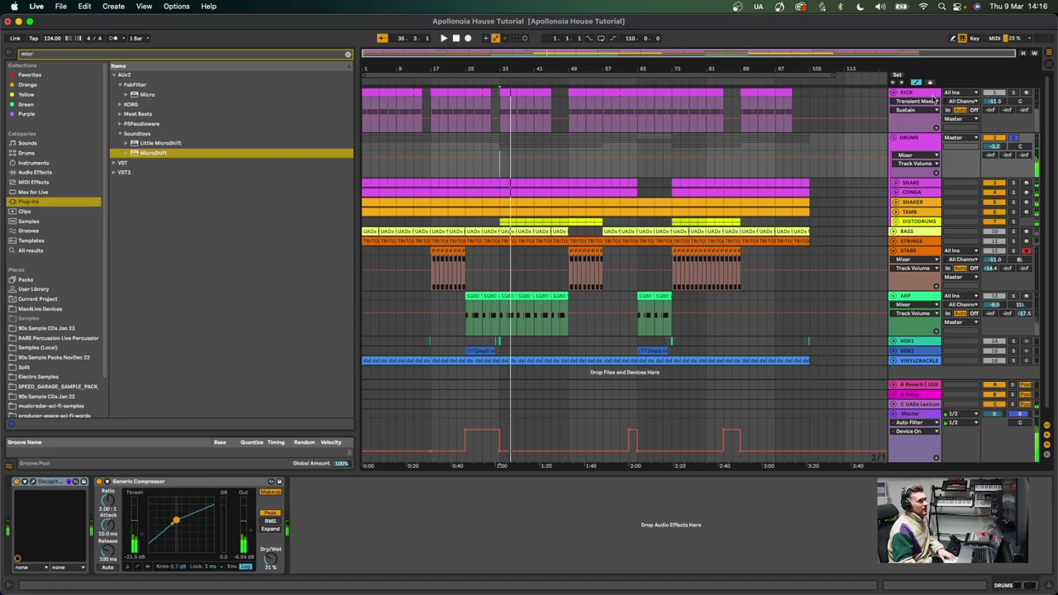
key(space)
key(space)
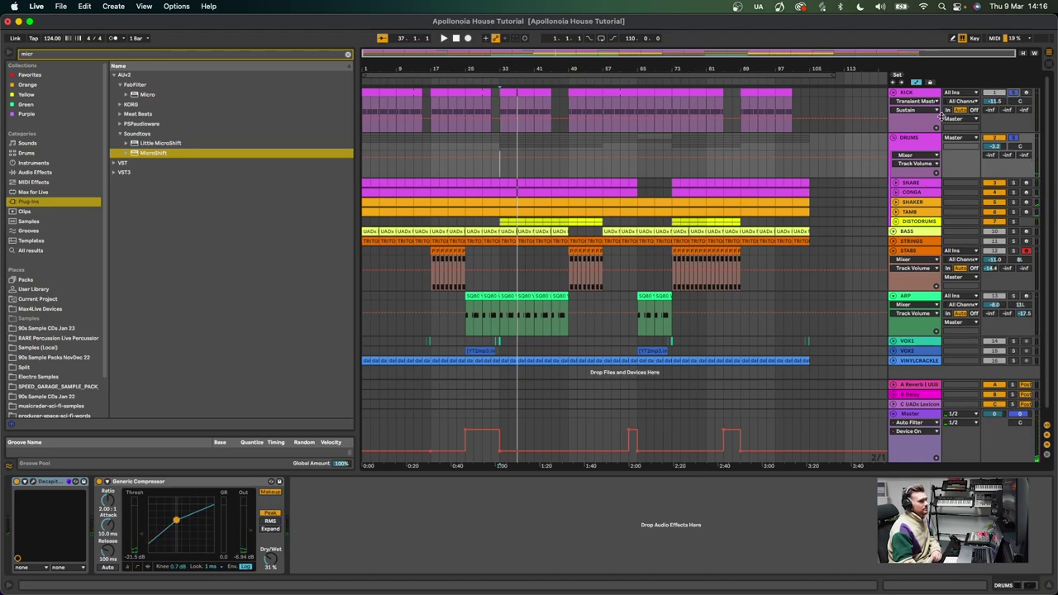
- Open the Decapitator on the DRUMS group, review its DrumFattener2 settings and High Cut, and close its window
click(914, 147)
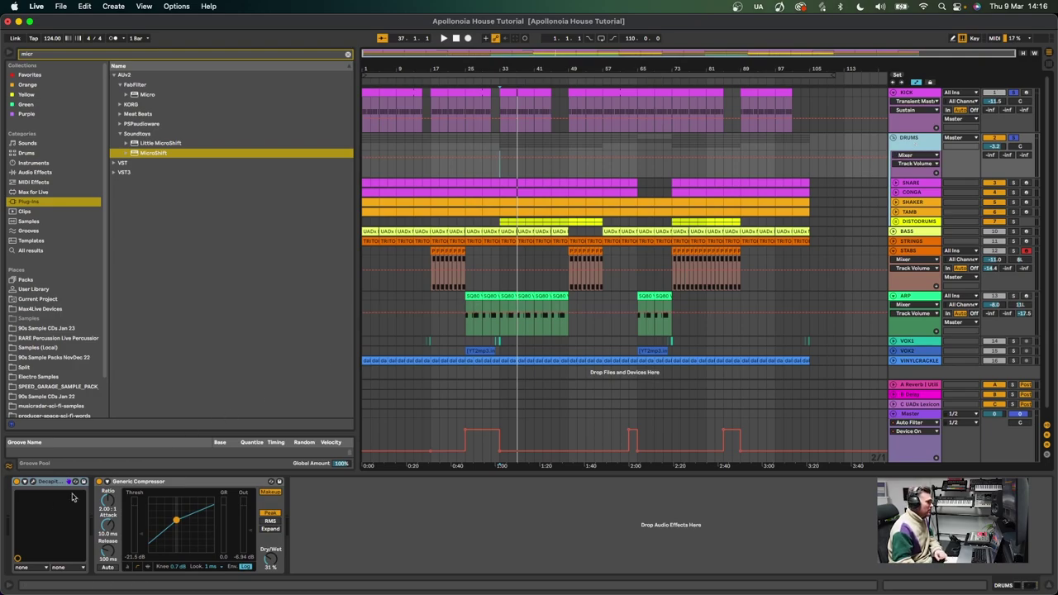
click(32, 482)
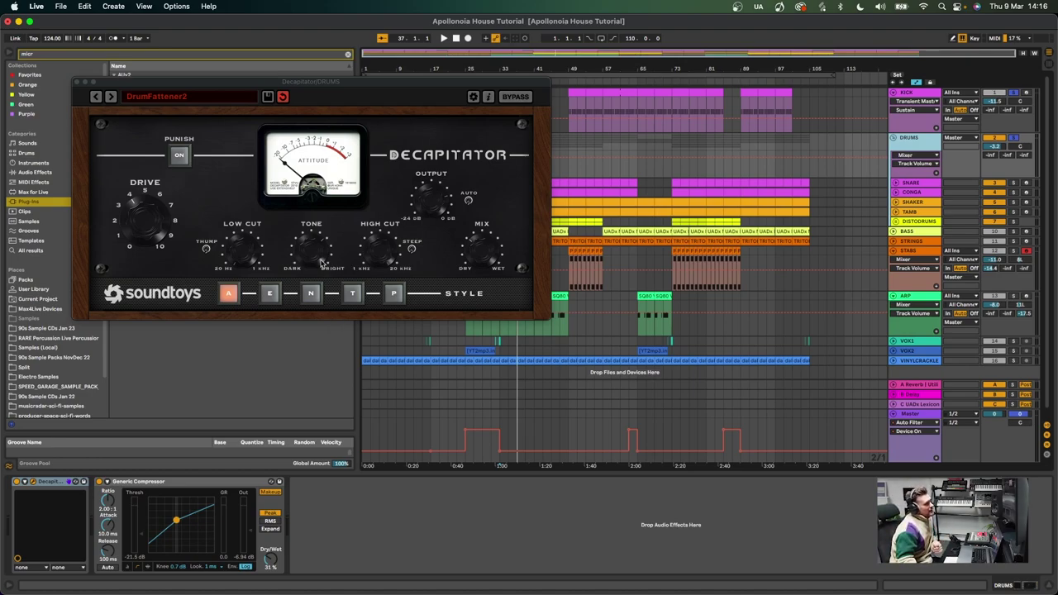
click(383, 262)
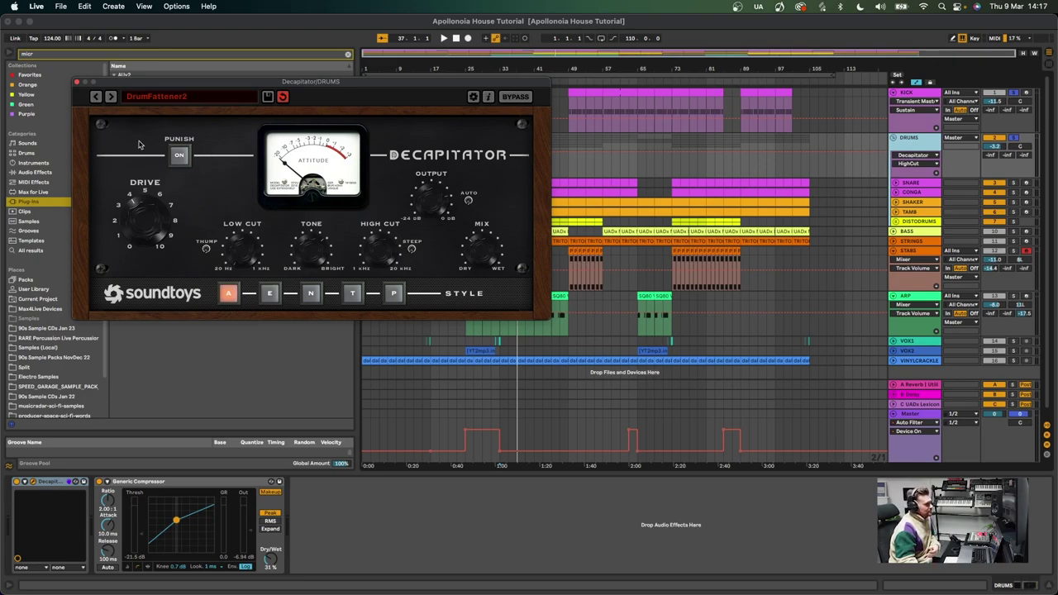
click(76, 82)
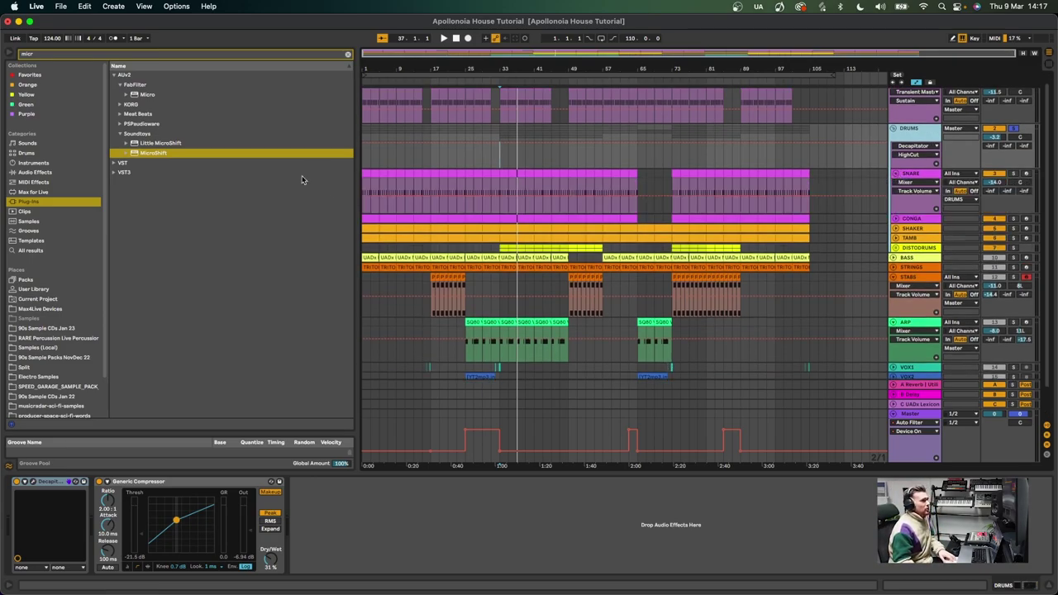
- Open the notes of the first SNARE clip and play the soloed SNARE track from bar 1
double_click(366, 190)
key(space)
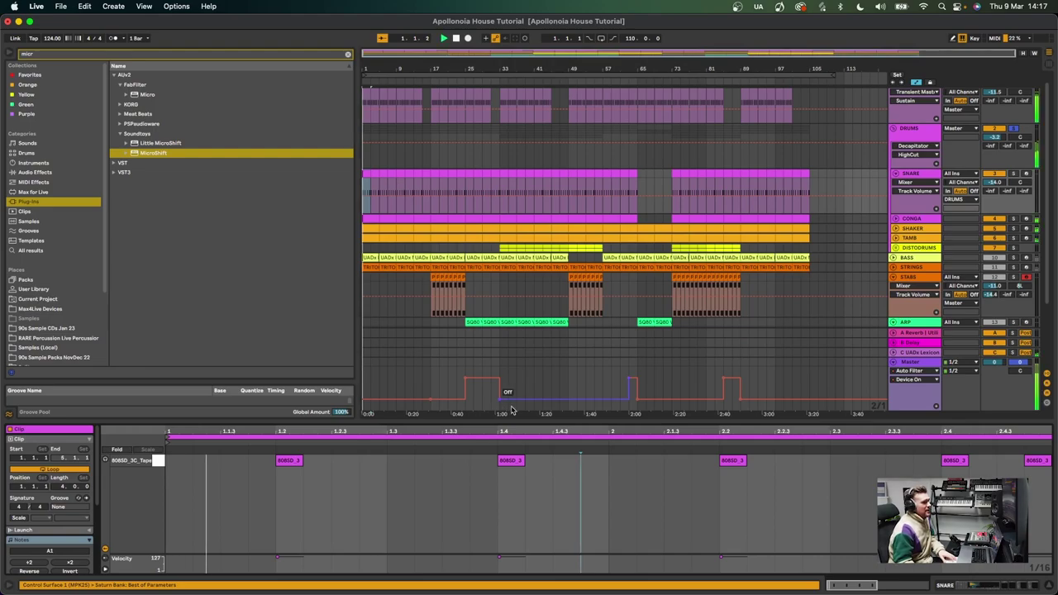
click(1014, 174)
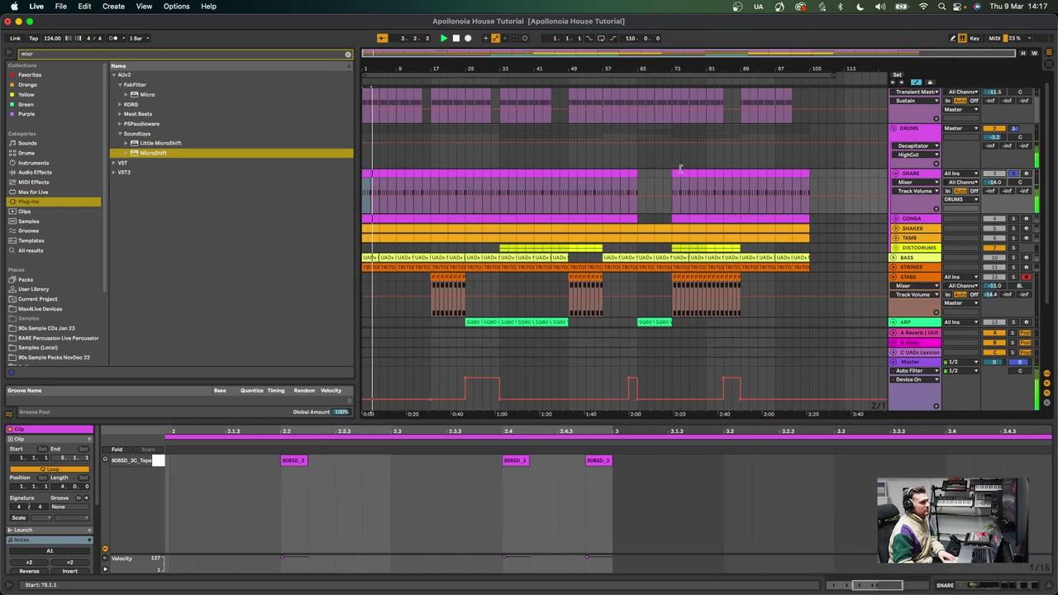
key(plus)
key(plus)
key(plus)
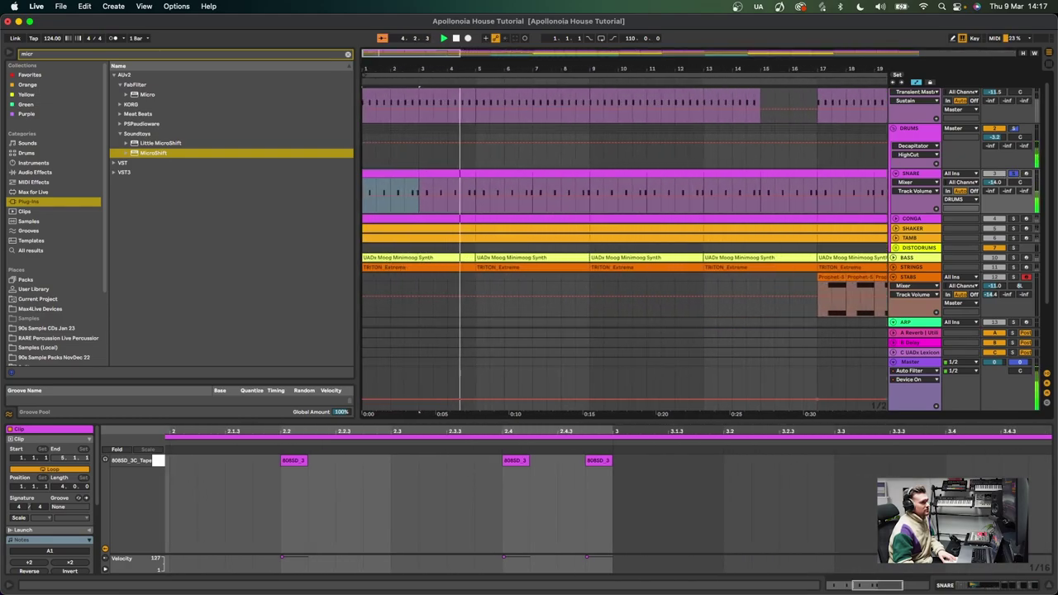
key(minus)
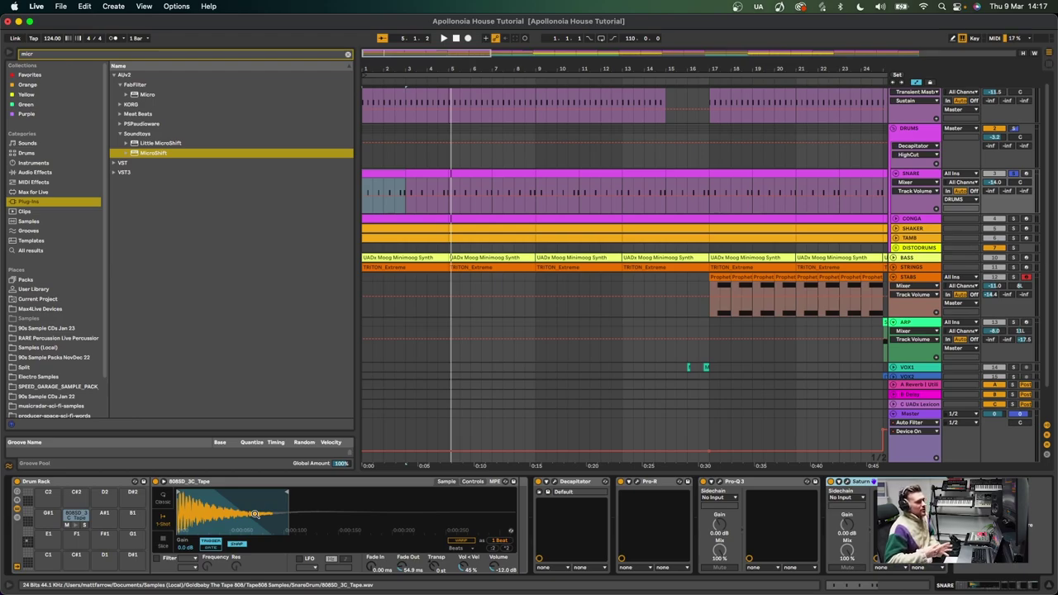
- Open the Decapitator on the SNARE track, review its DrumFattener2 settings, and close its window
click(555, 483)
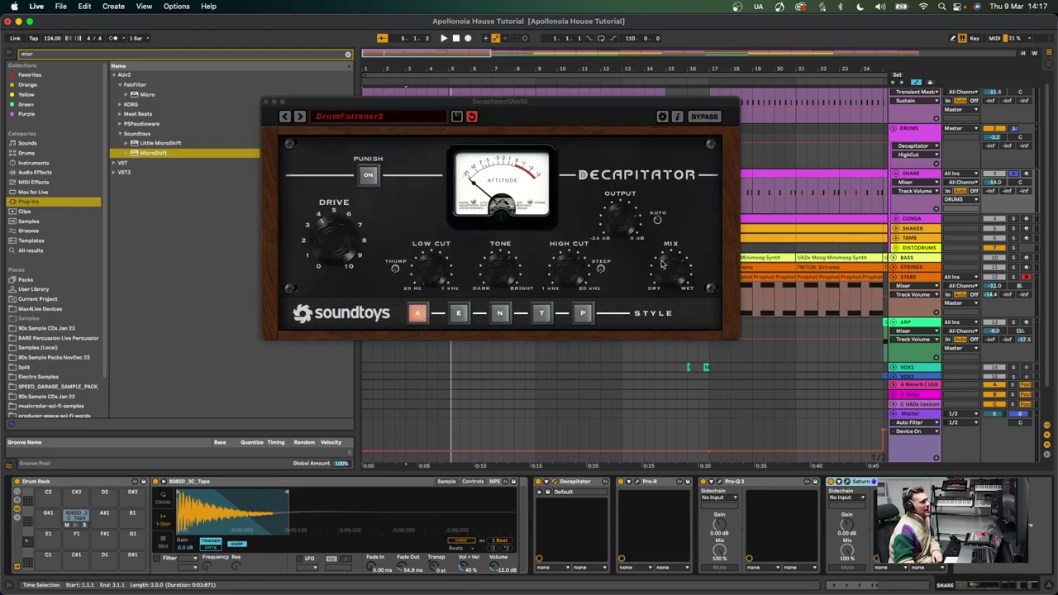
click(340, 106)
drag(340, 106, 305, 94)
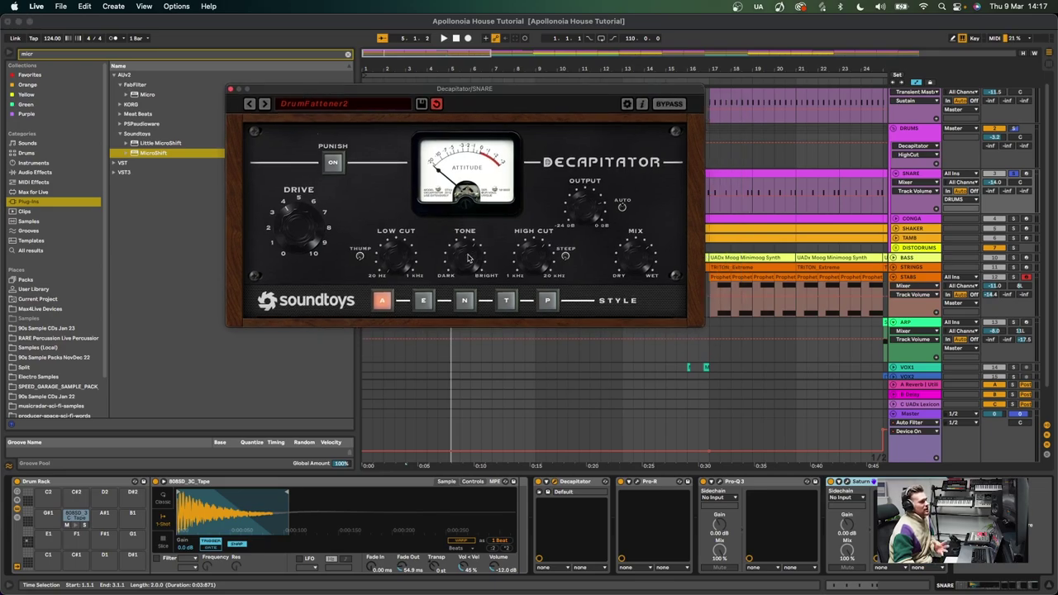
click(230, 90)
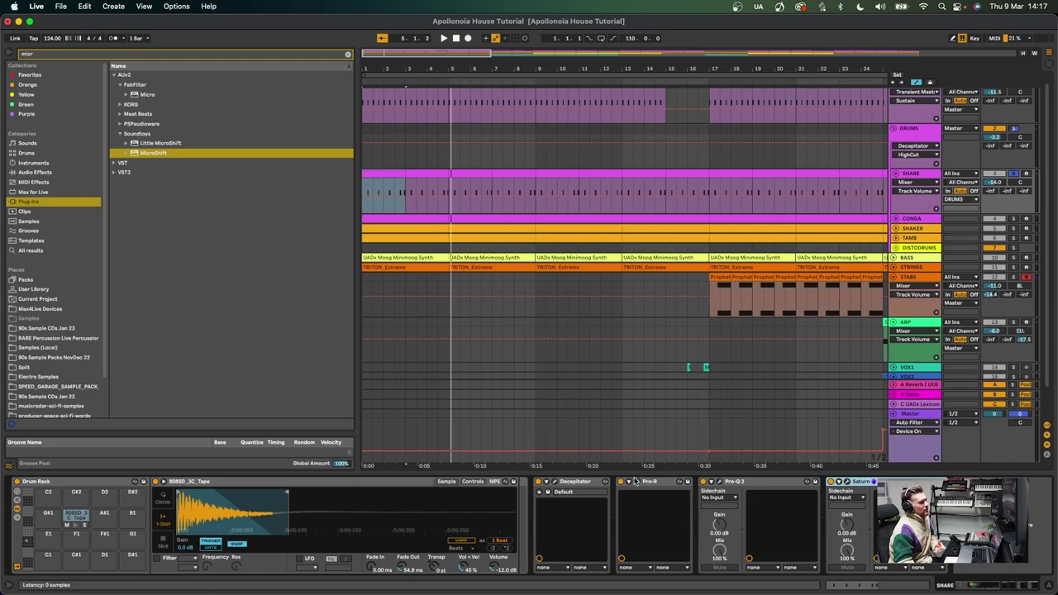
- Turn off Pro-R and Pro-Q 3 on the SNARE track and play the snare without them
click(704, 487)
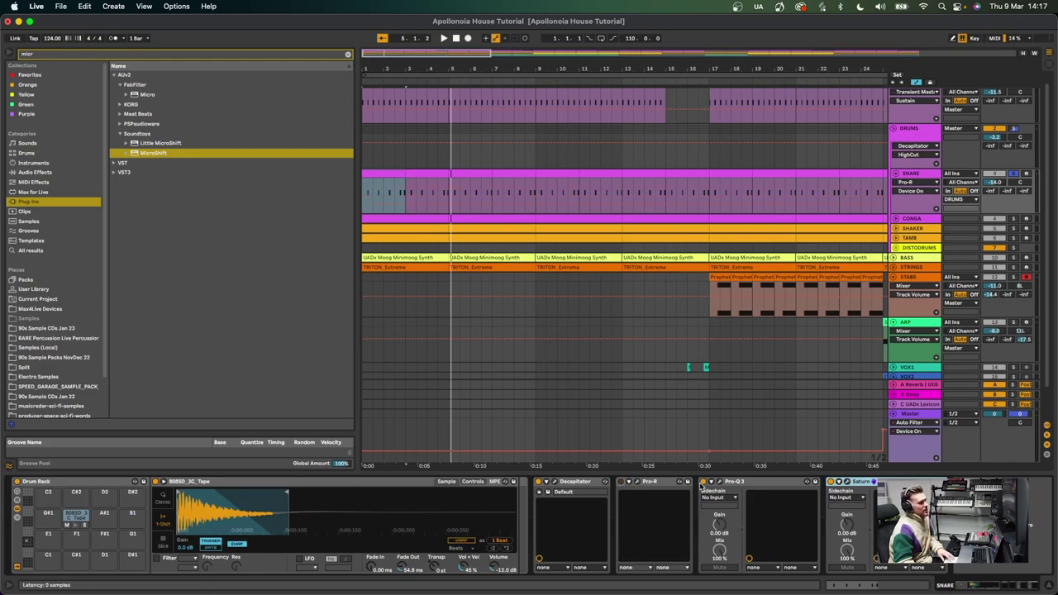
key(space)
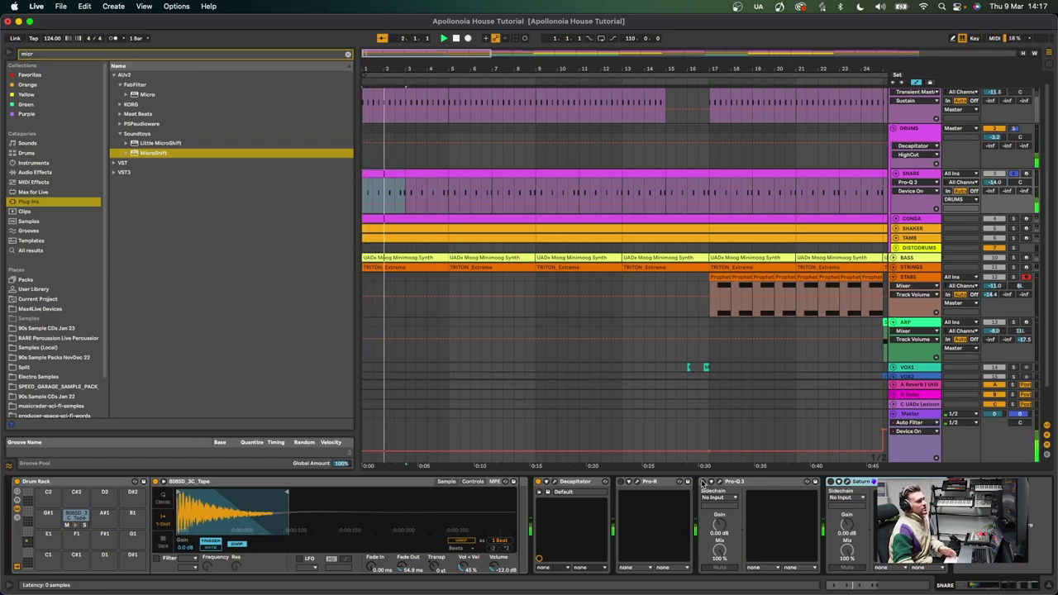
key(space)
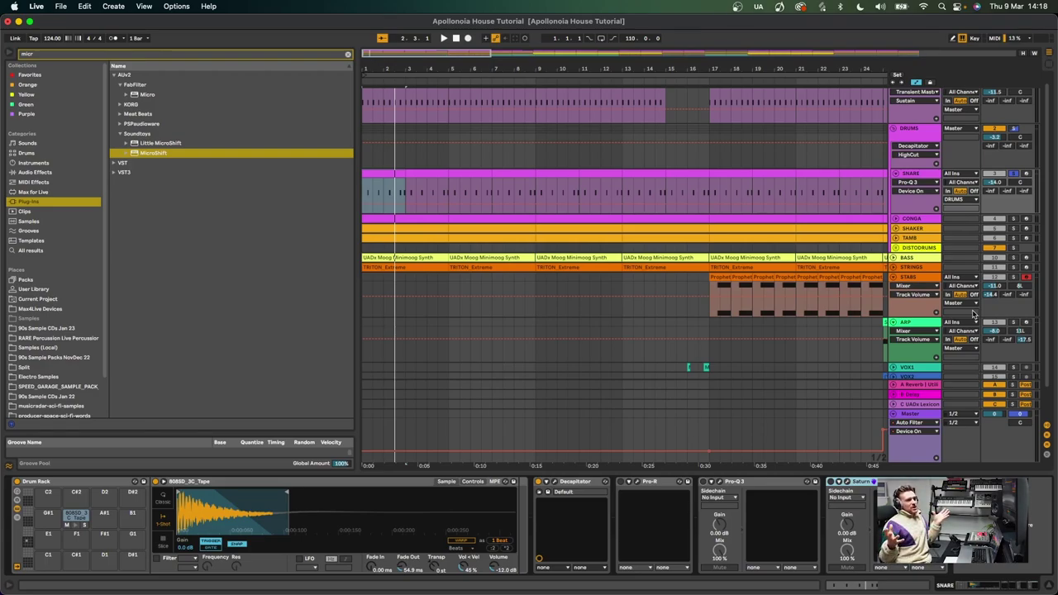
- Turn Pro-R back on for the SNARE track and review its Drum Room Tight Fat reverb settings while playing the snare
click(649, 484)
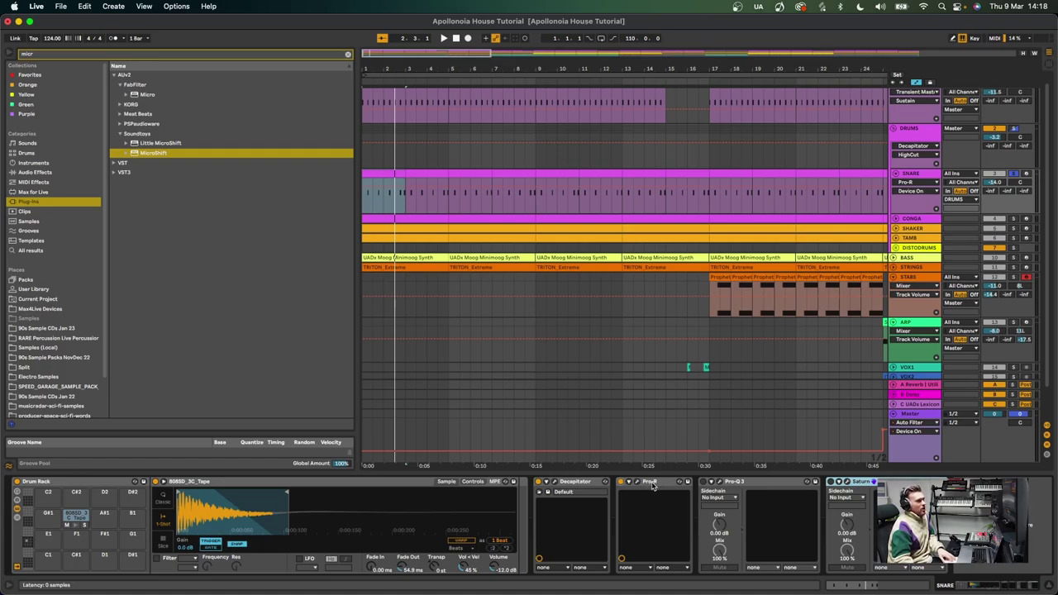
click(637, 482)
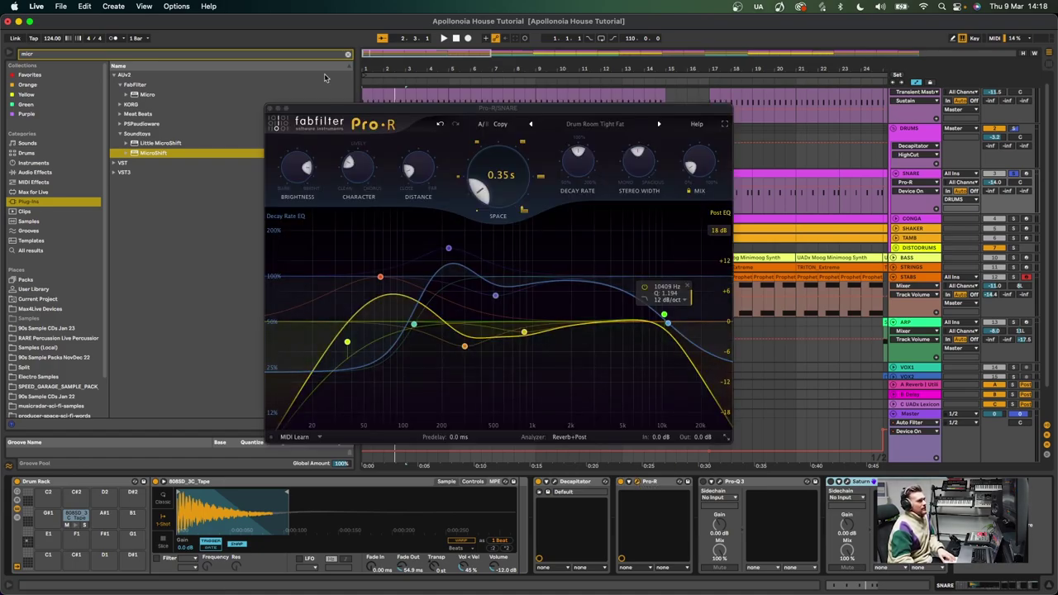
drag(356, 107, 268, 82)
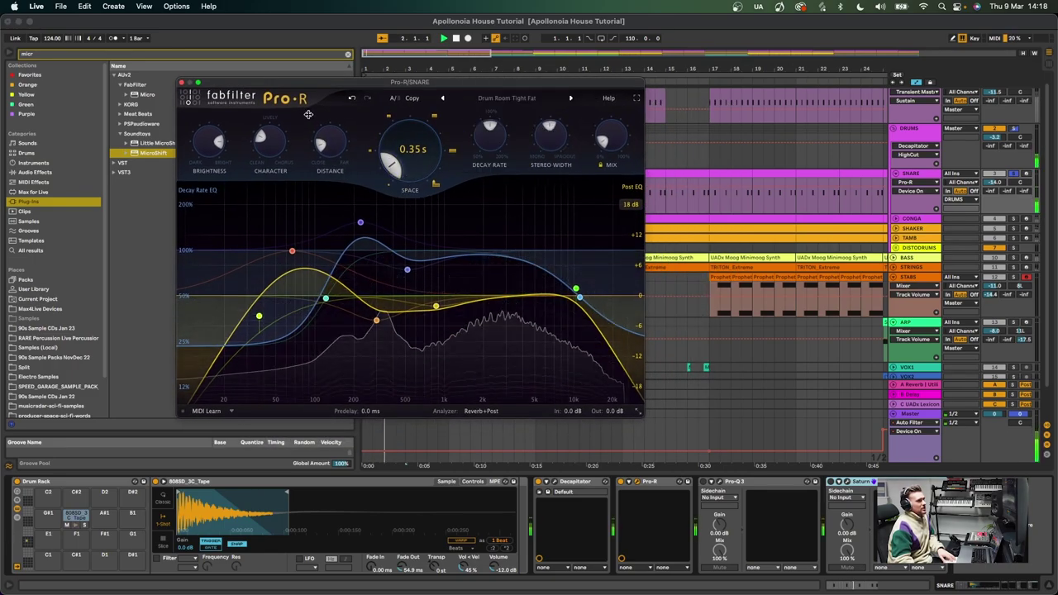
key(space)
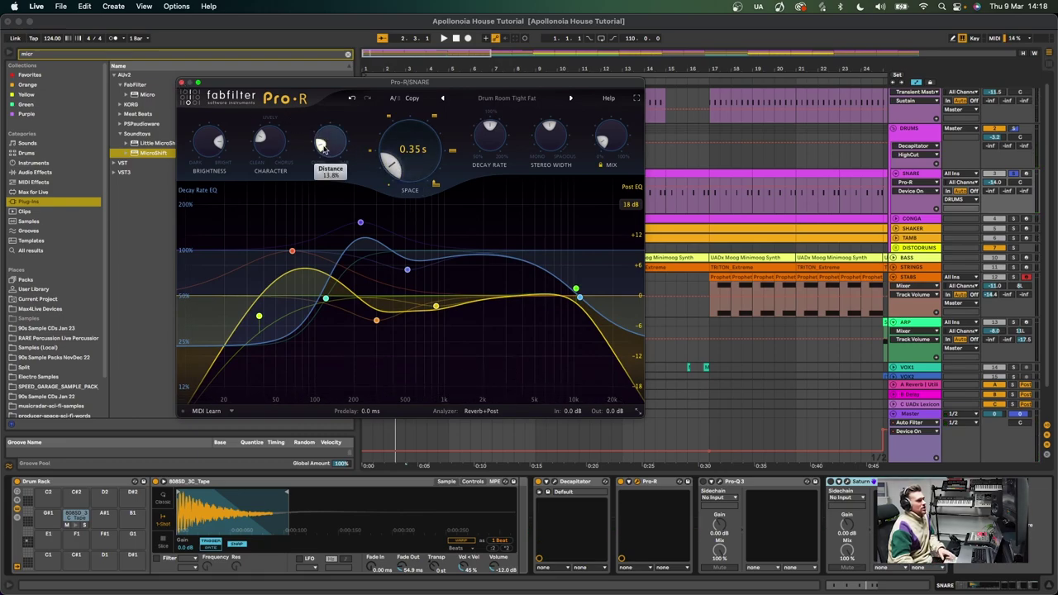
click(182, 85)
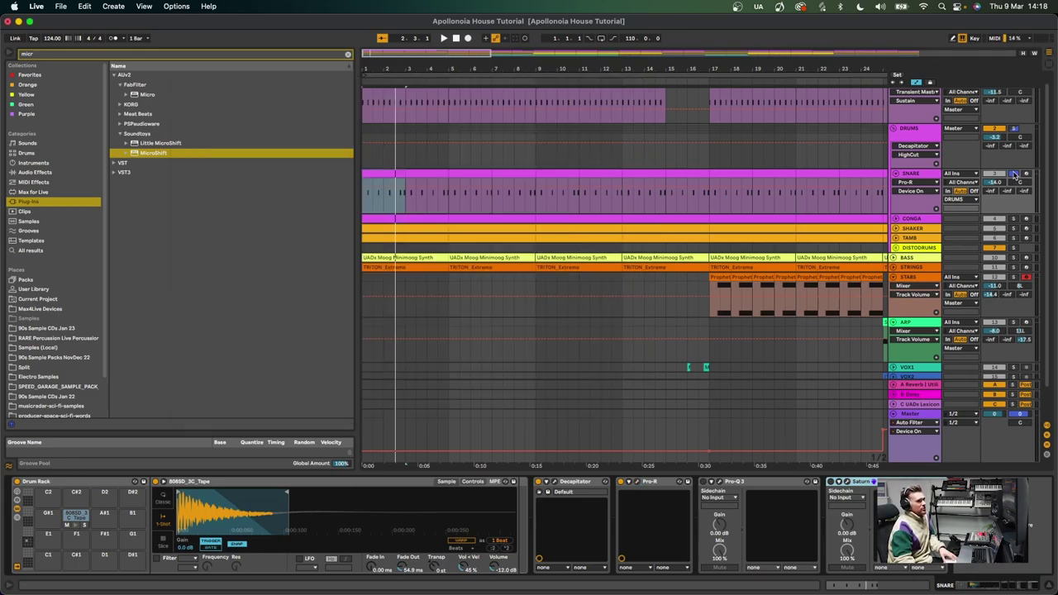
- Play the full mix with the SNARE track unsoloed, and turn on its Pro-Q 3 to review the low cut
key(space)
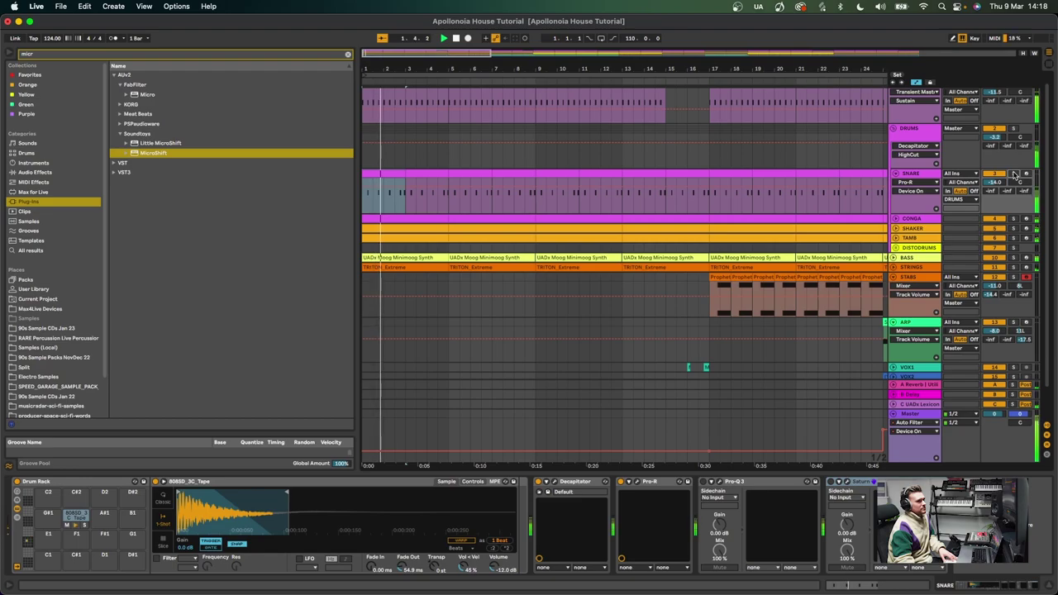
key(space)
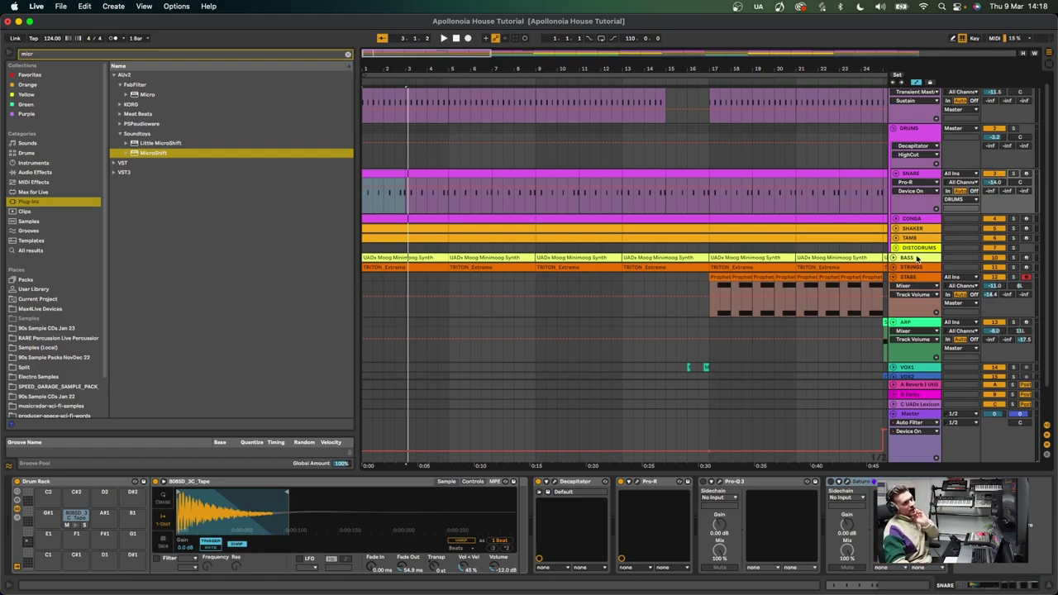
key(minus)
key(minus)
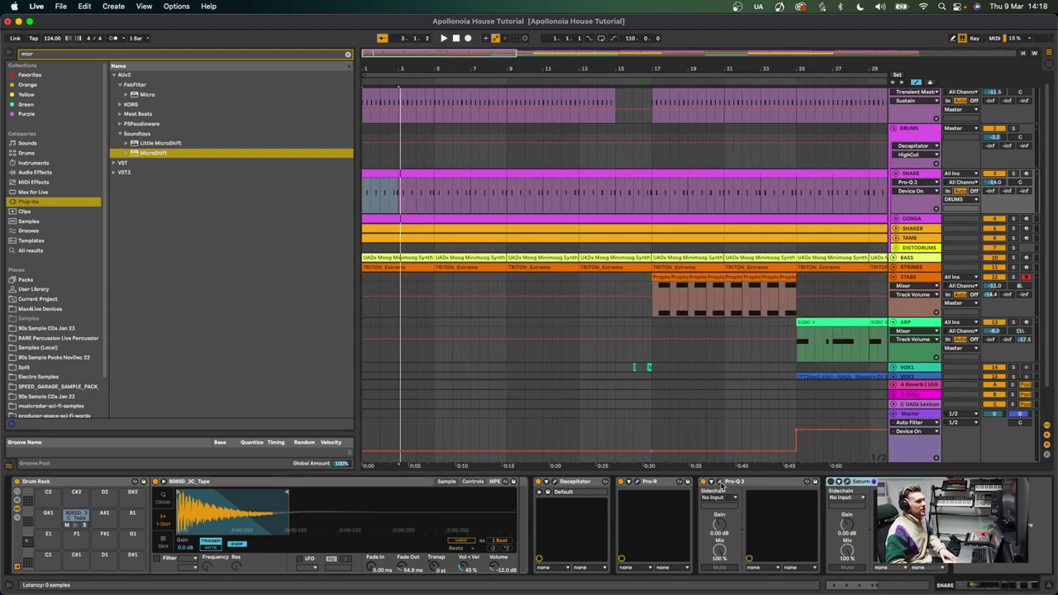
click(722, 486)
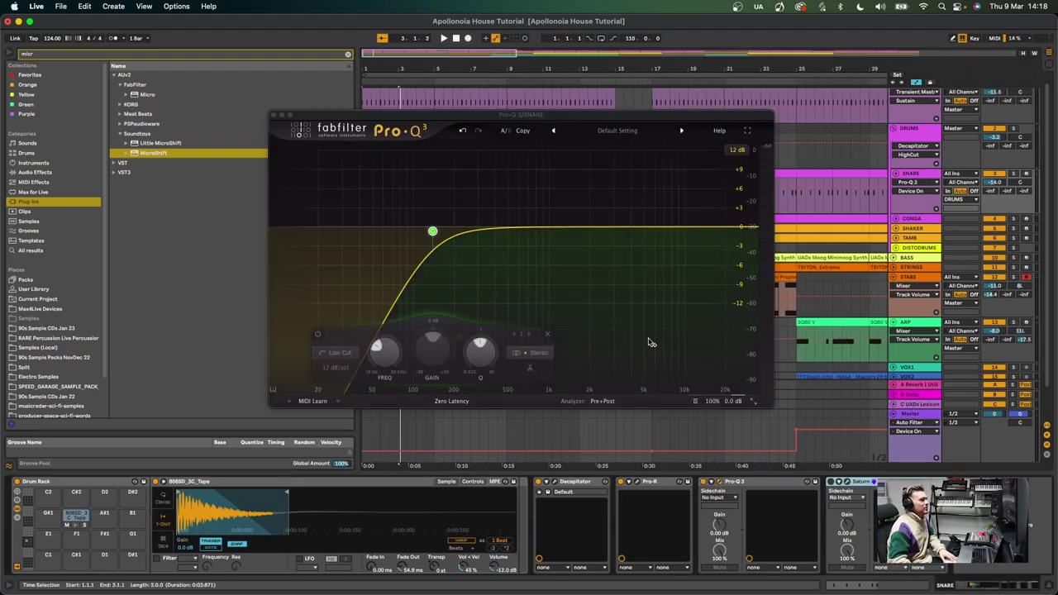
click(280, 115)
- Turn on Saturn for the soloed SNARE track and review its Tape Transients bM settings while playing the snare
click(835, 482)
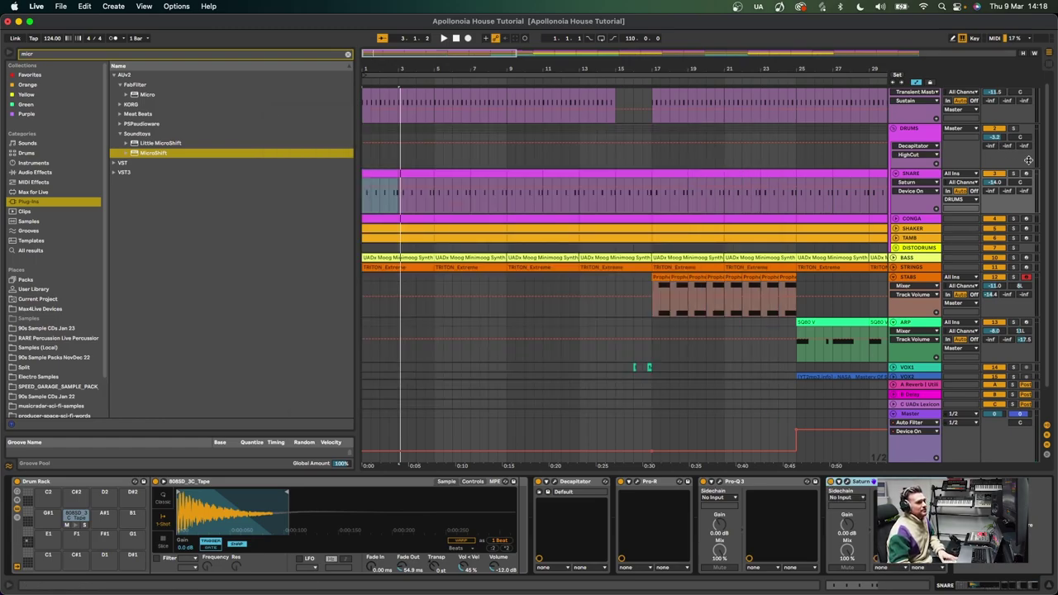
click(840, 481)
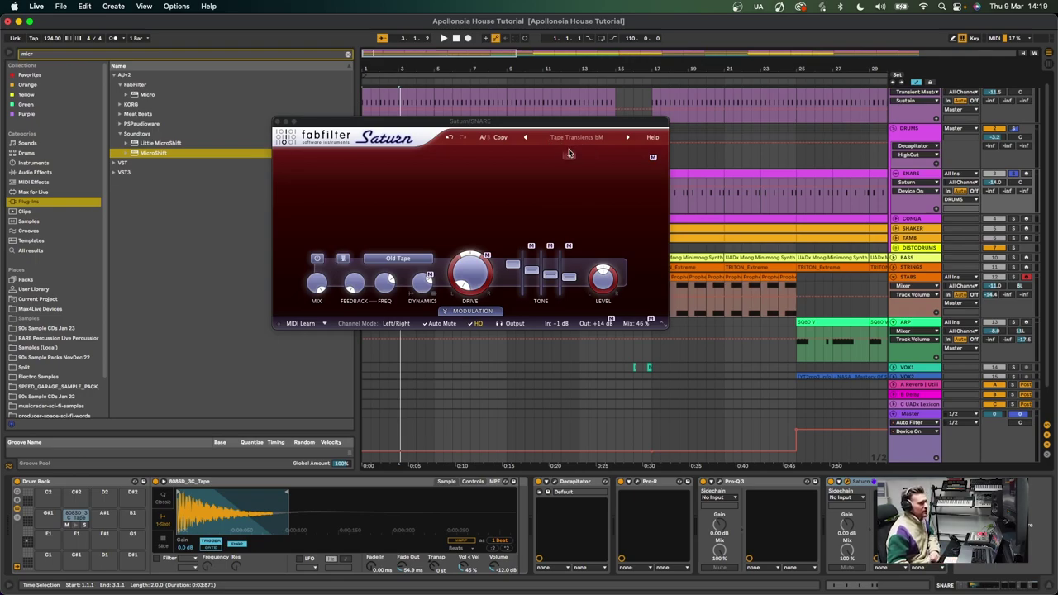
mouse_move(640, 324)
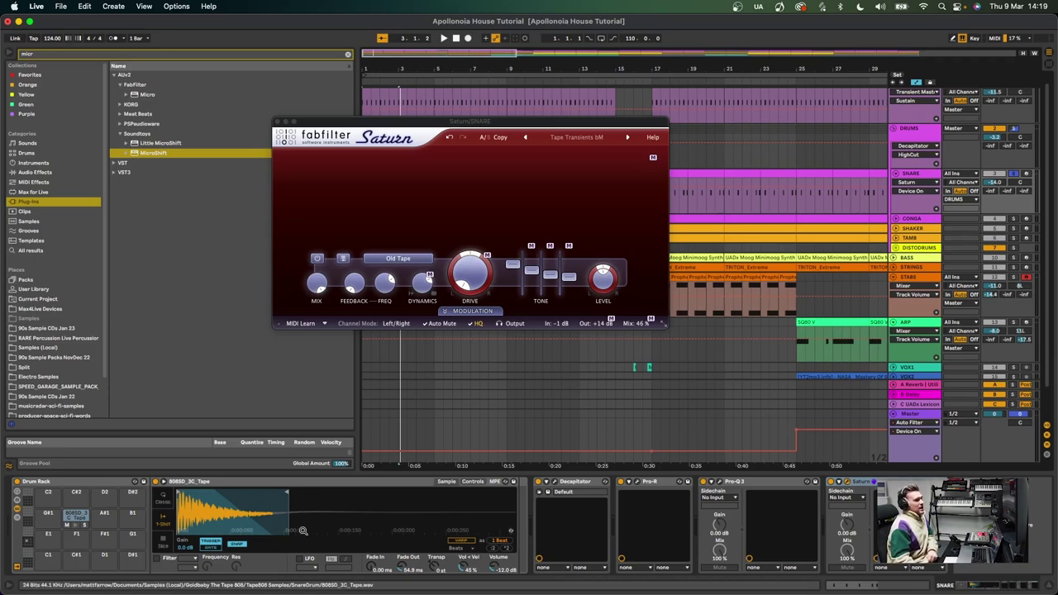
key(space)
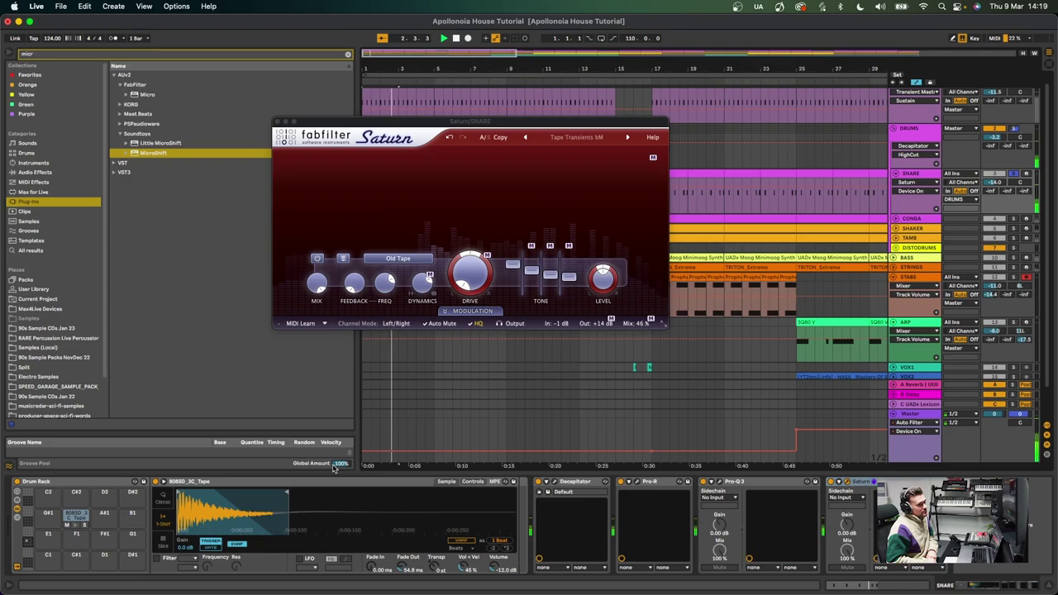
key(space)
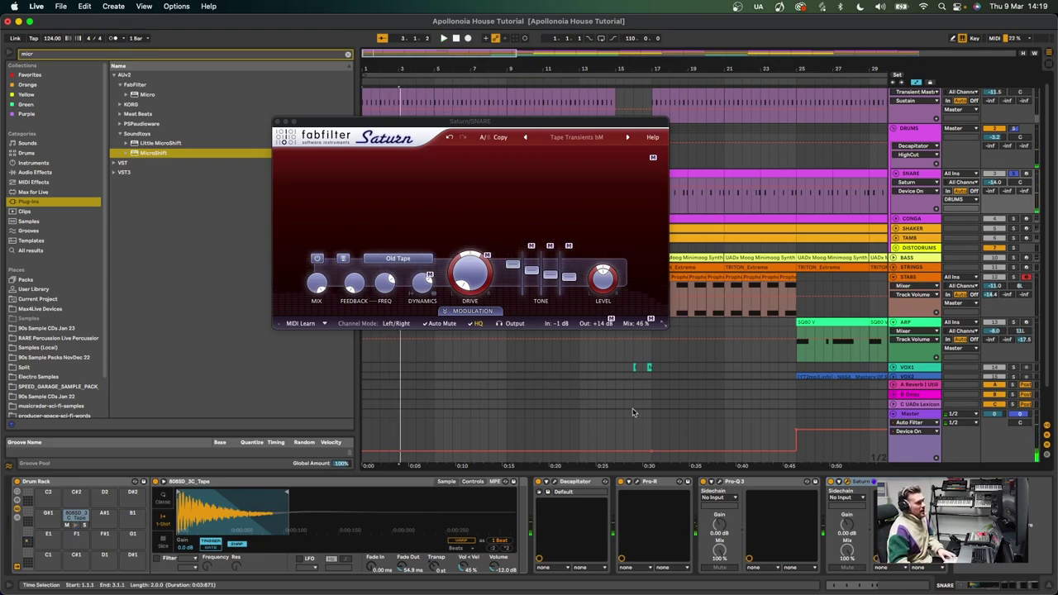
- Bypass the SNARE track's effects, play the dry snare while re-enabling them one by one, and close the Saturn window
click(636, 483)
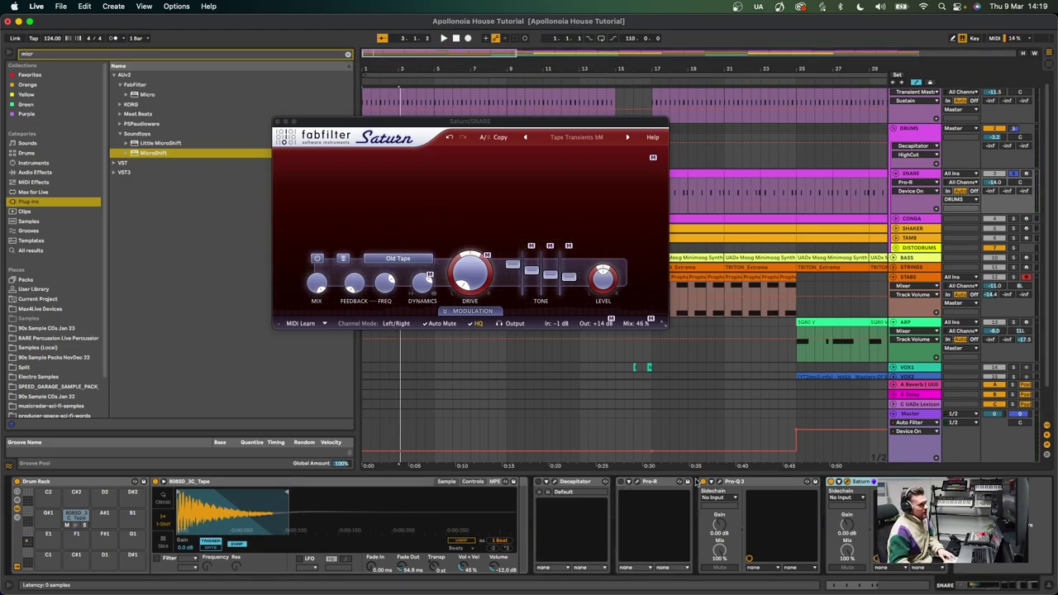
click(831, 483)
key(space)
click(606, 487)
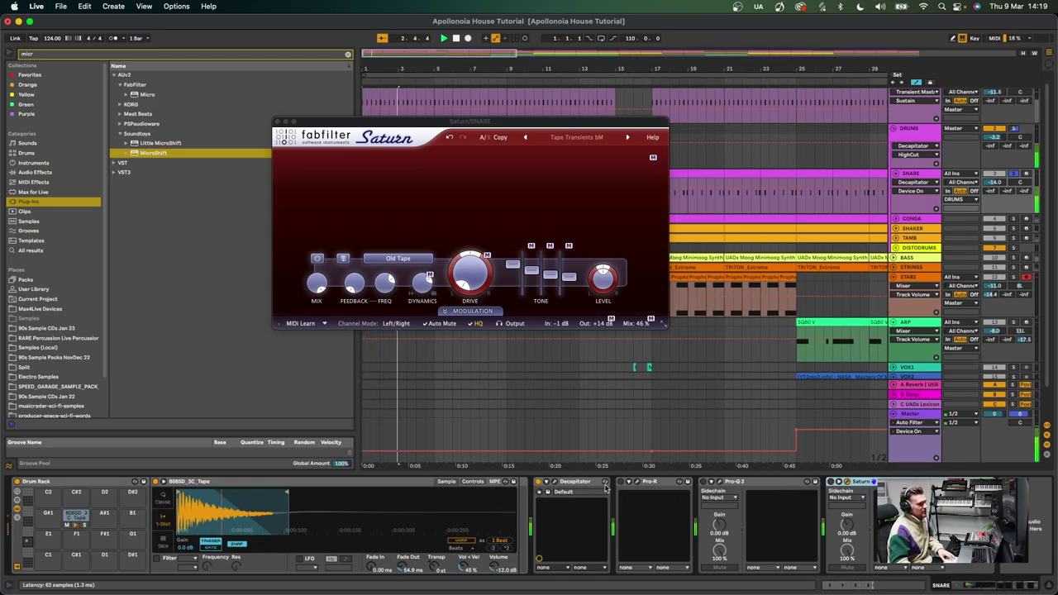
click(653, 490)
click(707, 487)
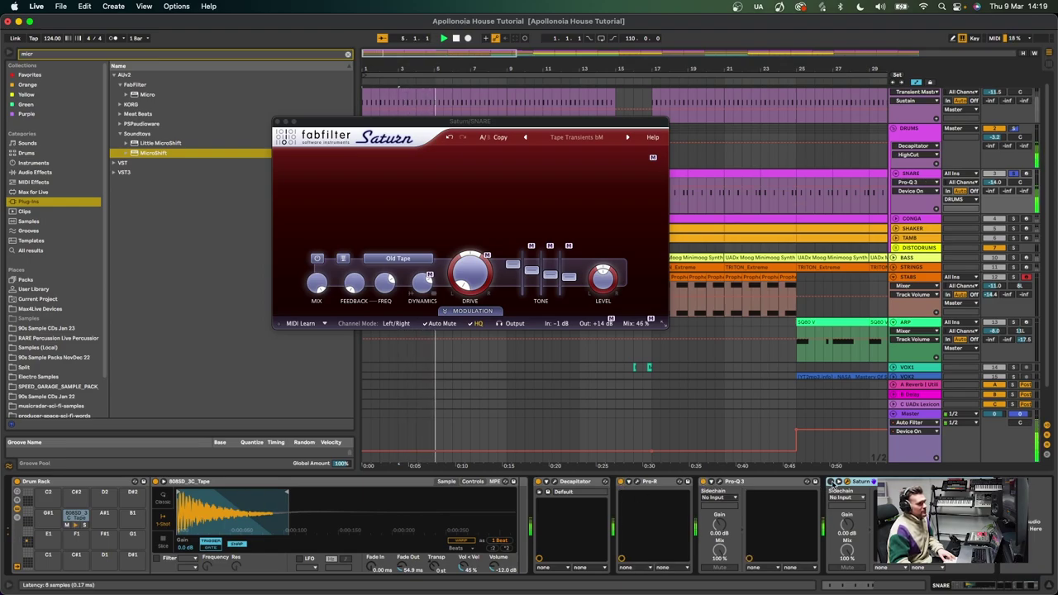
click(832, 483)
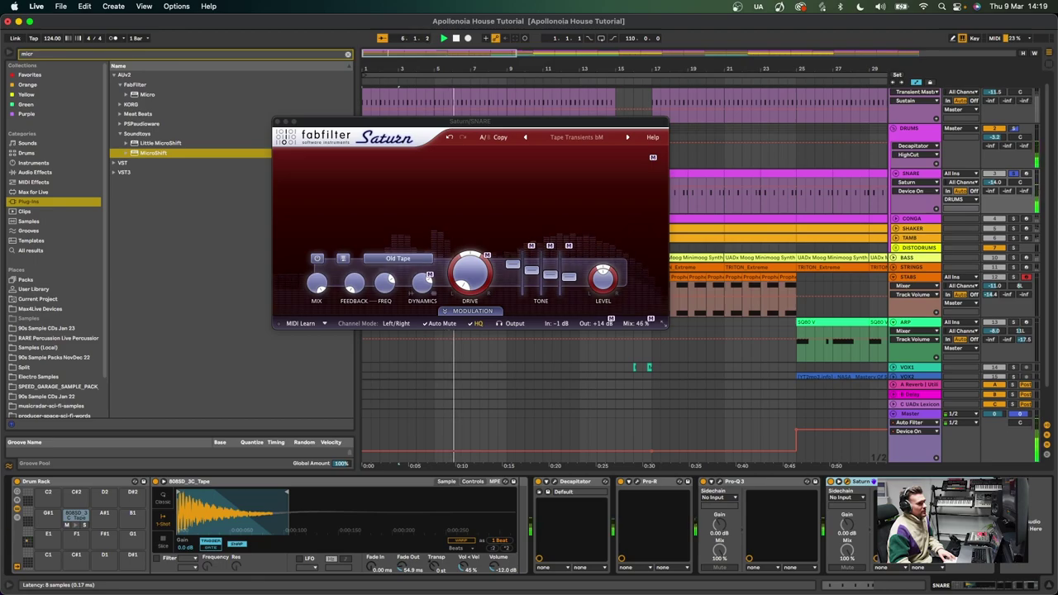
click(278, 122)
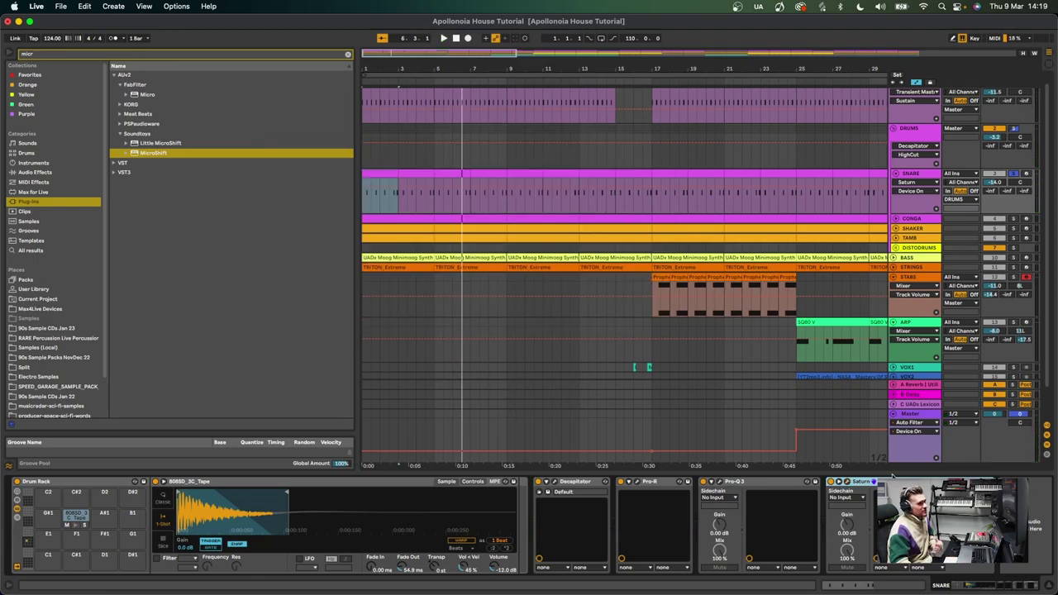
- Solo and unfold the CONGA track, and examine its first clip's notes and the CONGA_OS_ABOUT_MA sample in its Drum Rack
click(915, 218)
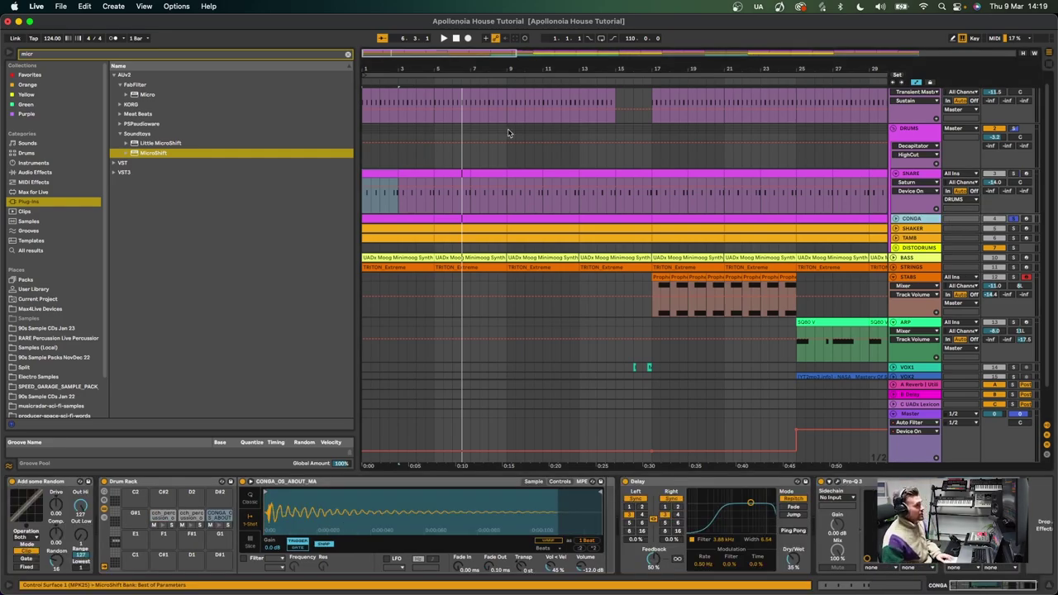
click(896, 218)
double_click(394, 222)
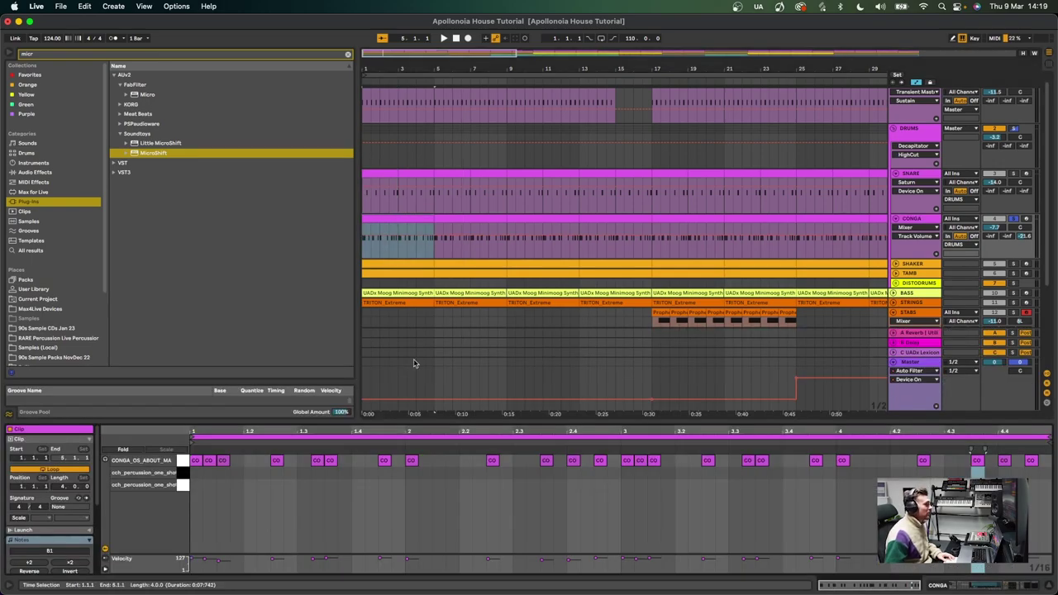
drag(458, 422, 449, 400)
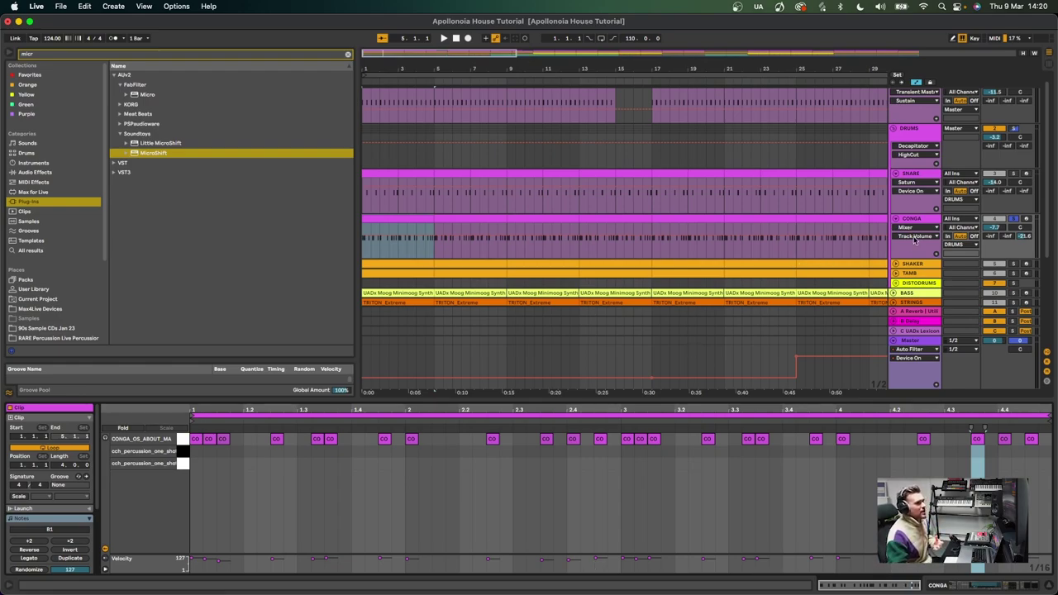
key(shift+Tab)
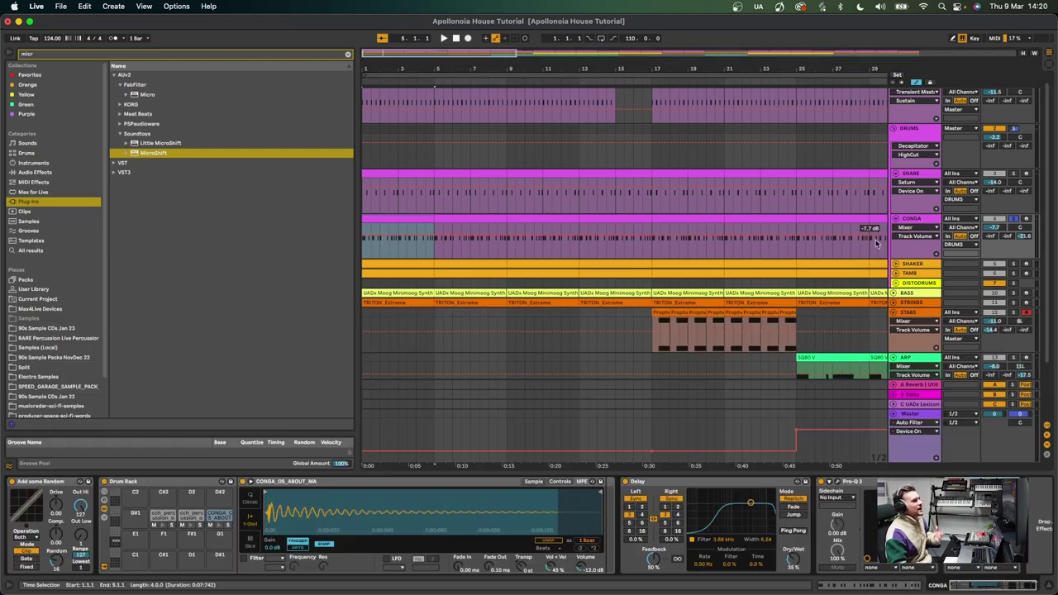
click(219, 529)
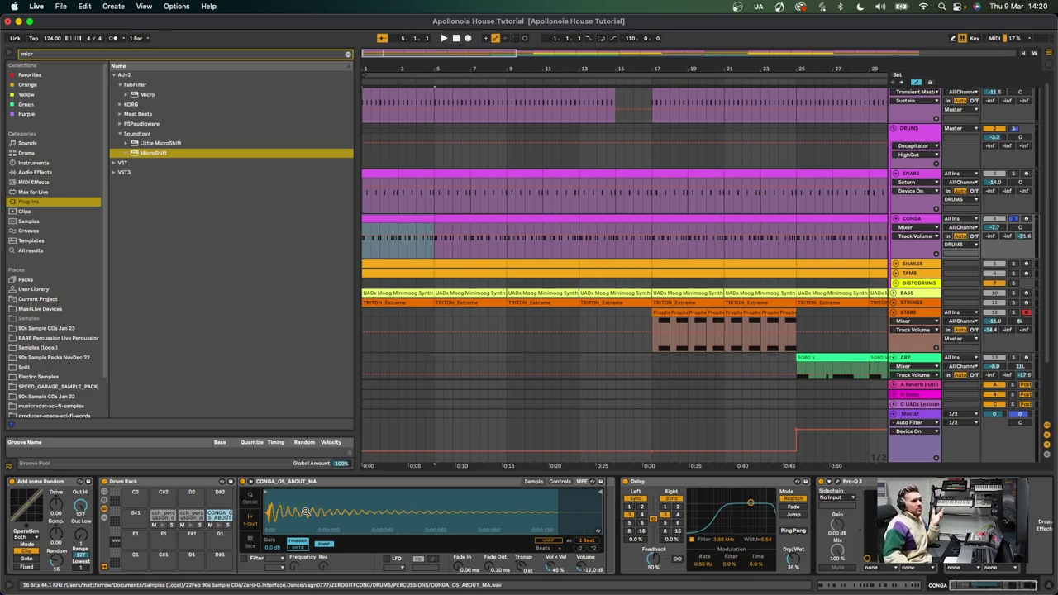
- Turn off the CONGA track's effects, play the dry conga, and check the note velocities in its first clip
click(626, 481)
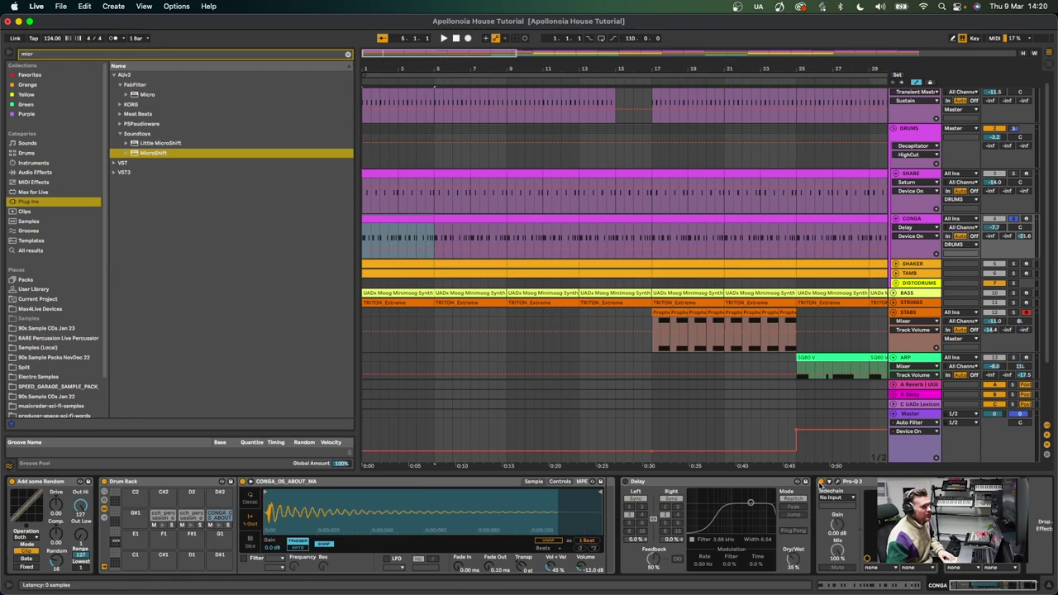
key(space)
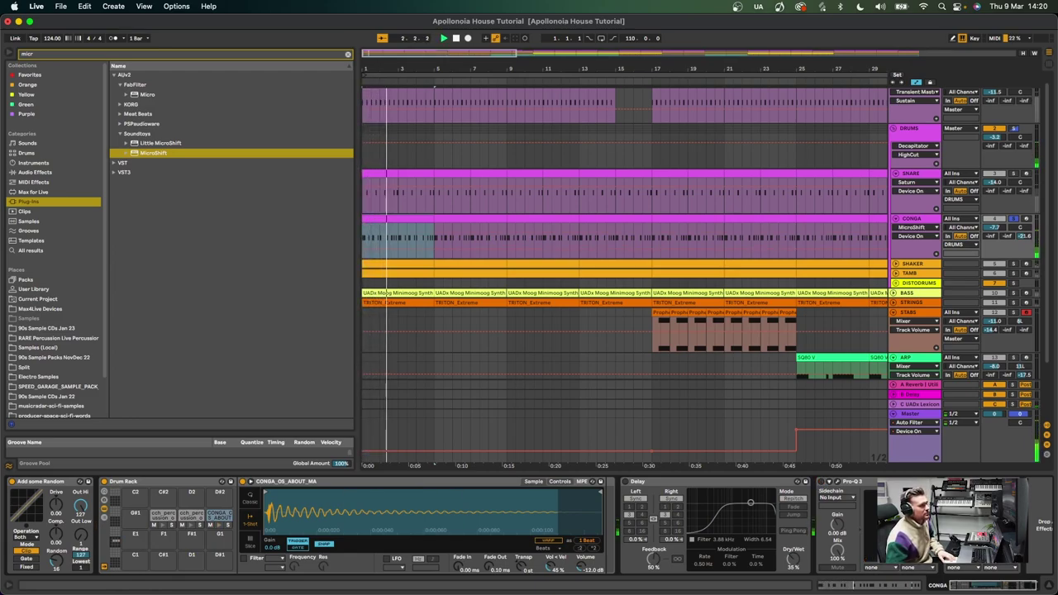
key(space)
double_click(379, 236)
key(space)
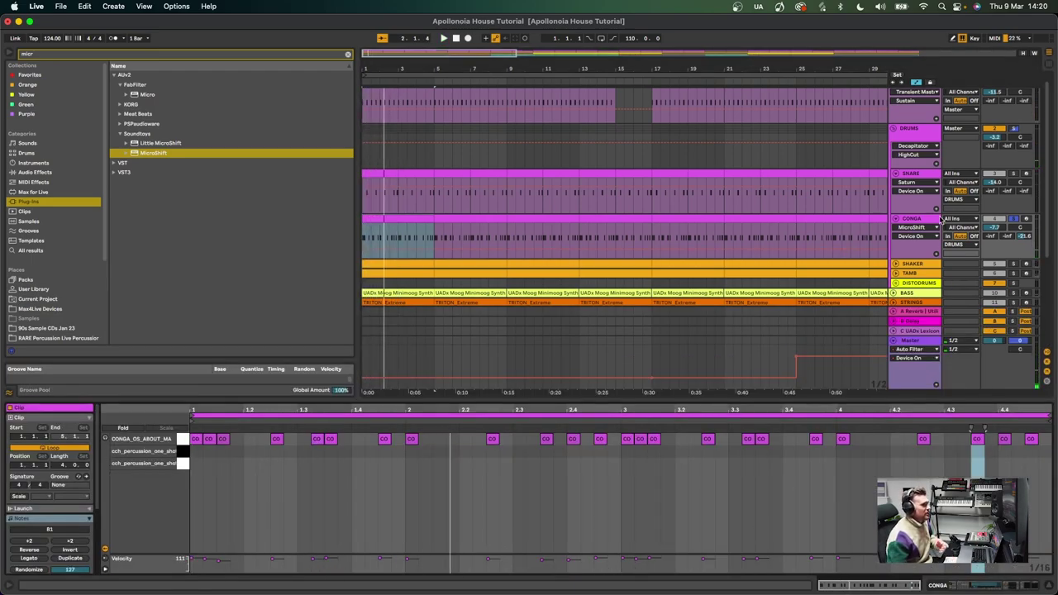
key(shift+Tab)
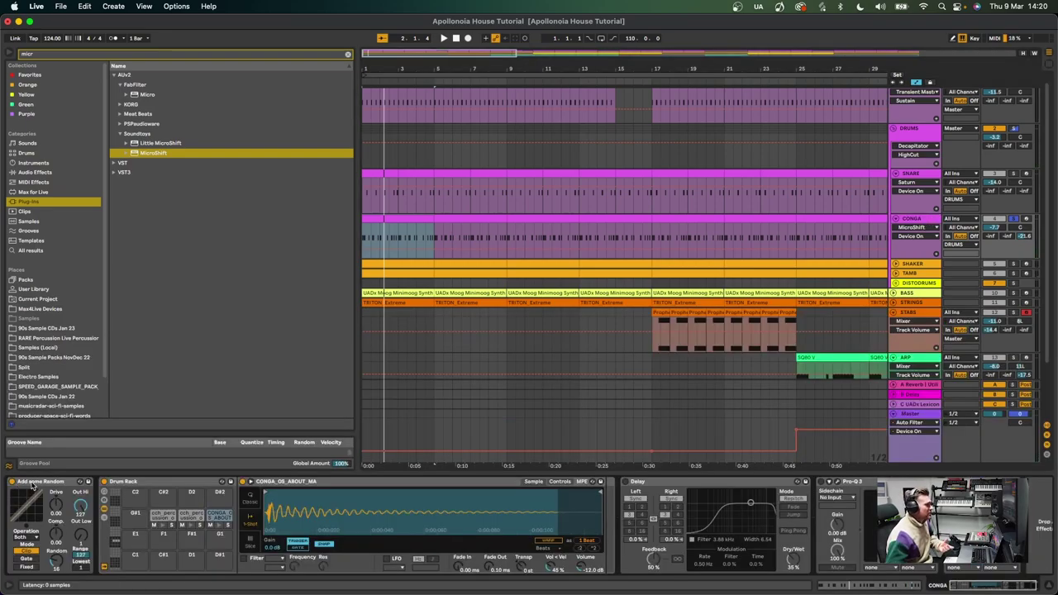
- Clear the browser search and list the presets of the Velocity MIDI effect
click(40, 182)
click(348, 54)
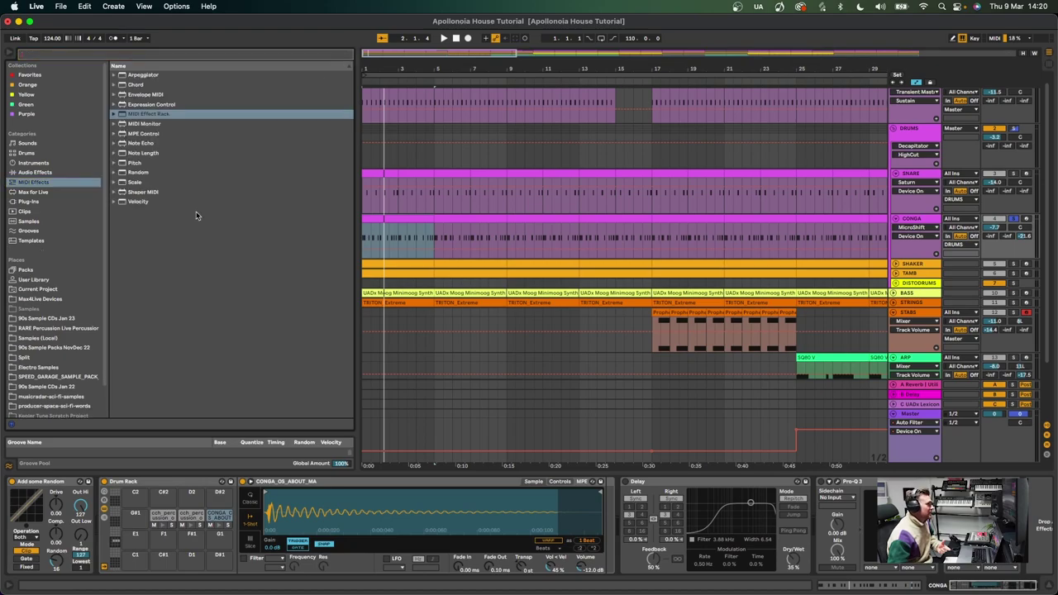
click(115, 202)
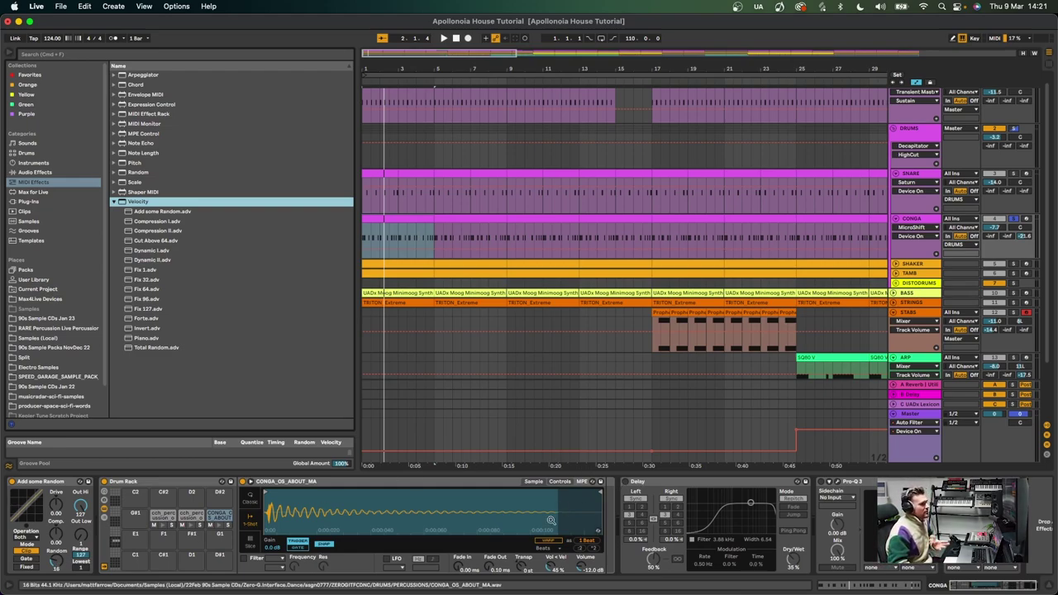
- Turn the Delay back on for the CONGA track and play the conga soloed and in the full mix
click(624, 487)
key(space)
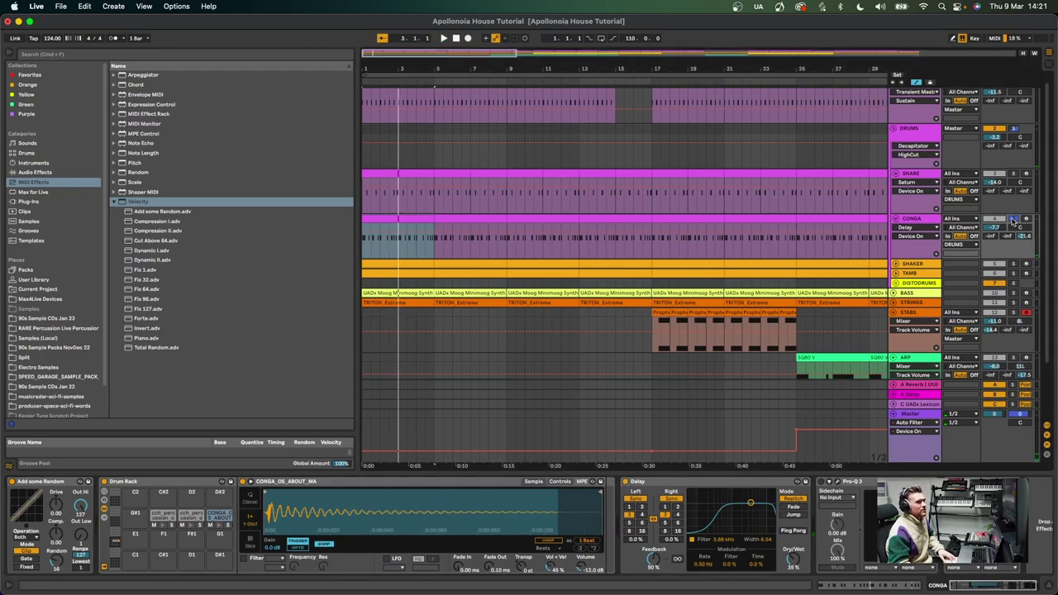
key(space)
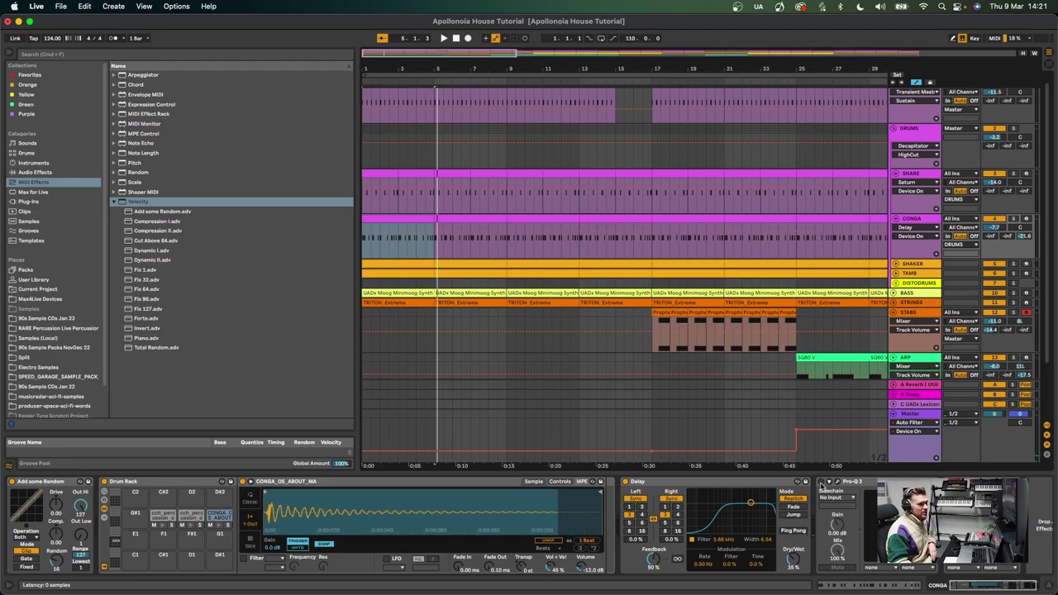
- Open Pro-Q 3 on the CONGA track, review its low cut, and close its window
click(835, 482)
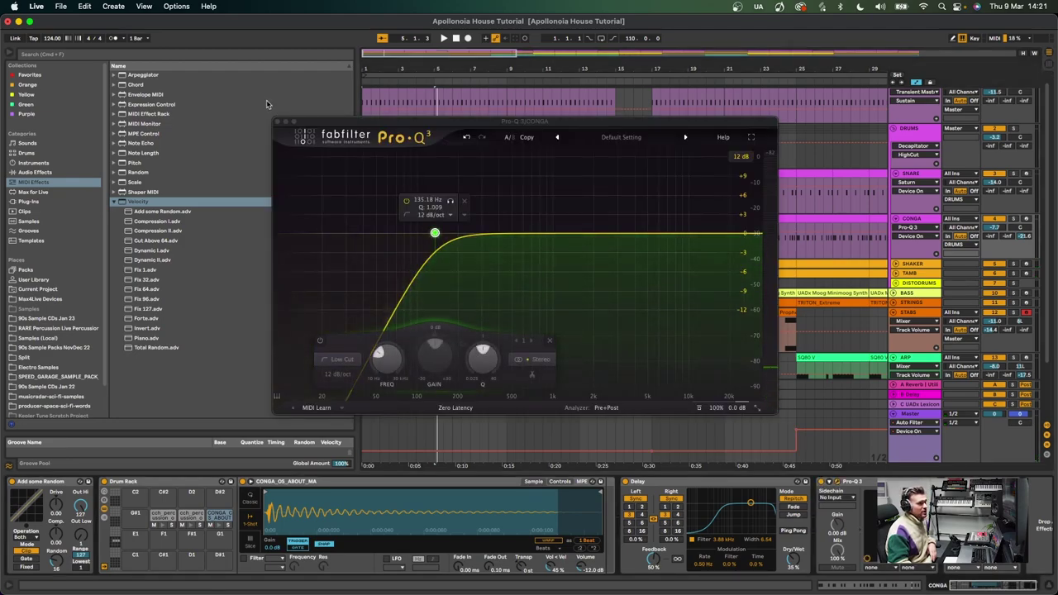
click(279, 122)
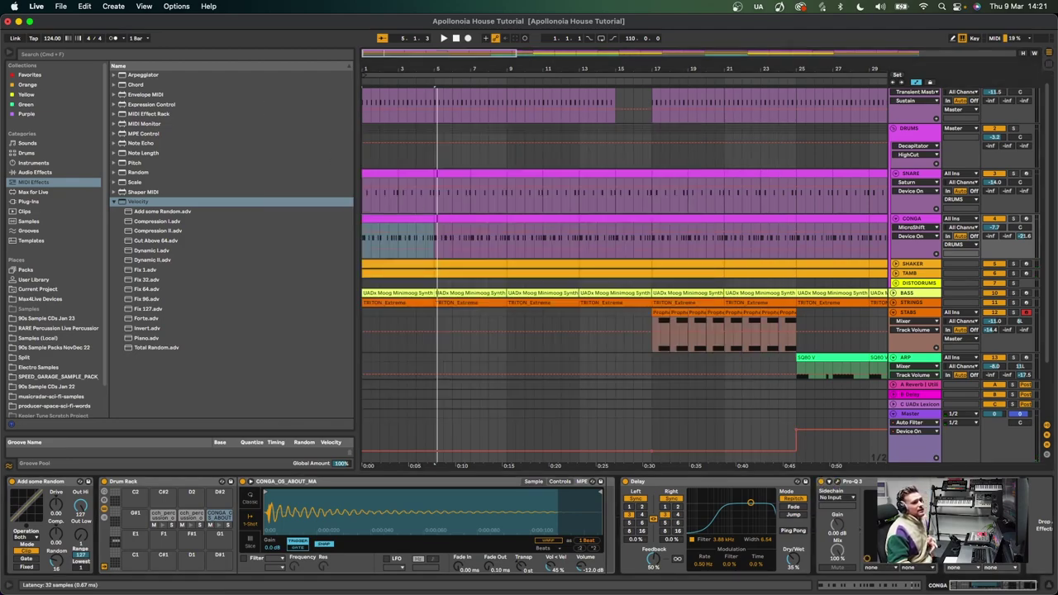
scroll(1012, 230, down, 1)
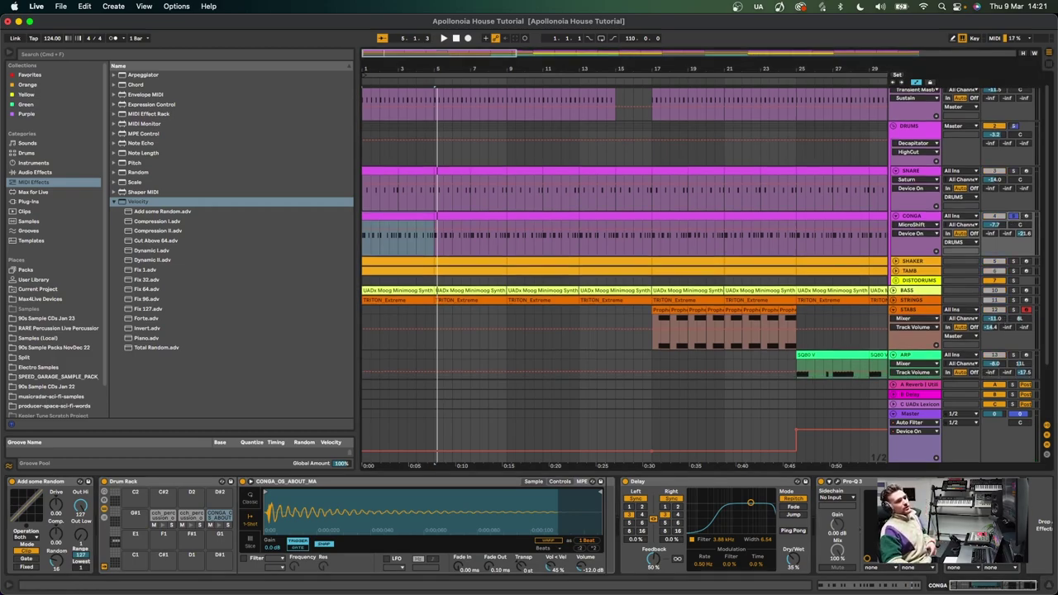
- Play the soloed conga through MicroShift, raise MicroShift's Mix toward wet, and bring it back down partway
key(space)
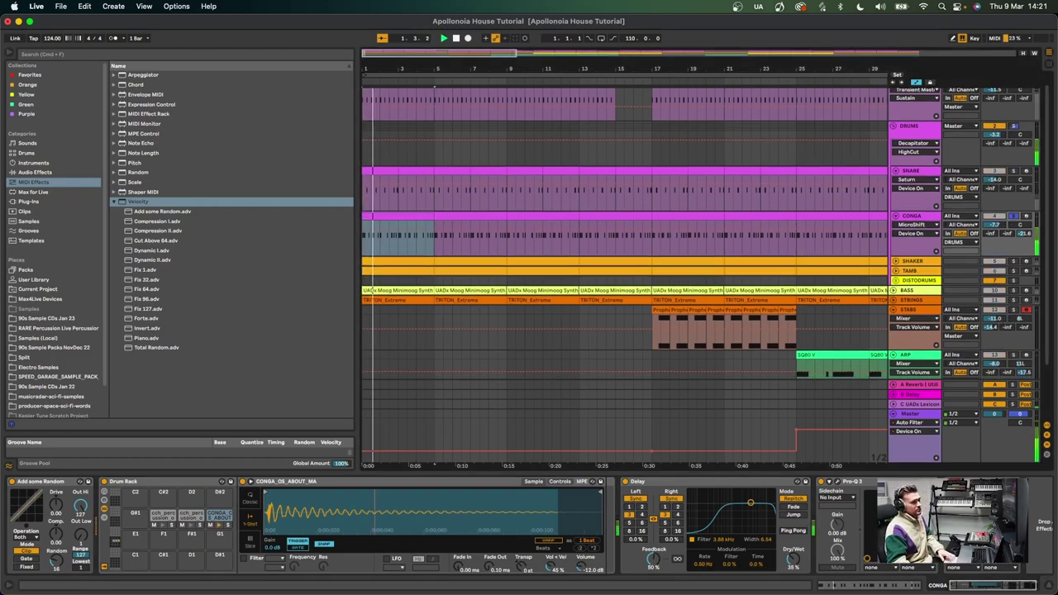
key(space)
key(space)
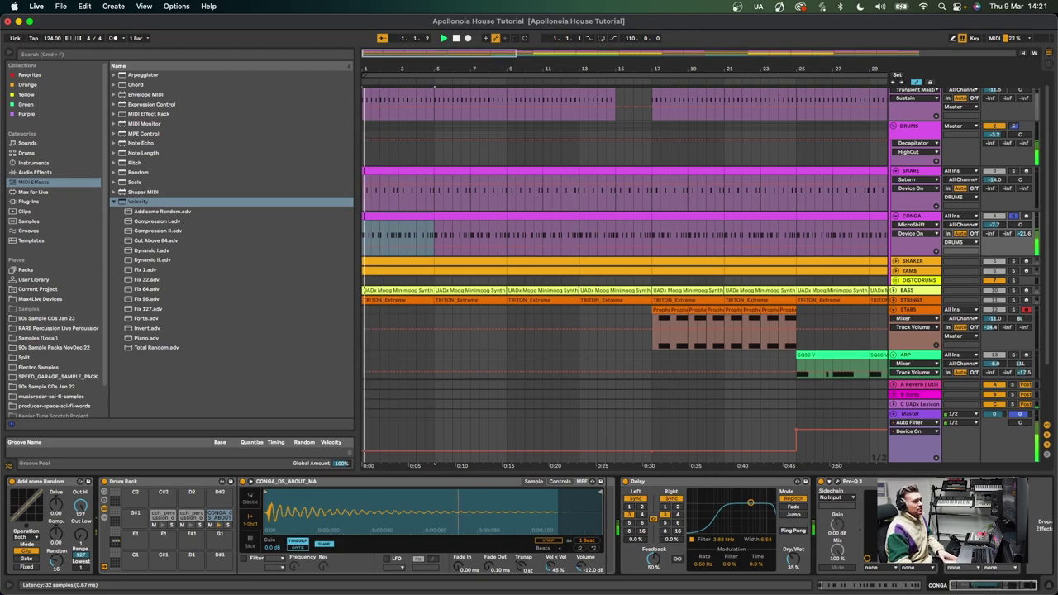
key(super+alt+p)
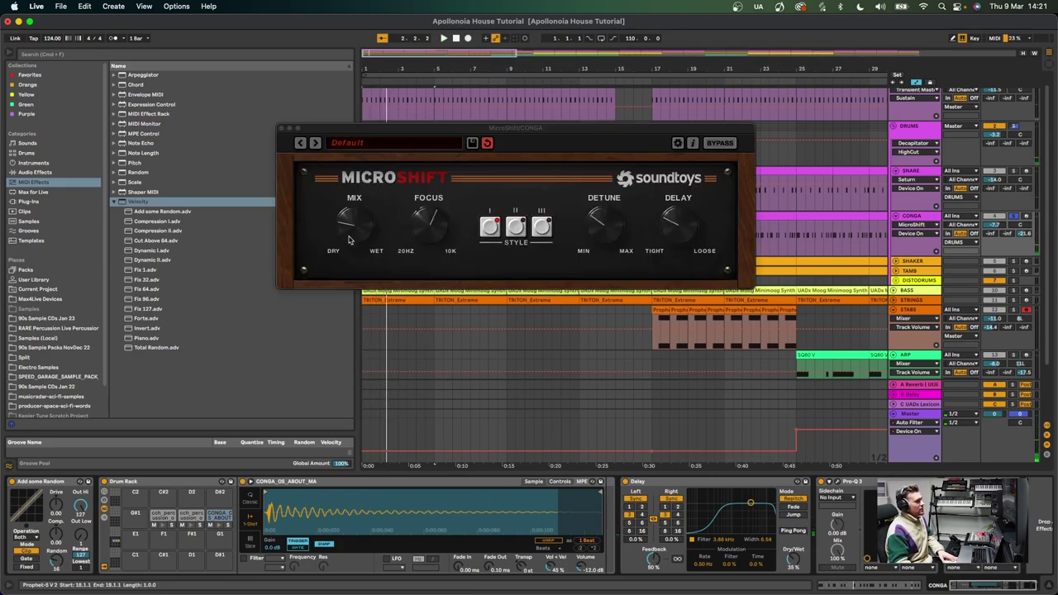
drag(348, 233, 353, 166)
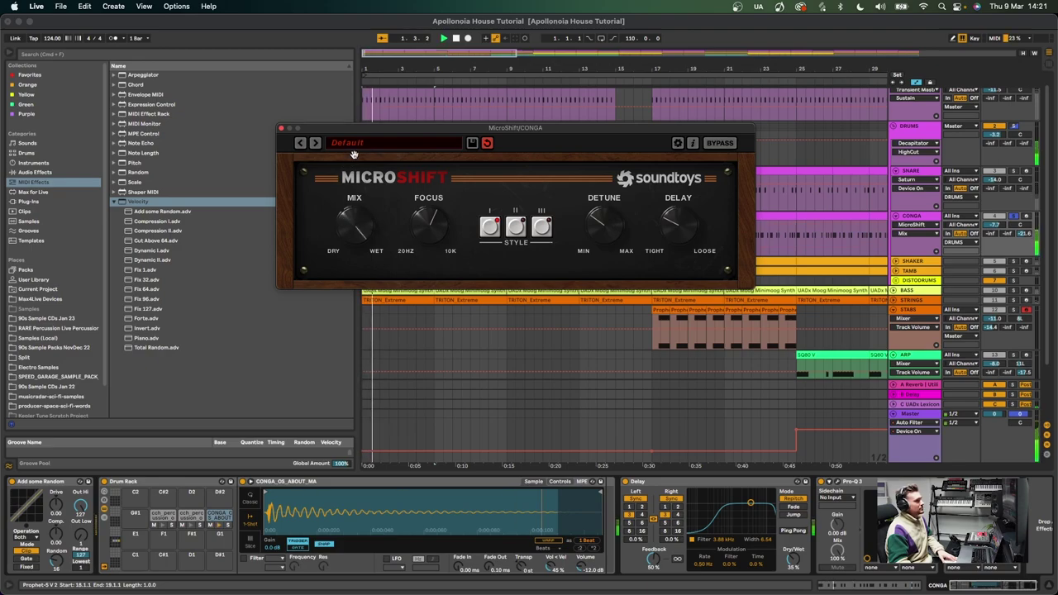
drag(354, 155, 333, 200)
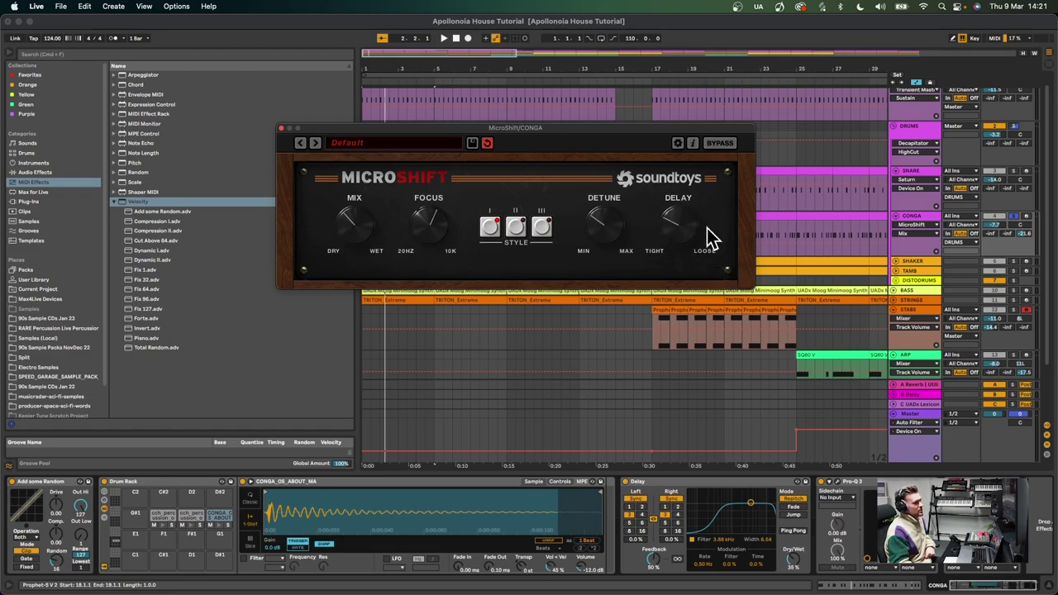
- Close the MicroShift window and select the CONGA track
click(282, 129)
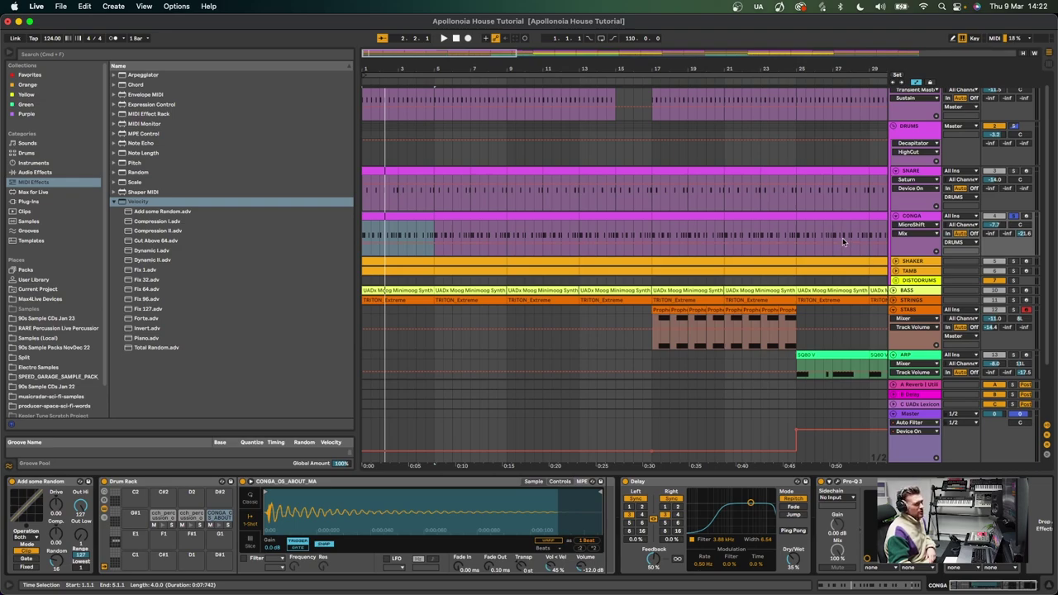
key(minus)
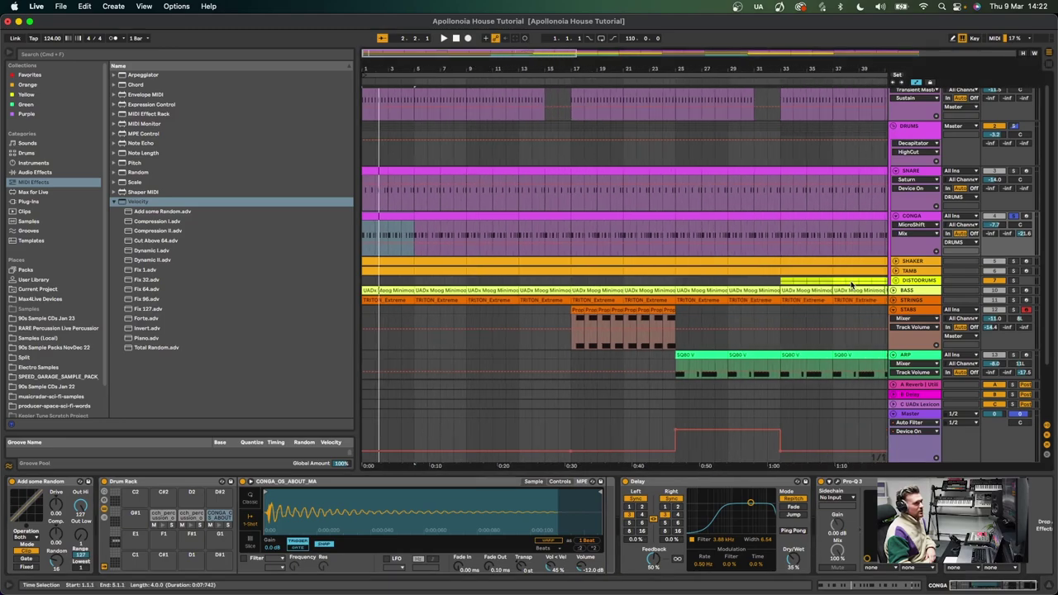
drag(478, 66, 441, 66)
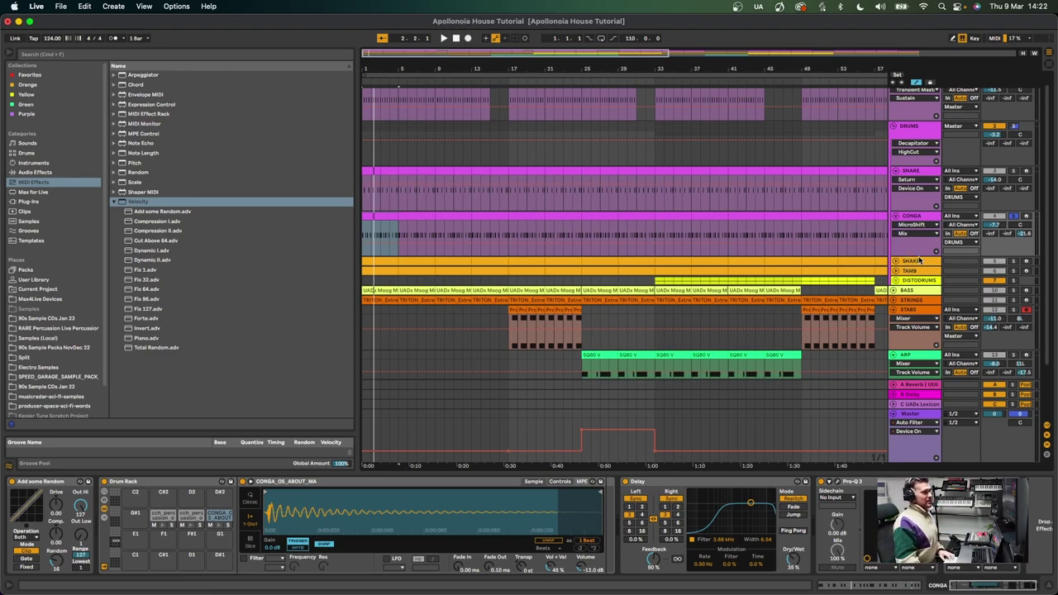
click(914, 217)
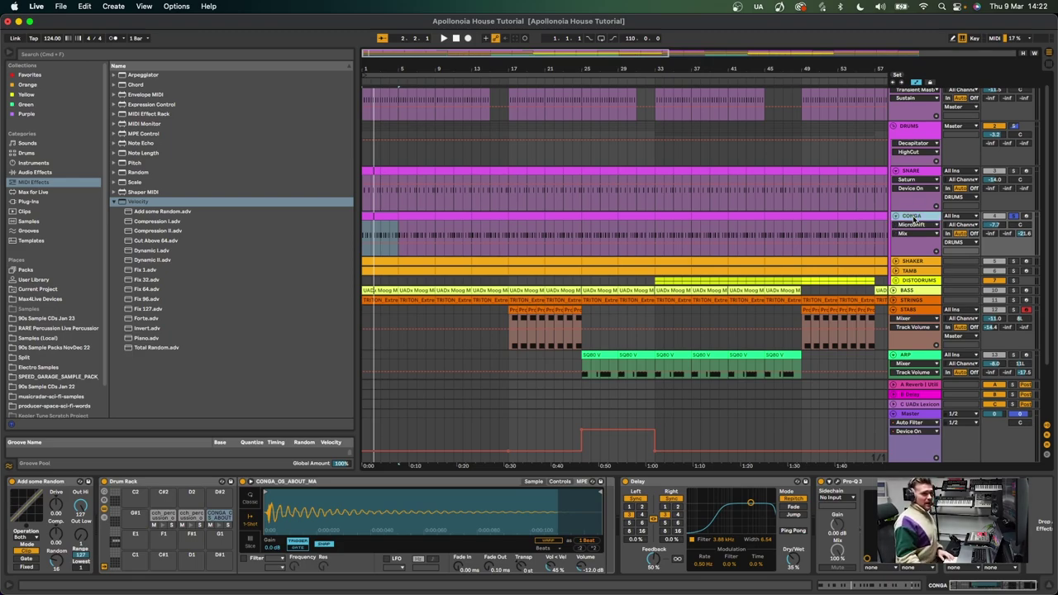
- Solo and unfold the SHAKER track, play it, and open its clip lane for review
click(1013, 262)
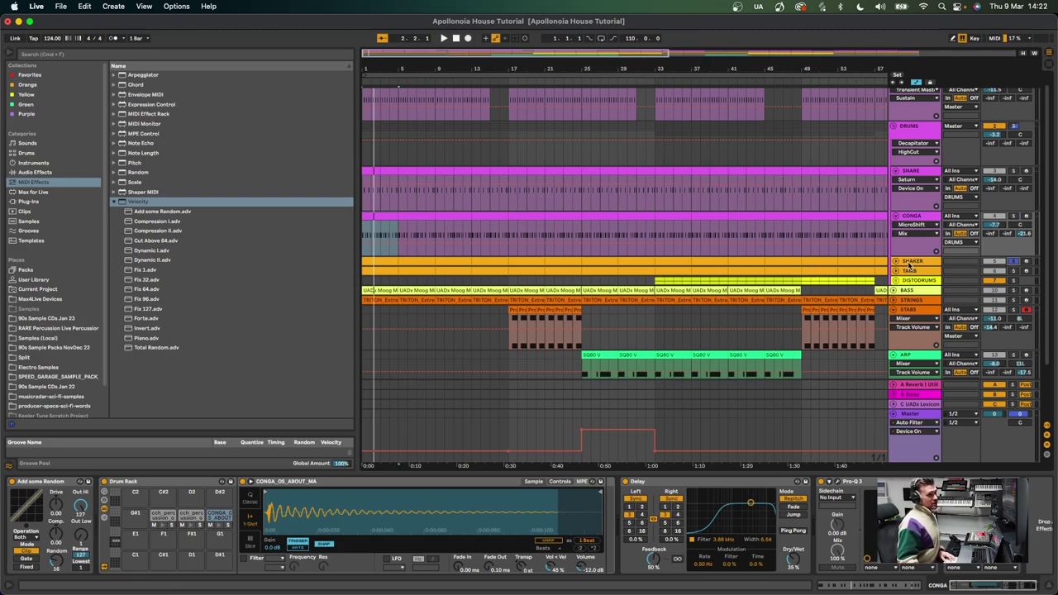
click(910, 263)
click(896, 261)
key(space)
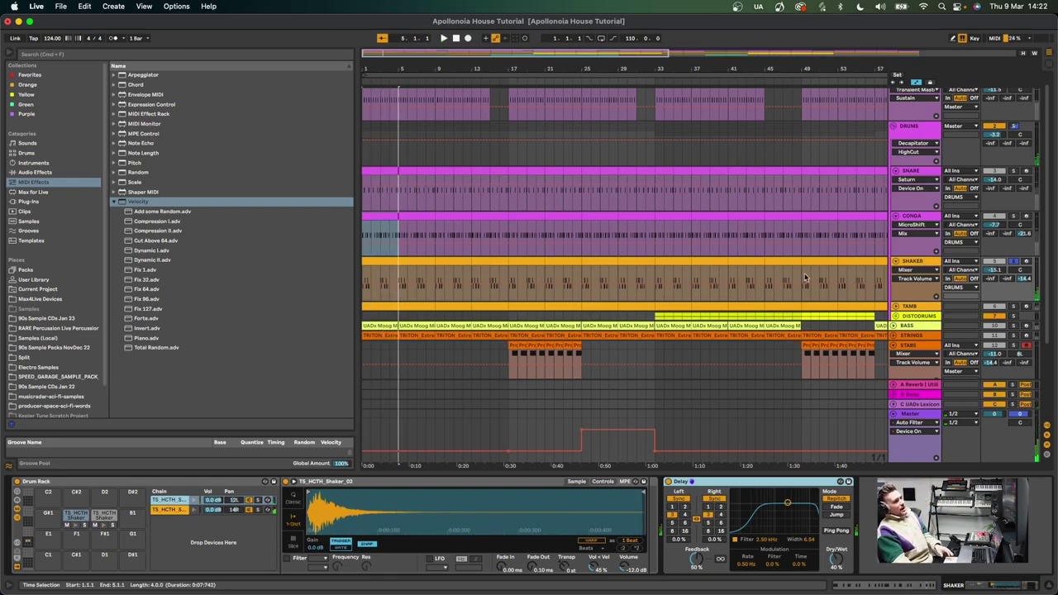
double_click(390, 271)
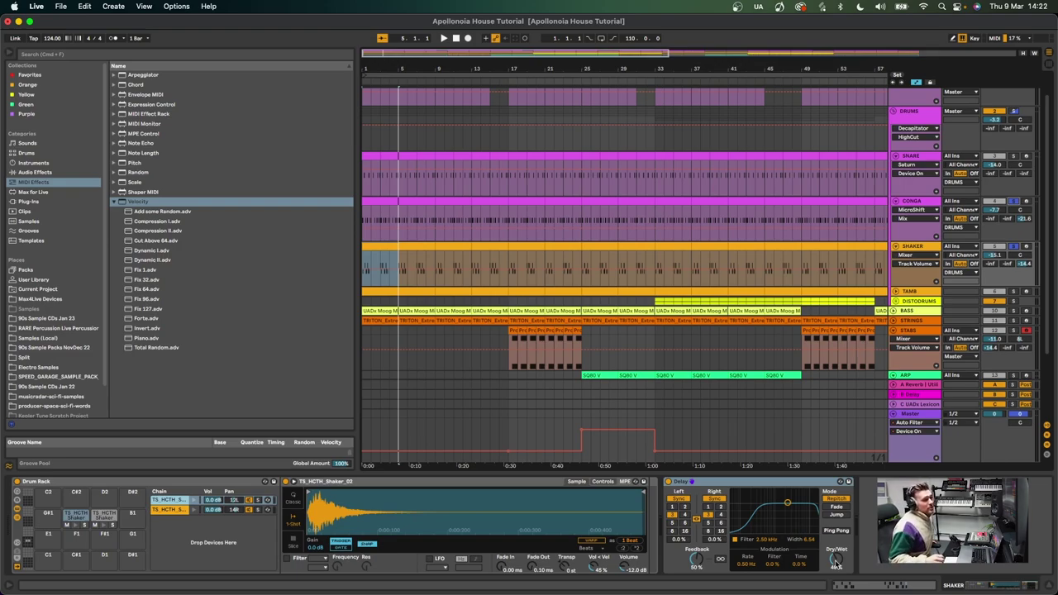
- Set the SHAKER Delay's filter frequency to 3.00 kHz and check the Dry/Wet setting of the CONGA track's Delay for comparison
drag(802, 501, 779, 524)
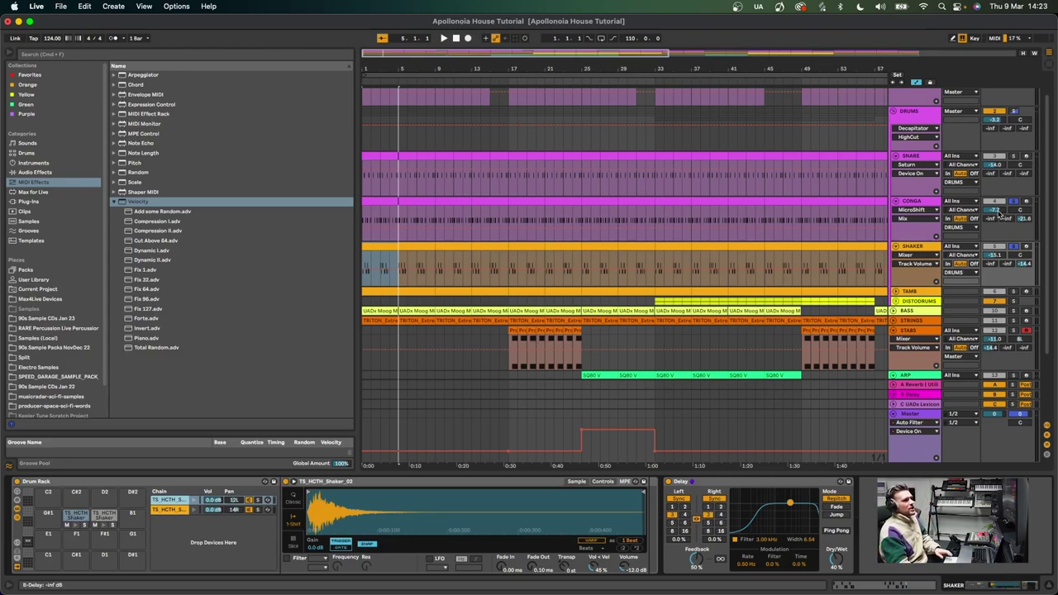
click(912, 201)
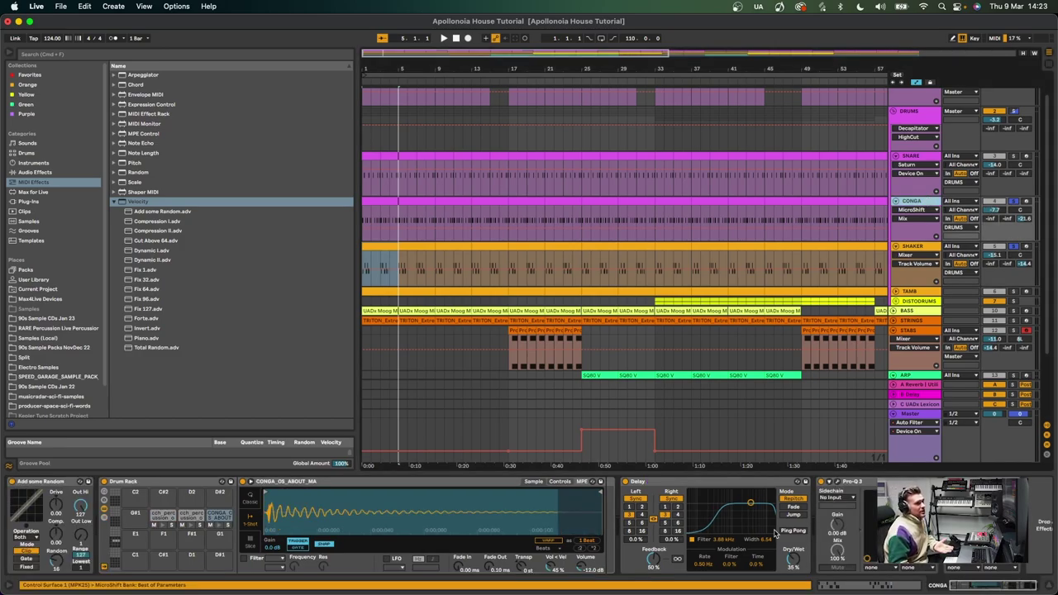
click(793, 559)
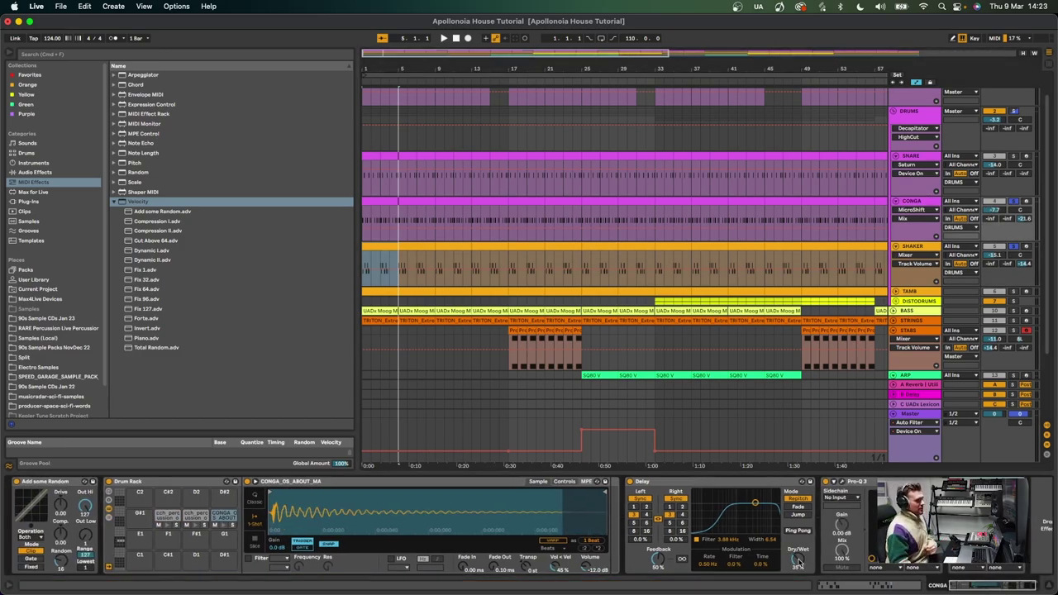
- Load the Velocity preset Add some Random on the SHAKER track and lower its Random amount to 18 during playback
click(940, 251)
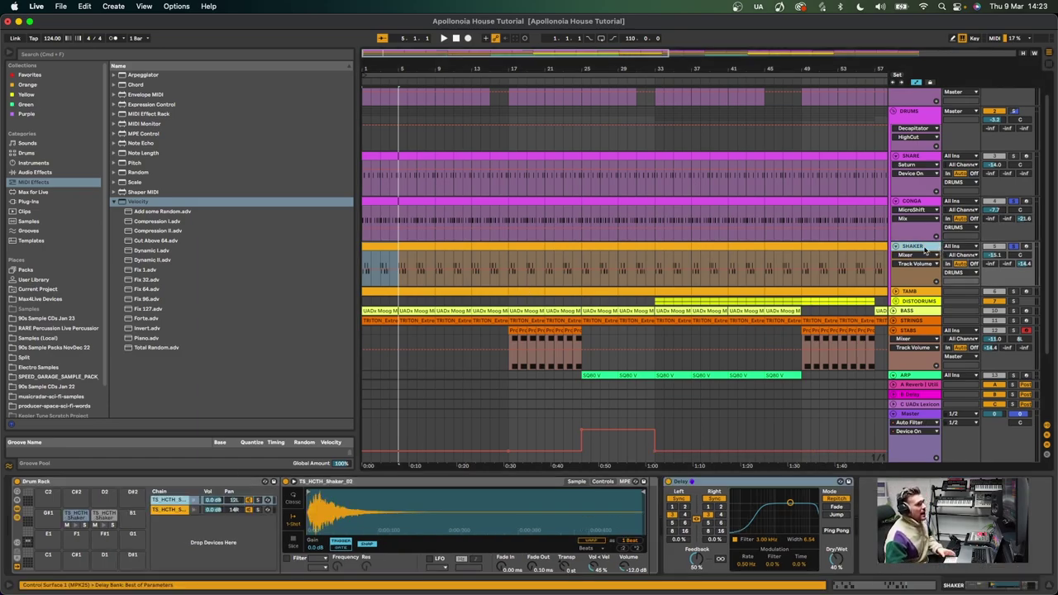
double_click(149, 212)
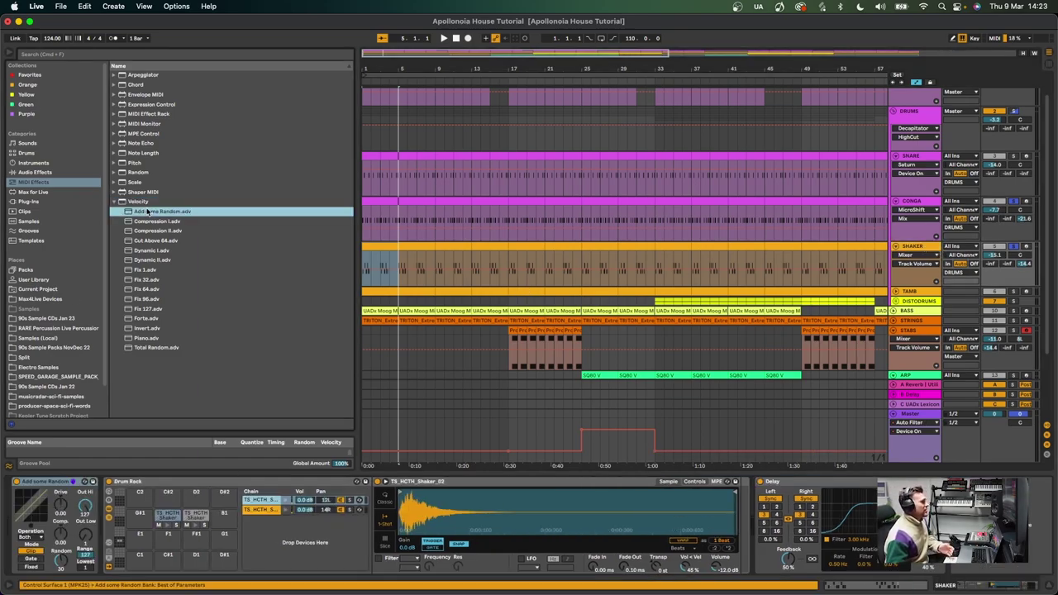
key(space)
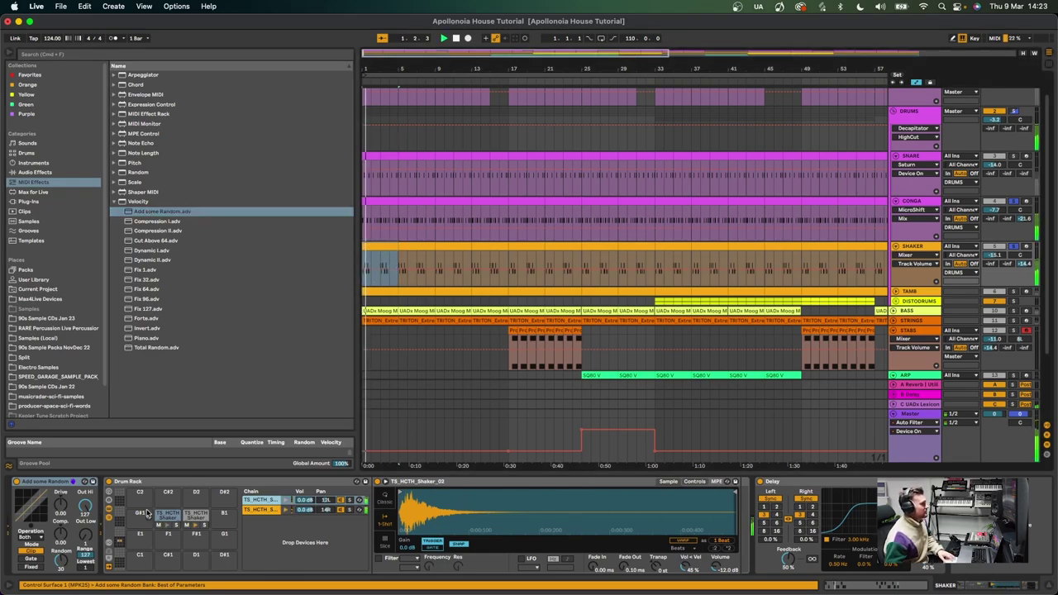
drag(73, 562, 72, 575)
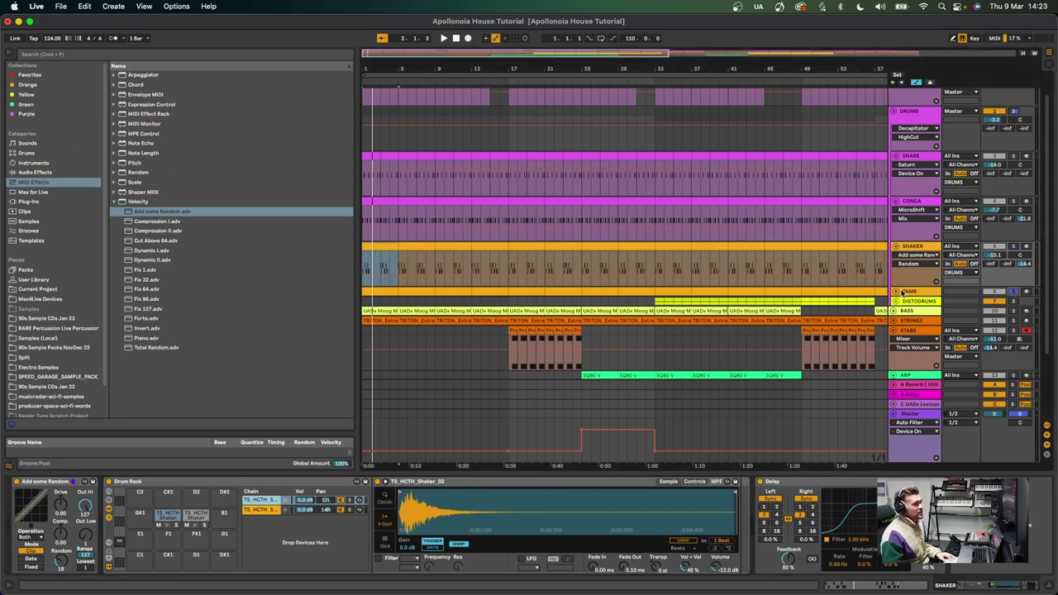
- Unfold the TAMB track and play it soloed with its device chain shown
click(897, 292)
key(space)
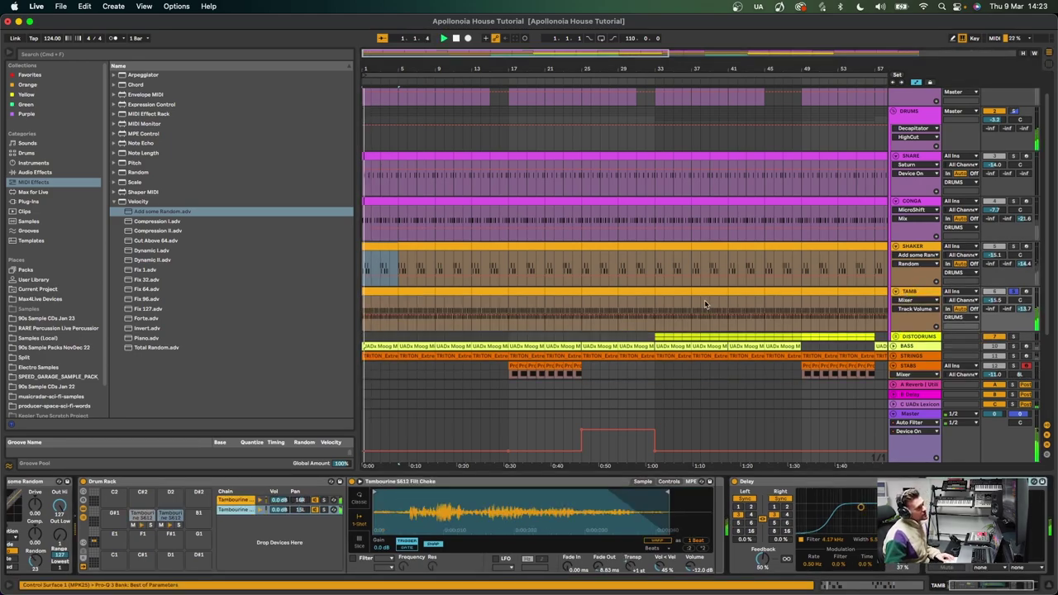
click(909, 299)
click(889, 376)
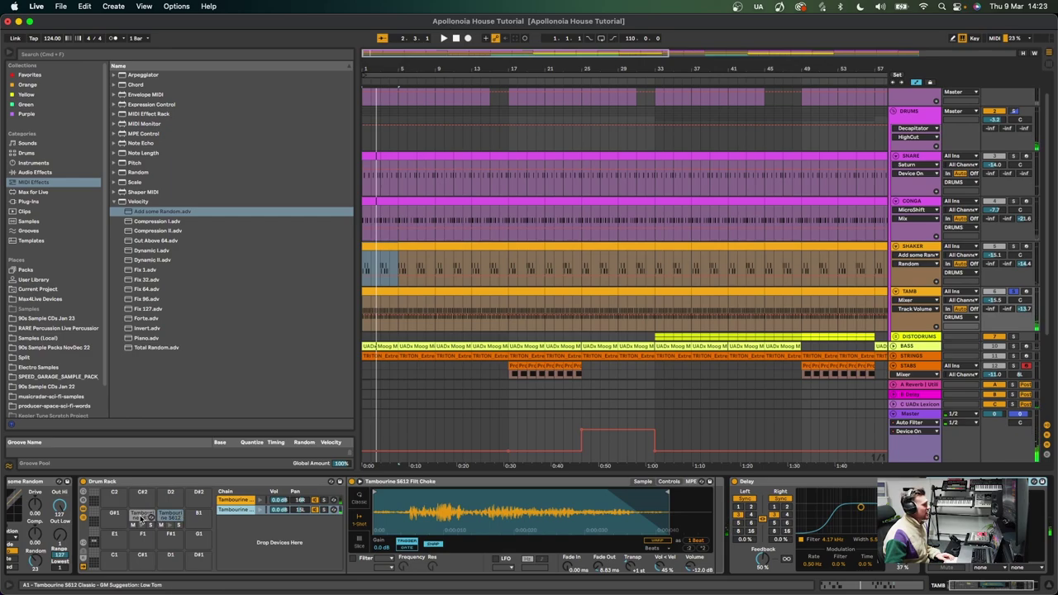
- Compare the SHAKER and TAMB device chains and audition the two tambourine chains in the TAMB Drum Rack
click(912, 255)
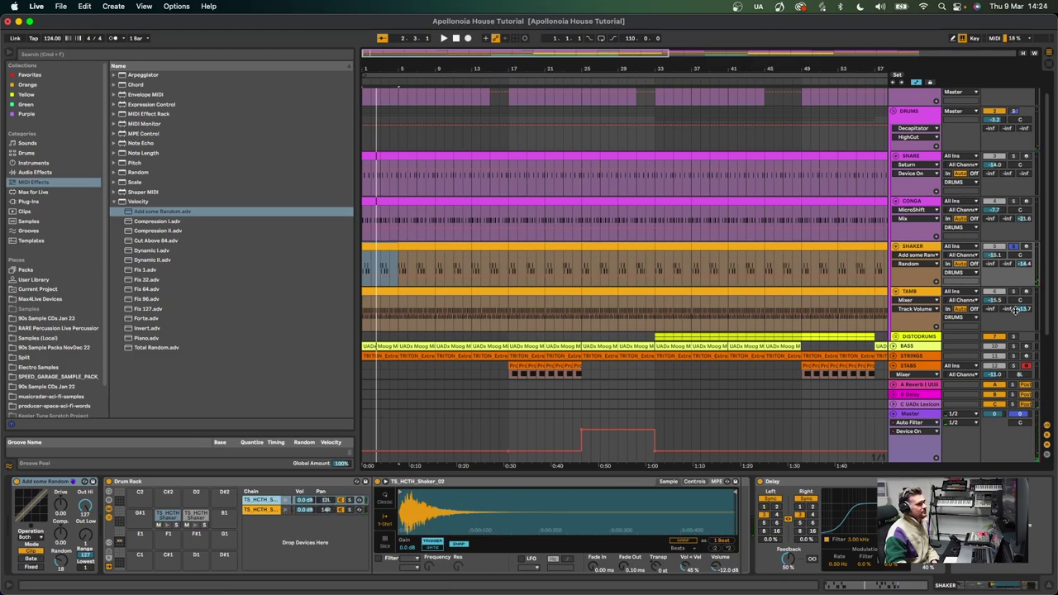
click(907, 296)
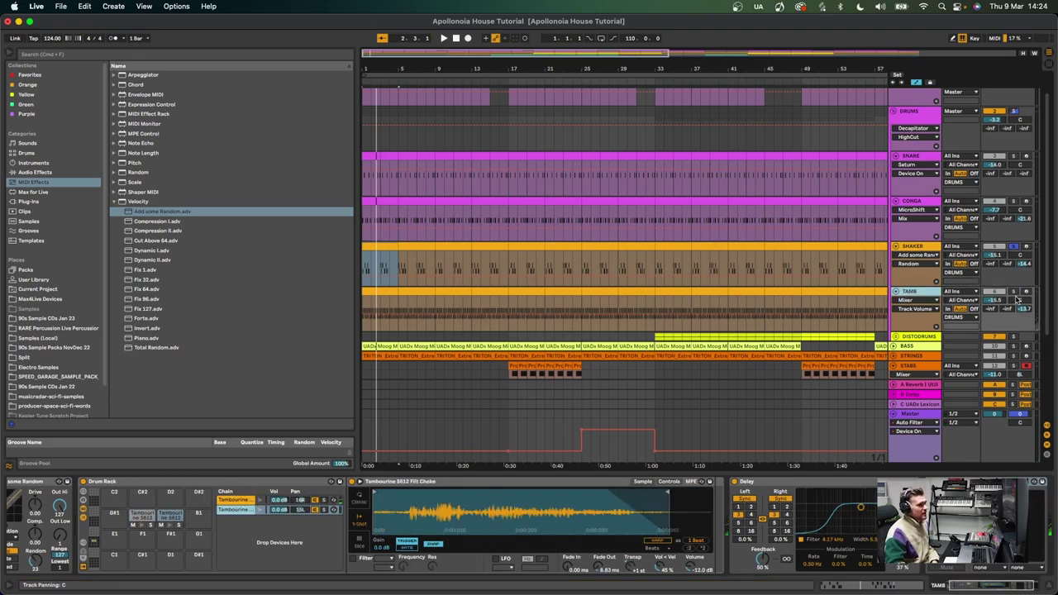
click(263, 508)
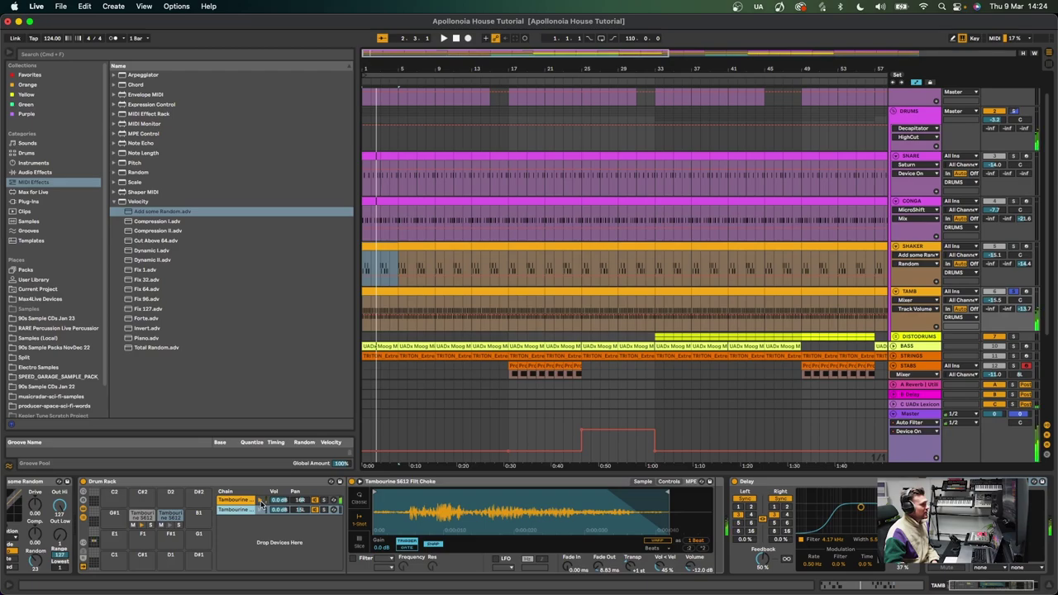
click(261, 510)
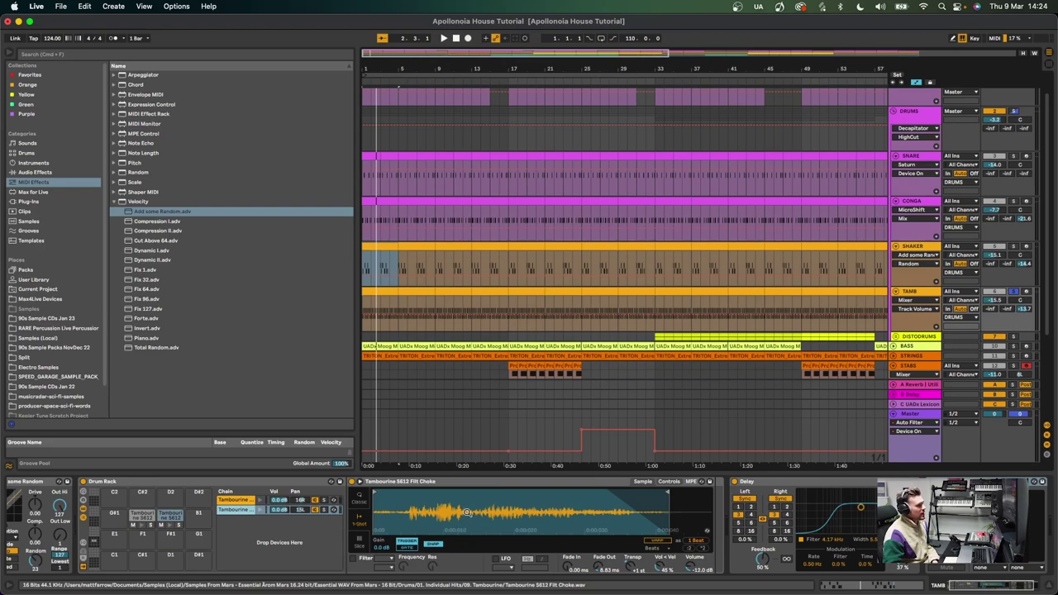
scroll(467, 512, left, 1)
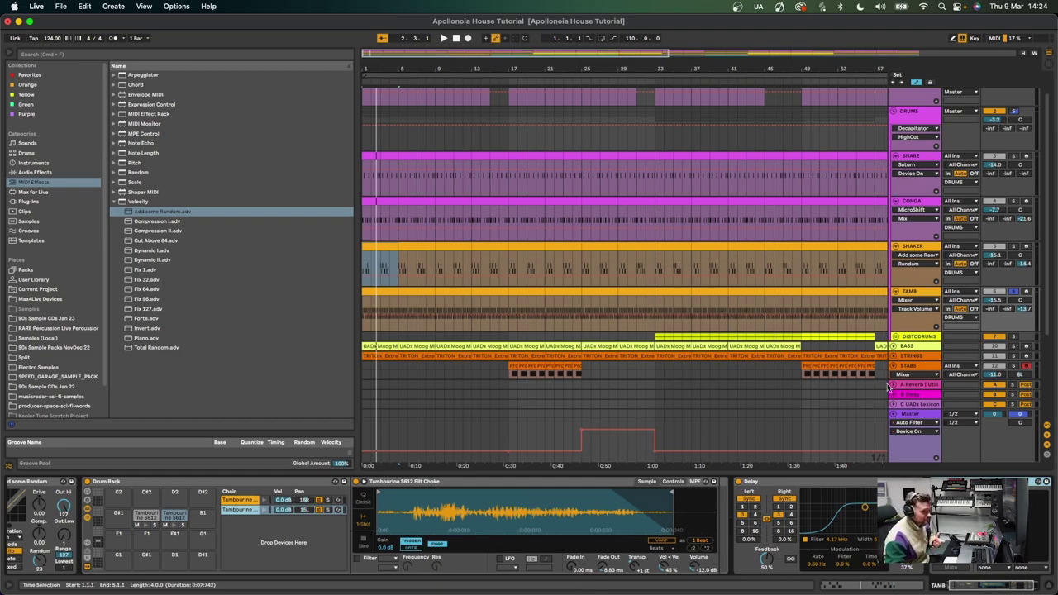
- Play the tambourine and bring in the SHAKER, CONGA and SNARE tracks one by one with solo
click(1015, 247)
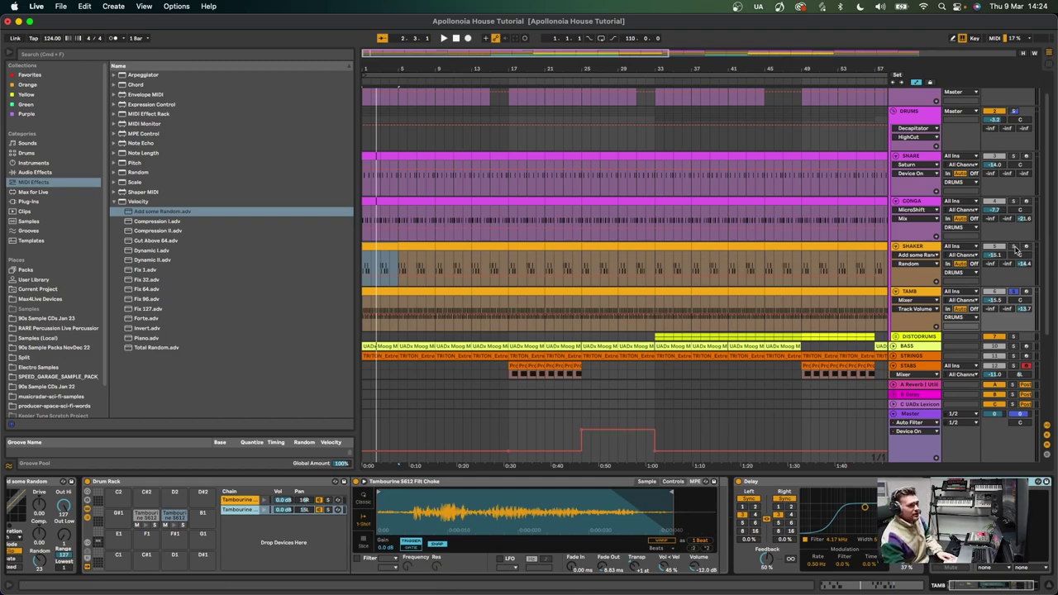
key(space)
click(1014, 248)
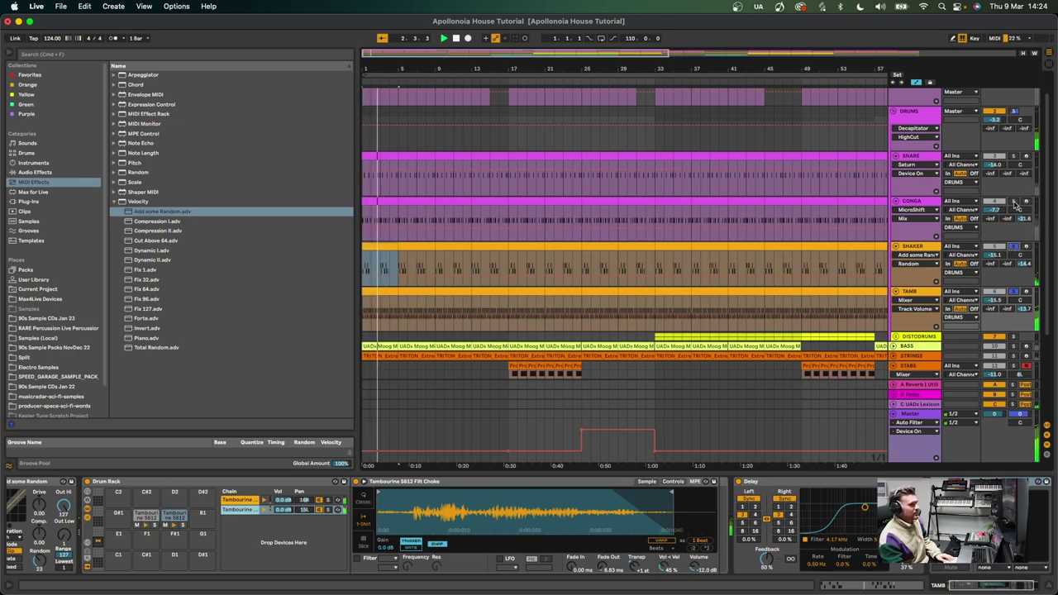
click(1016, 203)
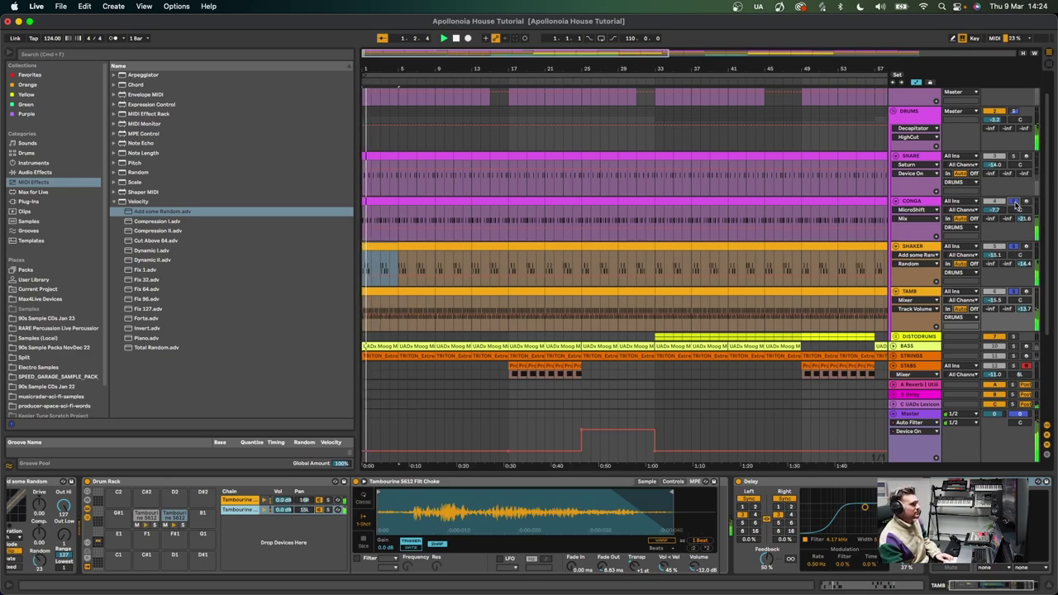
click(1015, 157)
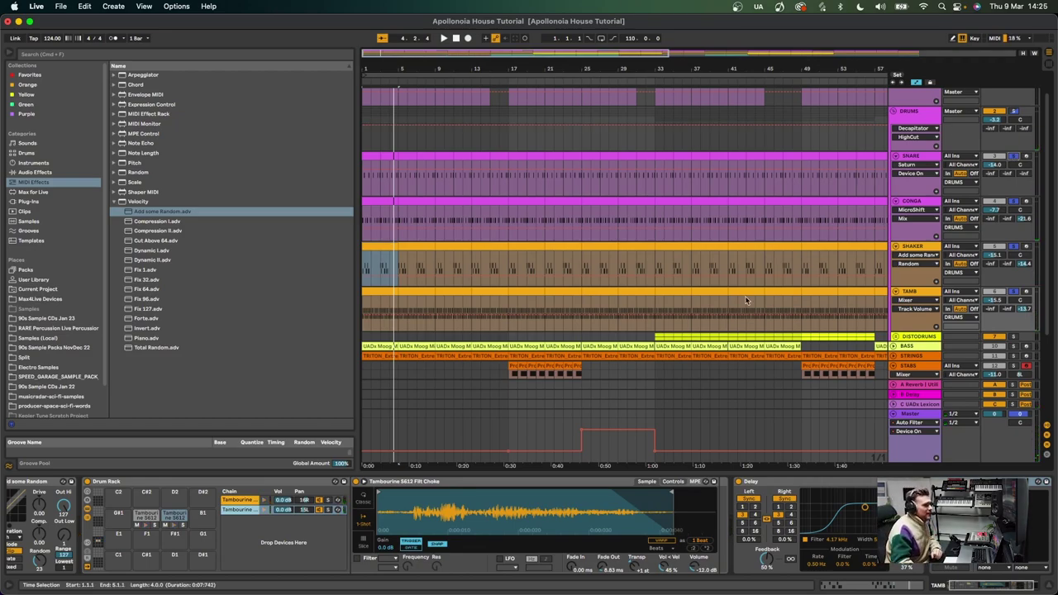
- Play the DISTODRUMS group soloed from bar 33, and show the DRUMS group's device chain
click(1013, 337)
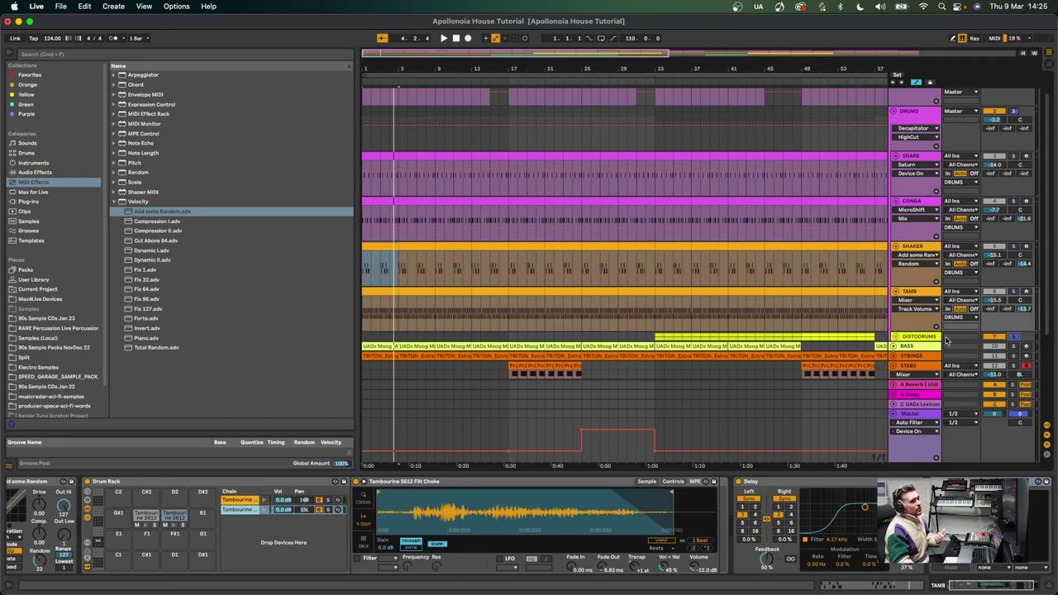
click(656, 336)
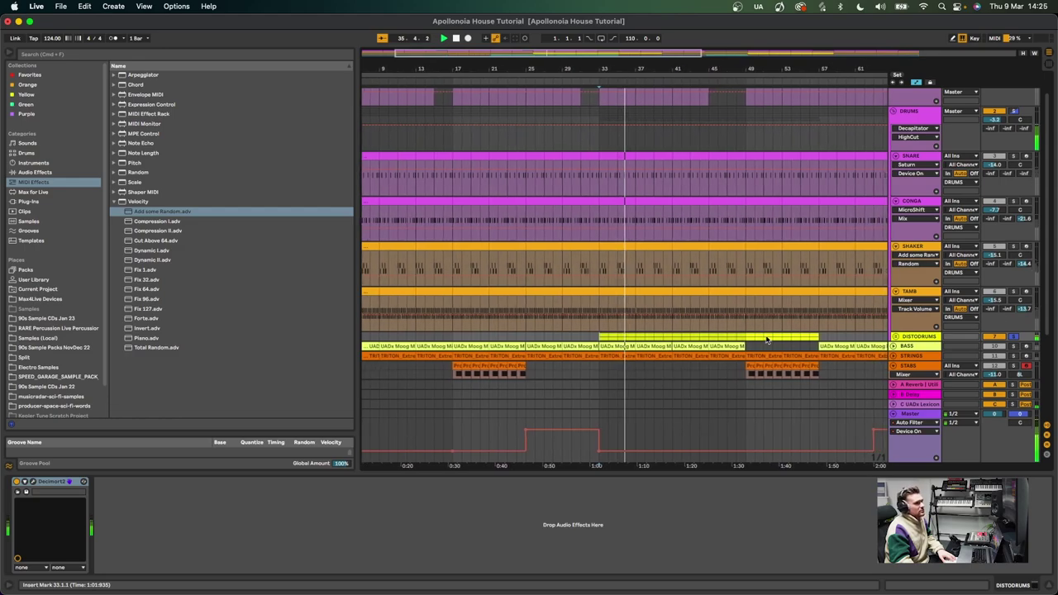
click(581, 127)
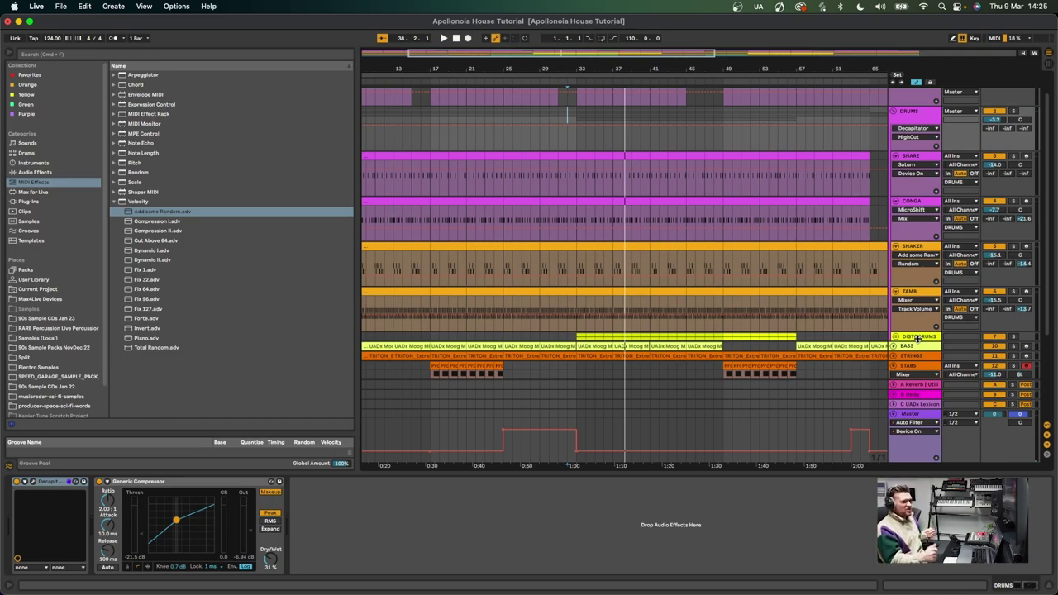
- Expand the DISTODRUMS group and unfold its CLAP and OPENHAT tracks around bar 33
click(896, 336)
scroll(883, 325, down, 3)
click(898, 311)
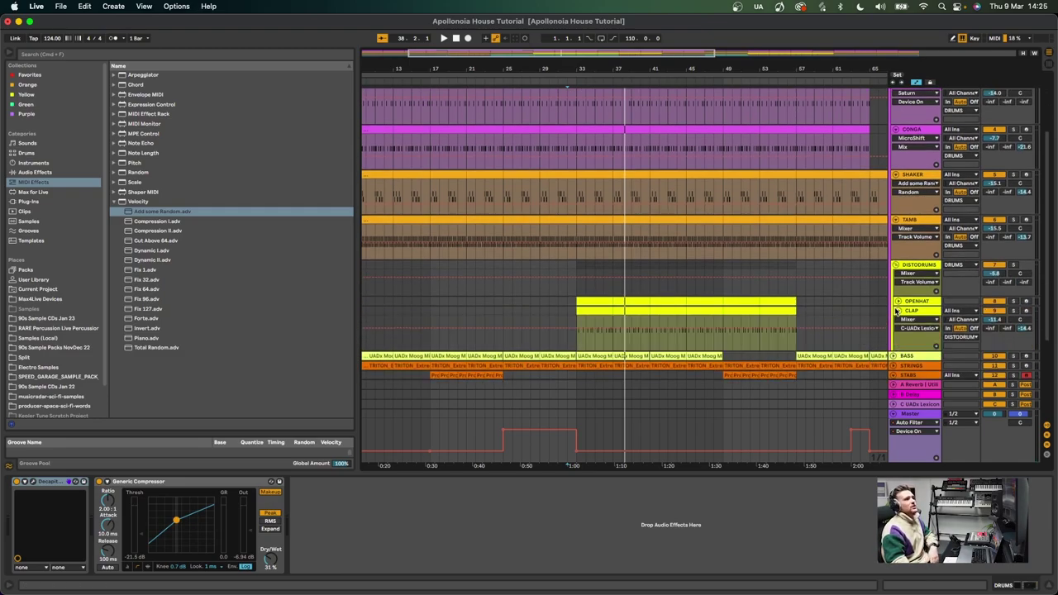
drag(572, 61, 579, 75)
click(898, 302)
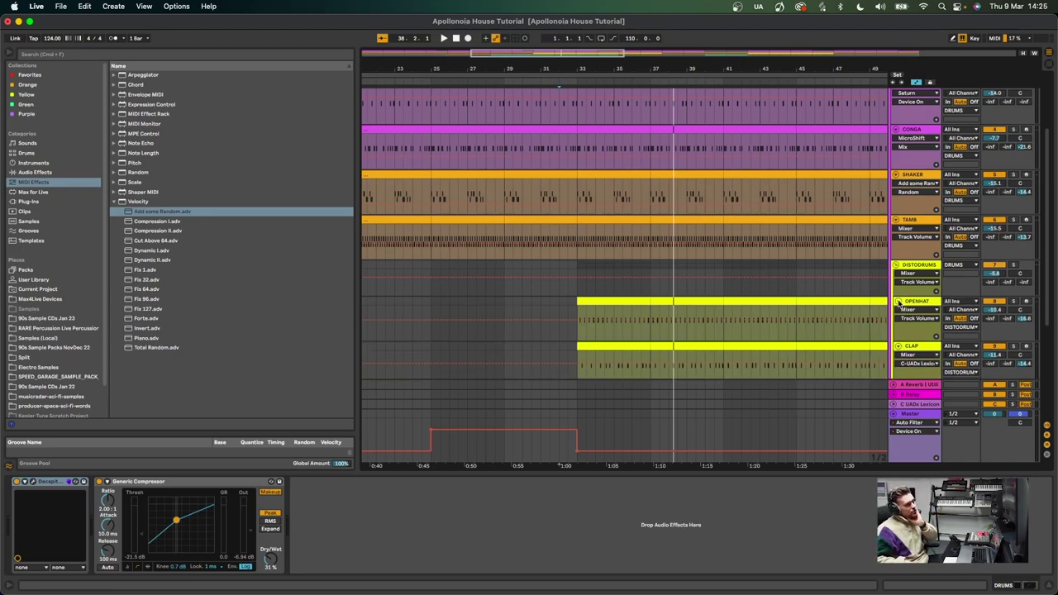
- Review the device chains of the OPENHAT and CLAP tracks, including the sample on the CLAP Drum Rack's pad
click(913, 303)
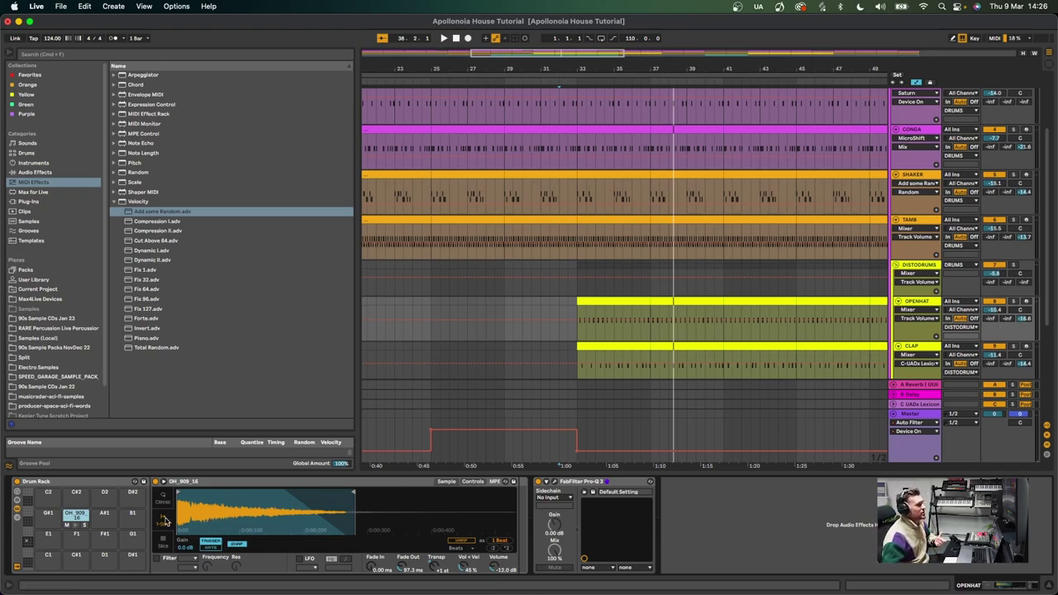
scroll(827, 347, left, 1)
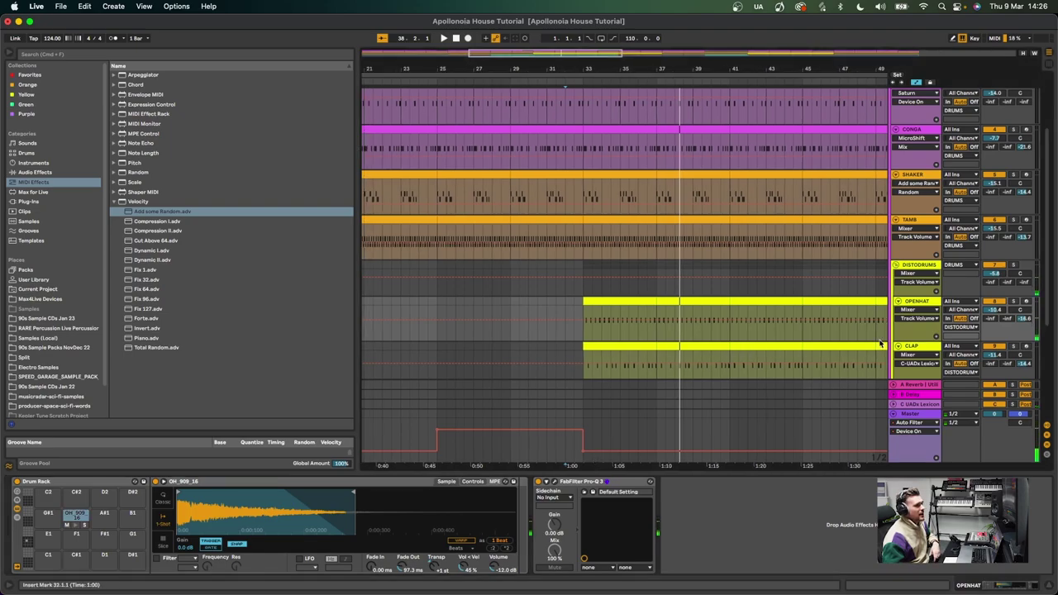
click(928, 352)
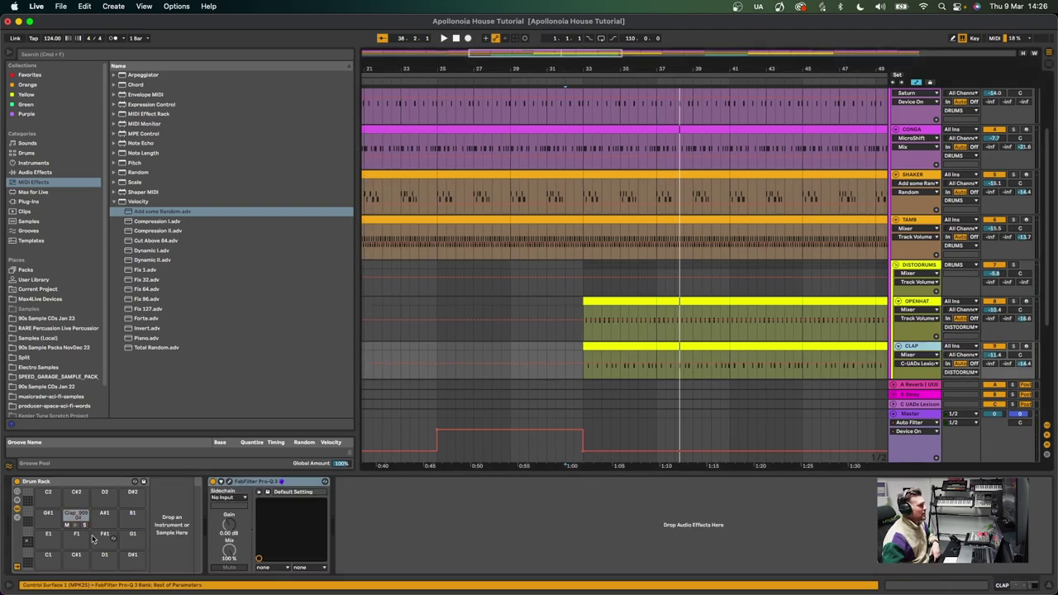
click(76, 514)
click(81, 515)
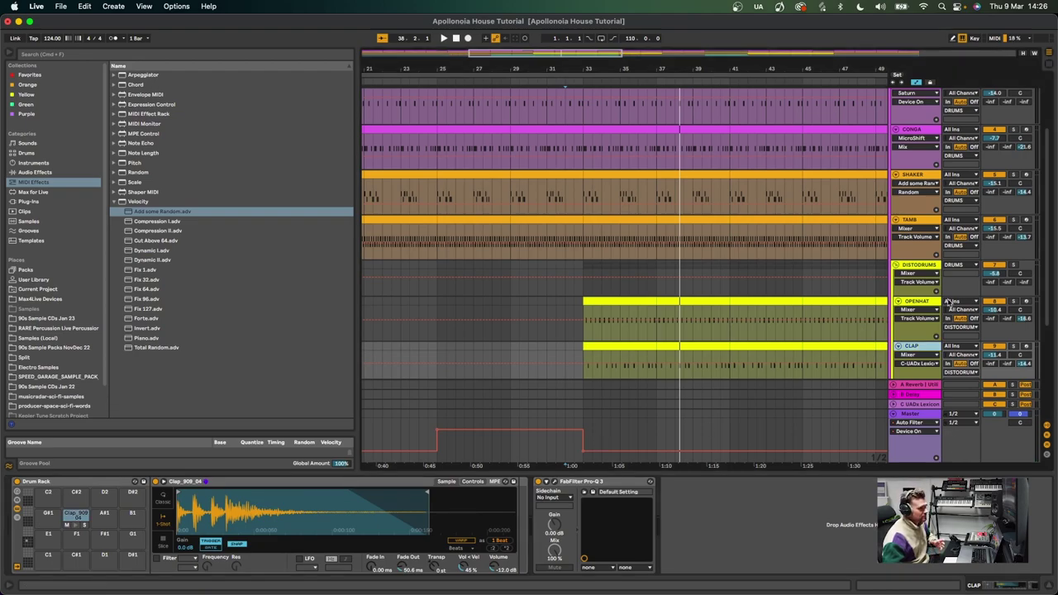
- Open the Decimort2 plug-in on the DISTODRUMS group to examine its MPC60 preset settings, and close it again
scroll(923, 306, up, 1)
click(925, 273)
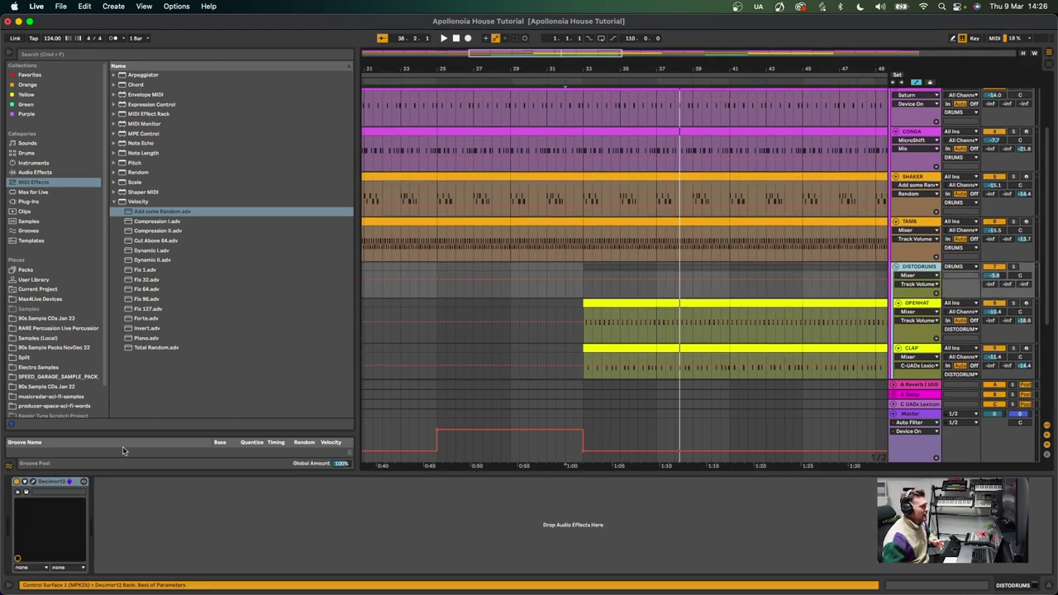
click(32, 483)
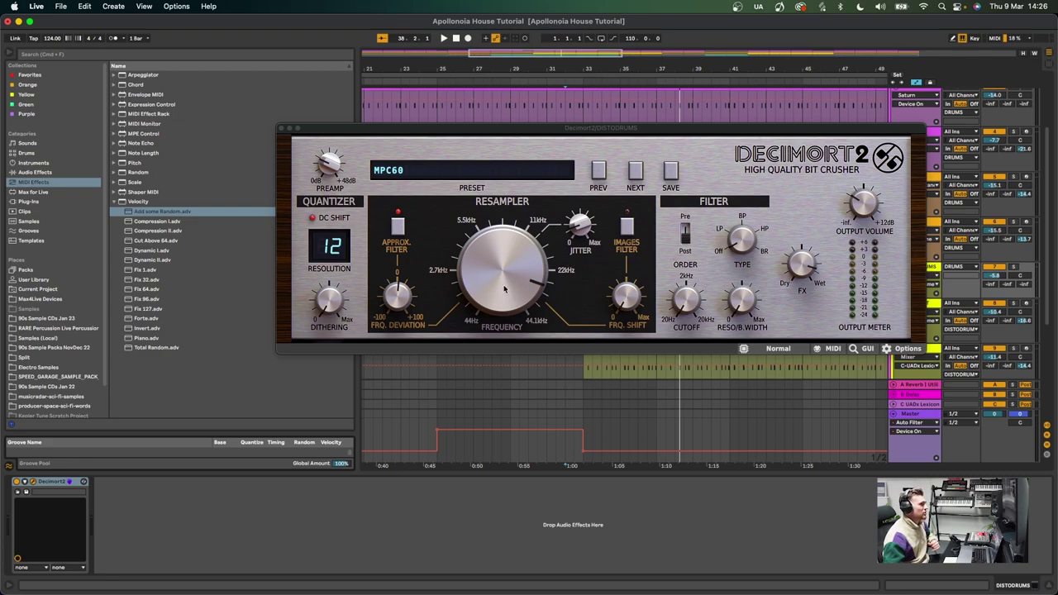
click(281, 129)
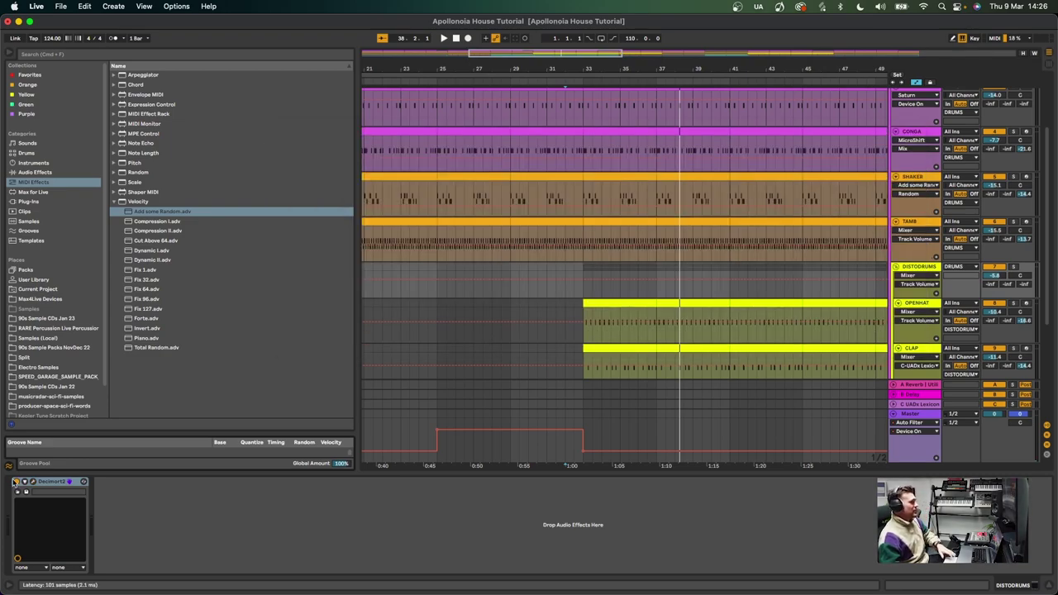
- Play the DISTODRUMS group soloed from bar 33 with Decimort2 off and on, and end the solo
click(577, 293)
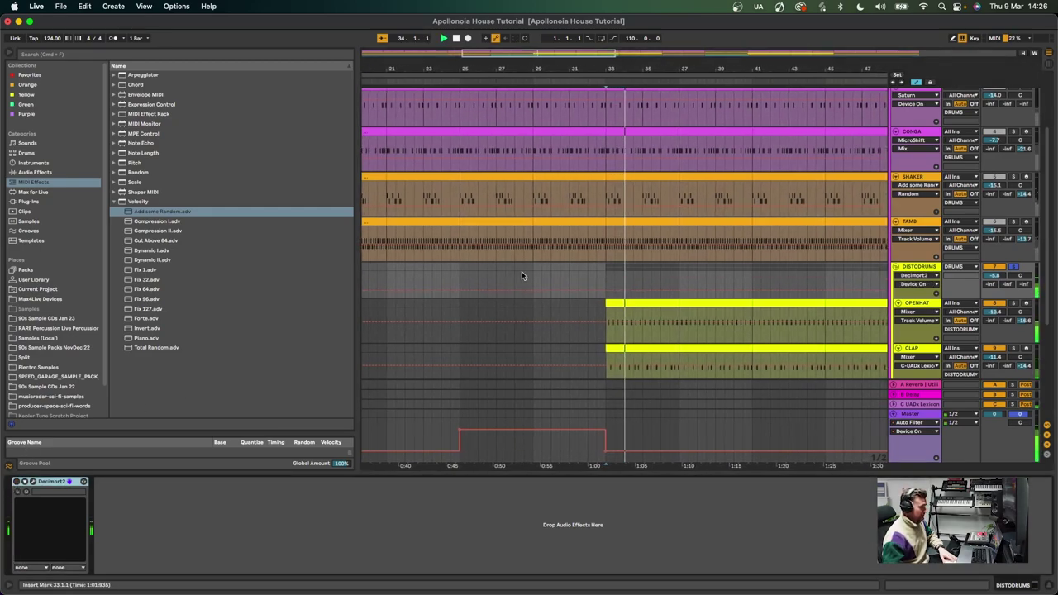
key(space)
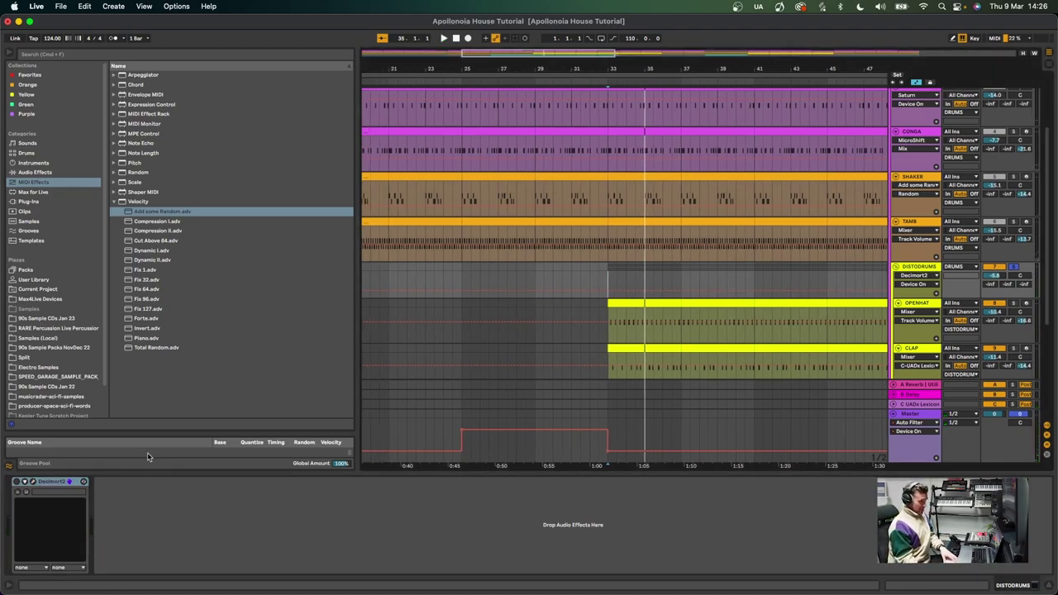
click(602, 205)
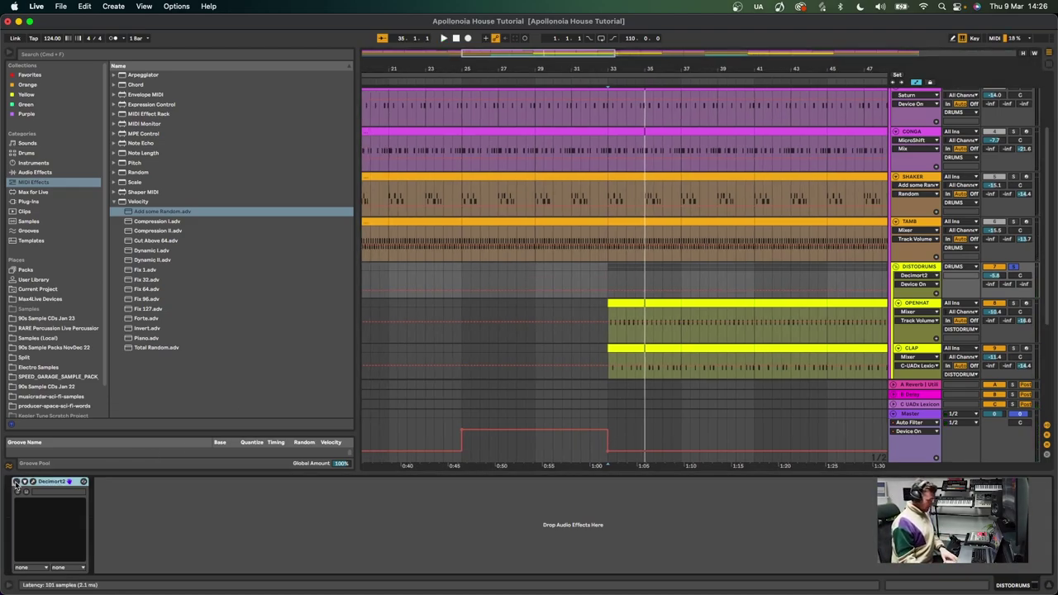
click(611, 292)
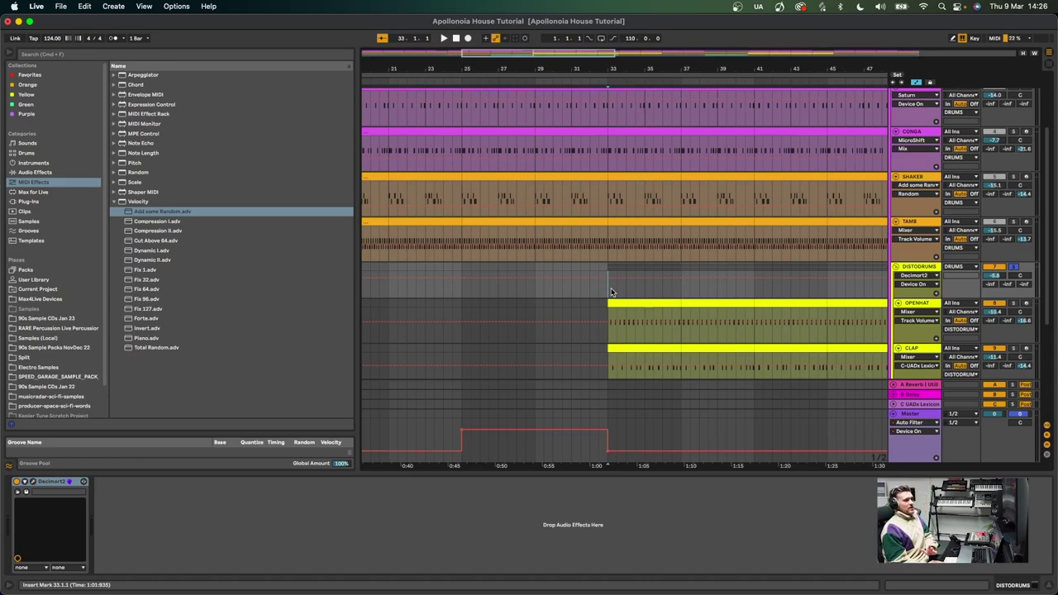
key(space)
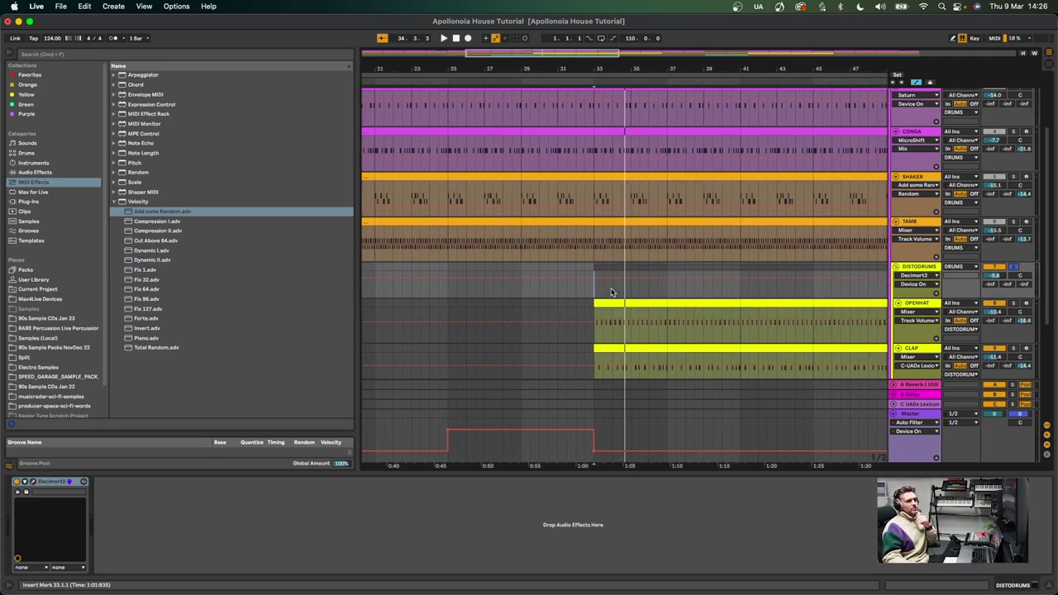
click(1013, 267)
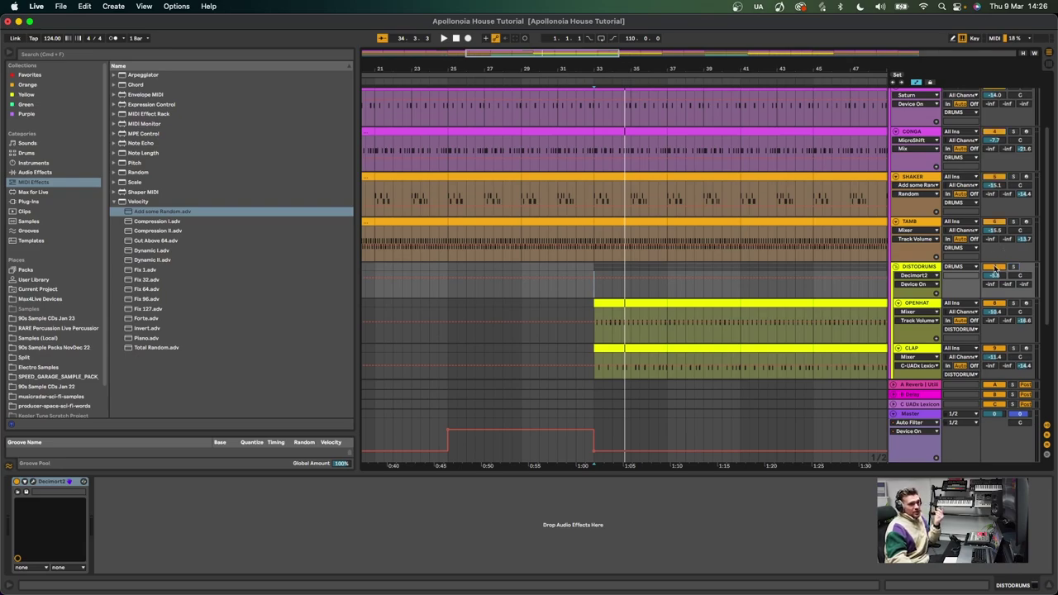
click(895, 267)
scroll(897, 195, up, 1)
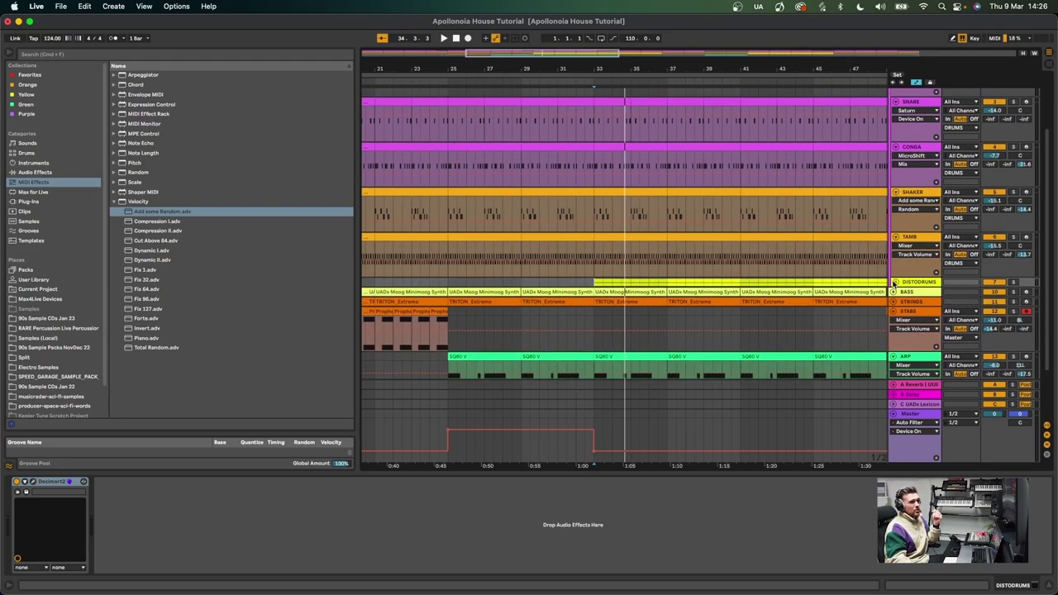
click(896, 282)
- Show the notes of the CLAP clip spanning bars 33 to 37, and play the pattern
scroll(638, 299, down, 3)
scroll(639, 299, left, 2)
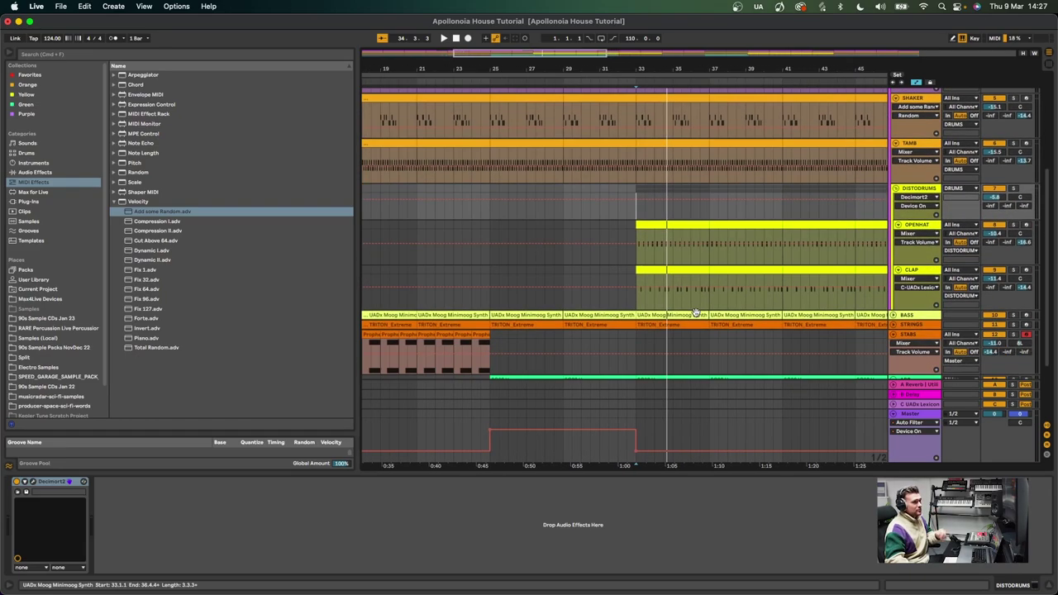
drag(639, 299, 708, 300)
key(shift+Tab)
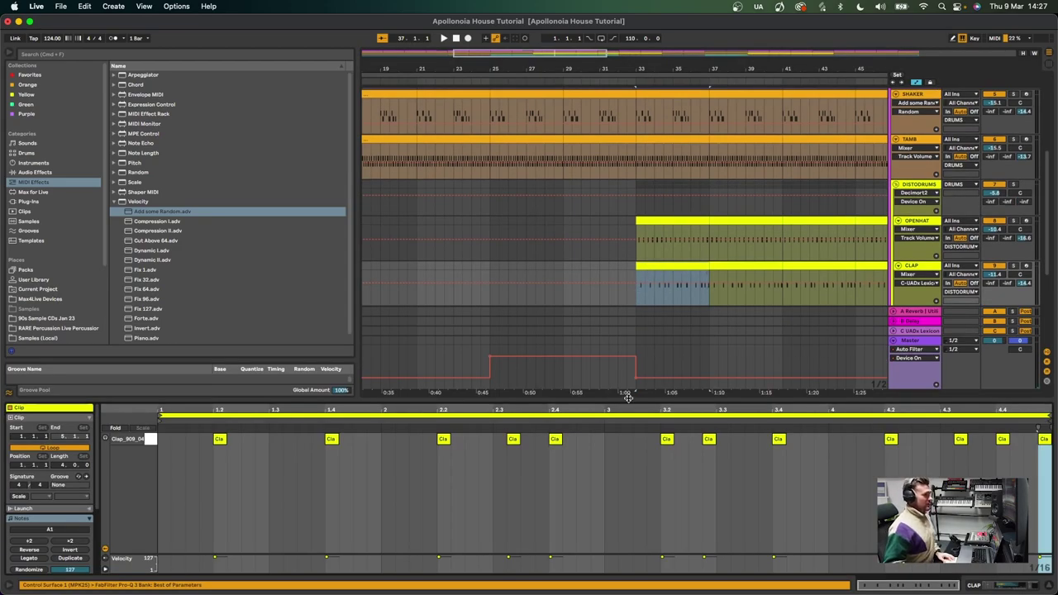
drag(622, 395, 615, 387)
key(space)
click(333, 428)
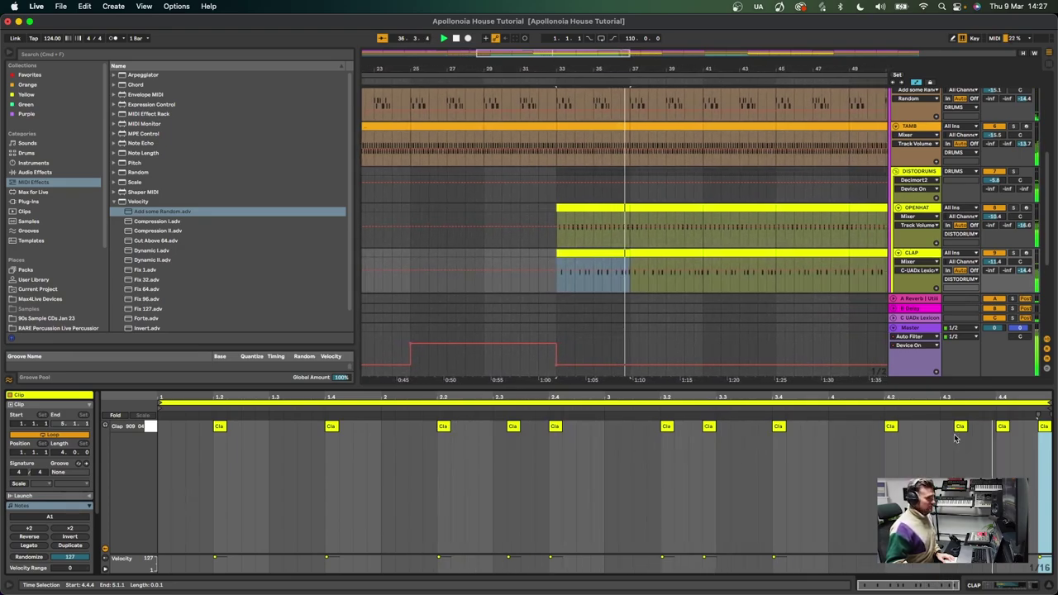
key(space)
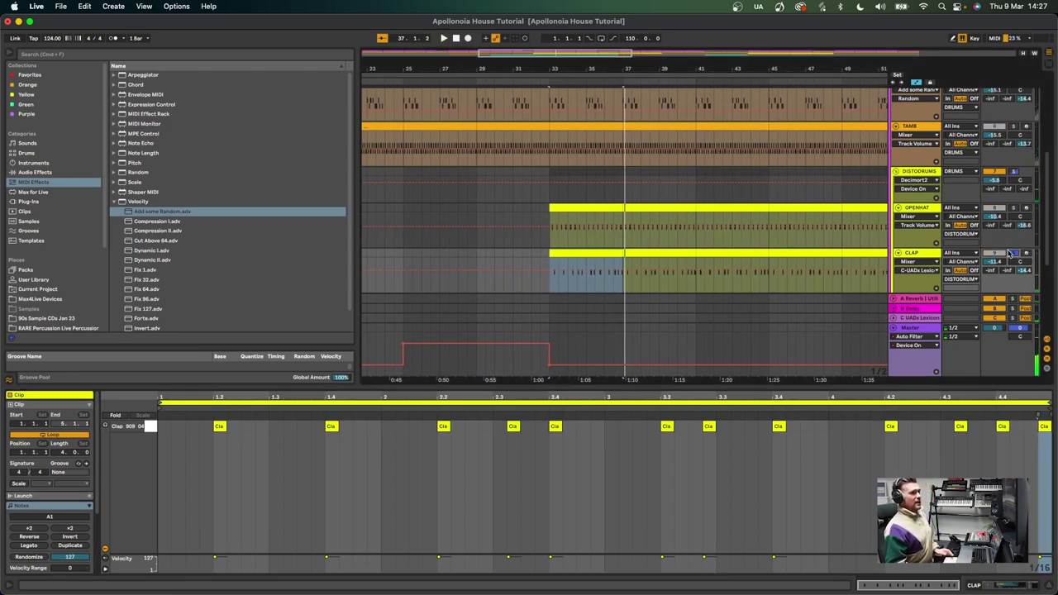
- Play the SNARE and CLAP tracks soloed together from bar 33 to compare their rhythms
scroll(937, 205, up, 2)
scroll(937, 205, up, 4)
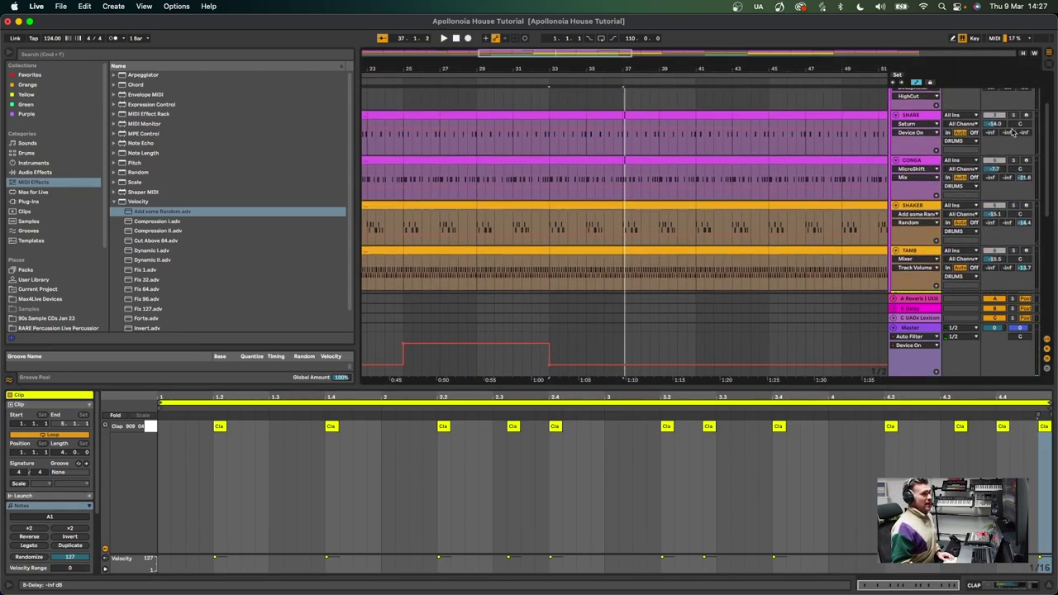
click(550, 147)
key(plus)
key(plus)
scroll(560, 182, down, 1)
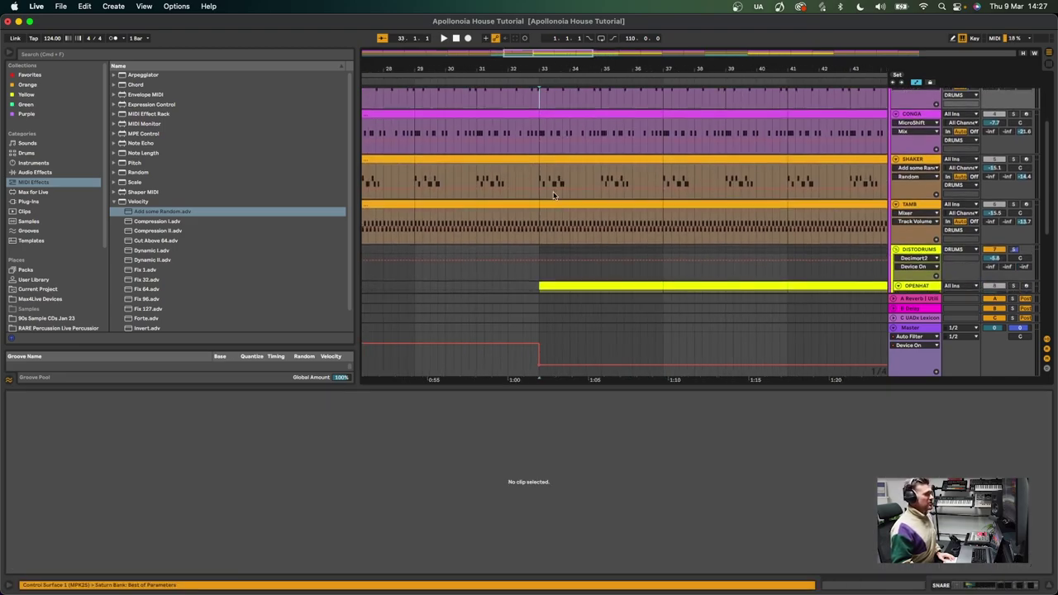
scroll(554, 196, up, 1)
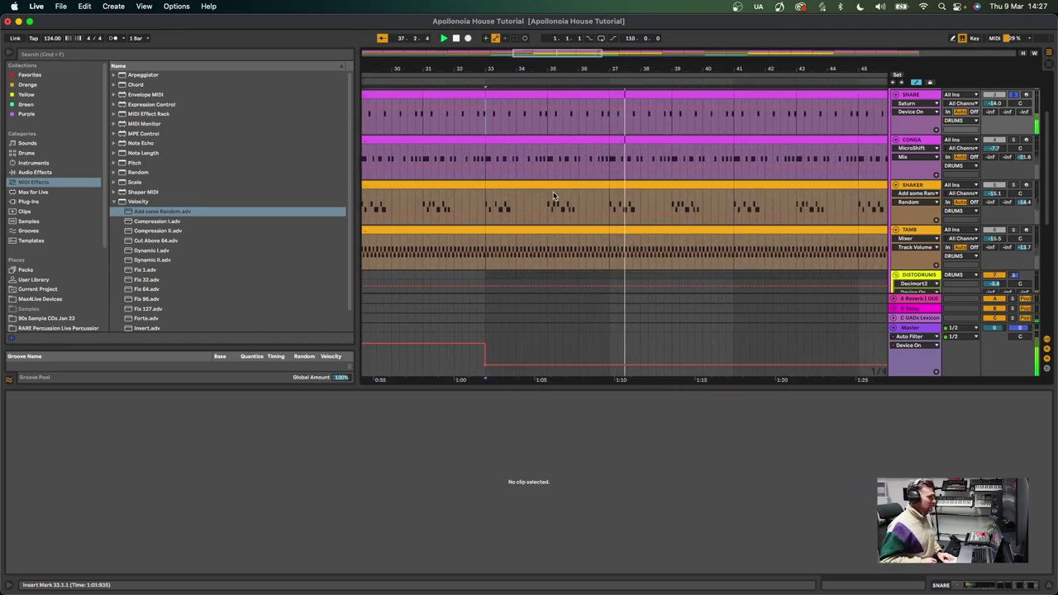
scroll(1013, 227, down, 3)
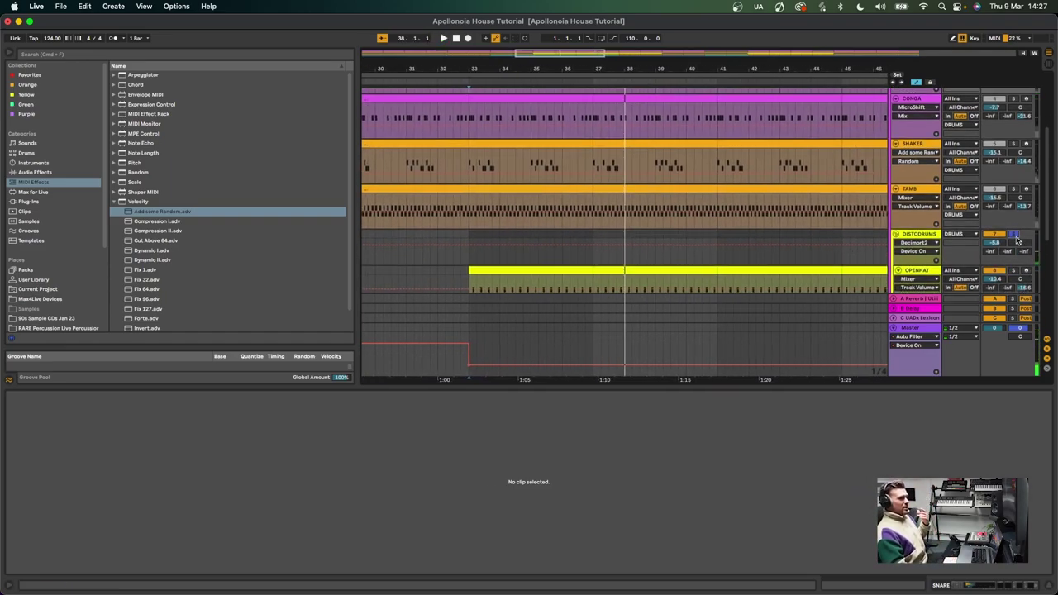
- Enlarge the arrangement area by narrowing the browser and shortening the detail view, and fit the whole song in view
scroll(551, 245, down, 3)
scroll(551, 246, down, 3)
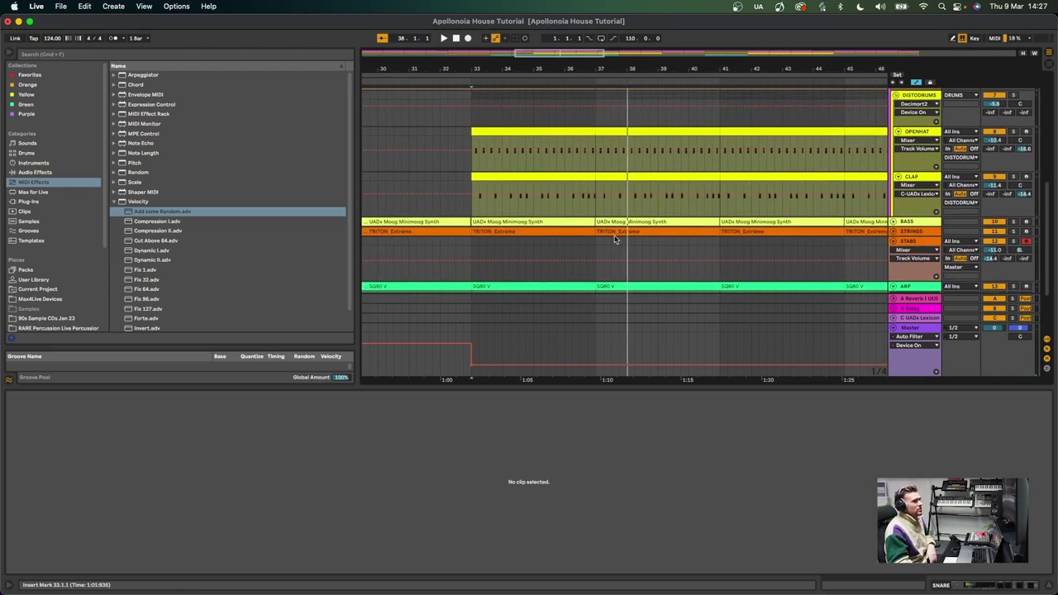
drag(372, 290, 270, 291)
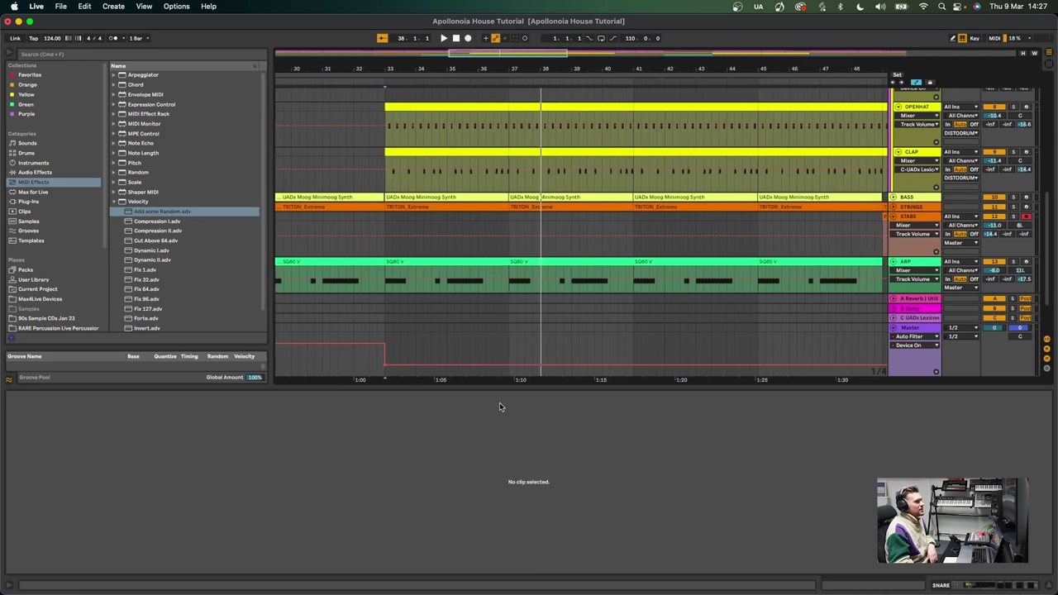
drag(496, 388, 496, 473)
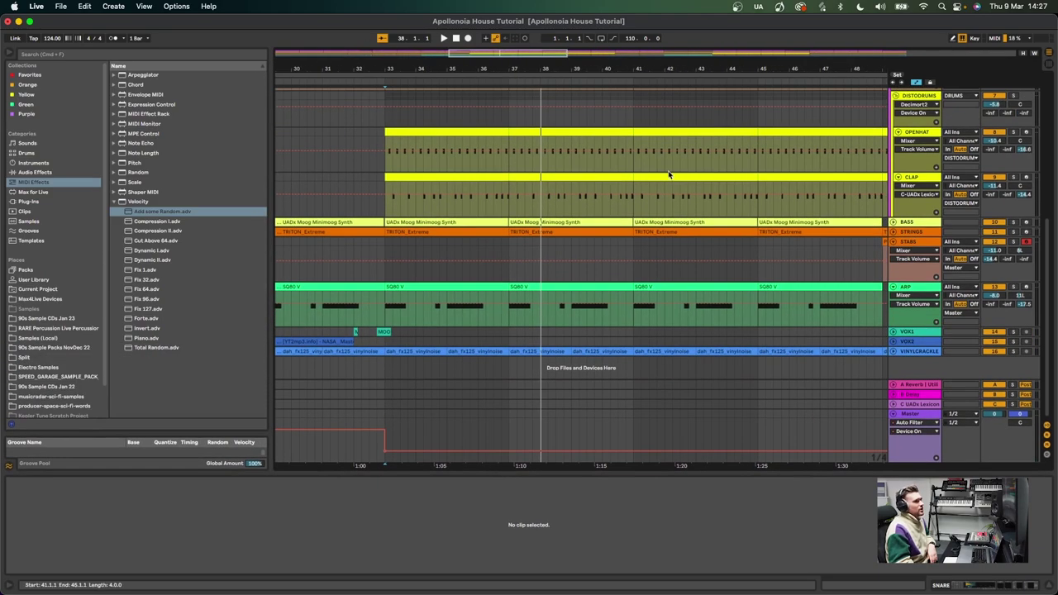
key(w)
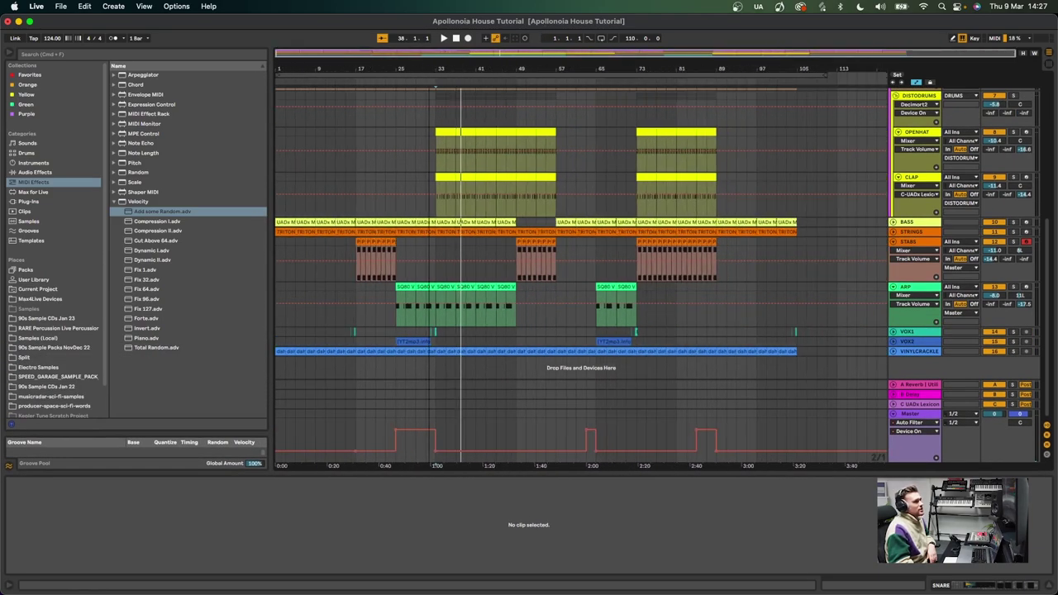
- Solo the BASS track and play it from the start of the song
click(1013, 222)
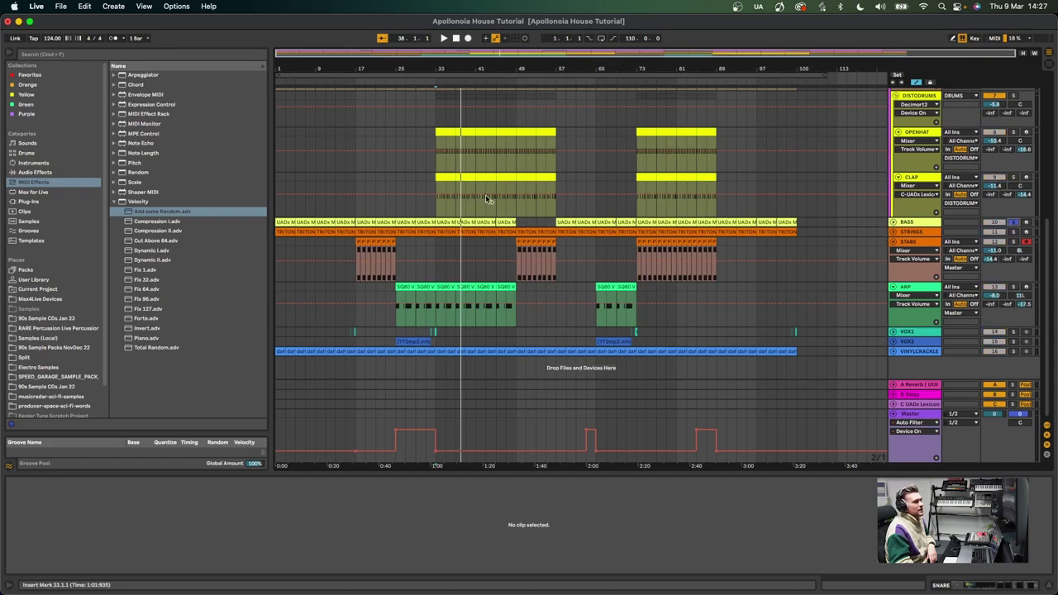
click(456, 39)
key(space)
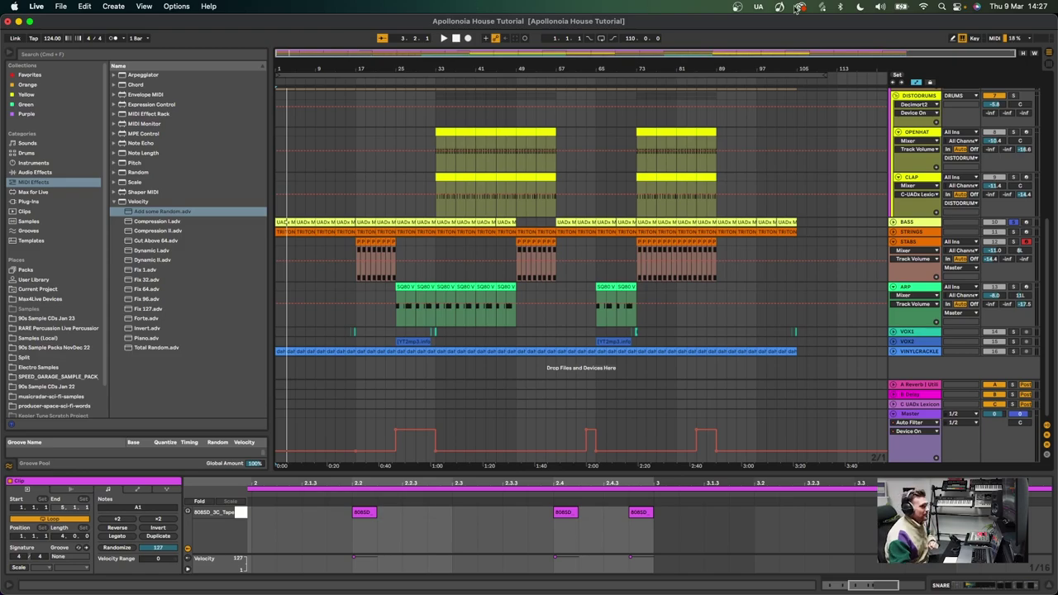
- Review the BASS track's device chain, from its bass sample through Pro-Q 3, Bass Mono, Tuner, Trackspacer and Saturn 2
click(923, 222)
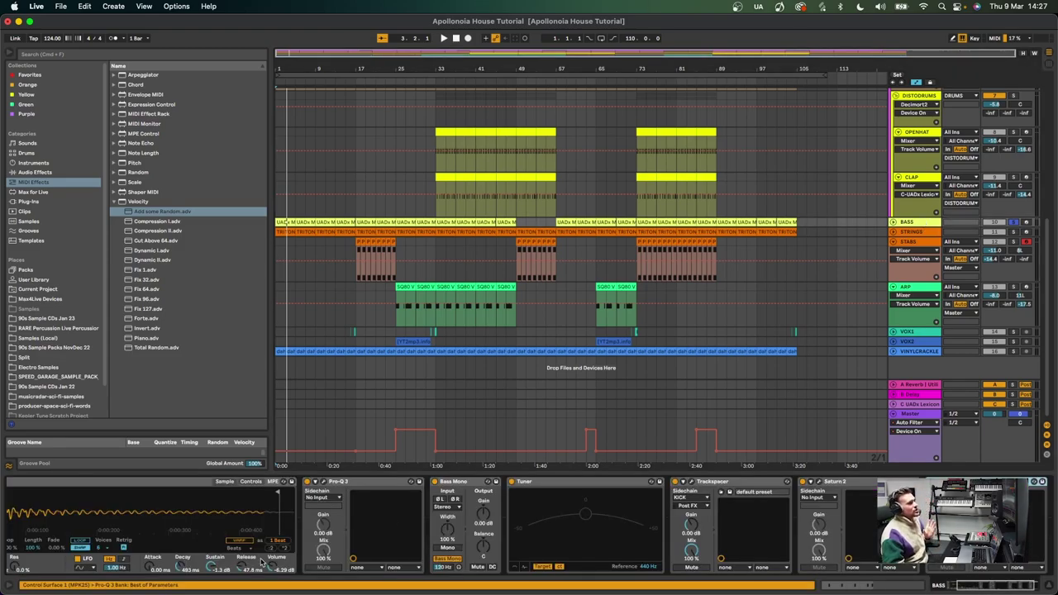
scroll(262, 562, left, 4)
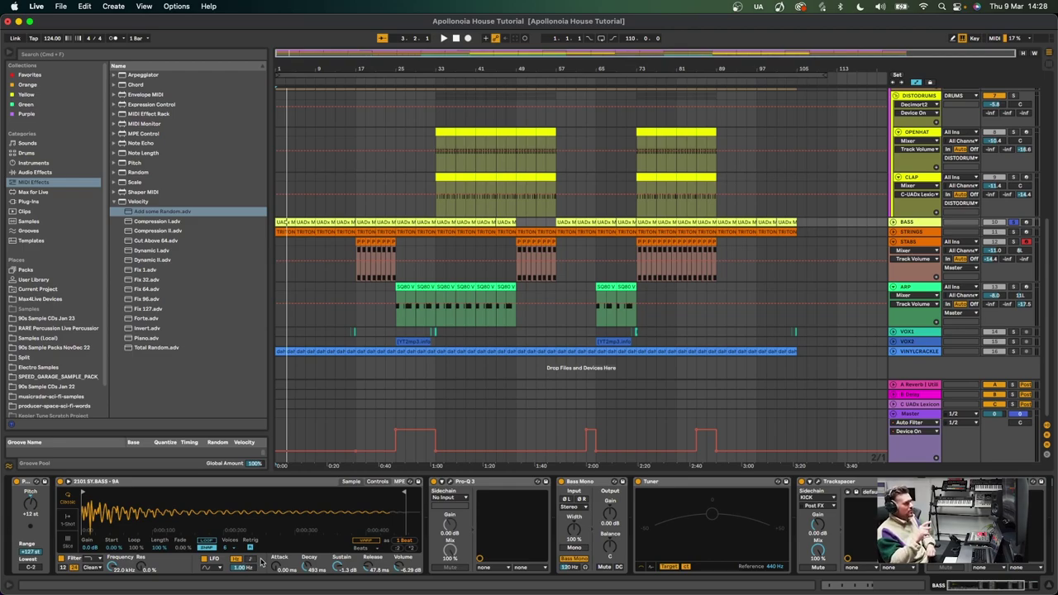
scroll(240, 568, right, 2)
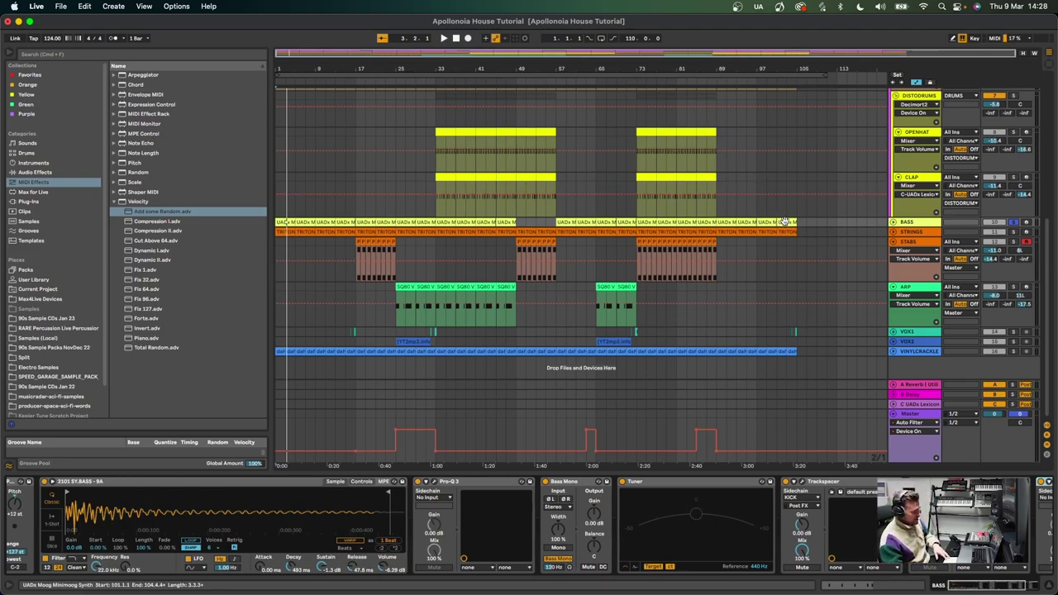
- Copy the last BASS clip to bar 113, enlarge its note editor, and lower its first note to C2
drag(784, 221, 846, 221)
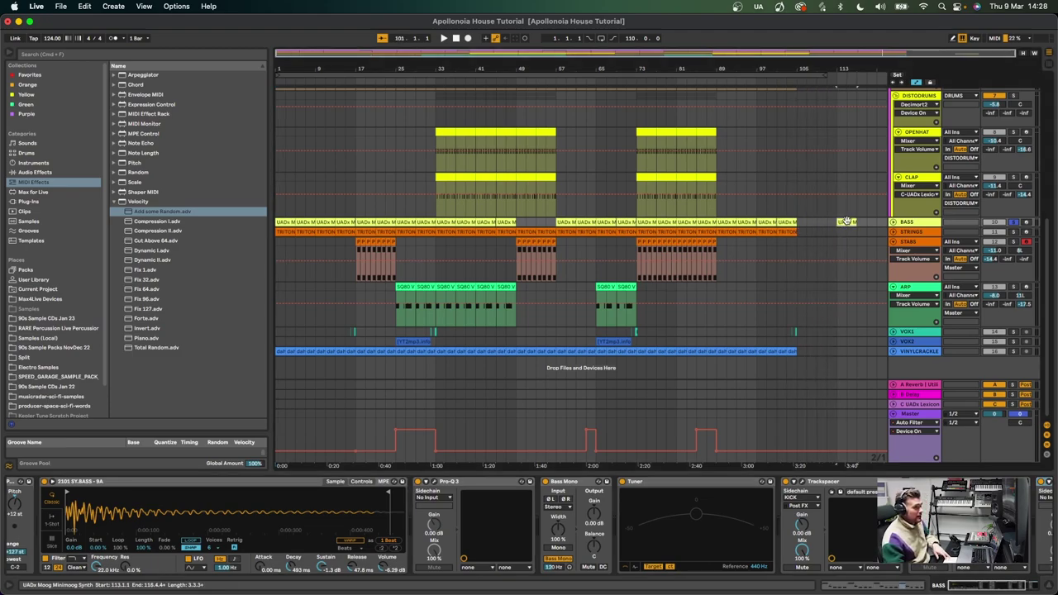
click(325, 536)
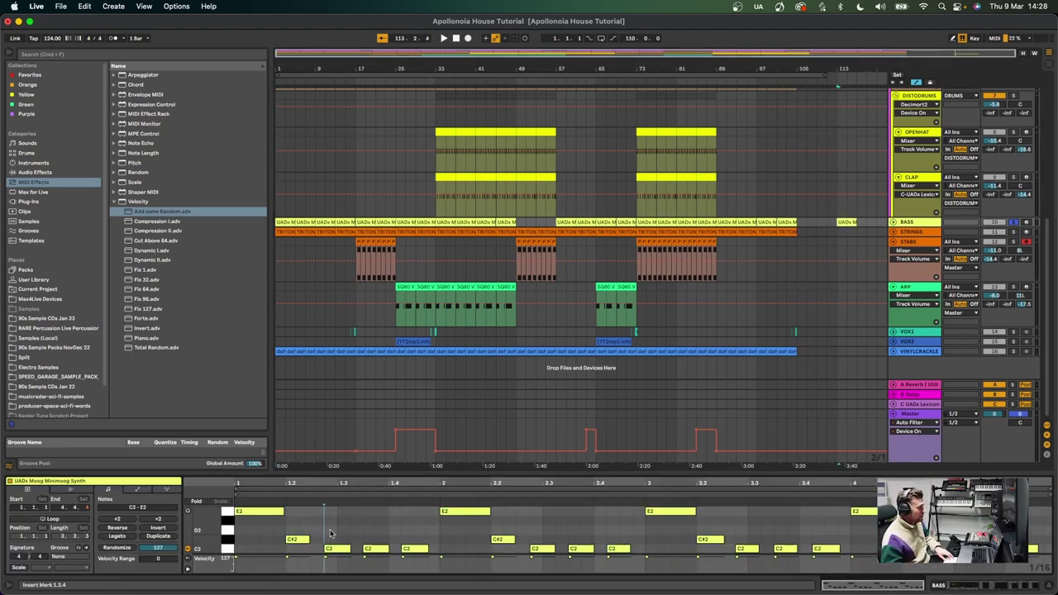
drag(317, 471, 317, 324)
drag(202, 364, 205, 403)
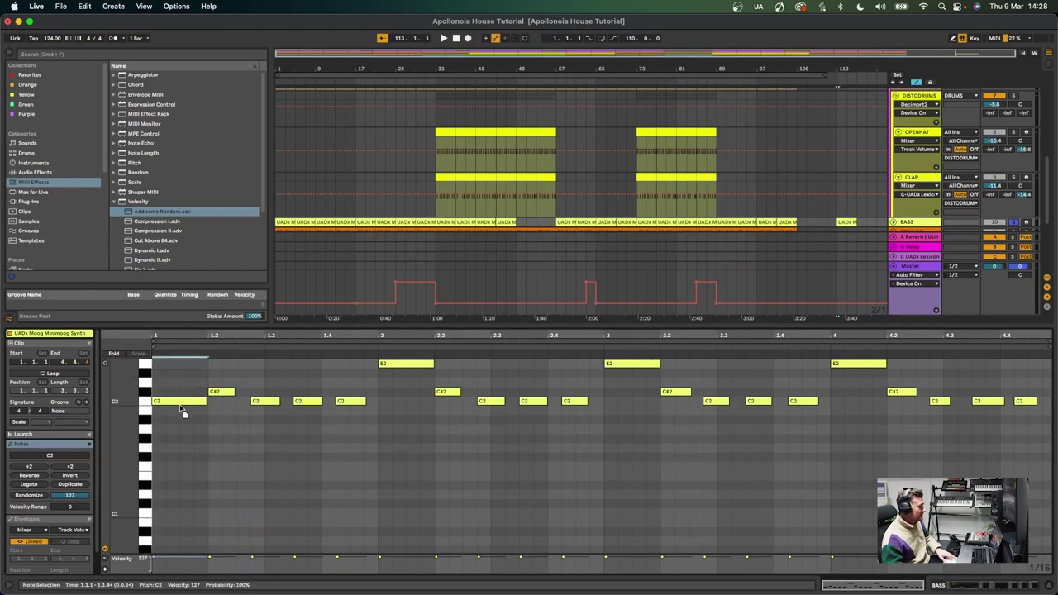
- Replace the other notes in the copied bass clip's first bar with three duplicates of the C2 note
drag(211, 361, 383, 436)
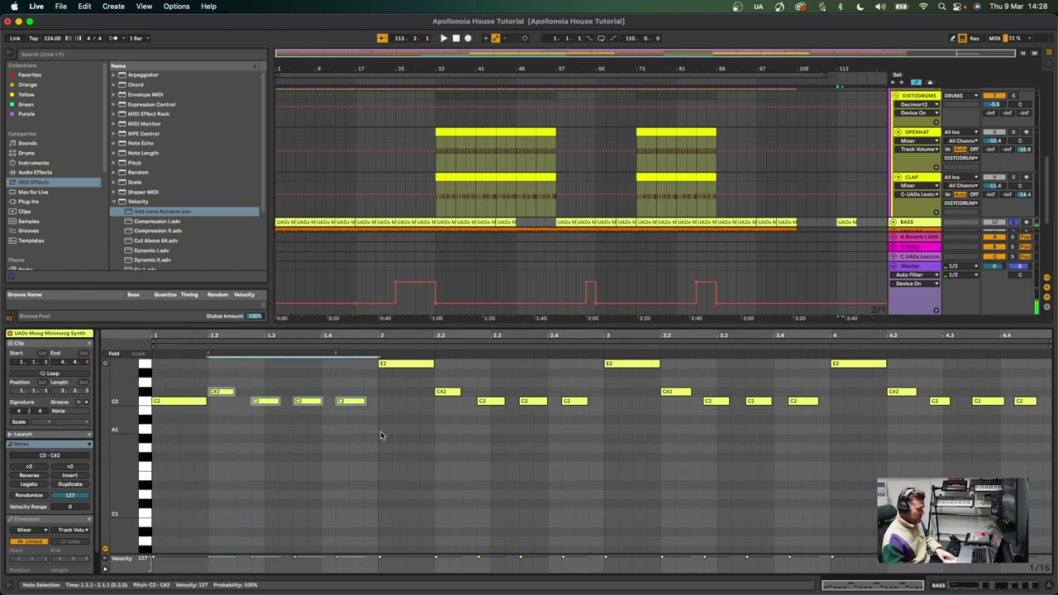
key(Delete)
click(197, 406)
key(super+d)
key(super+d)
key(super+d)
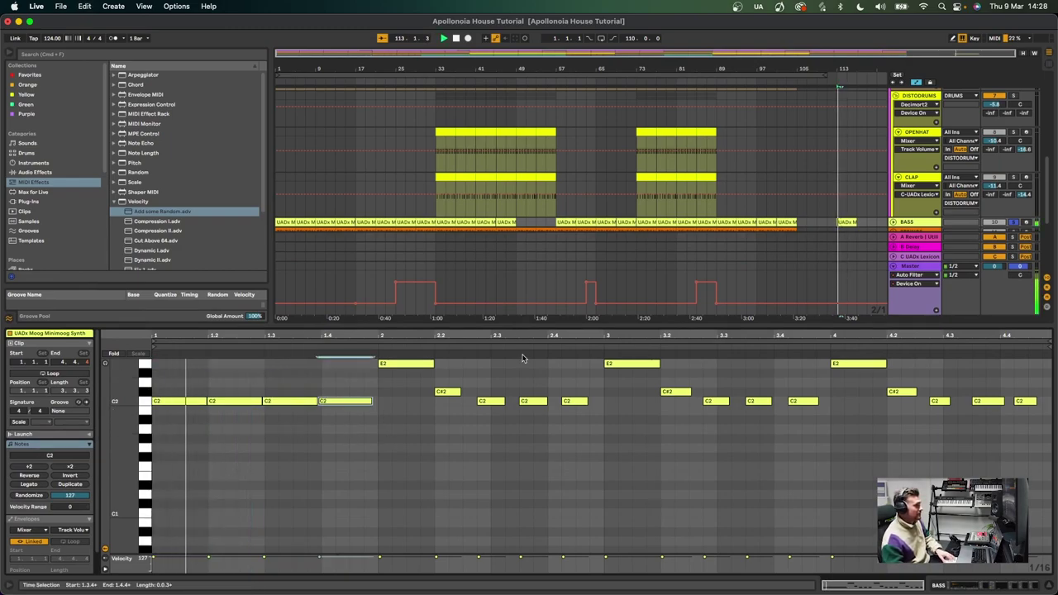
drag(348, 403, 353, 403)
drag(286, 403, 245, 401)
- Play the edited bass clip while showing the BASS device chain, and expand the bass sampler's detailed view
key(space)
key(shift+Tab)
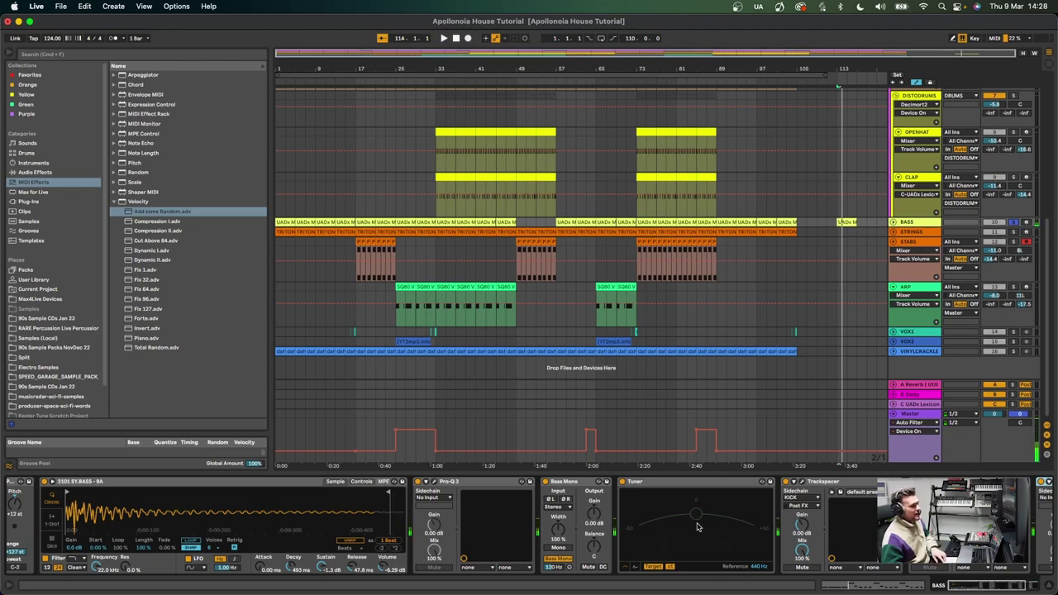
key(space)
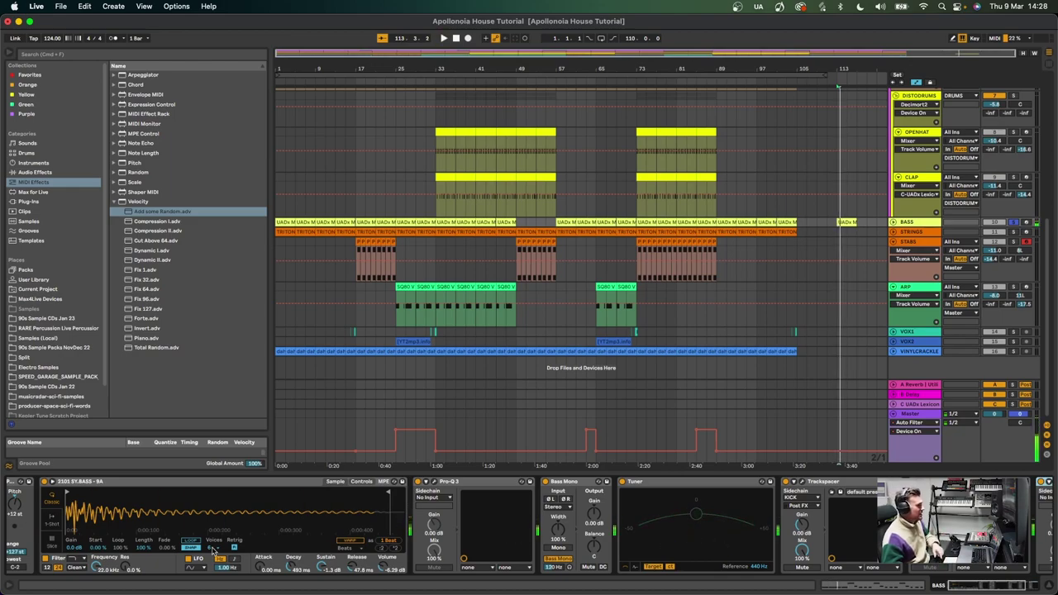
click(52, 481)
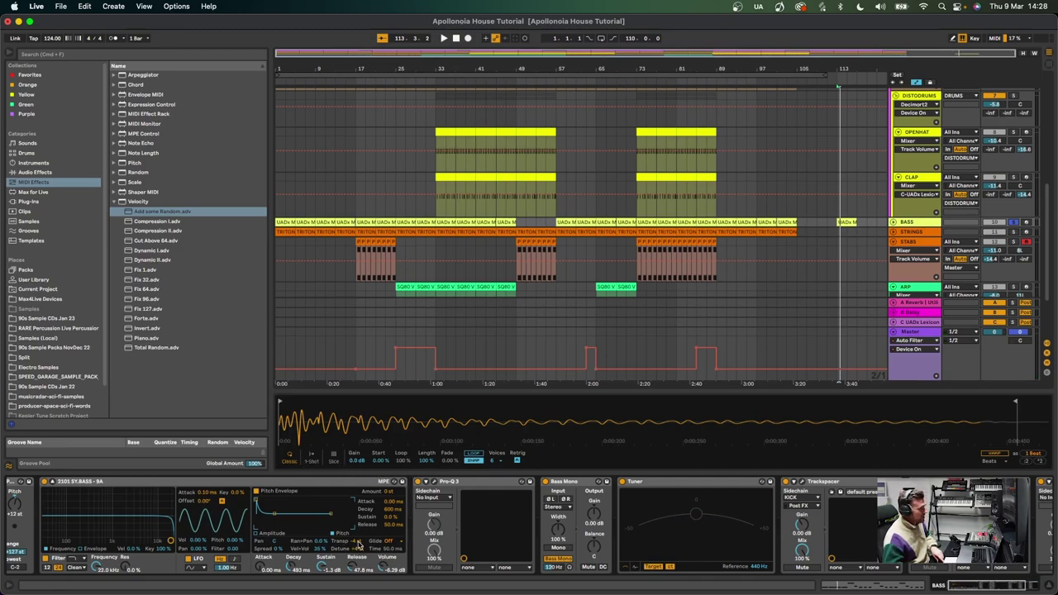
- Audition the edited bass clip, and delete it from bar 113 of the BASS track
key(space)
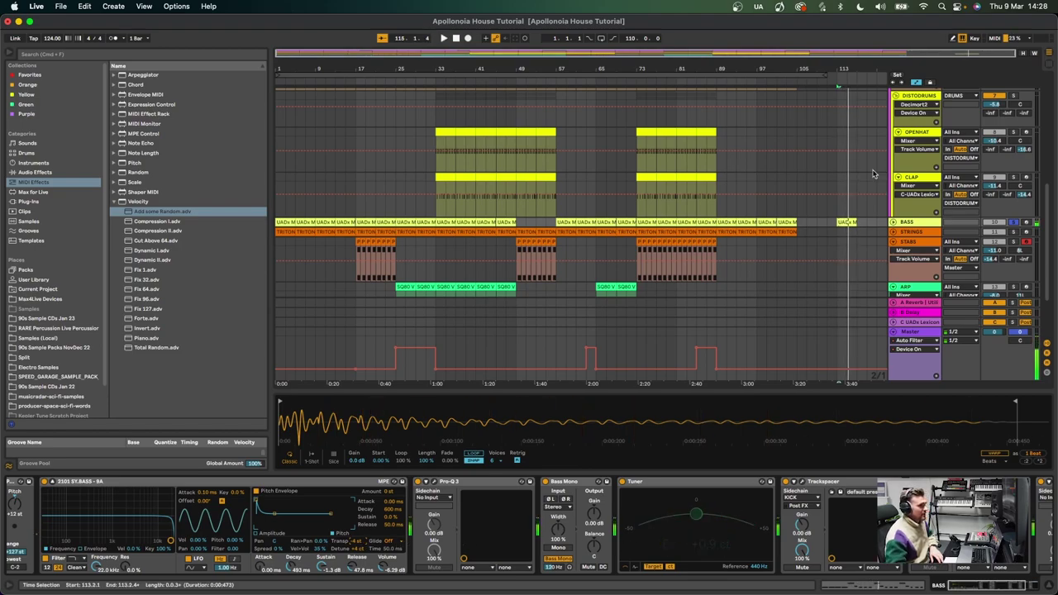
key(space)
click(824, 224)
click(824, 224)
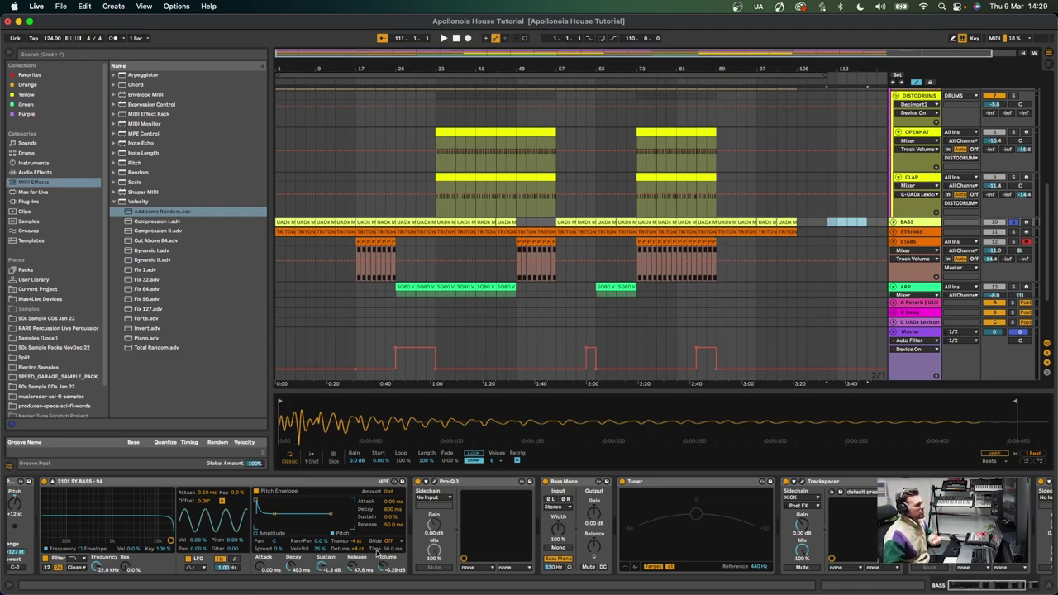
- Examine the notes of the first bass clip in the BASS track and play it from bar 1
key(super+alt+l)
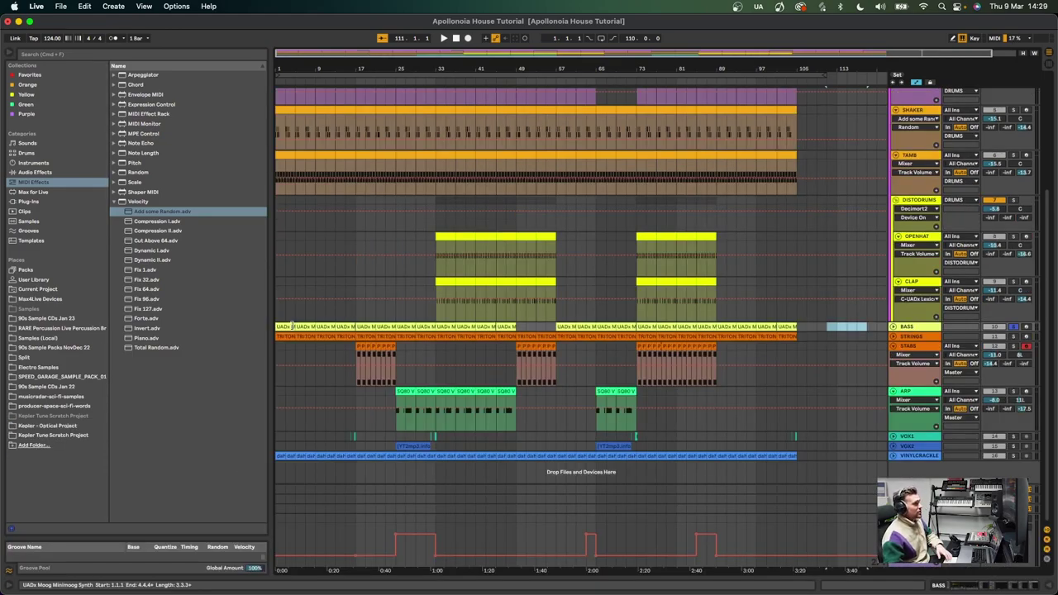
double_click(350, 327)
scroll(253, 436, up, 2)
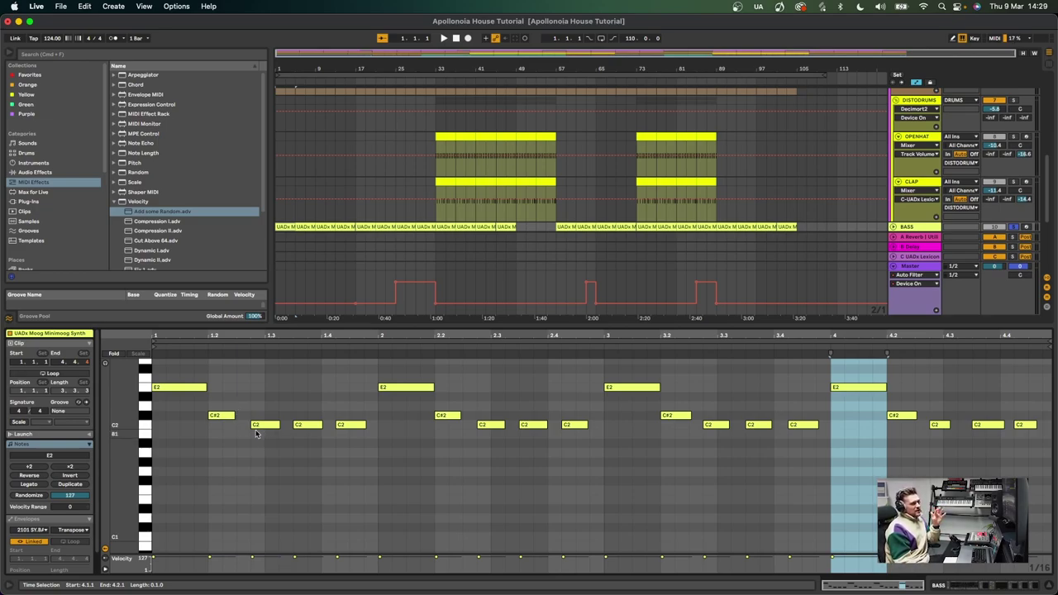
key(space)
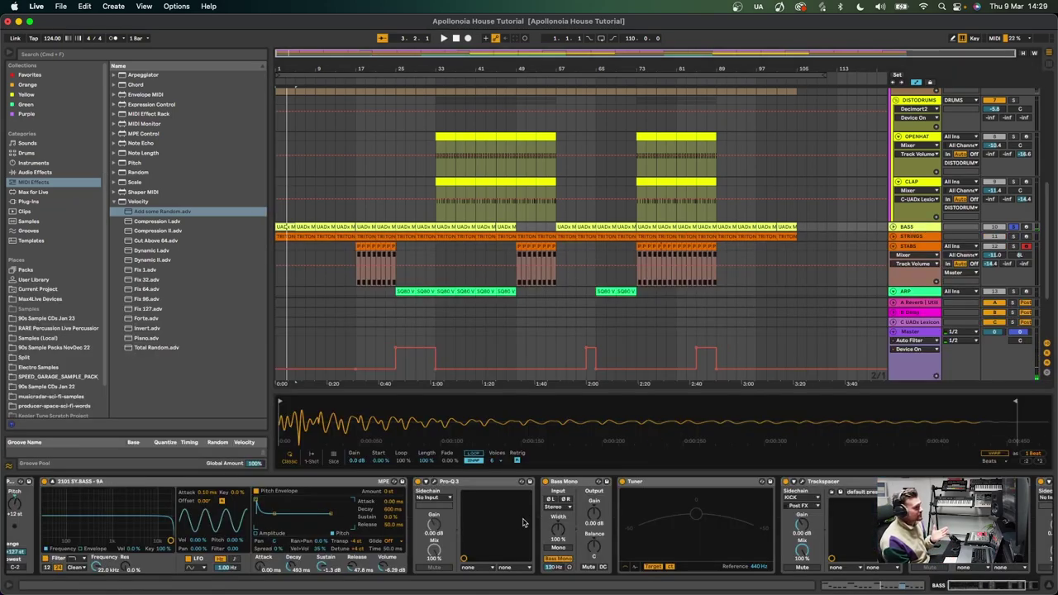
- Inspect the bass Pro-Q 3's mid dip and high cut, and set its low cut to about 28.9 Hz
click(442, 481)
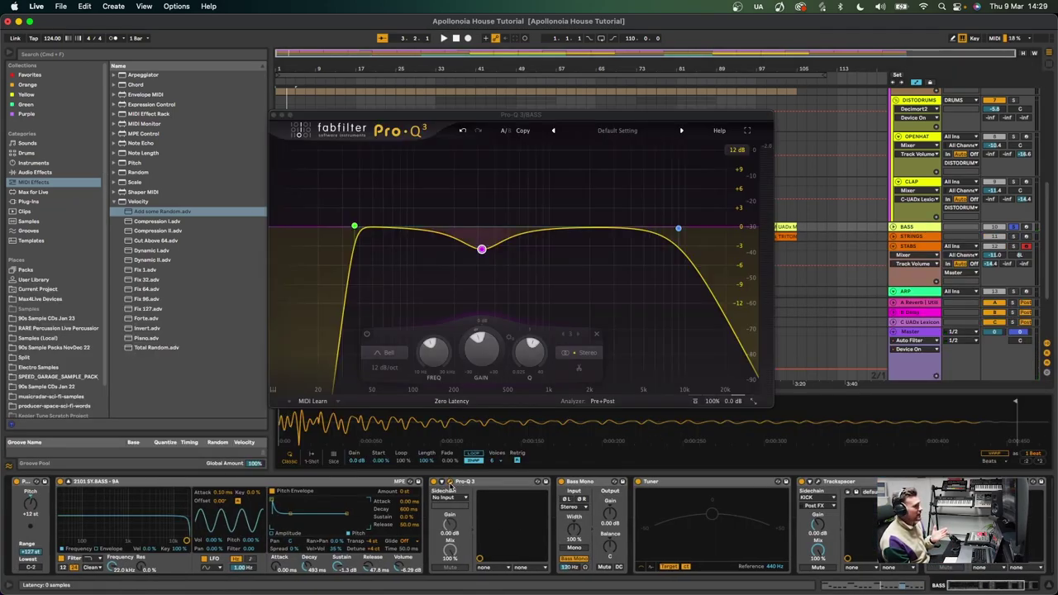
drag(481, 228, 474, 253)
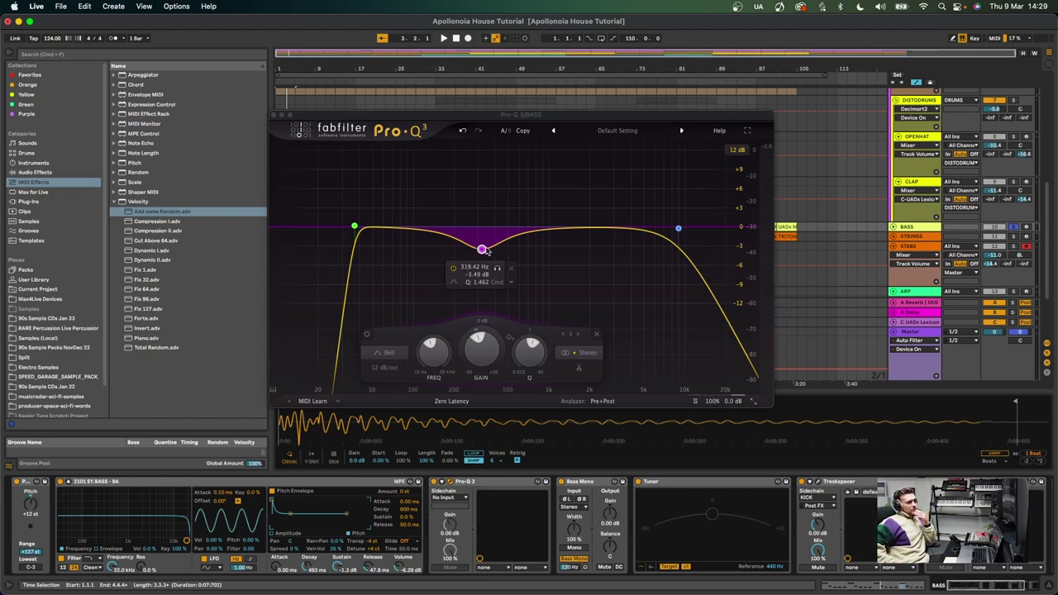
click(354, 226)
mouse_move(354, 230)
mouse_down()
mouse_move(305, 229)
mouse_move(340, 229)
mouse_up()
key(space)
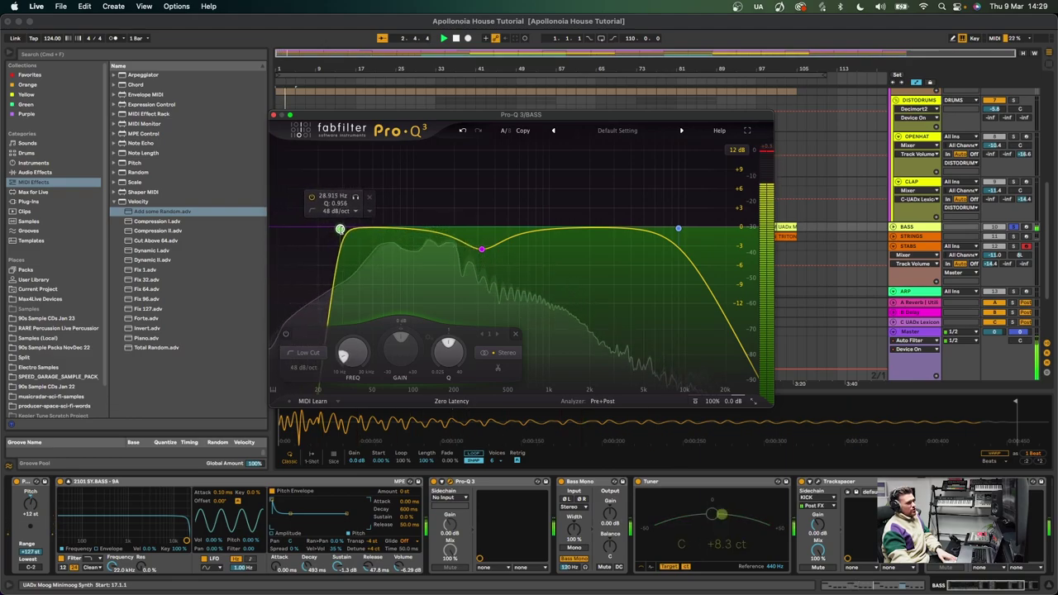
click(678, 229)
key(space)
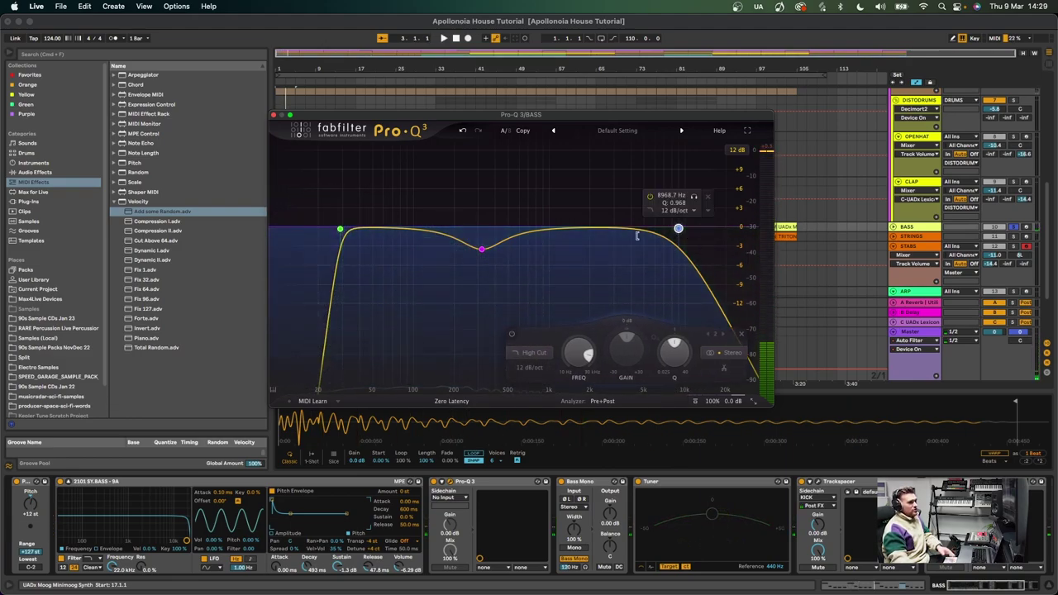
click(272, 116)
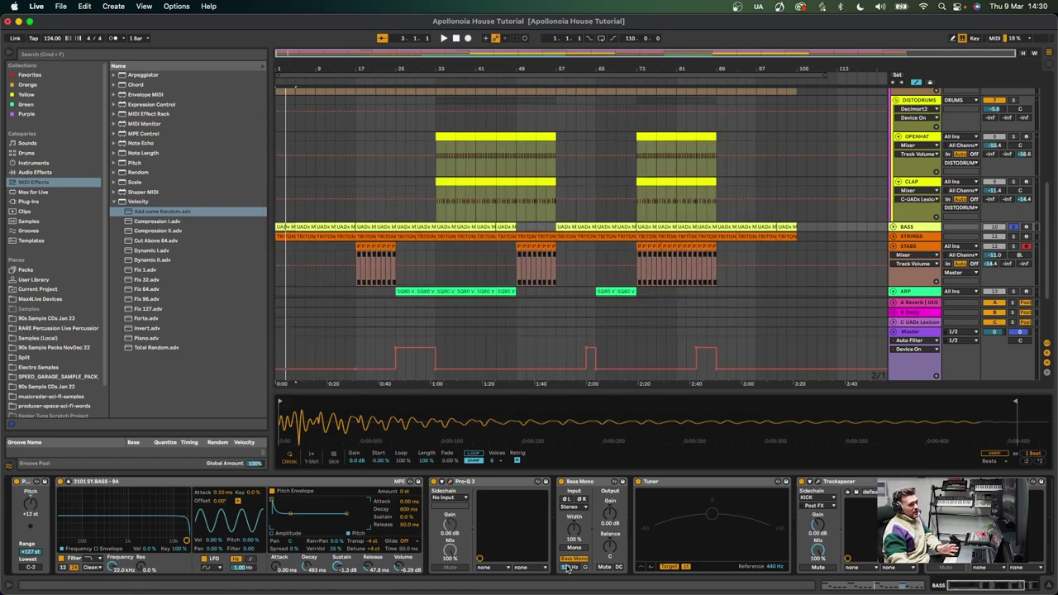
- Check how Trackspacer ducks the bass under its KICK sidechain, playing the bass alone and with the KICK track soloed alongside it
scroll(567, 569, right, 5)
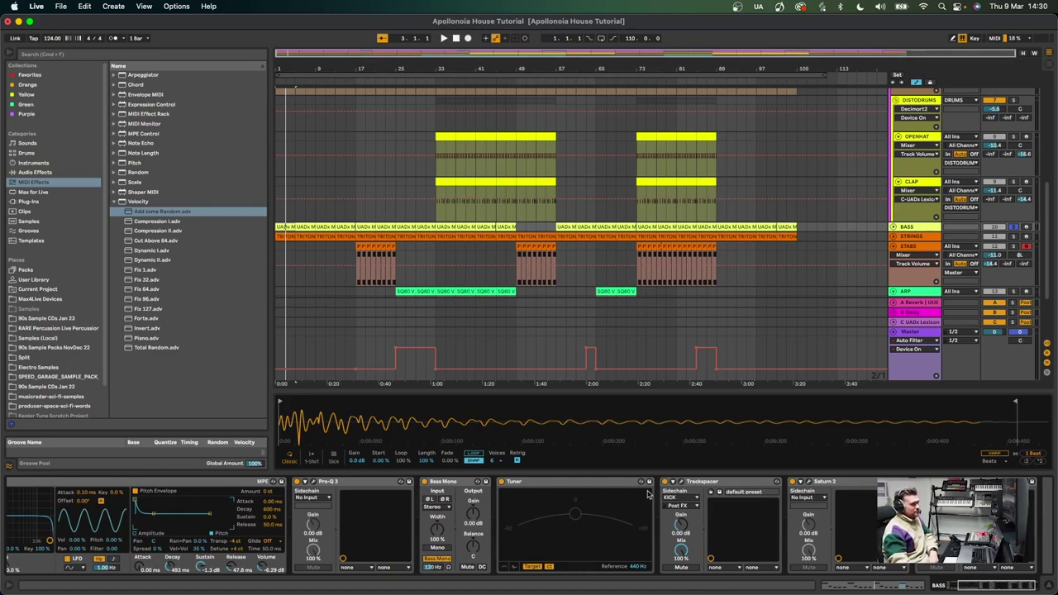
click(681, 482)
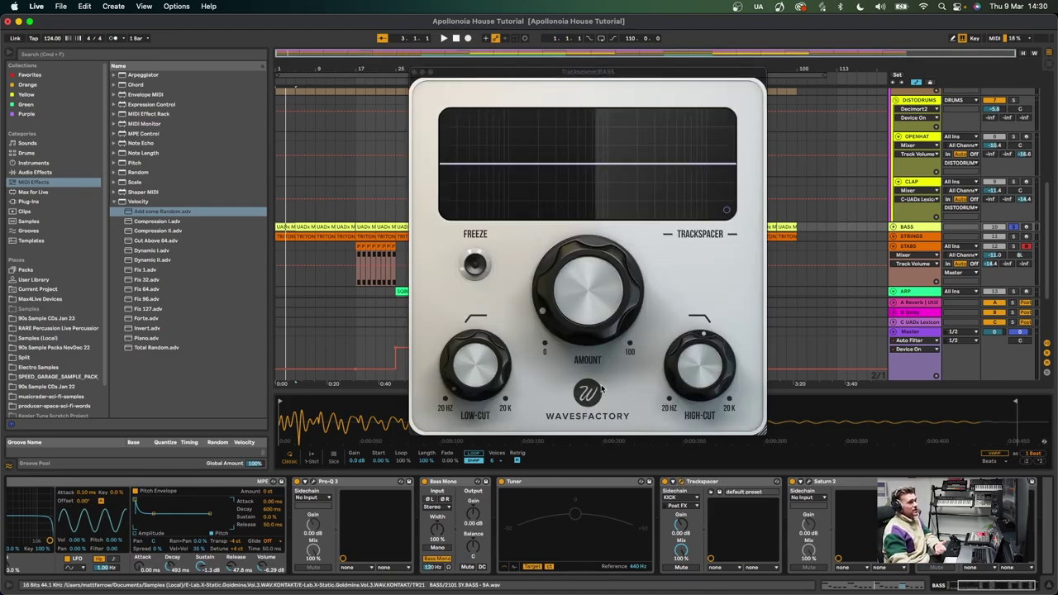
key(space)
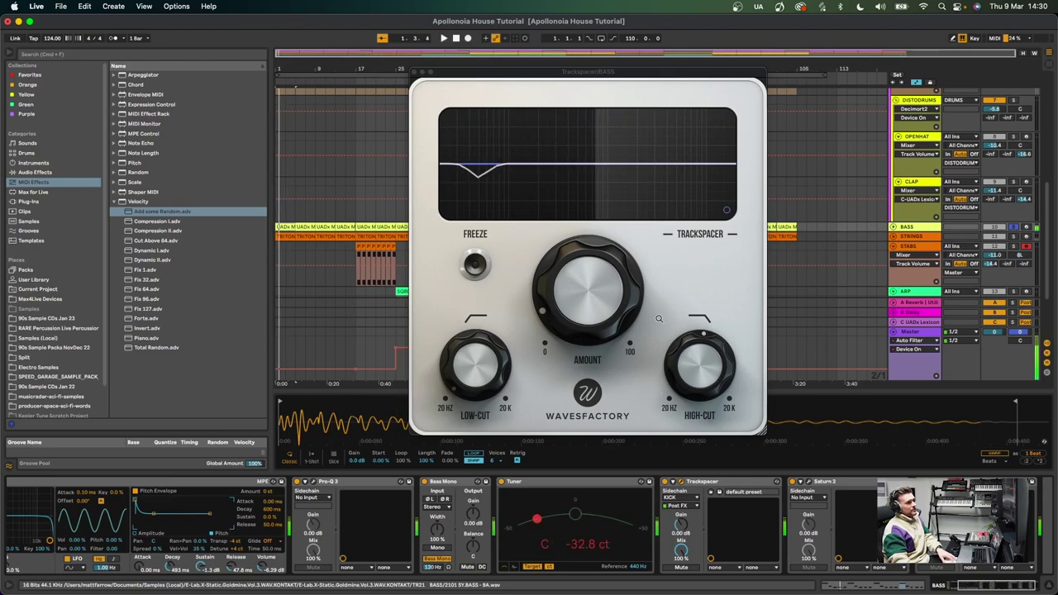
key(space)
scroll(973, 121, up, 8)
key(space)
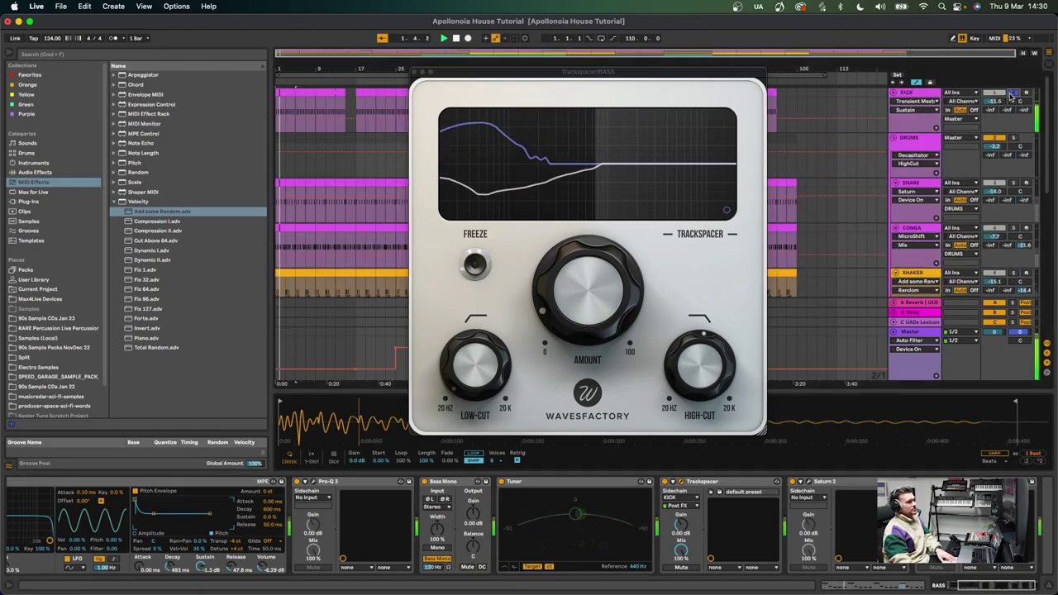
key(space)
click(420, 72)
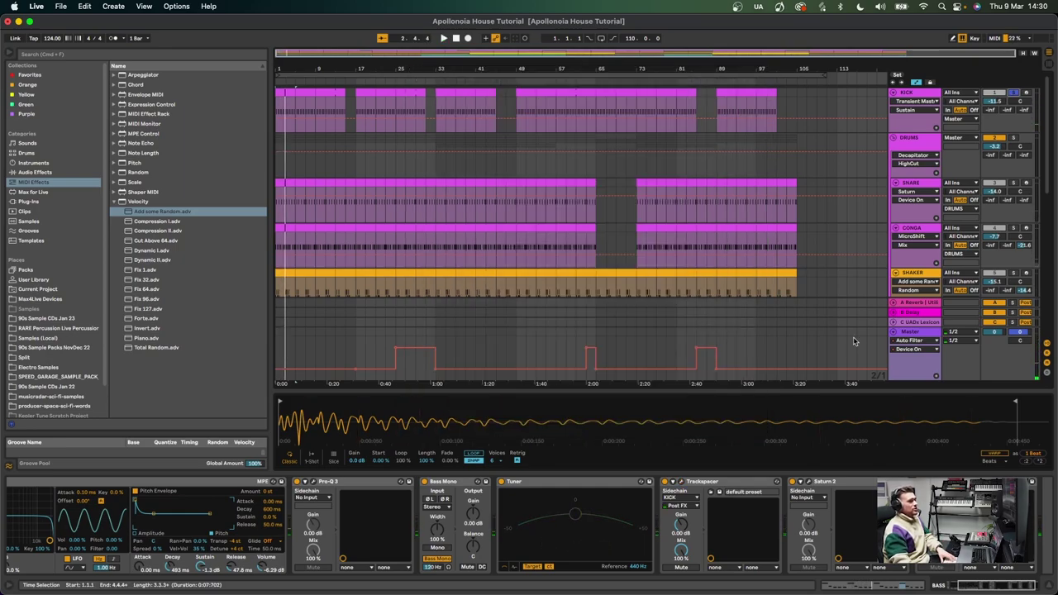
- Audition Saturn 2 on the bass with the kick, and raise its band 2 level to about +7.9 dB
click(808, 483)
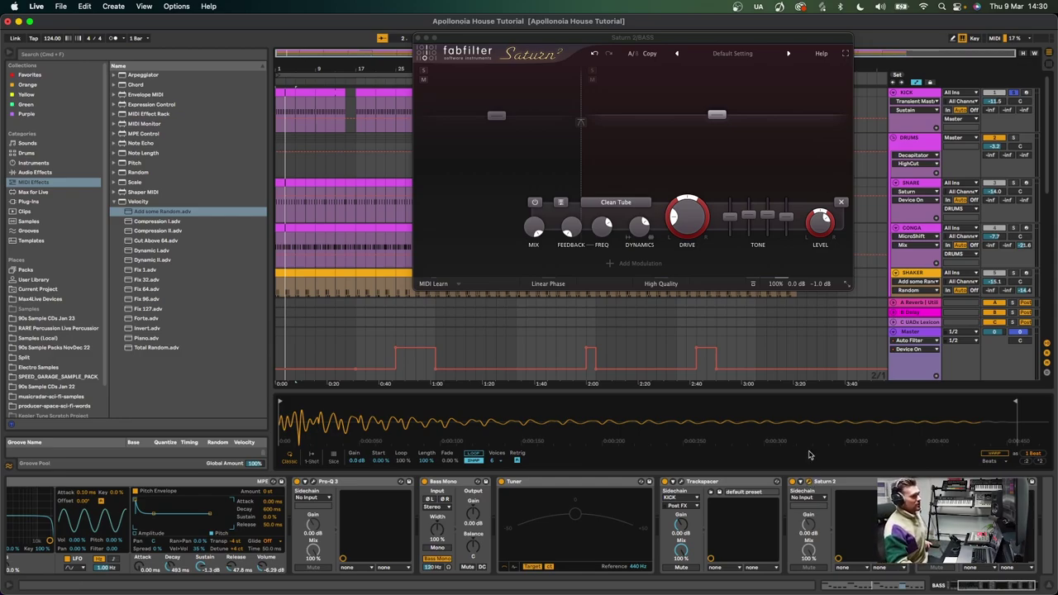
key(space)
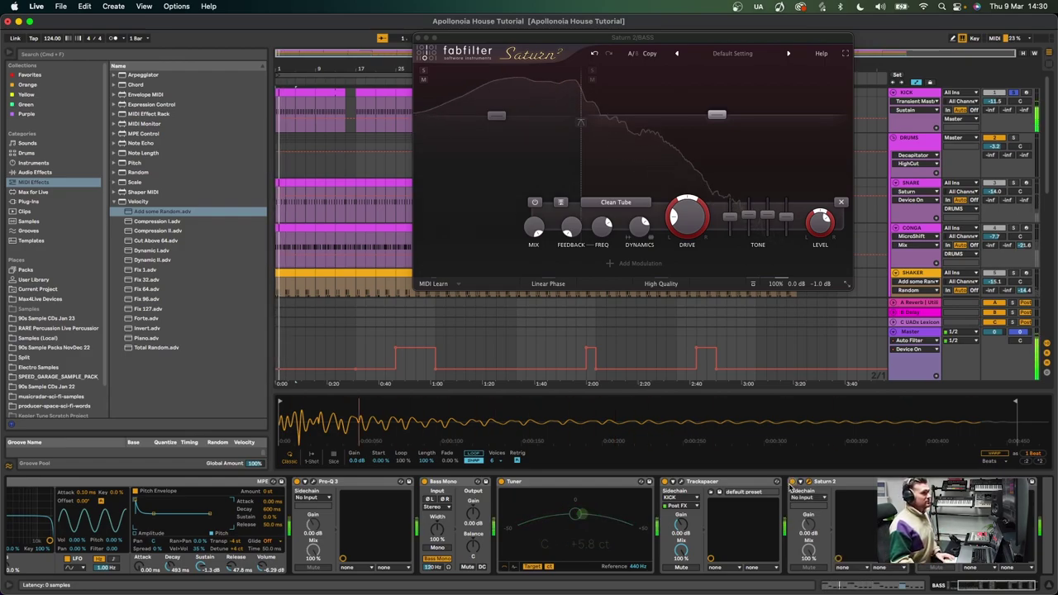
key(space)
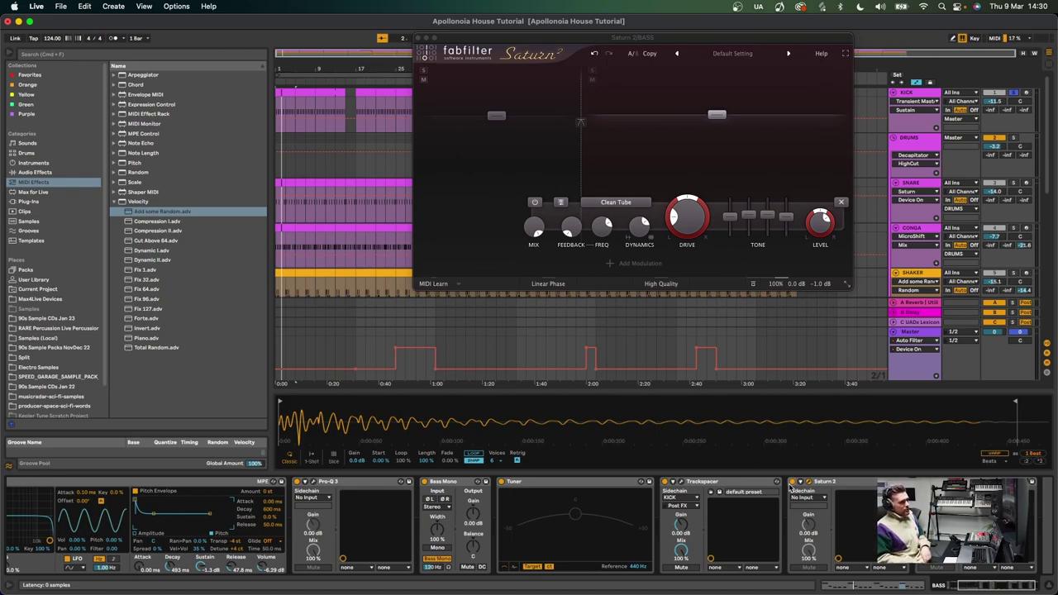
click(630, 157)
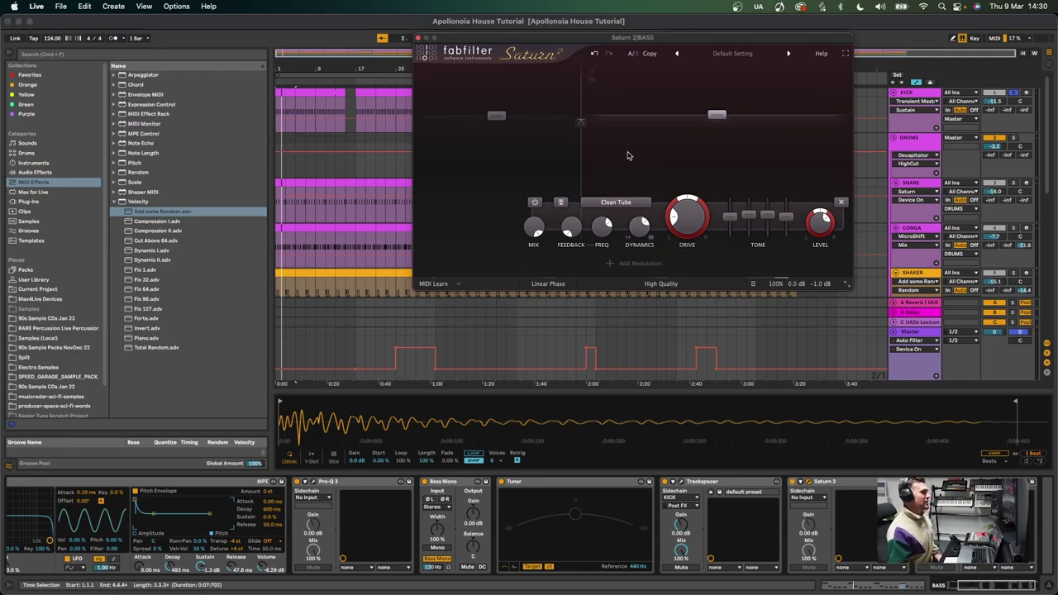
mouse_move(715, 117)
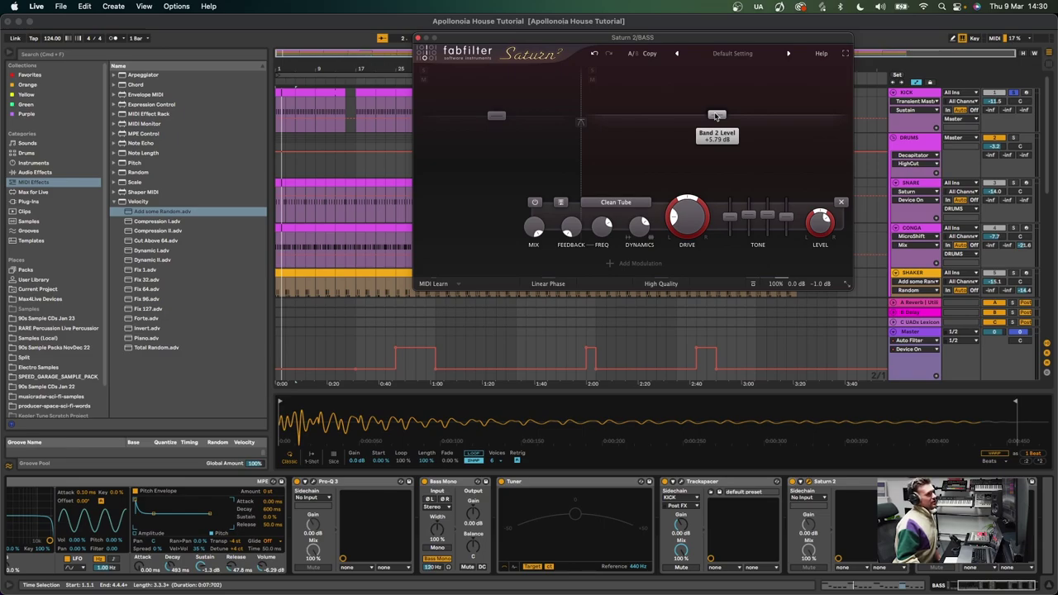
drag(716, 116, 716, 112)
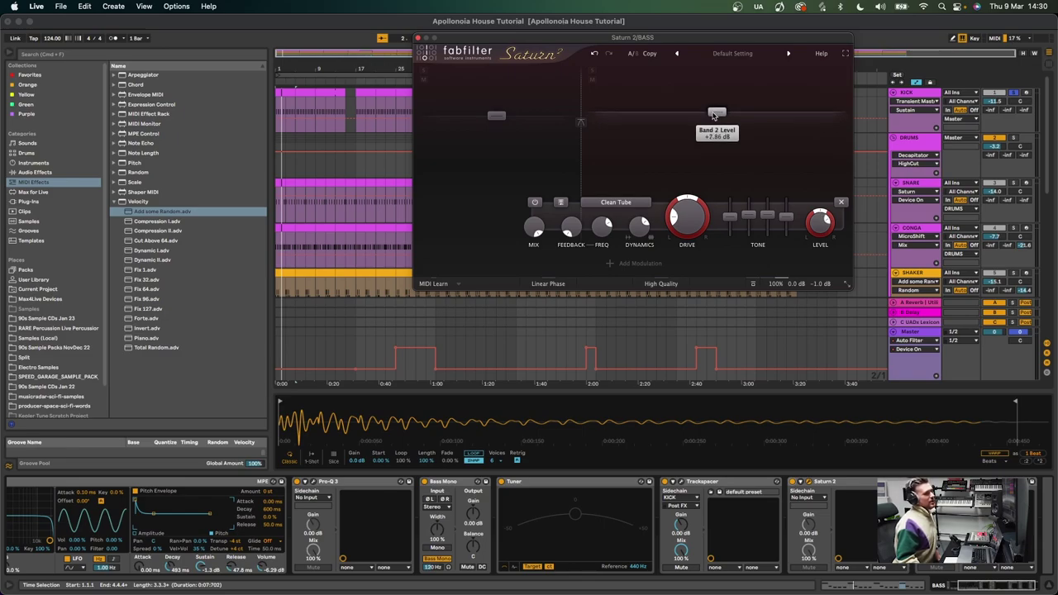
- Examine Saturn 2's drive, tone and level controls in both bands, and band 2's available saturation styles
mouse_move(681, 216)
mouse_move(637, 235)
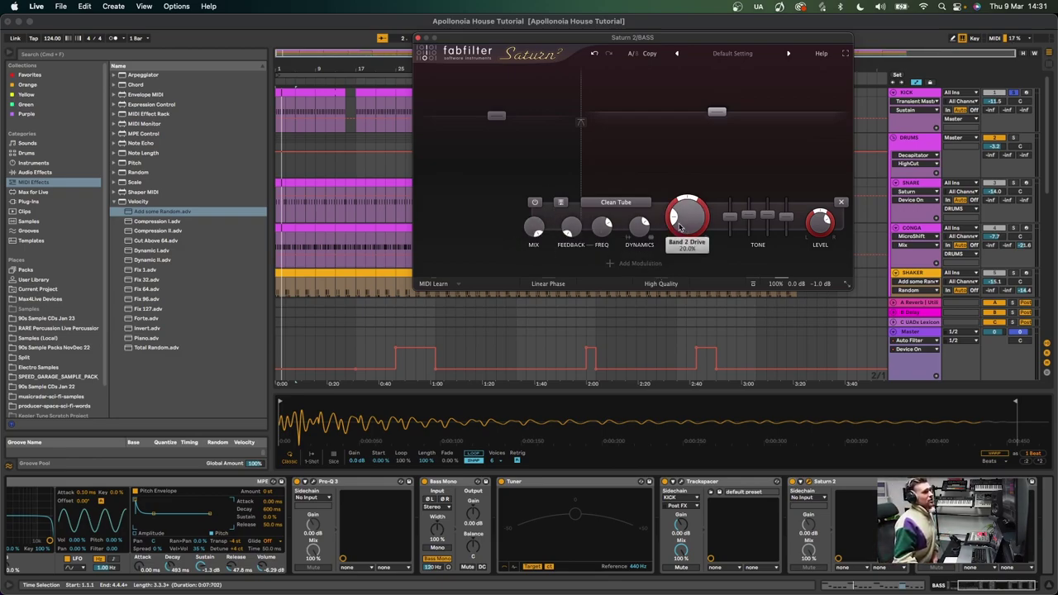
mouse_move(527, 151)
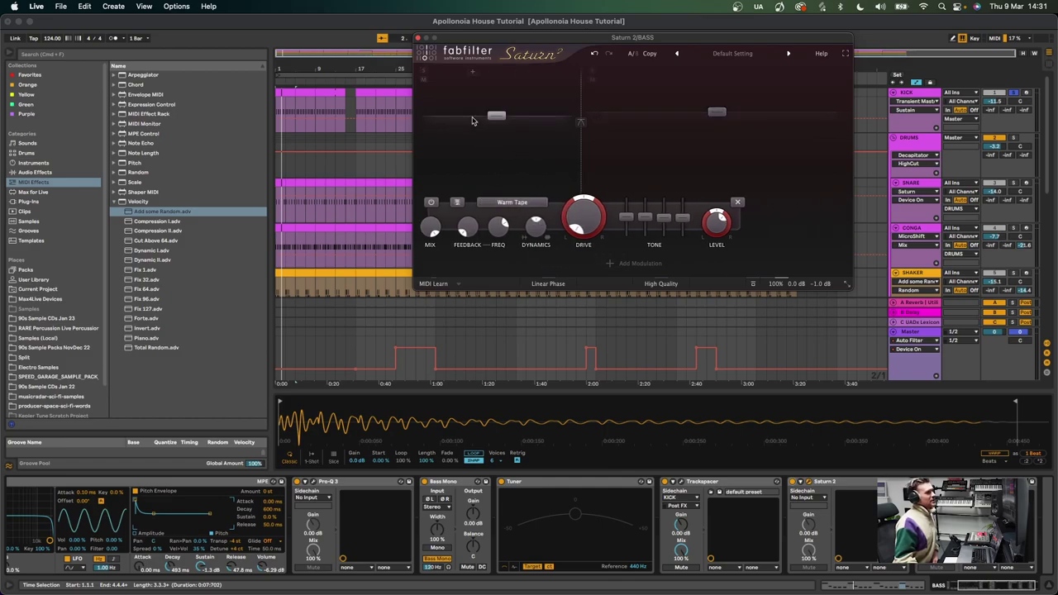
mouse_move(494, 120)
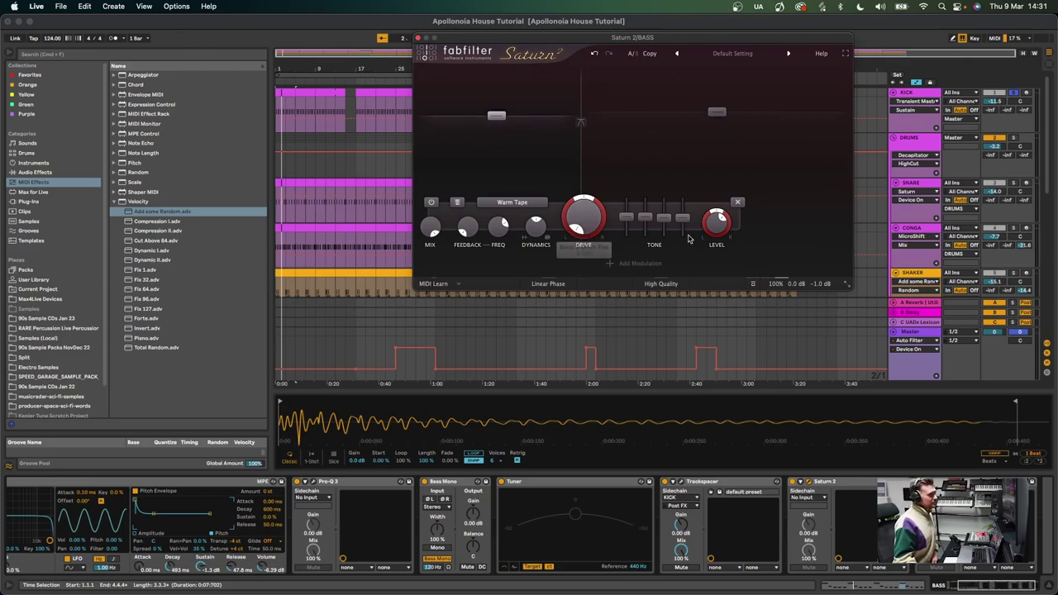
mouse_move(767, 216)
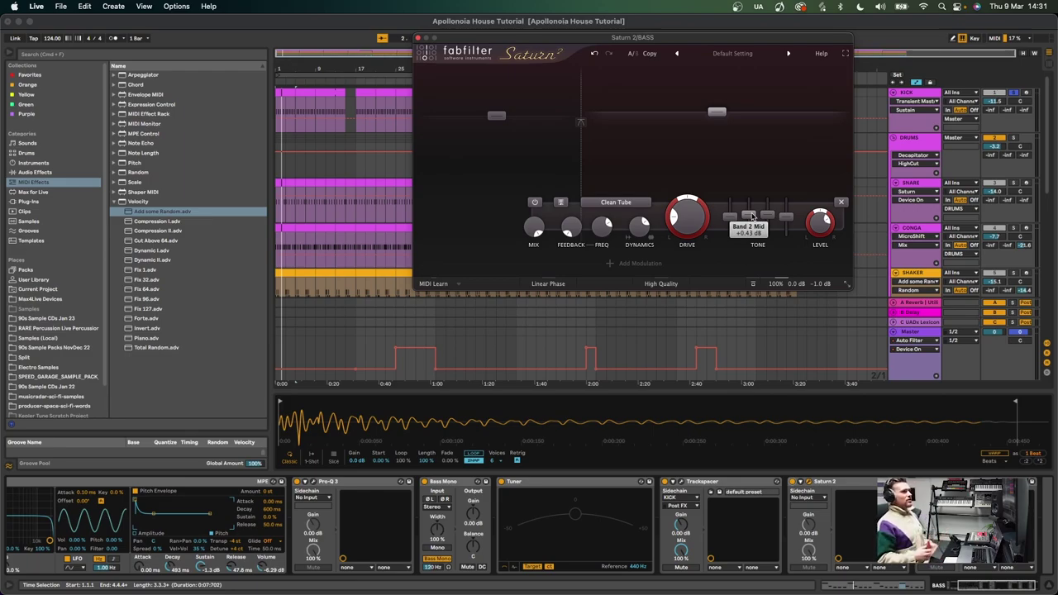
click(616, 203)
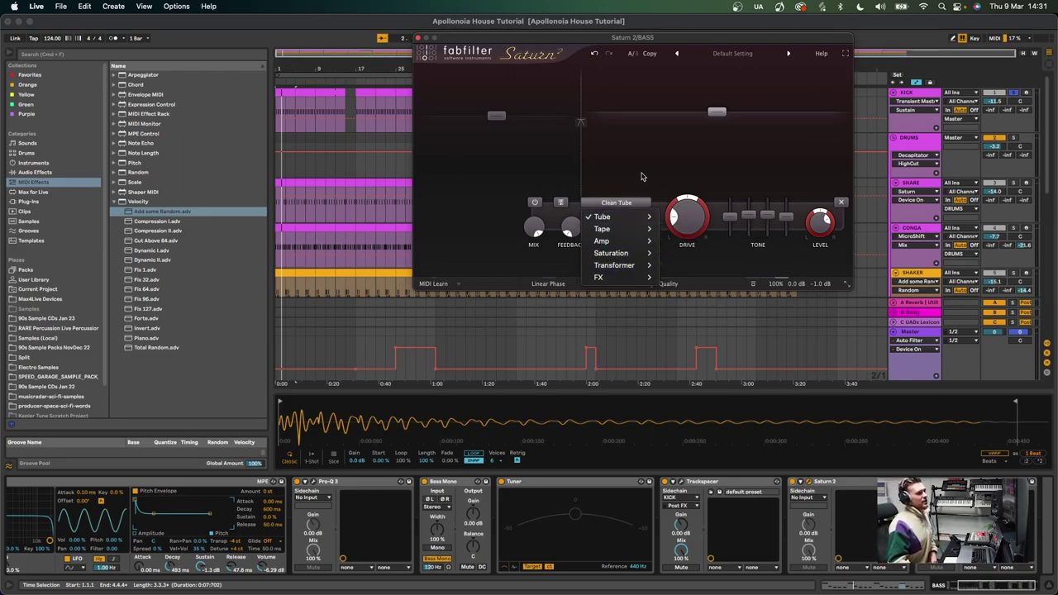
click(587, 213)
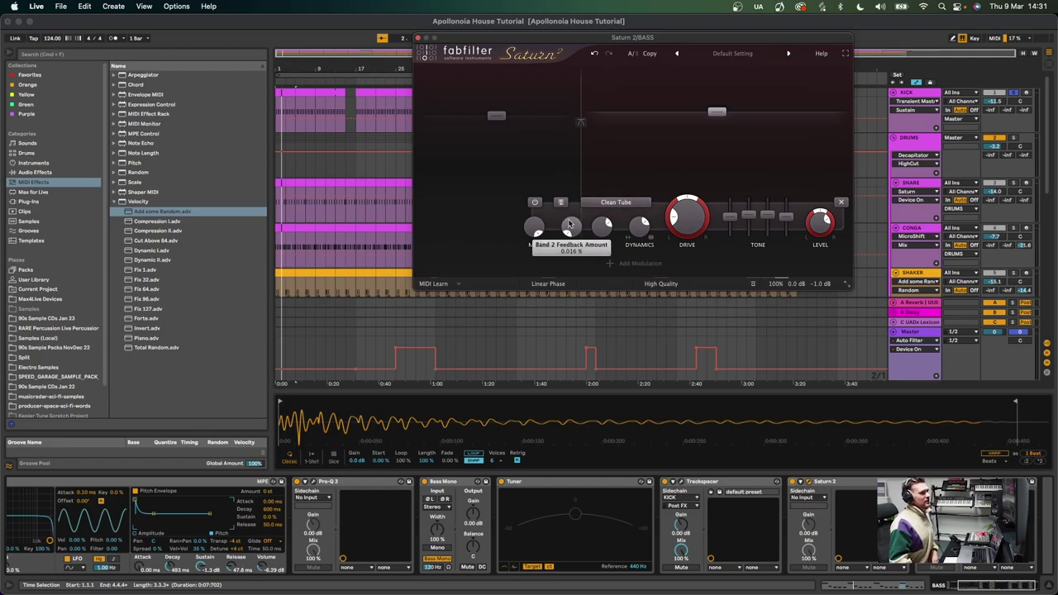
- Compare the bass with Saturn 2 bypassed and active during playback, and close the plug-in window
key(space)
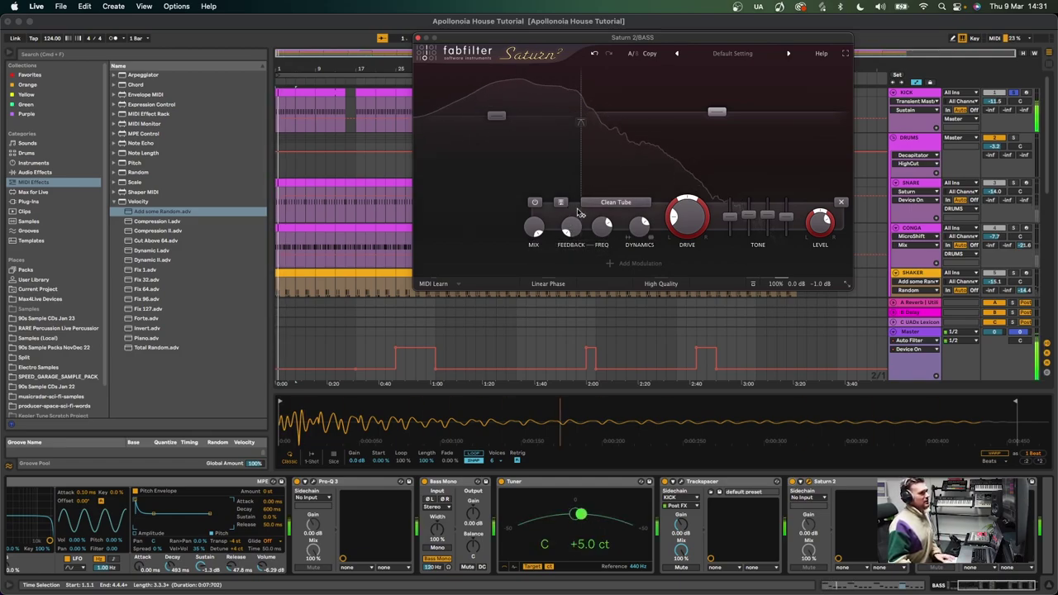
click(794, 483)
key(space)
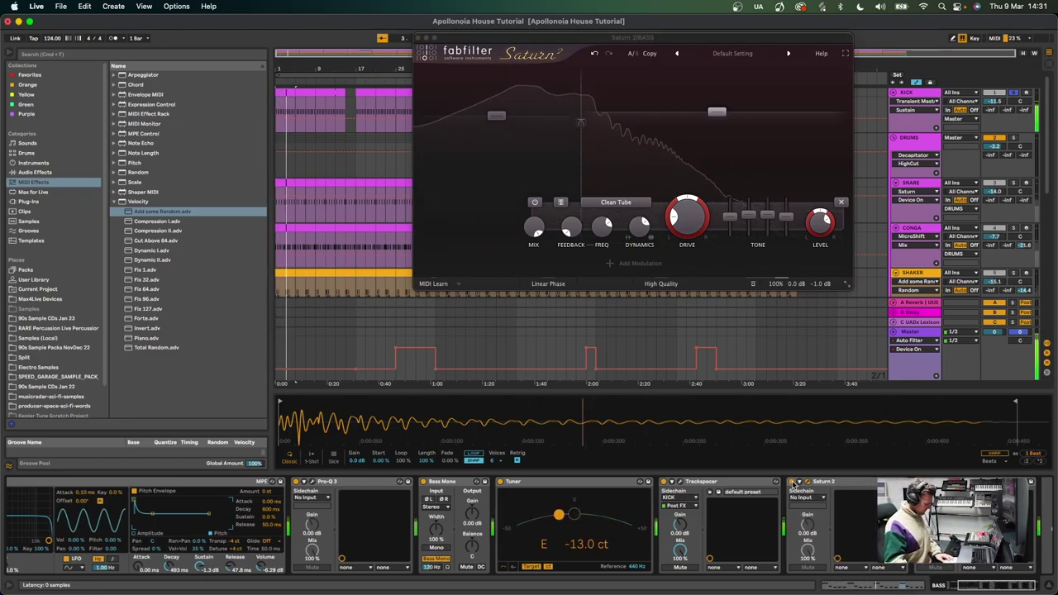
key(space)
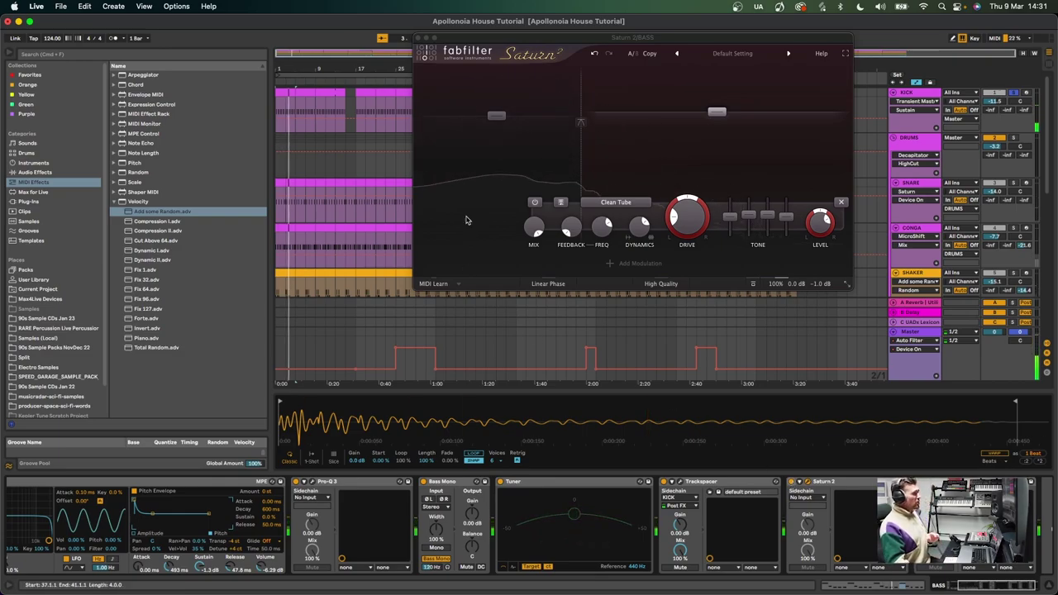
click(419, 38)
- Review the low and high cuts in the Pro-Q 3 that follows Saturn 2, and select the BASS track
scroll(472, 191, down, 10)
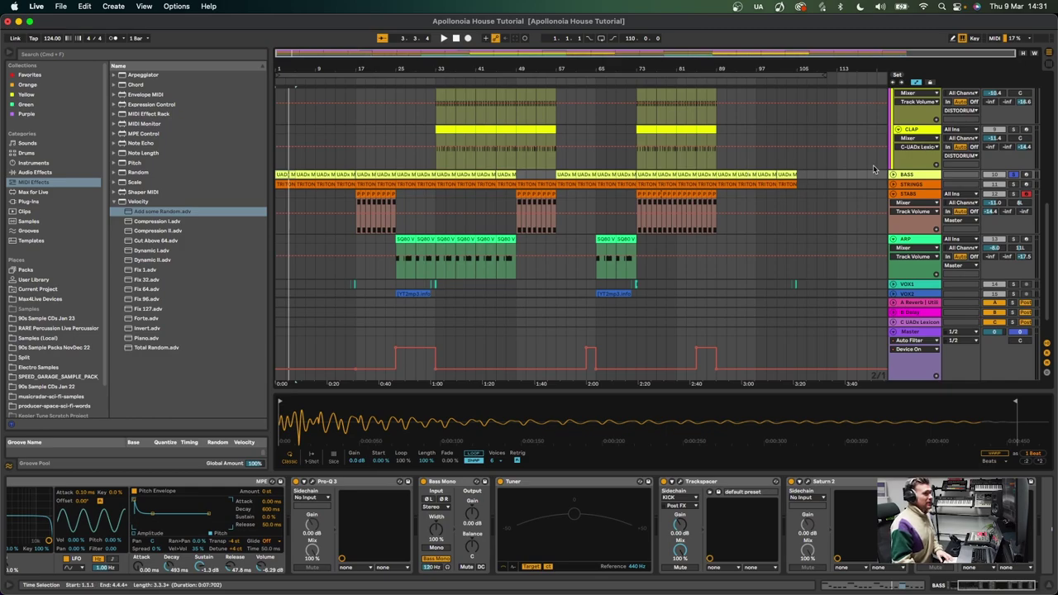
scroll(579, 529, right, 2)
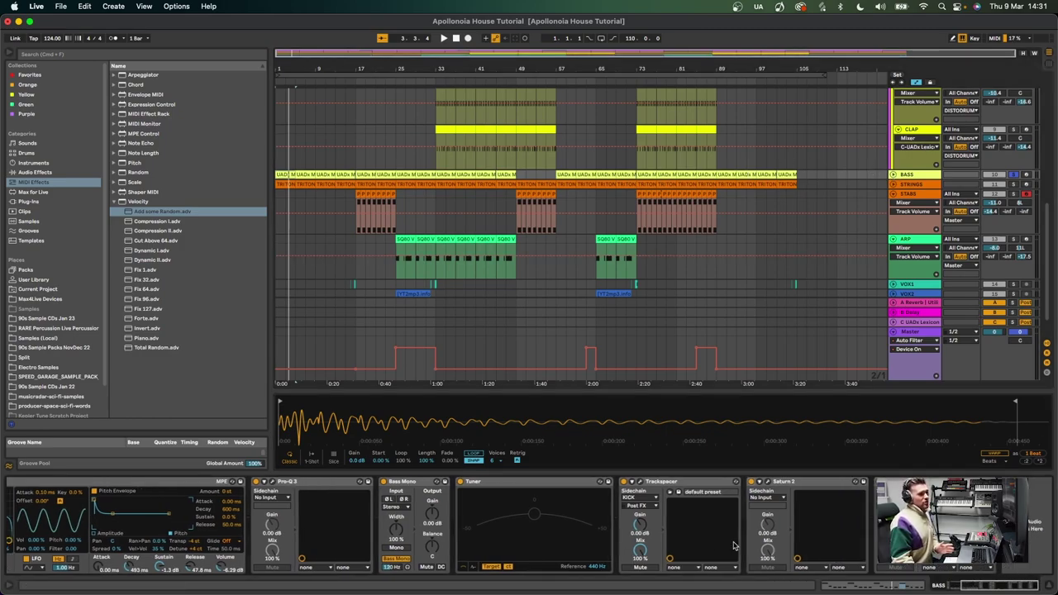
click(263, 481)
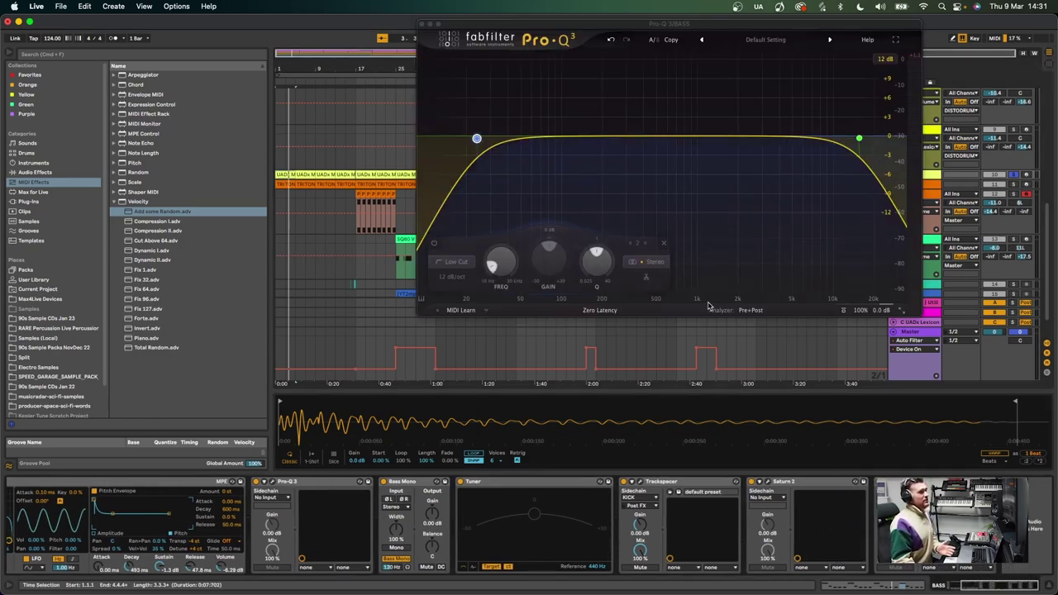
click(422, 24)
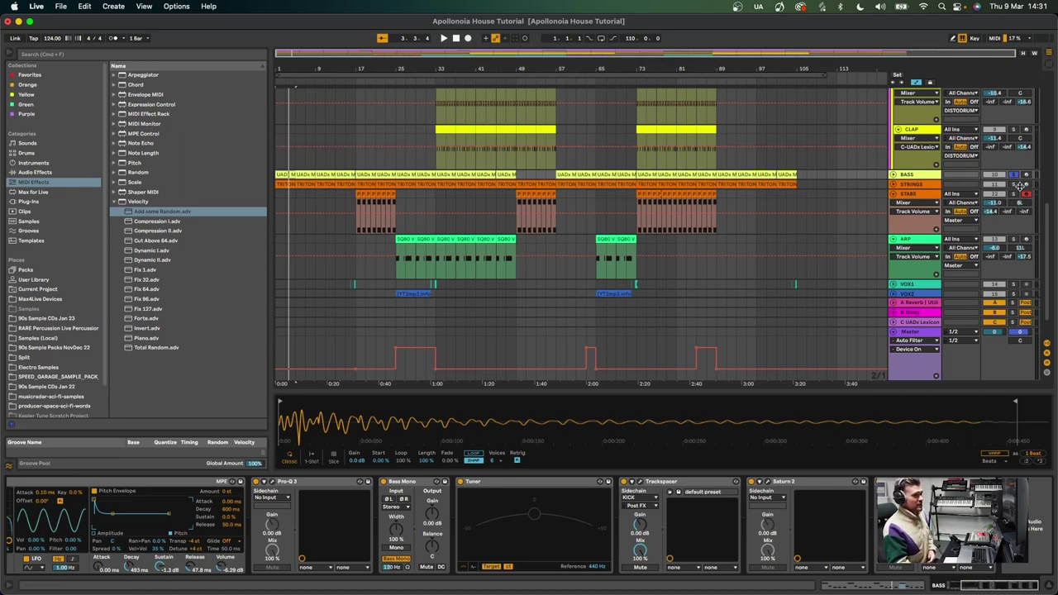
click(915, 180)
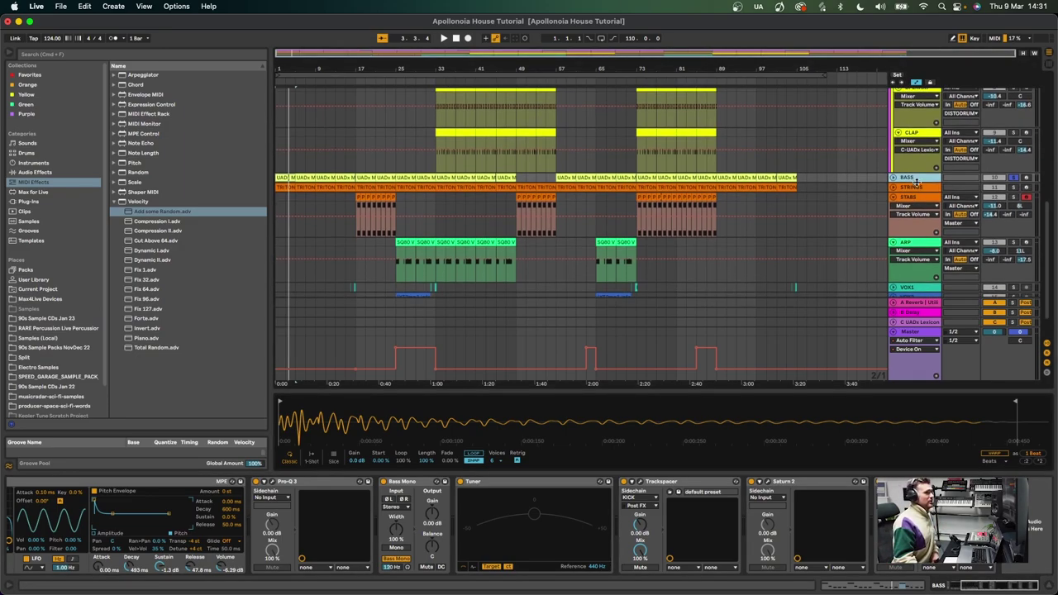
- Audition the STRINGS track in solo, and unfold it in the arrangement to show its clips
key(space)
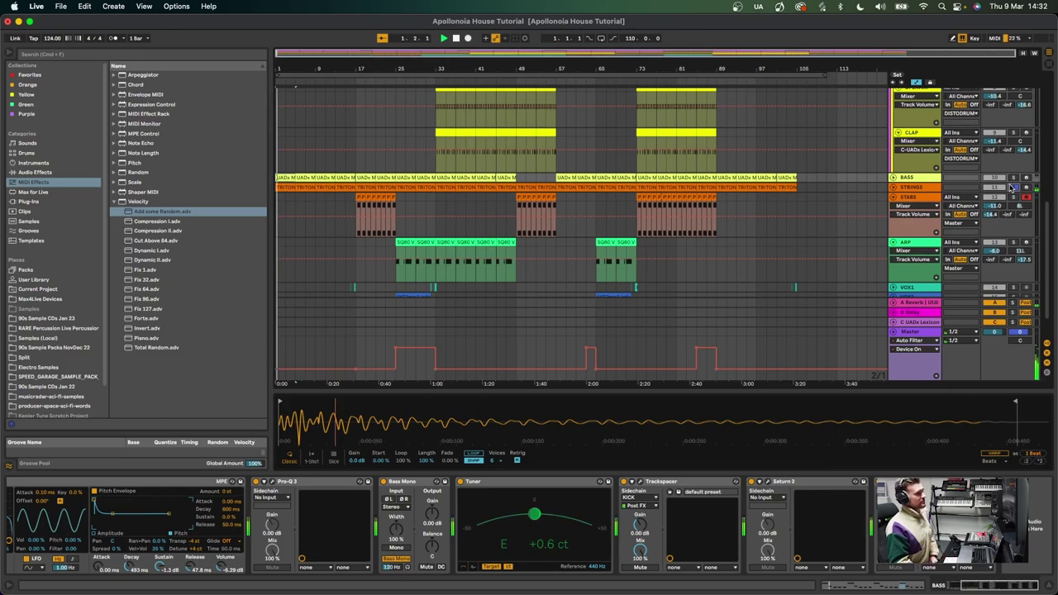
click(913, 165)
click(918, 187)
click(911, 233)
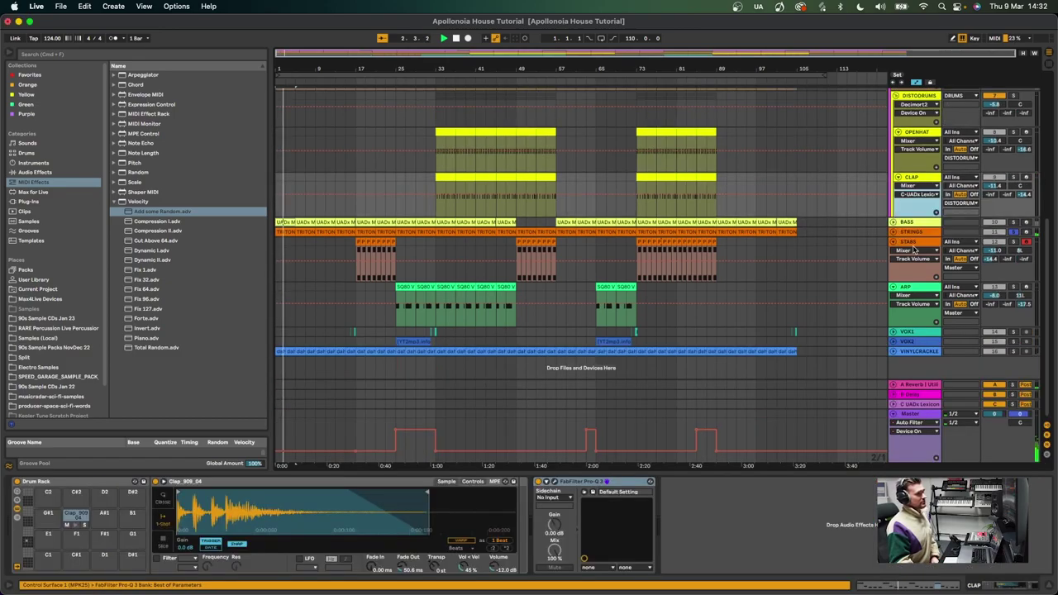
click(911, 233)
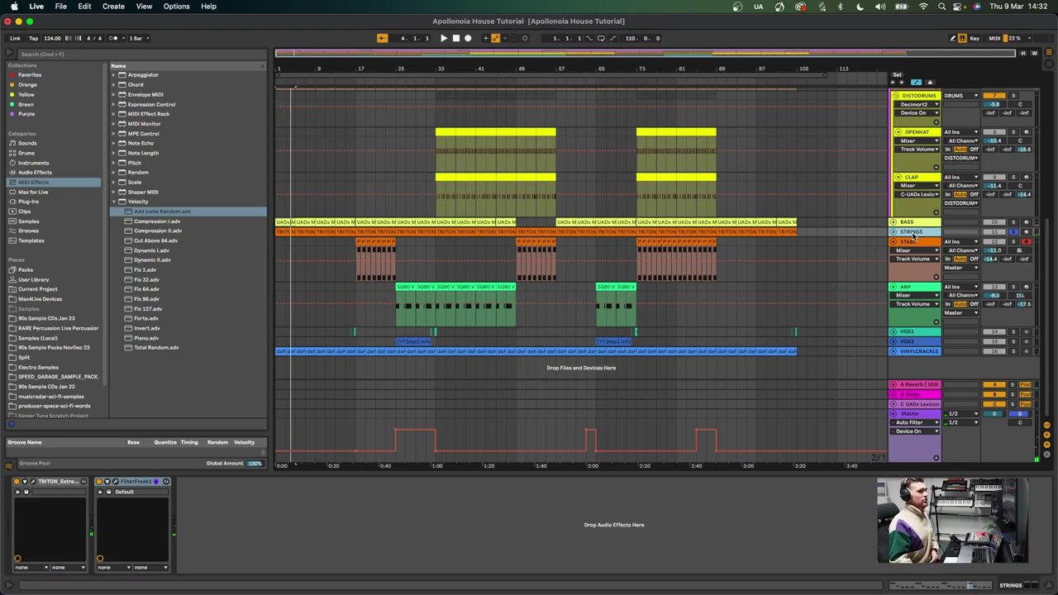
click(894, 232)
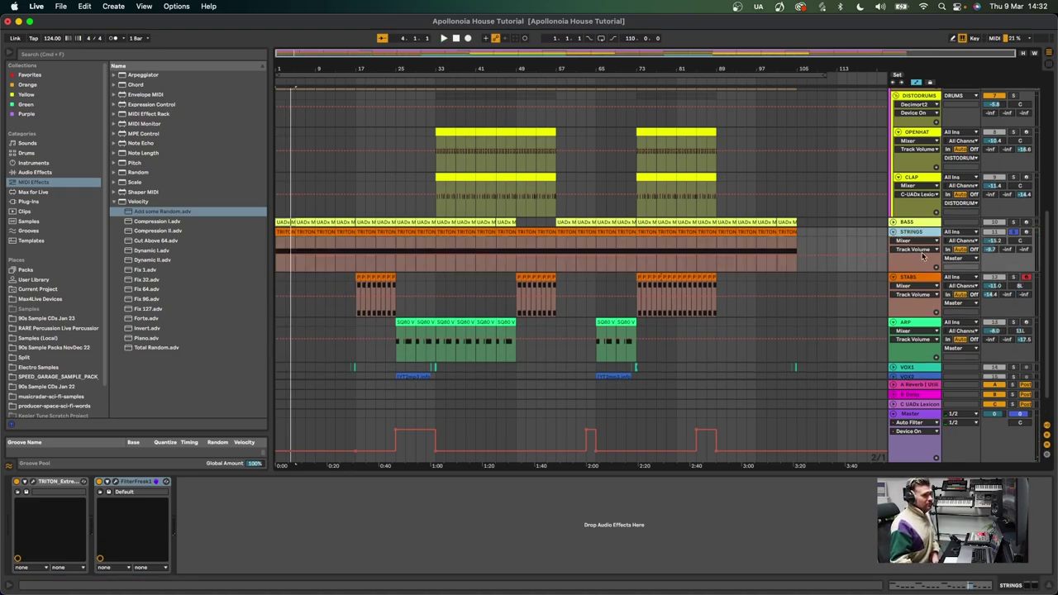
- Audition the A Reverb return in solo, playing the arrangement from bar 25 and from bar 32
click(914, 388)
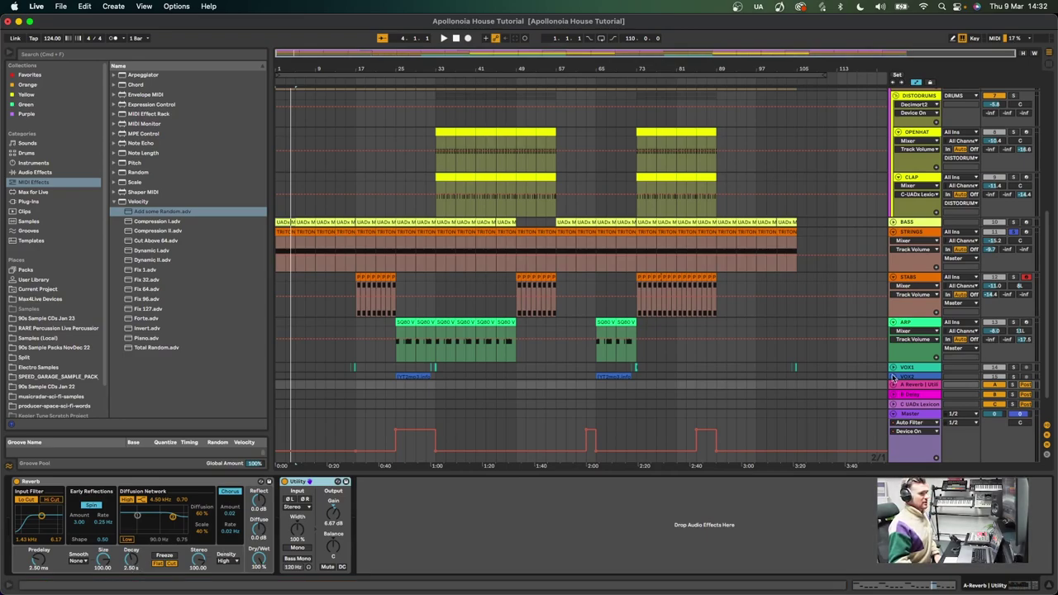
click(397, 313)
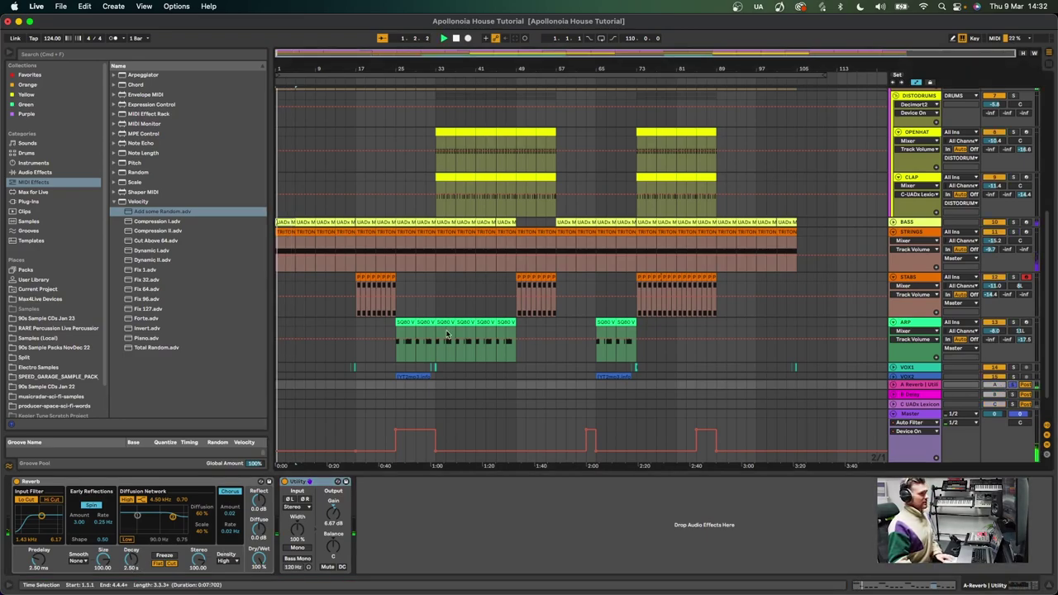
key(space)
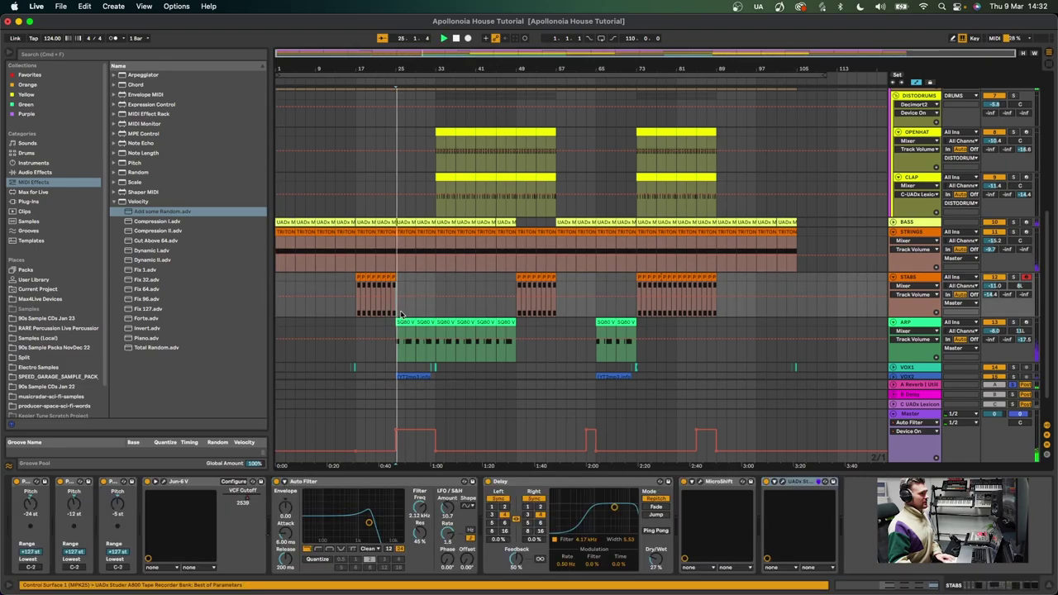
click(432, 373)
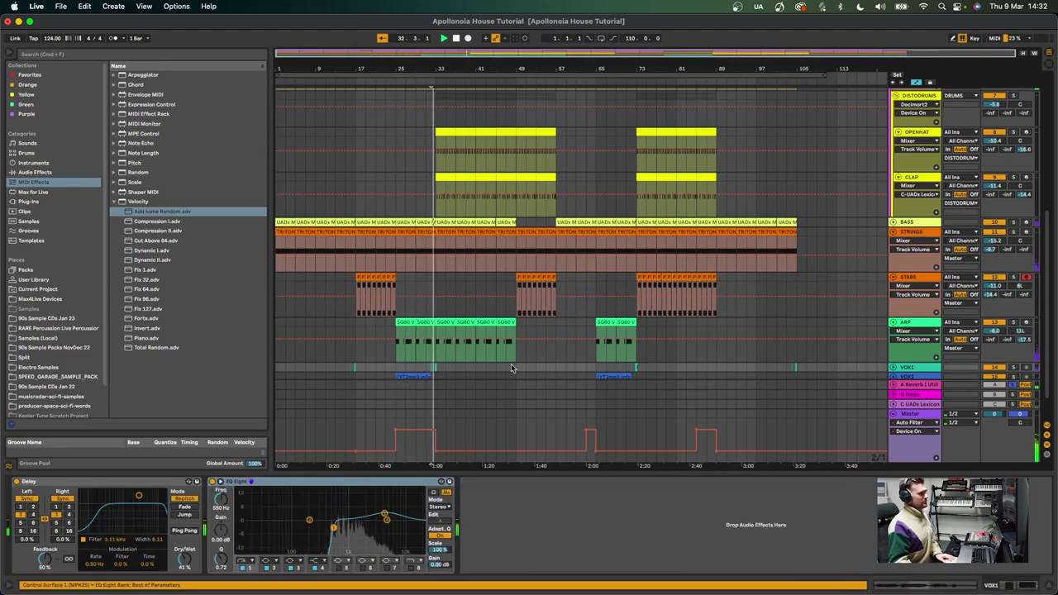
scroll(512, 366, up, 2)
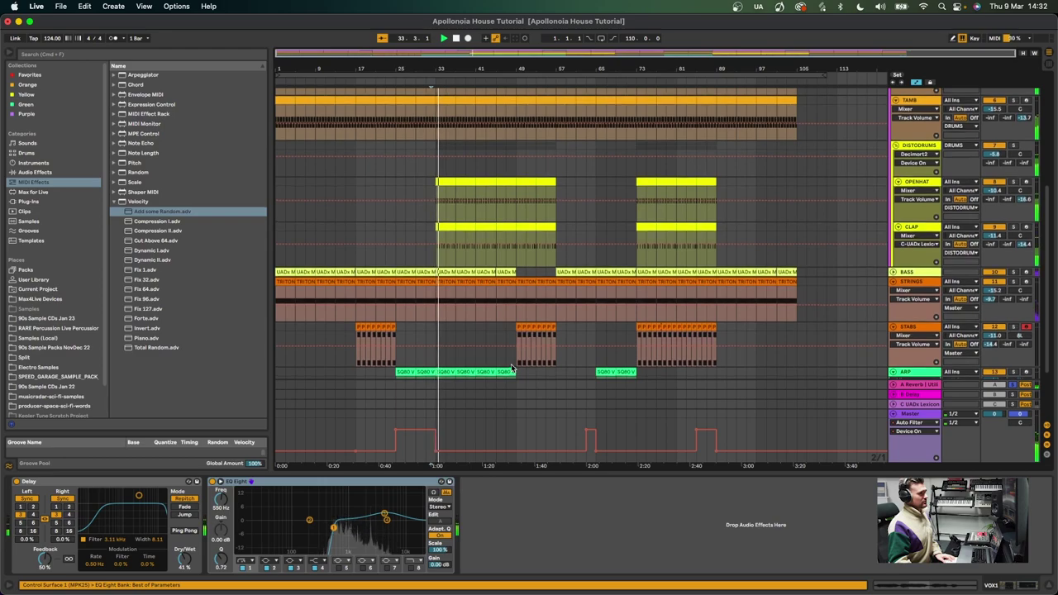
scroll(512, 369, down, 3)
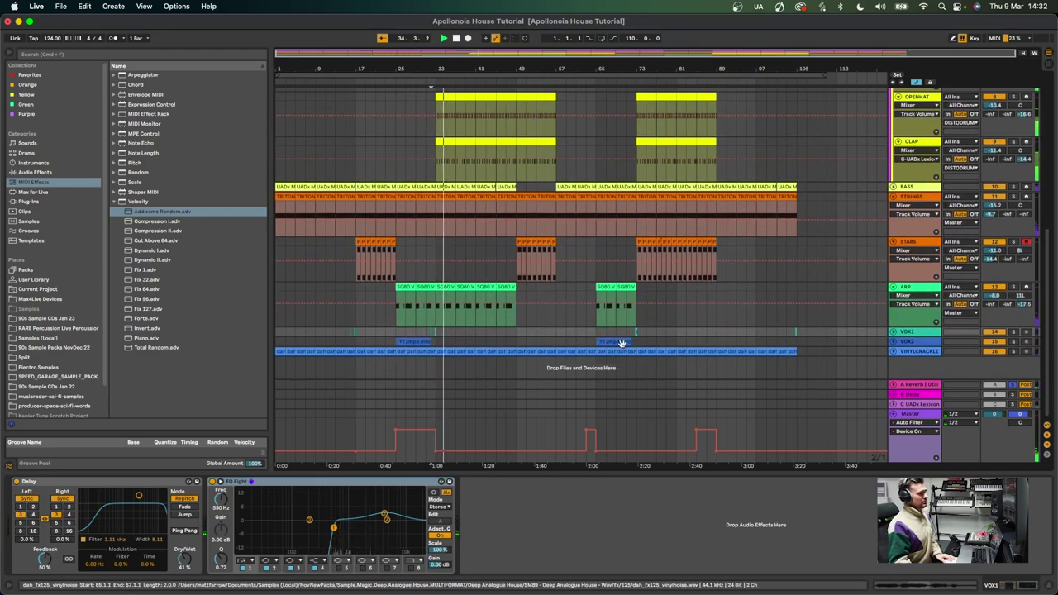
- Inspect the TRITON Extreme patch and its program browser on the soloed STRINGS track, and close the plug-in window
click(916, 199)
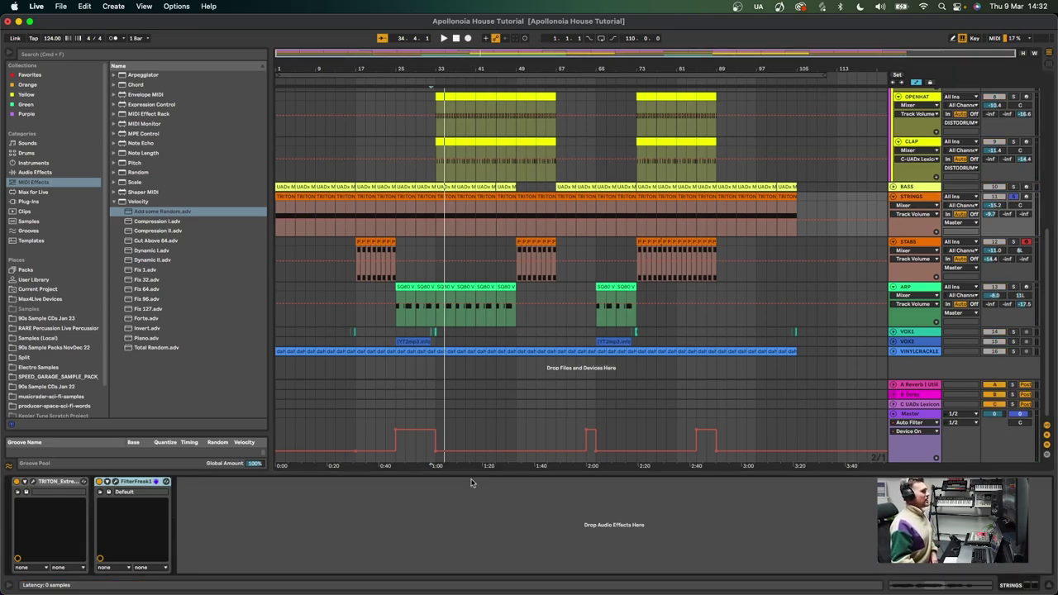
key(super+alt+p)
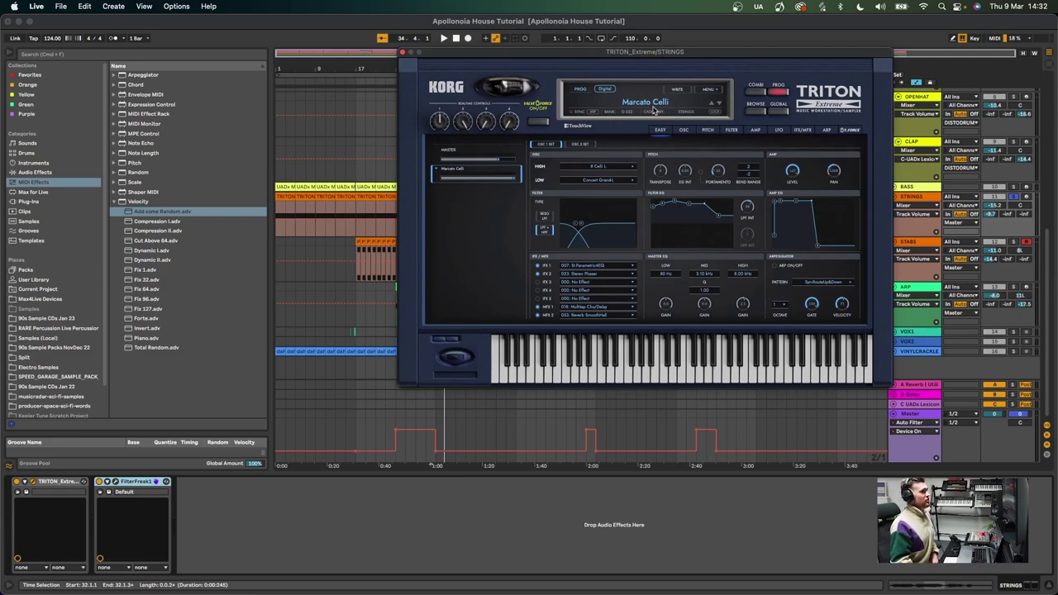
click(754, 105)
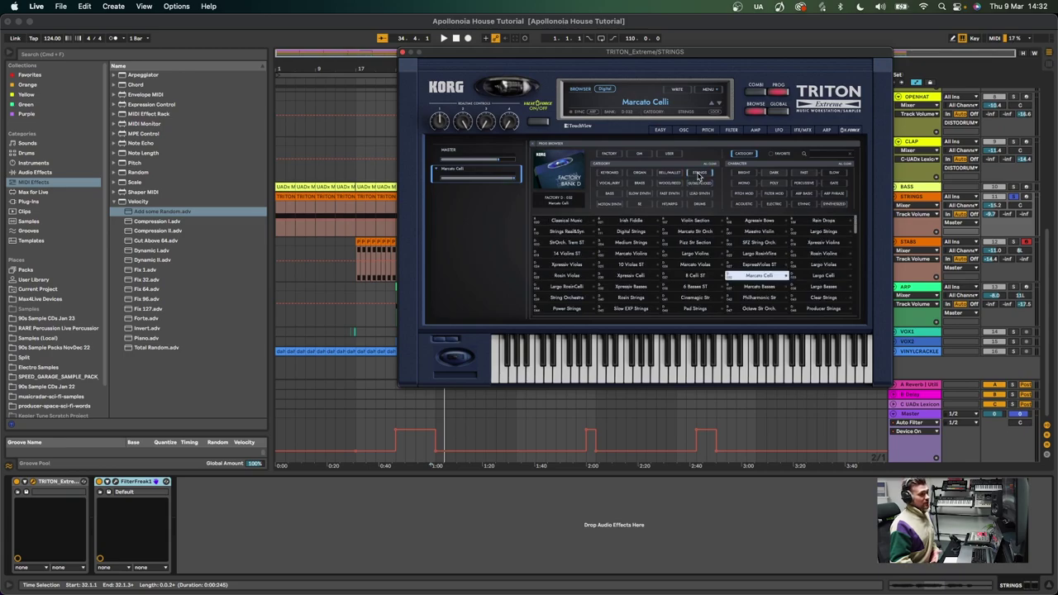
click(403, 52)
- Examine the MIDI notes of the first STRINGS clip, and return to the track's device chain
double_click(286, 206)
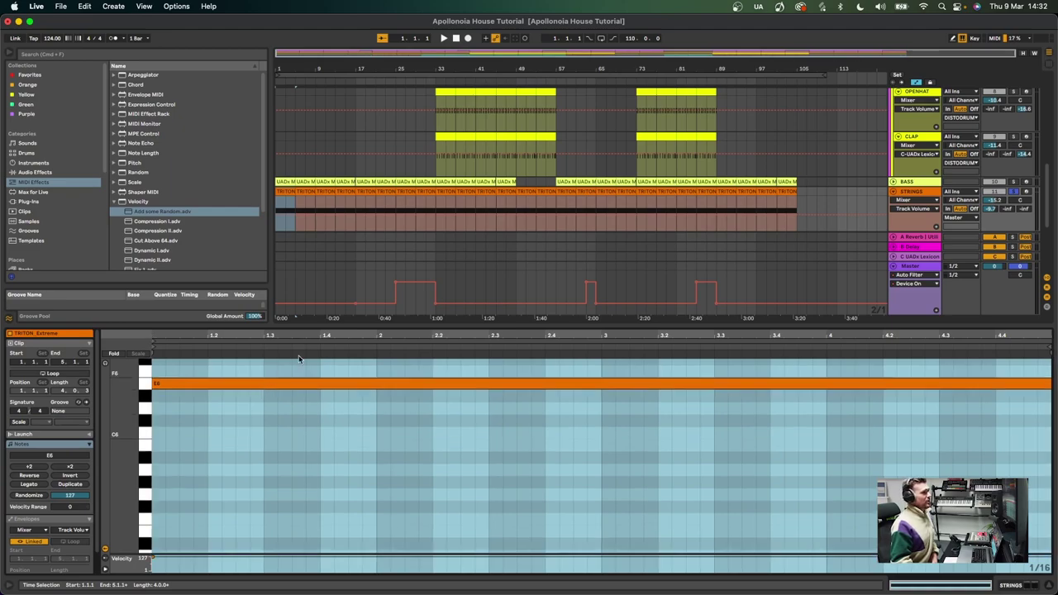
key(super+alt+l)
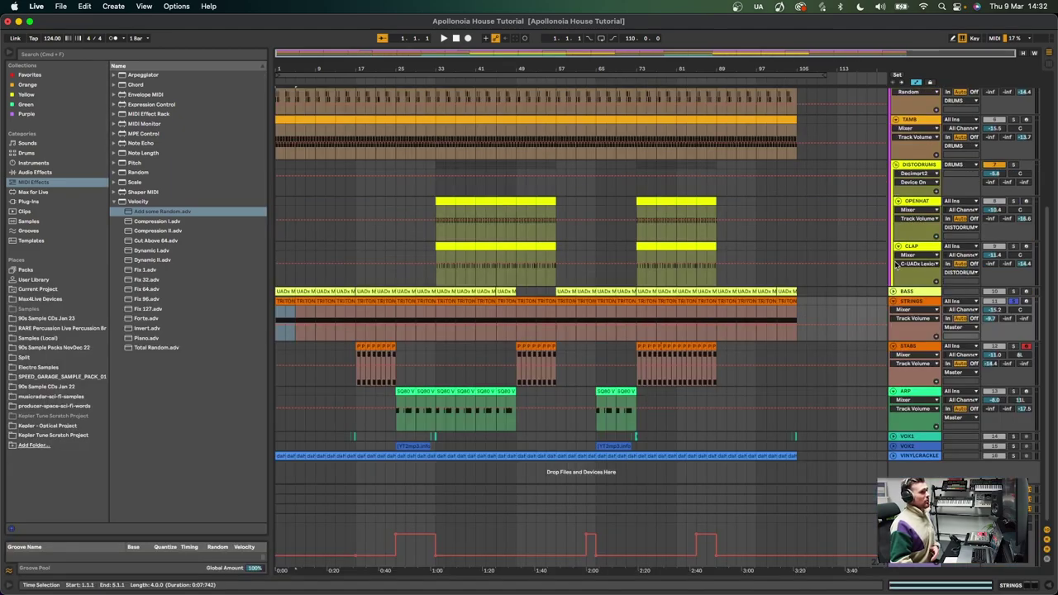
double_click(913, 303)
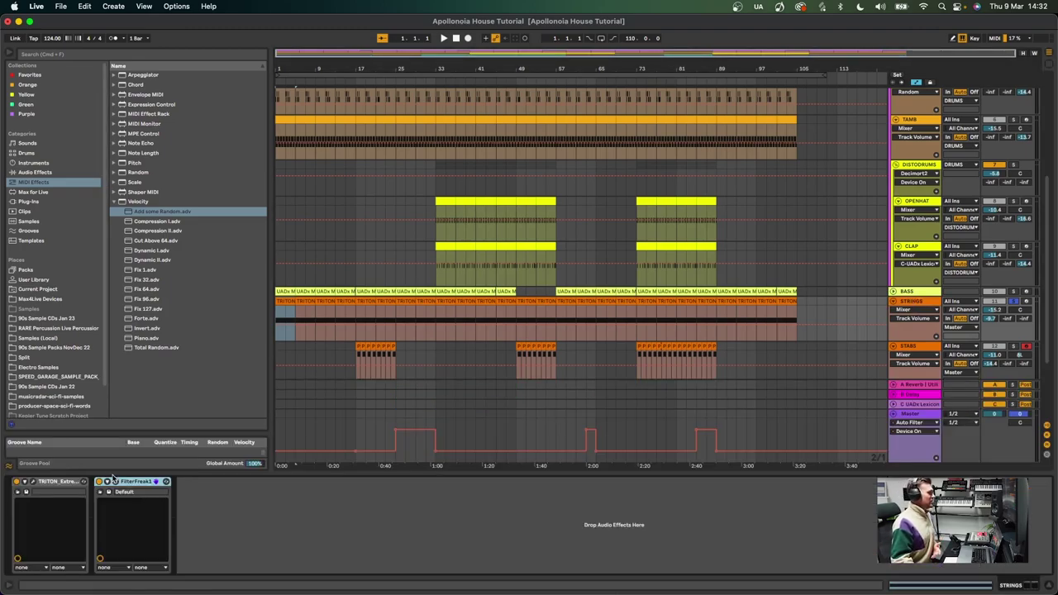
- Open FilterFreak on the STRINGS track, and audition the filtered strings in solo and with the full mix
click(110, 491)
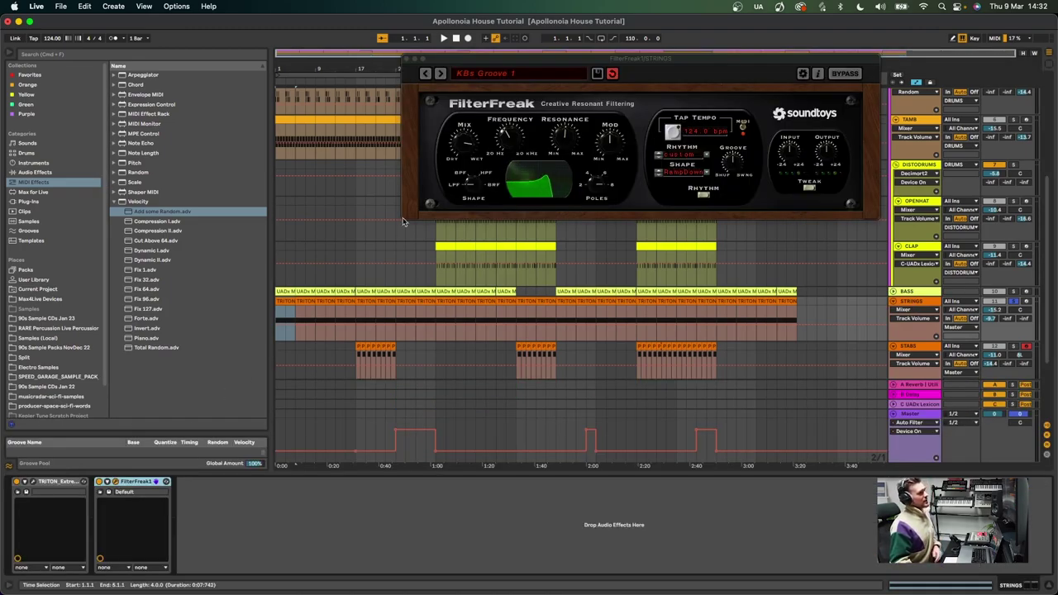
click(470, 147)
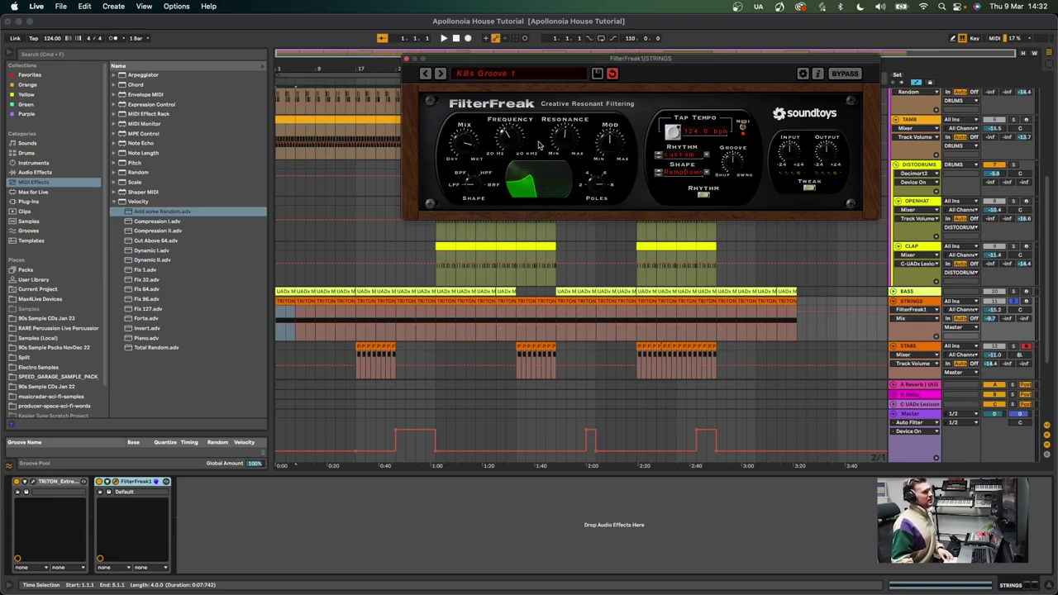
key(space)
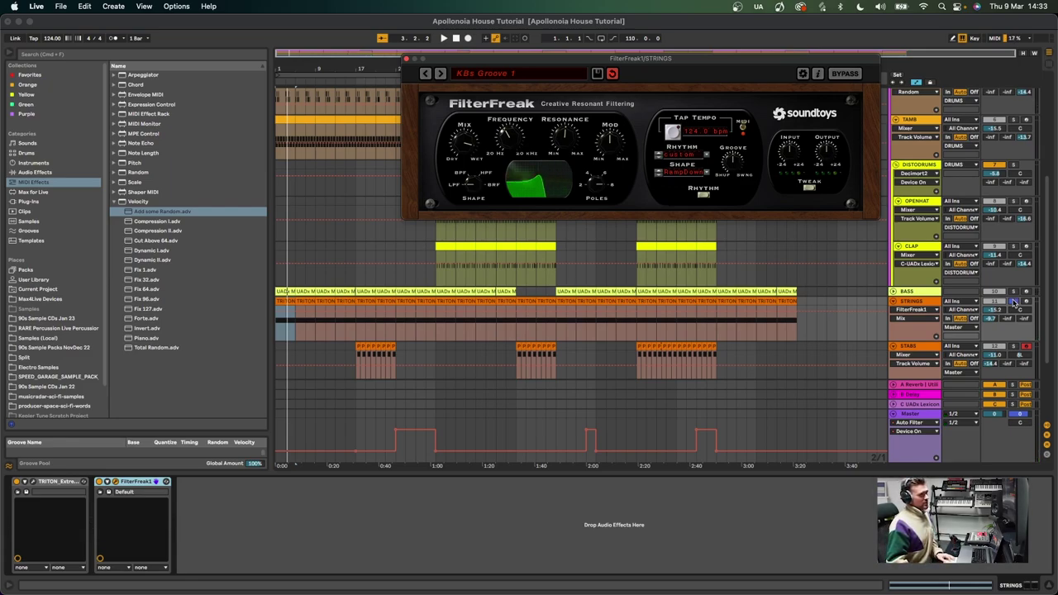
click(1015, 303)
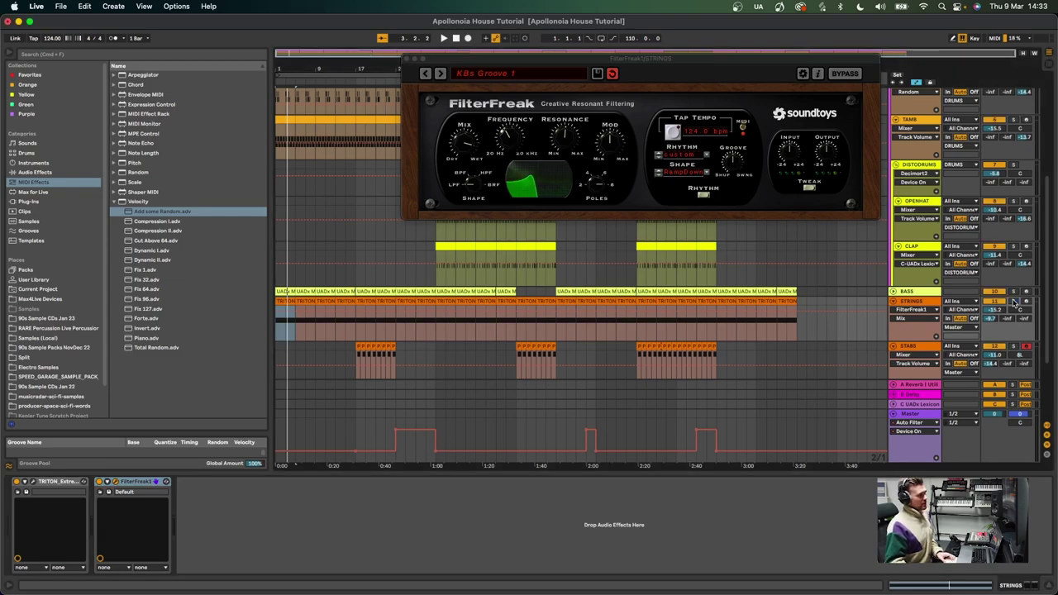
key(space)
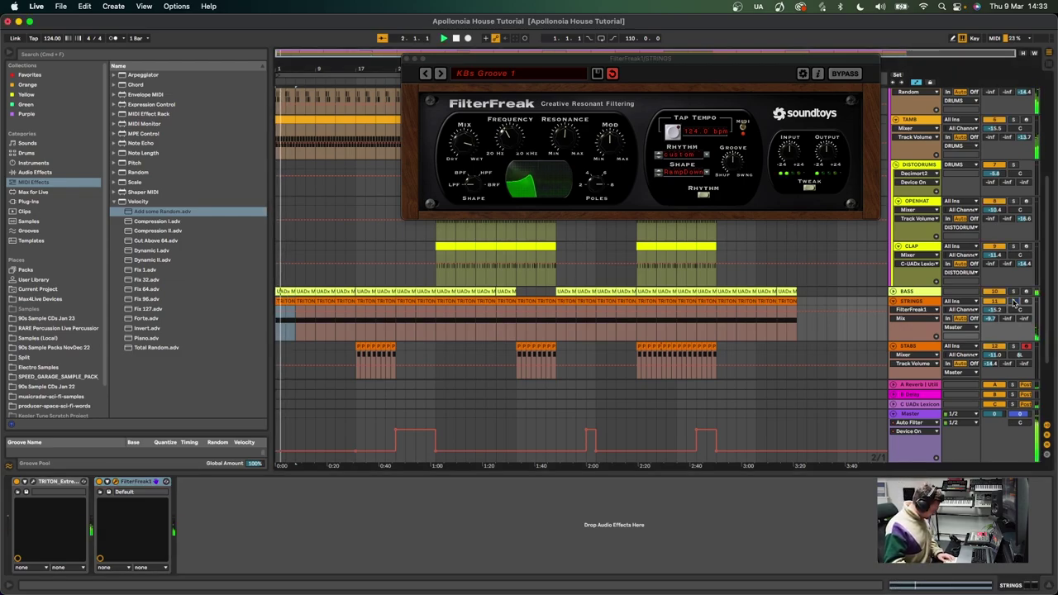
key(space)
- Select the STABS track and show its Jun-6 V VCF Cutoff automation on the clips starting at bar 17
scroll(811, 261, down, 2)
scroll(810, 262, down, 2)
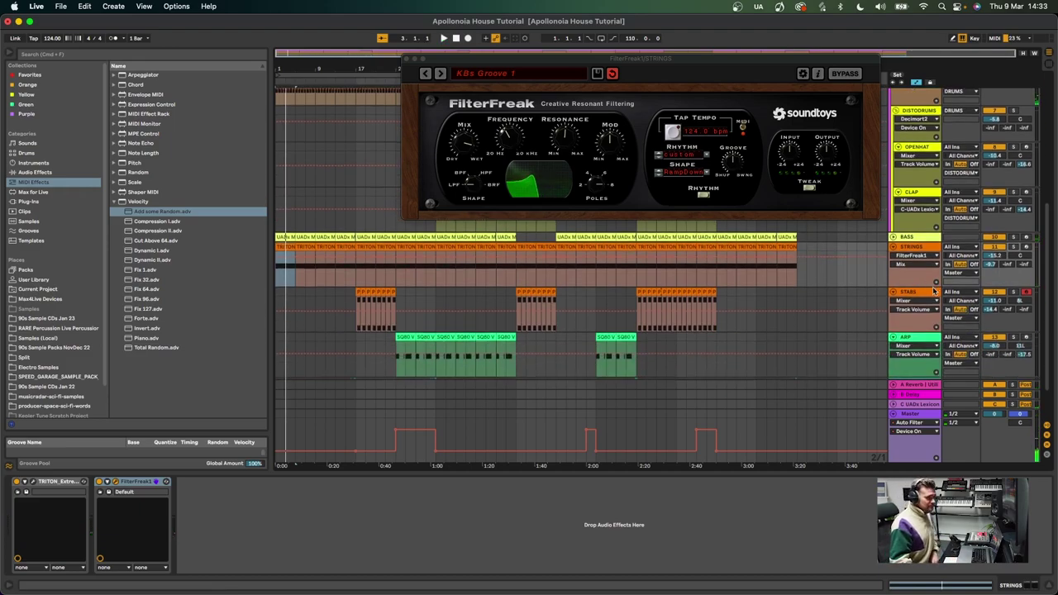
click(928, 292)
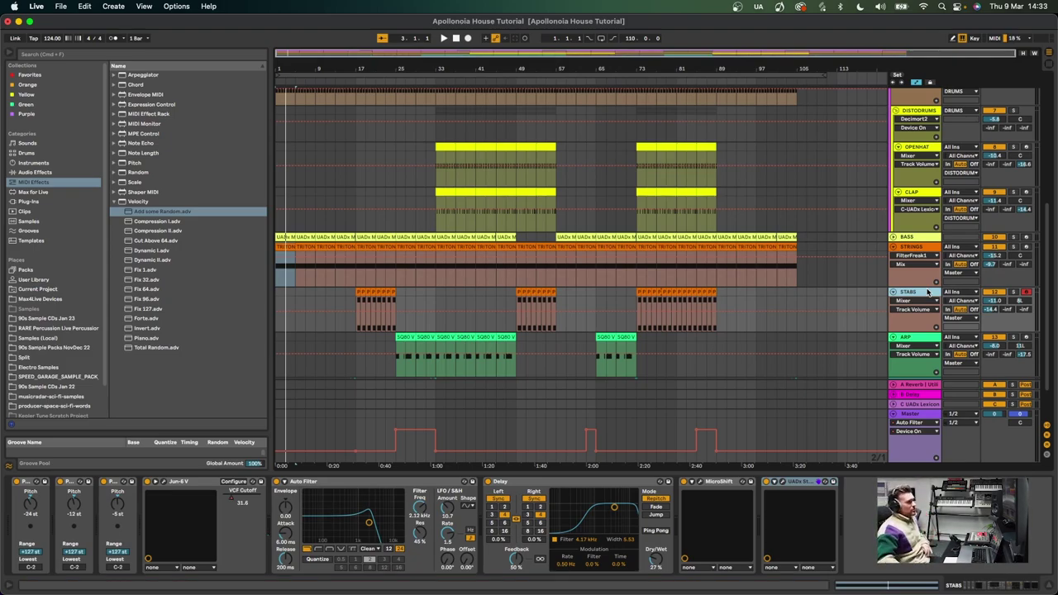
click(907, 302)
click(907, 345)
click(912, 310)
click(911, 322)
drag(369, 69, 456, 116)
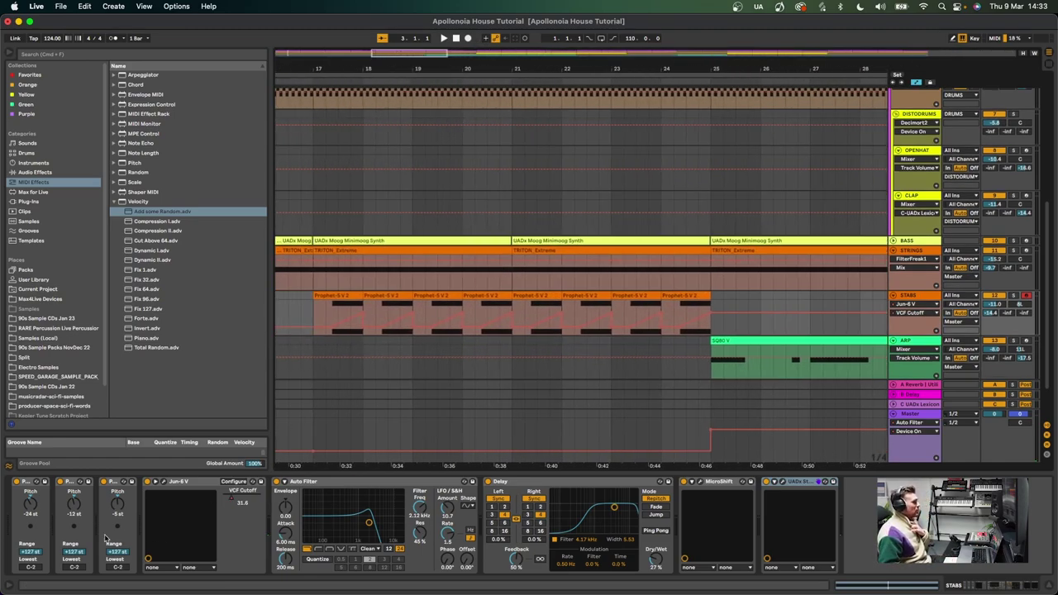
- Open the Jun-6 V synth on the STABS track and move its window clear of the stab clips
click(162, 482)
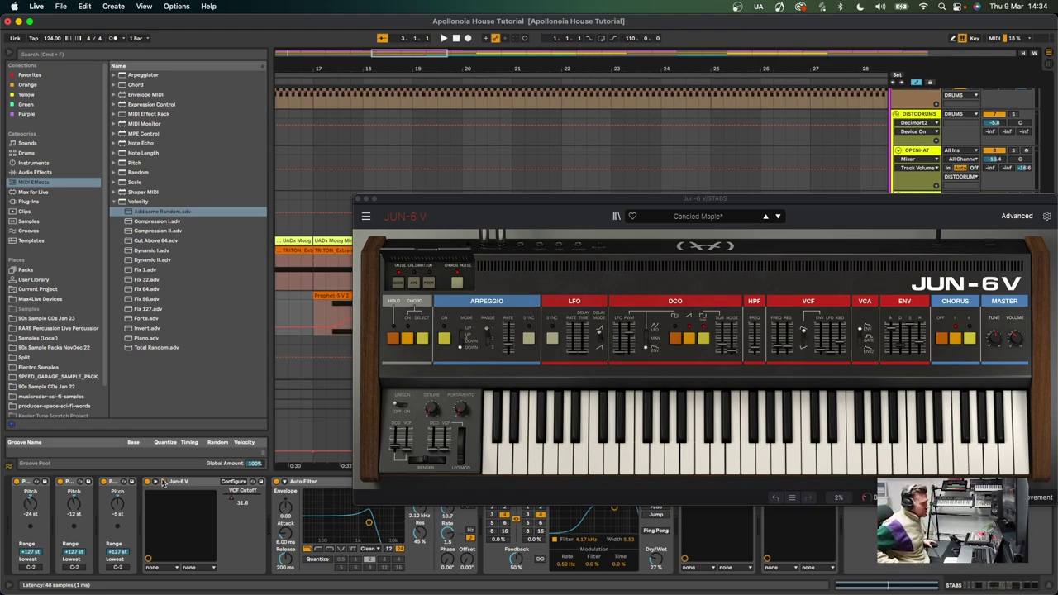
click(163, 483)
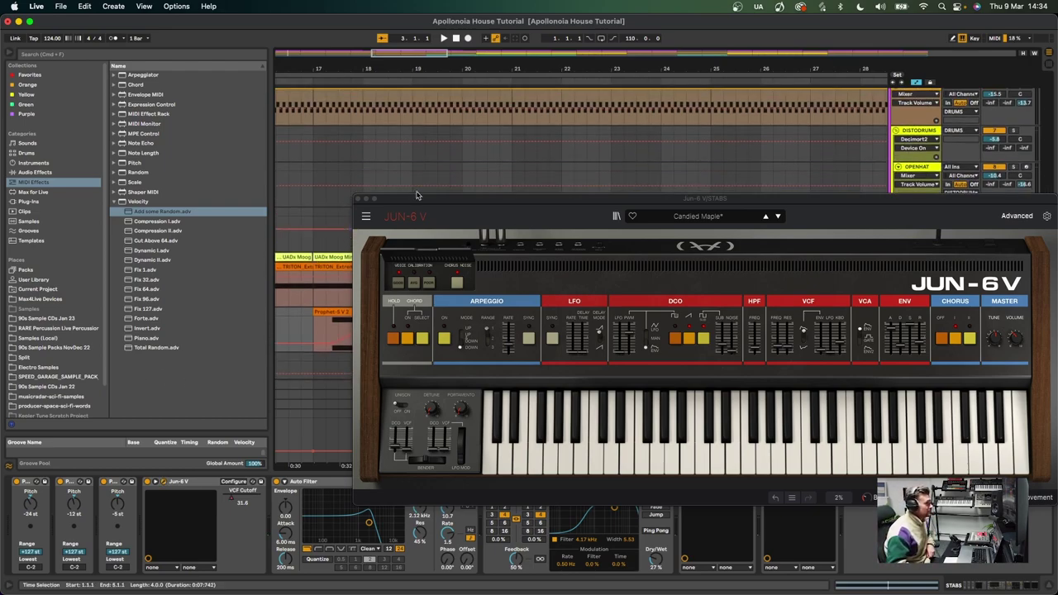
drag(464, 200, 417, 131)
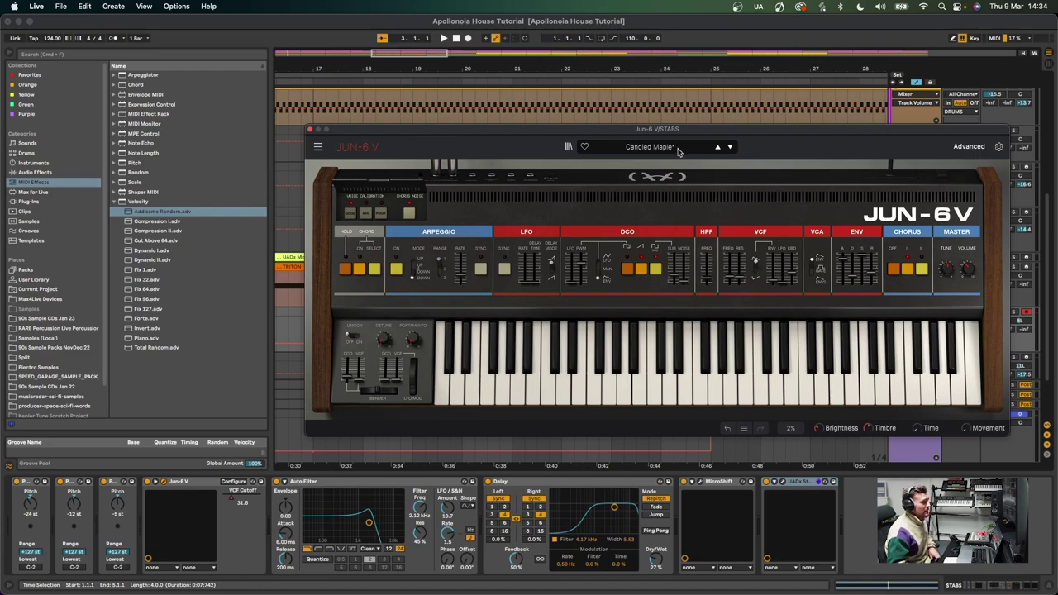
drag(648, 130, 587, 103)
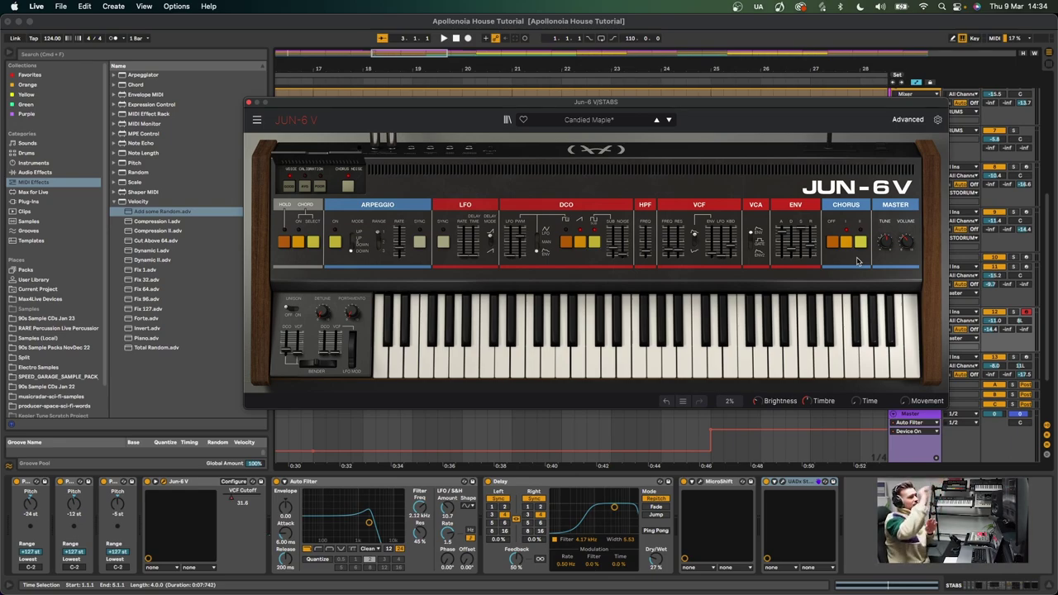
drag(443, 105, 495, 104)
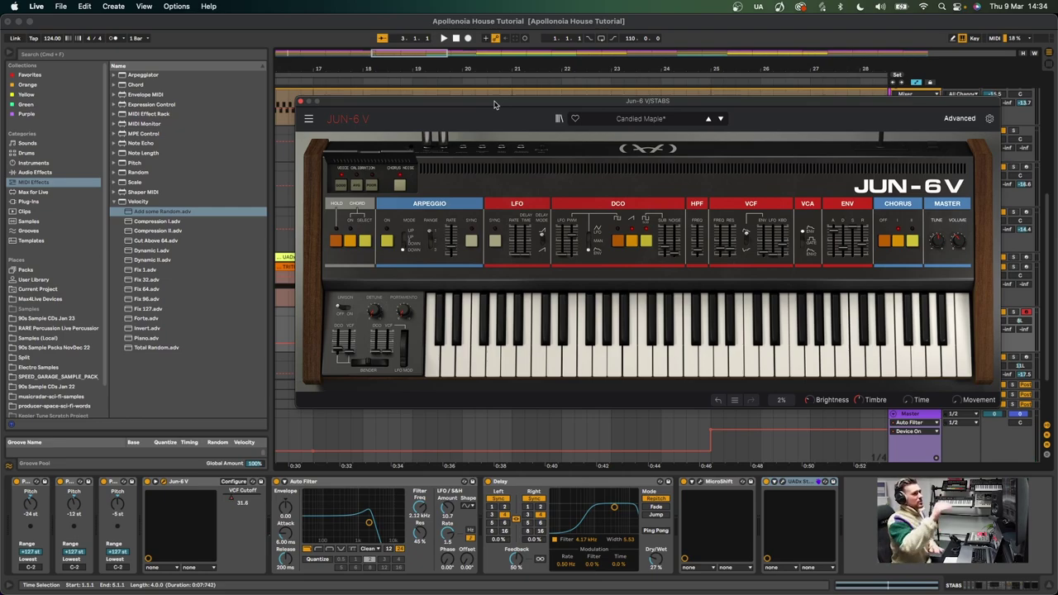
drag(577, 96, 347, 14)
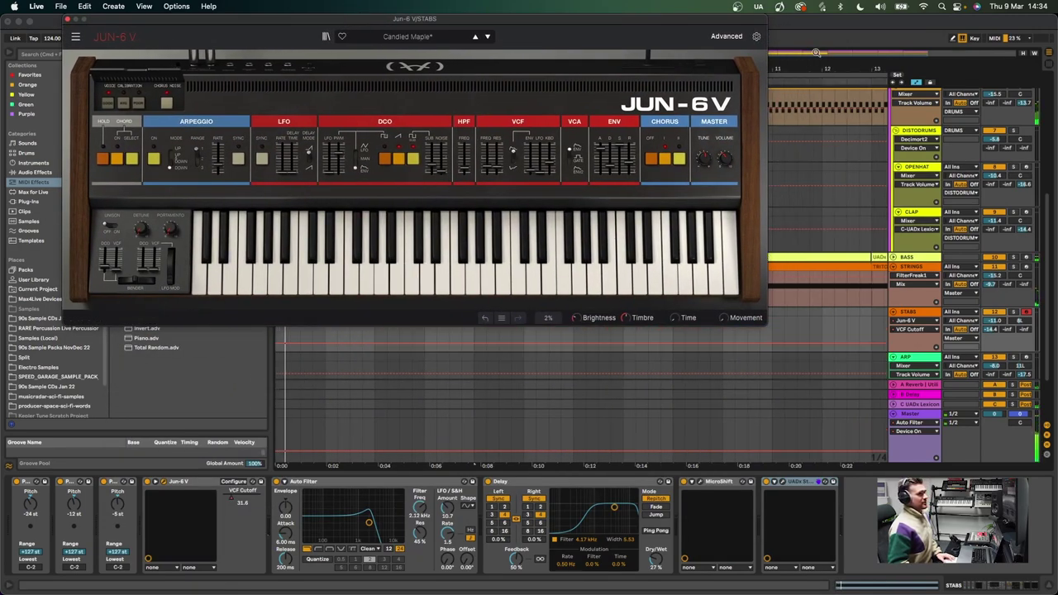
- Set the insert mark at bar 17 on the STABS track, and resize the Jun-6 V window to 70%
scroll(370, 351, down, 5)
click(501, 343)
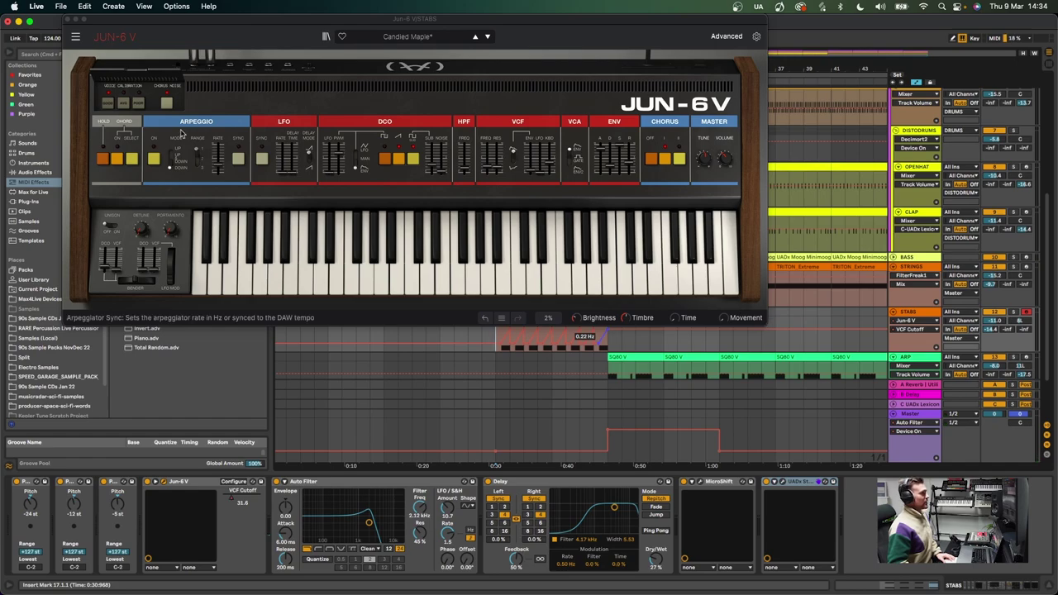
click(76, 38)
mouse_move(124, 123)
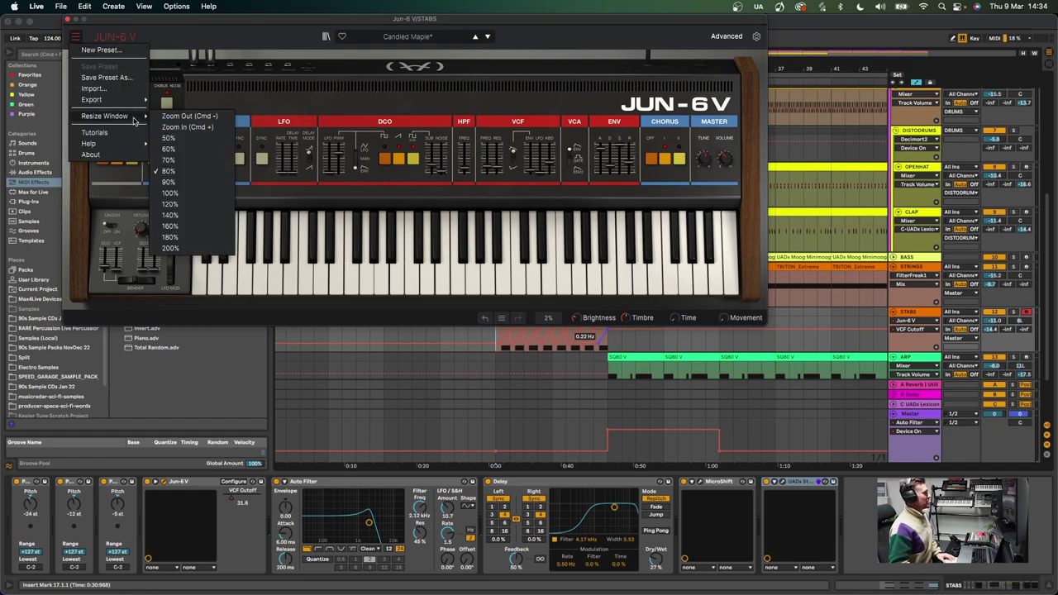
click(178, 161)
drag(389, 16, 372, 15)
- Audition the STABS clips with their cutoff automation from bar 17, and select the track's Auto Filter
click(503, 333)
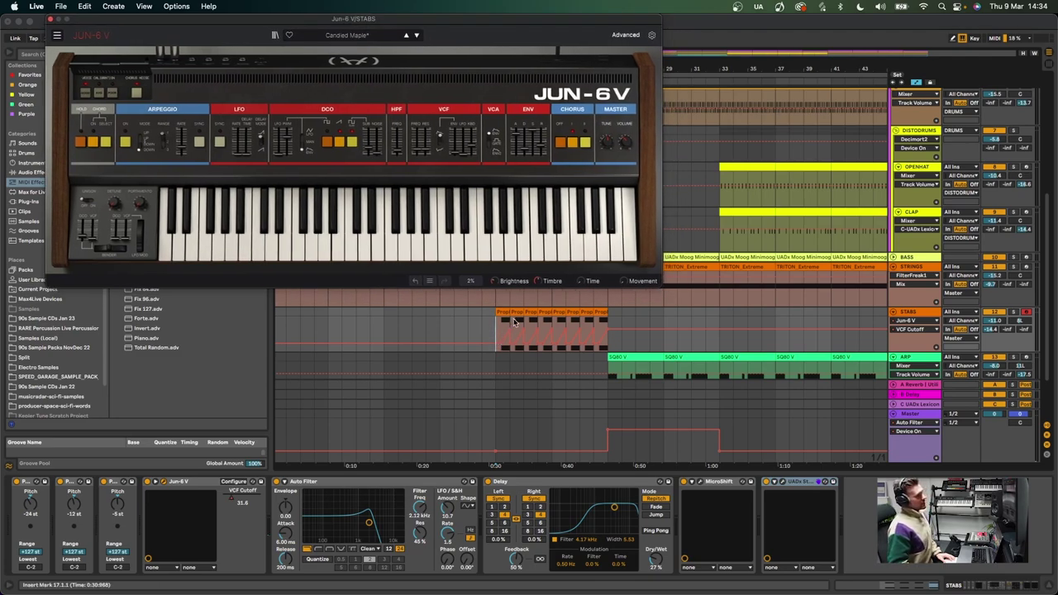
mouse_move(418, 154)
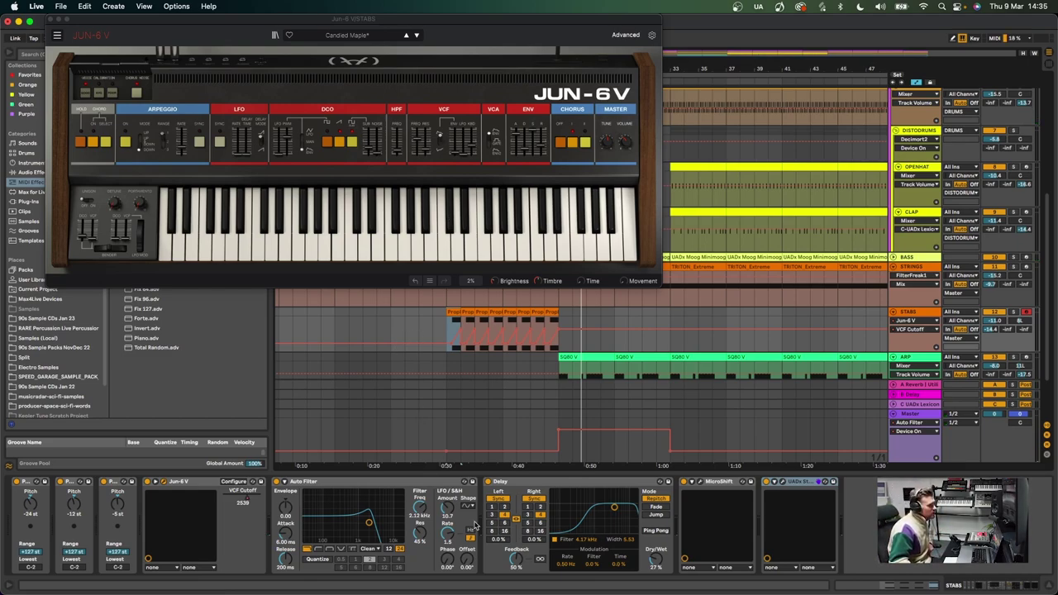
click(360, 489)
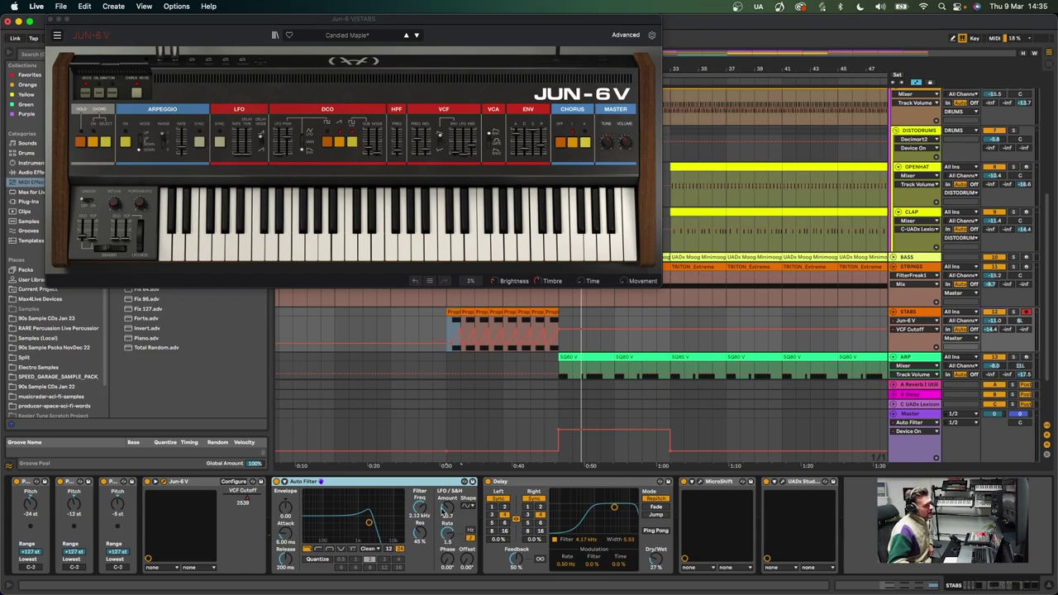
- Show the Auto Filter's LFO Amount automation on the STABS track, and hide the Jun-6 V window
click(446, 508)
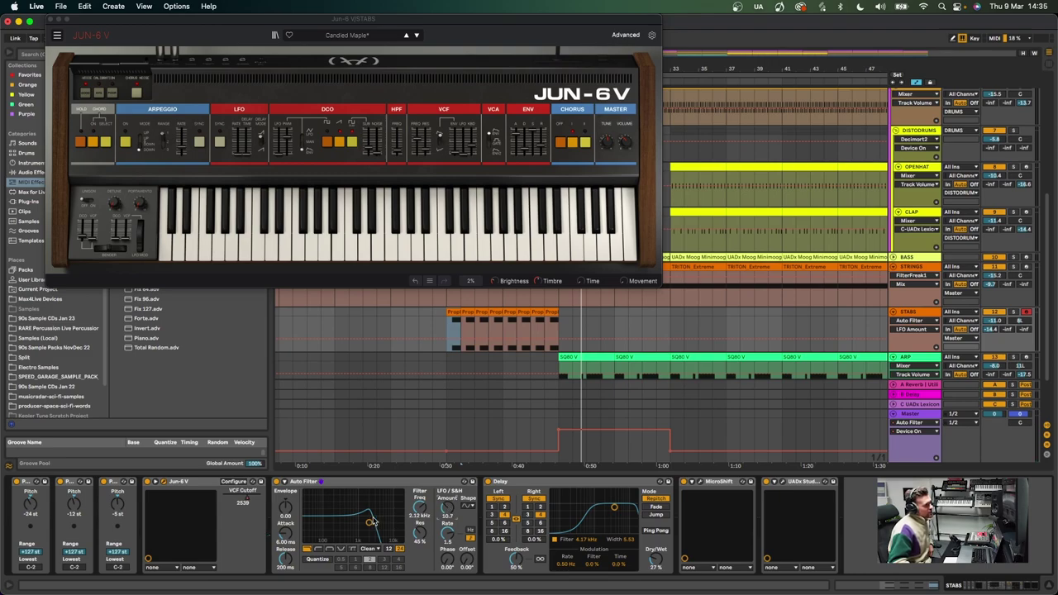
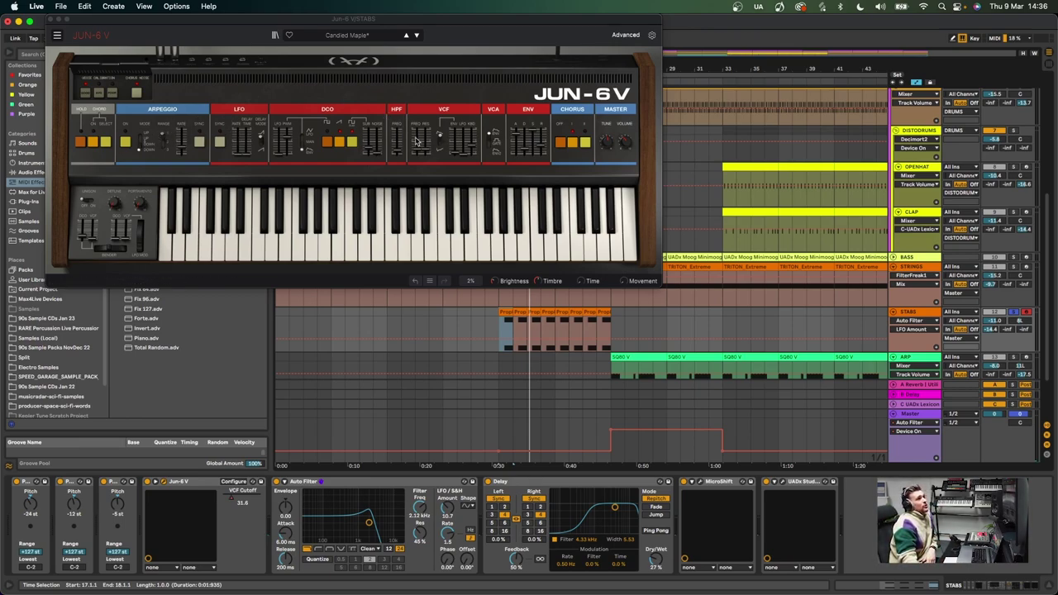
mouse_move(526, 149)
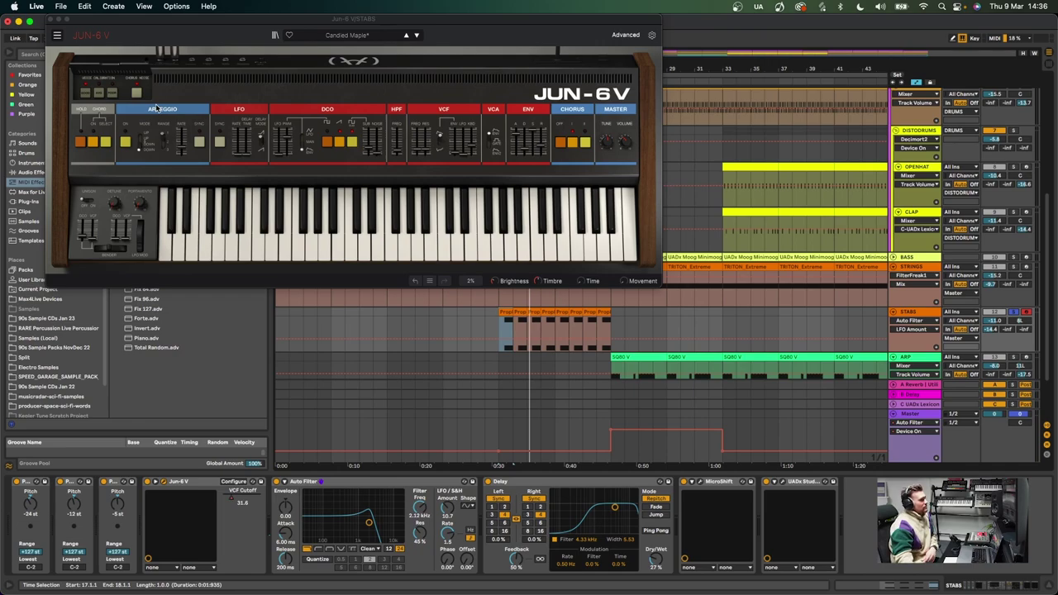
key(super+alt+p)
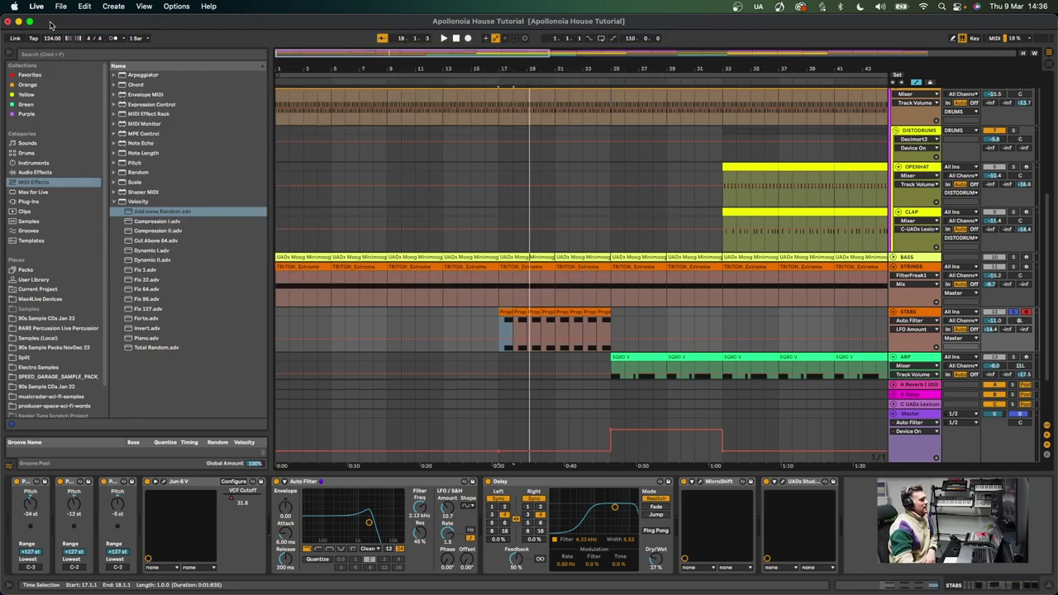
- Open MicroShift on the STABS track and play the stab clips from bar 17
key(minus)
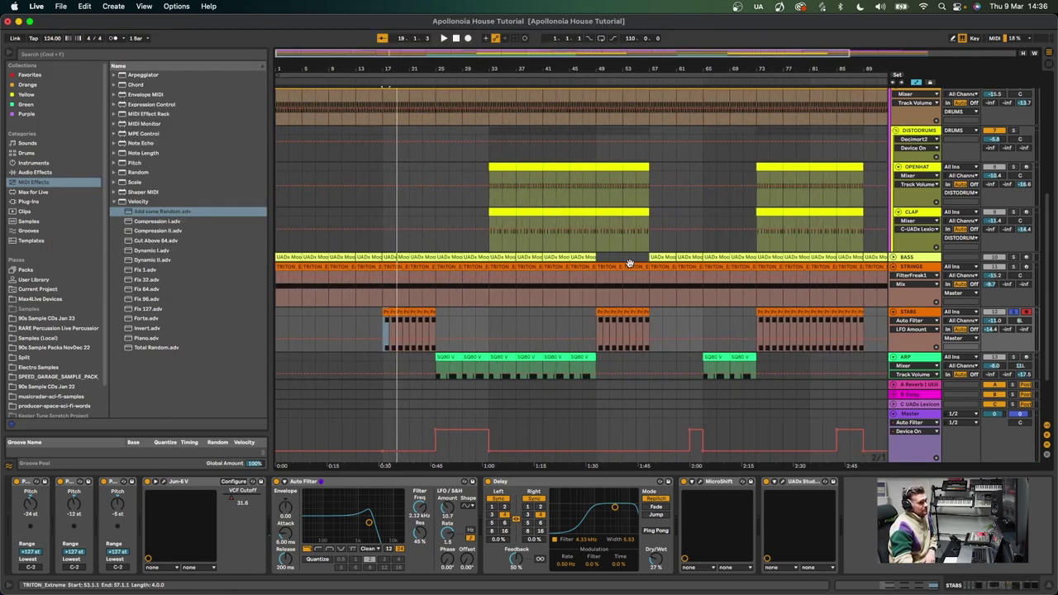
click(925, 311)
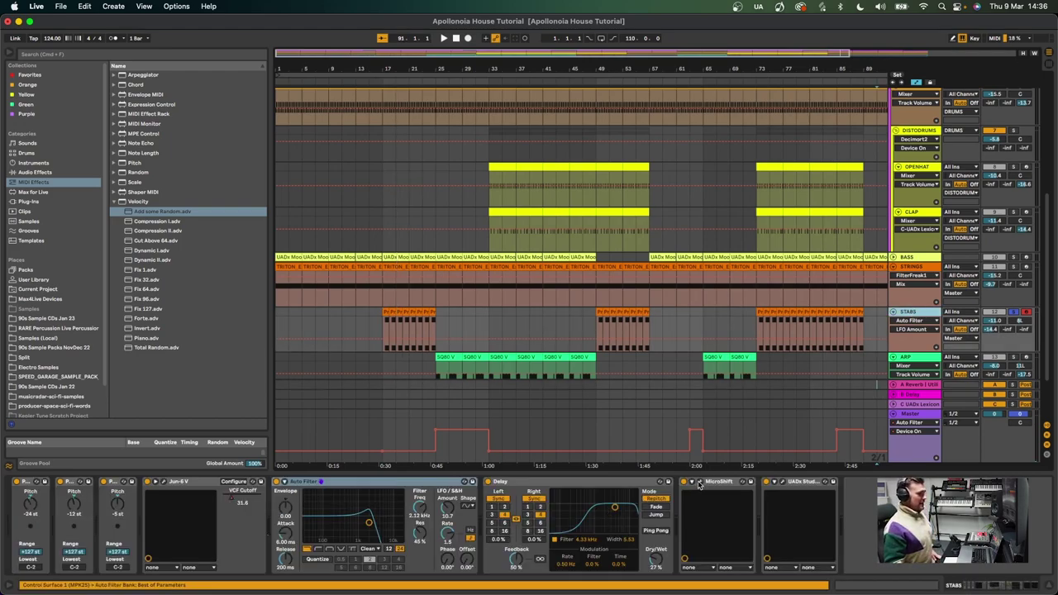
click(700, 482)
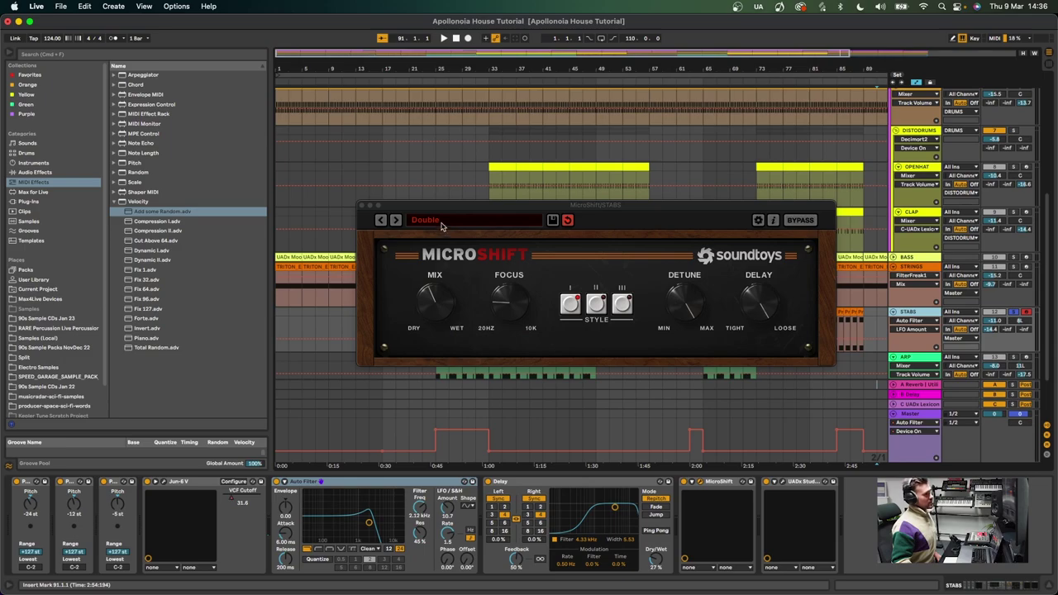
click(405, 328)
click(384, 315)
key(space)
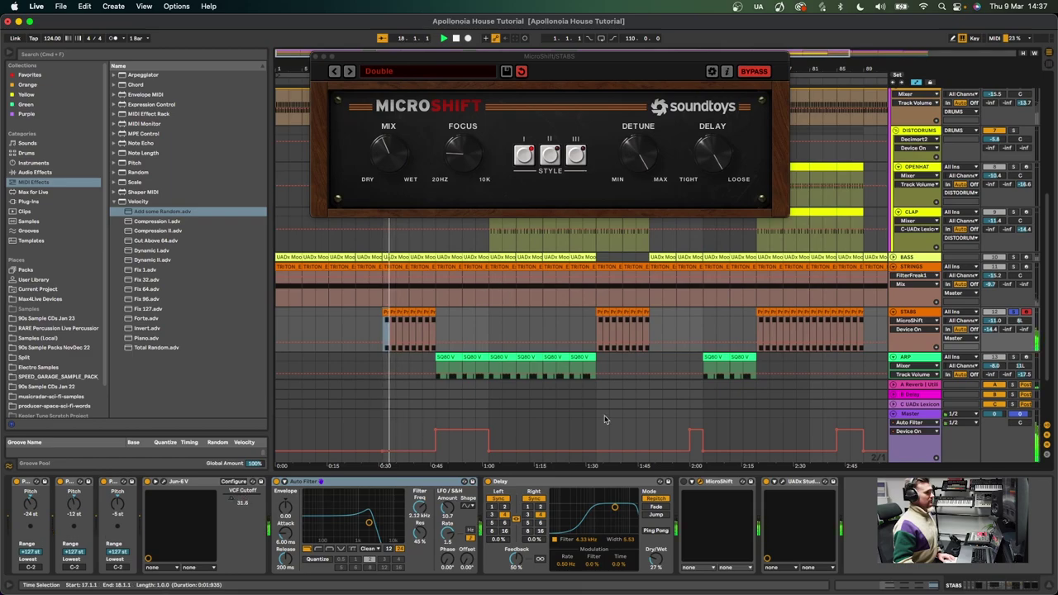
- Compare the stabs with MicroShift switched on and off during playback, and close its window
click(685, 482)
key(space)
key(space)
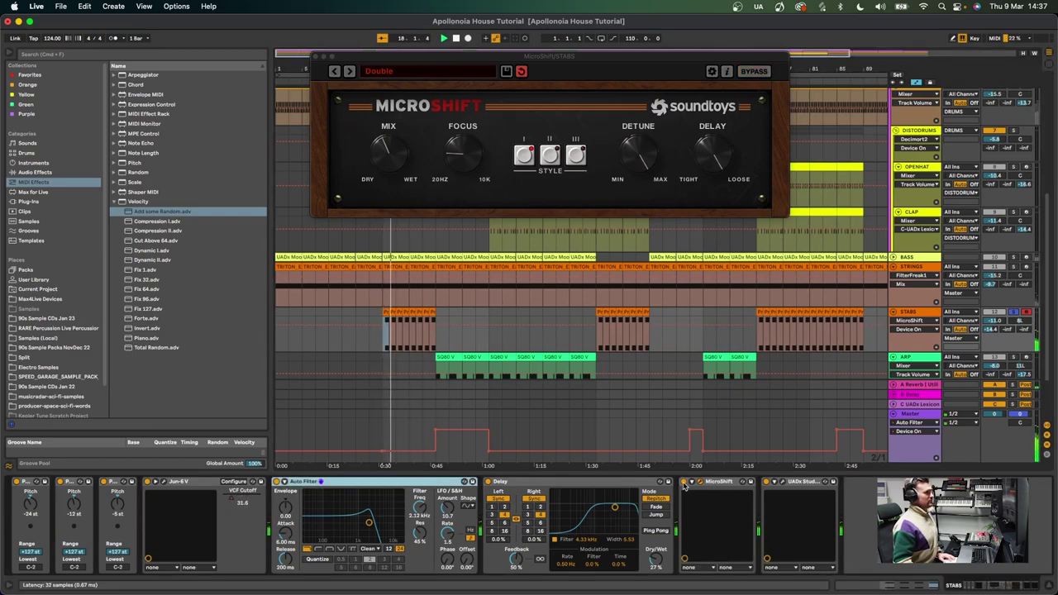
key(space)
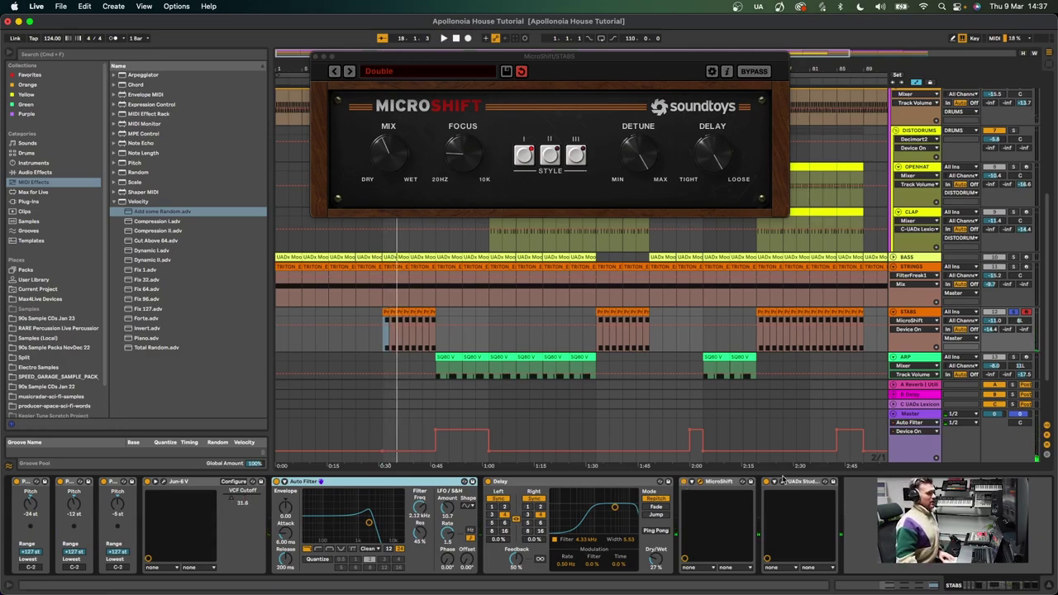
click(315, 57)
- Open the UADx Studer A800 Tape Recorder on the STABS track, audition the stabs through it, and close its window
click(792, 483)
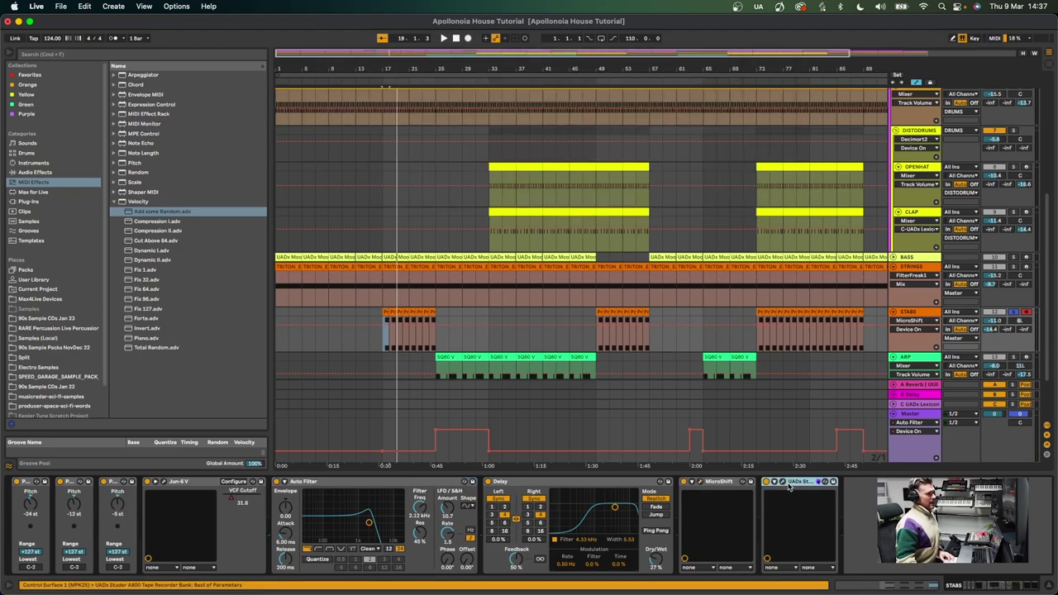
click(783, 483)
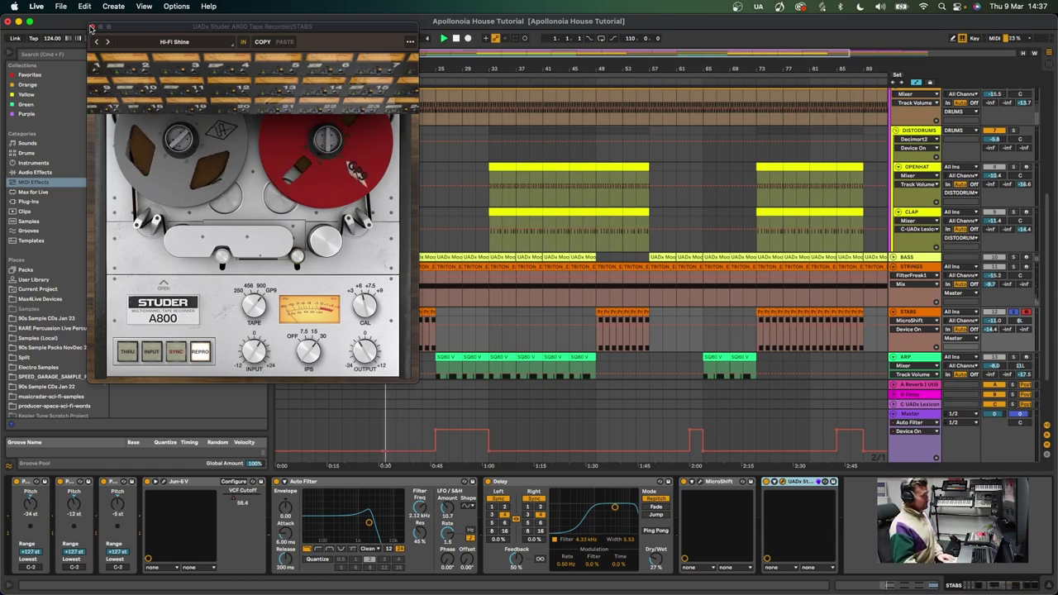
key(space)
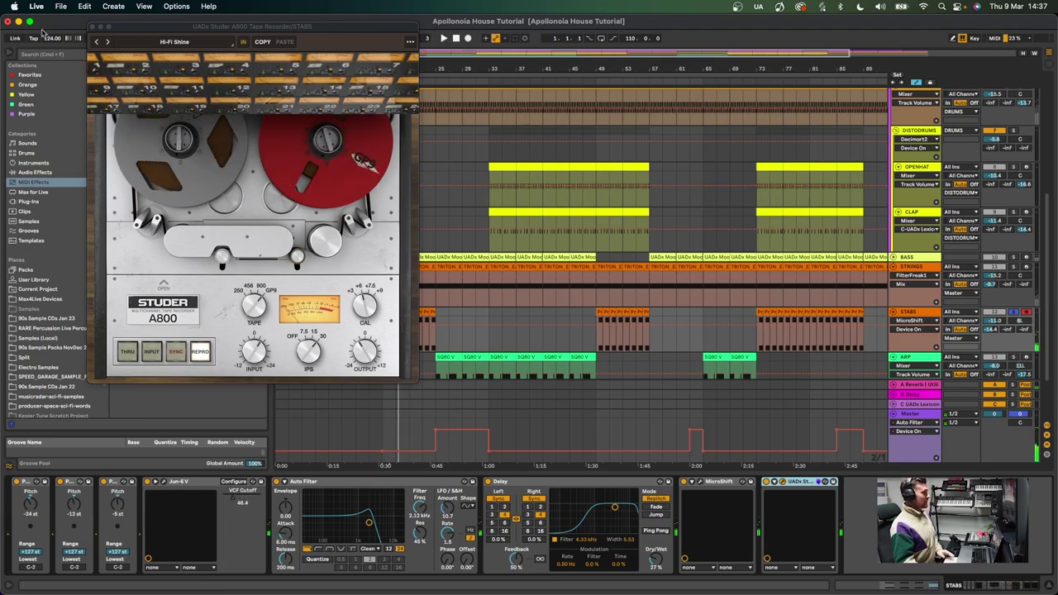
click(92, 26)
- Open the SQ80 V synth for the first ARP clip at bar 25, and check the track's Random Chords Generator Pro settings
scroll(731, 372, down, 4)
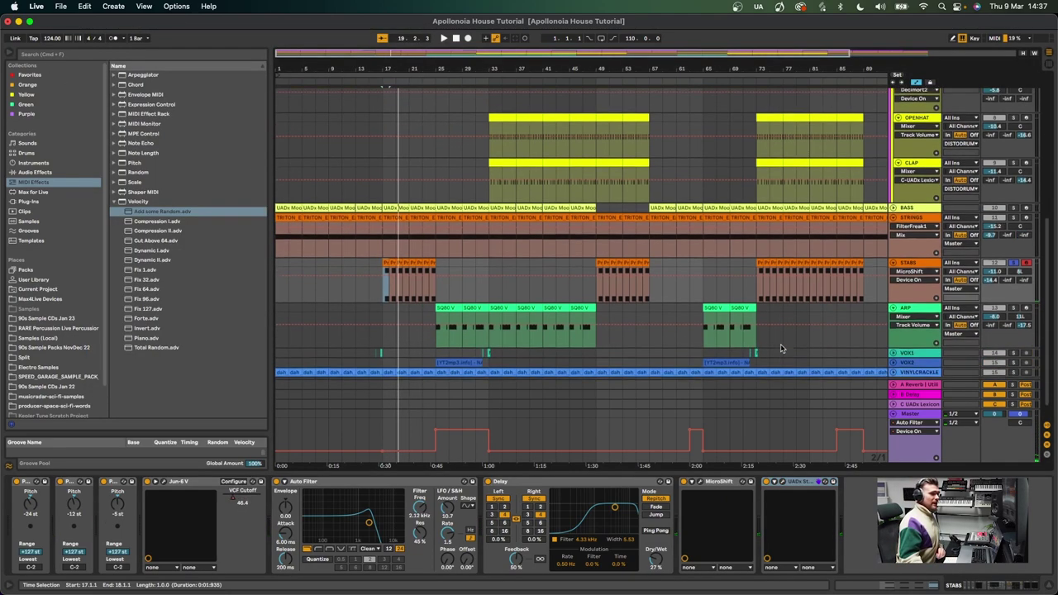
drag(437, 306, 461, 306)
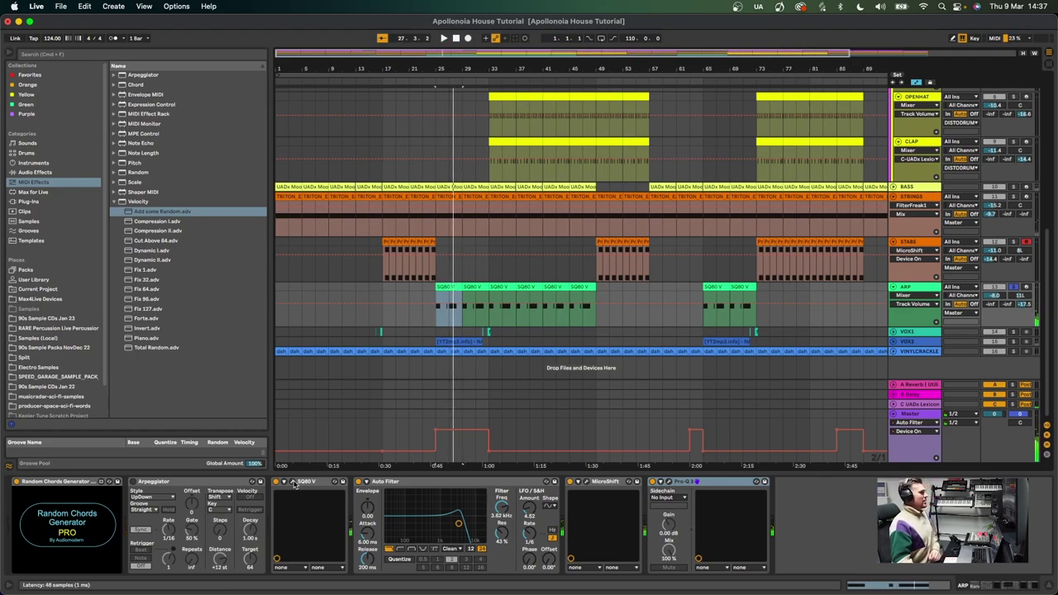
key(super+alt+p)
drag(402, 19, 374, 21)
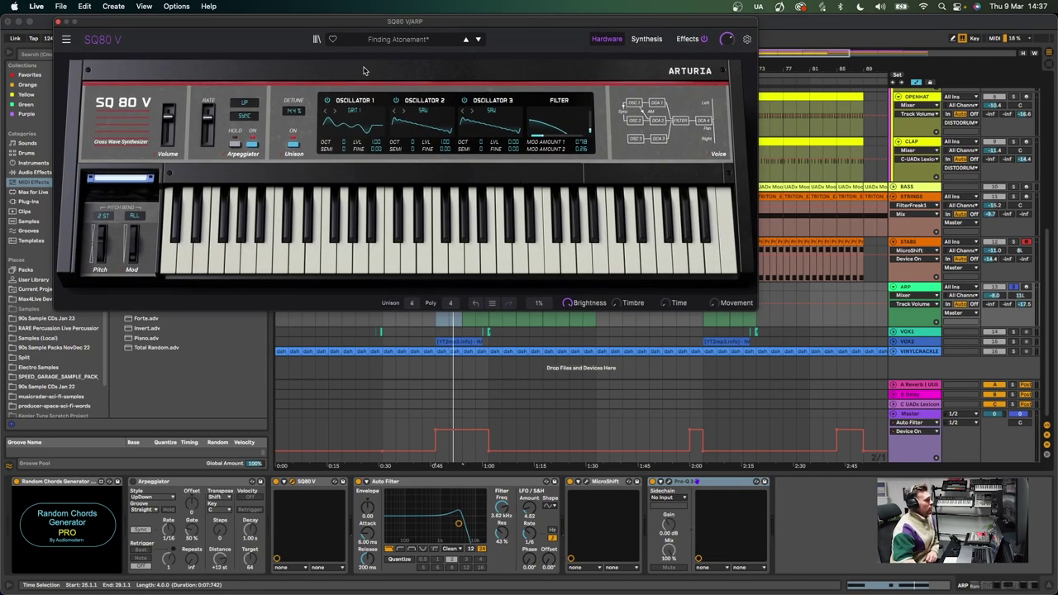
click(53, 559)
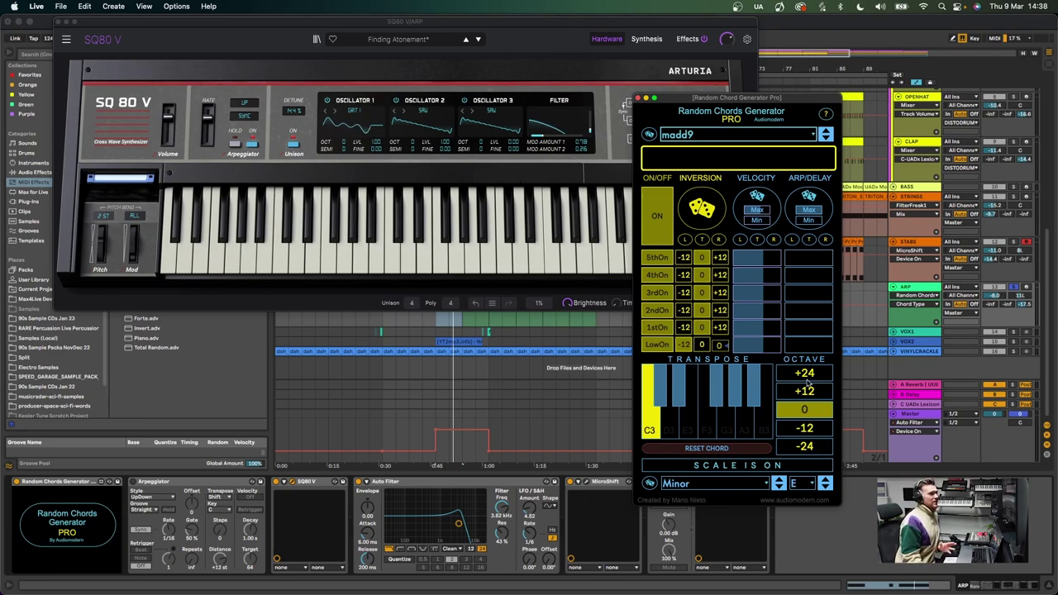
click(639, 98)
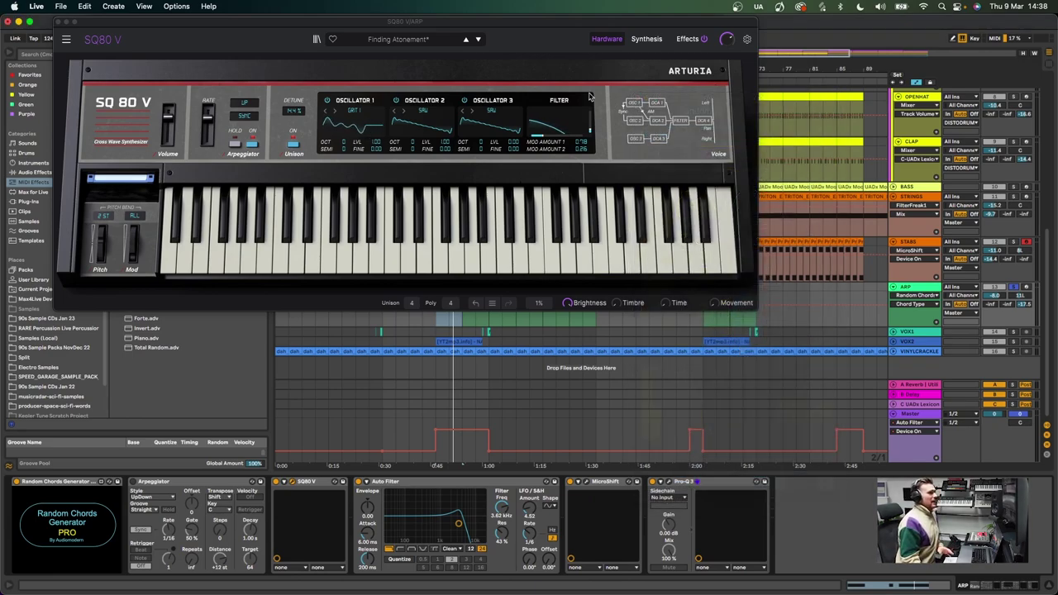
- Open the first ARP clip's notes and audition them with the SQ80 V in view, closing the synth window at the end
drag(354, 20, 529, 7)
double_click(452, 293)
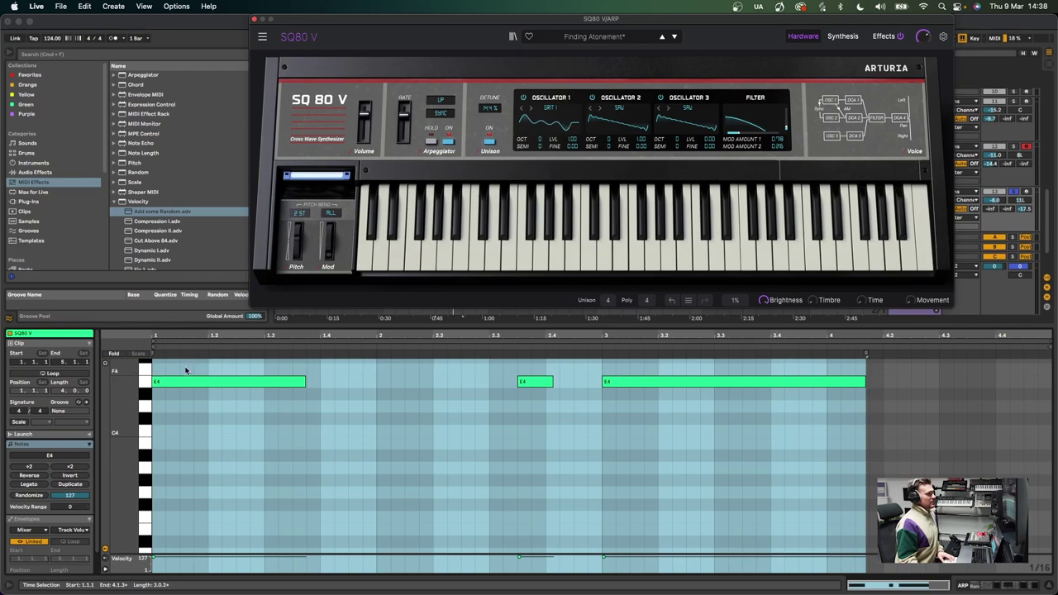
key(space)
scroll(338, 405, up, 2)
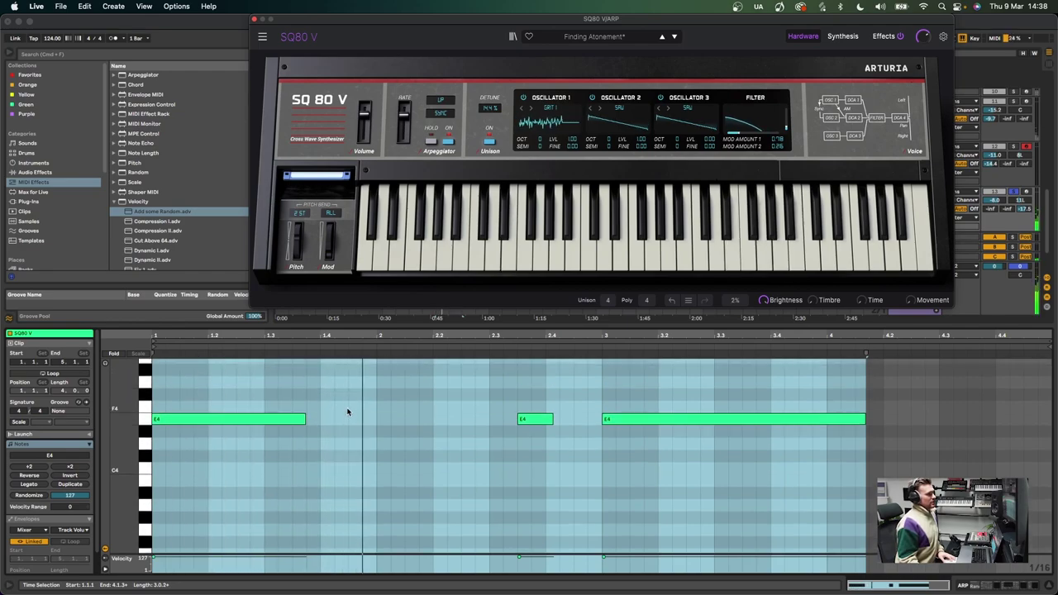
click(476, 346)
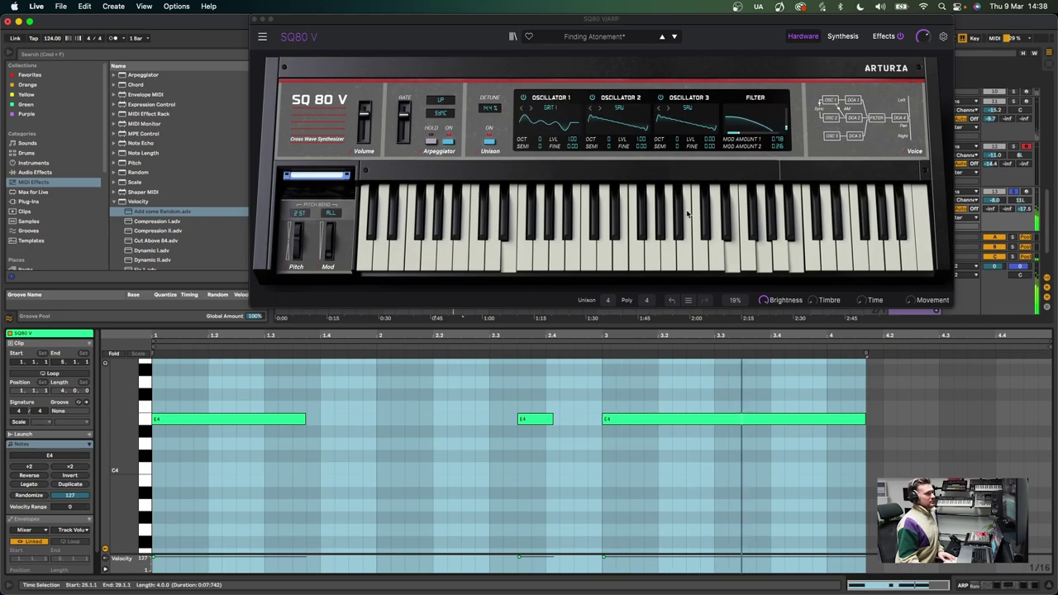
click(256, 18)
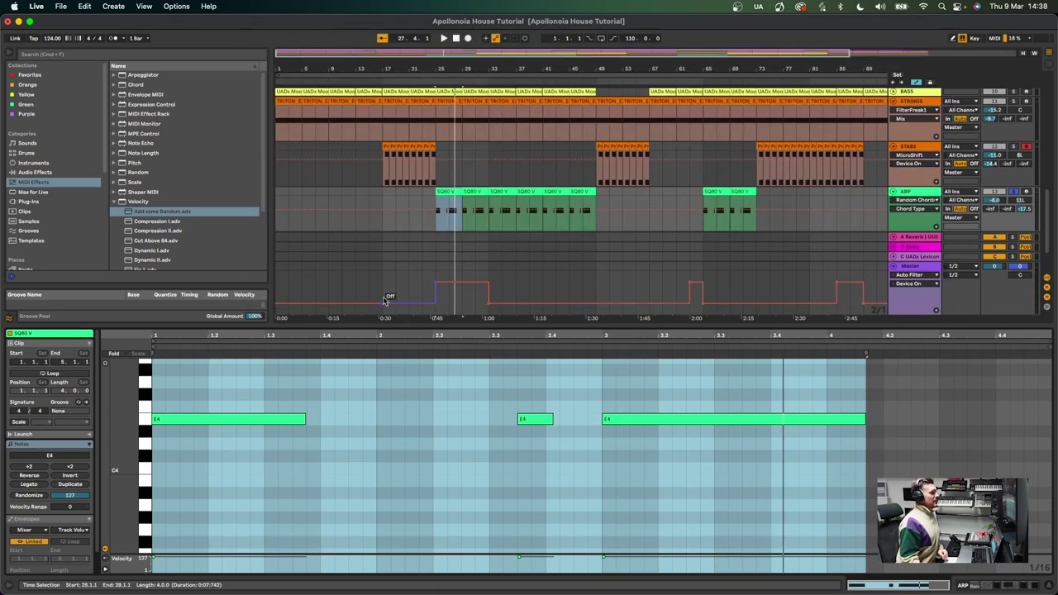
- Show the ARP track's device chain and examine its MicroShift and Pro-Q 3 settings
drag(414, 324, 414, 465)
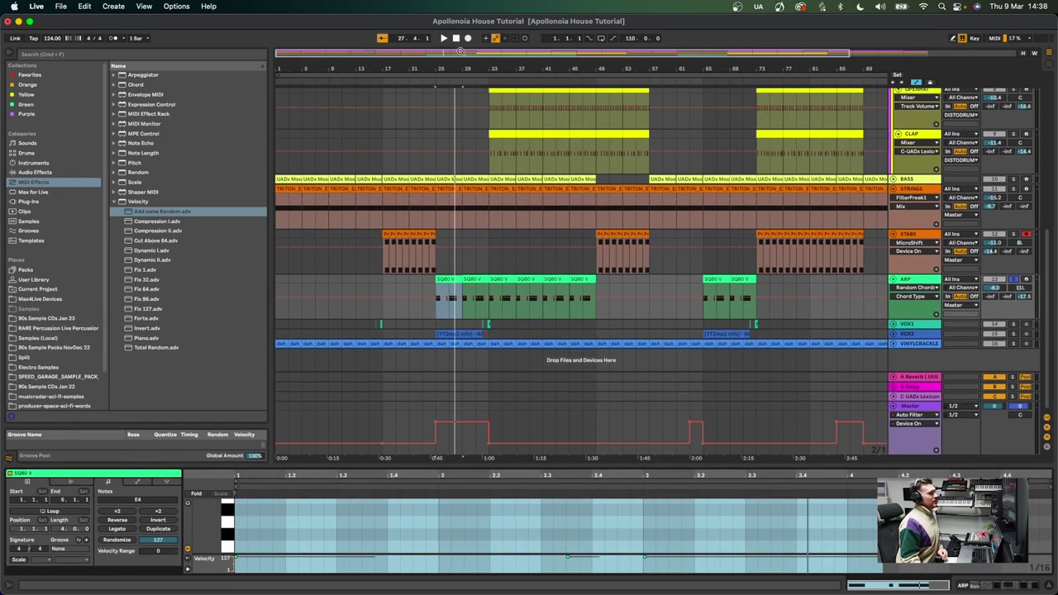
key(minus)
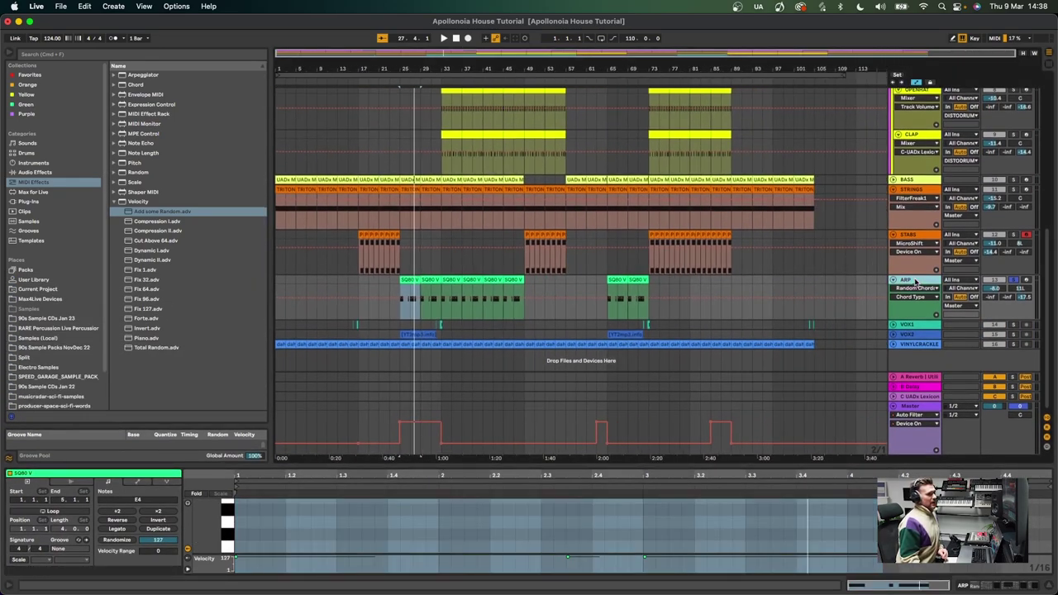
key(shift+Tab)
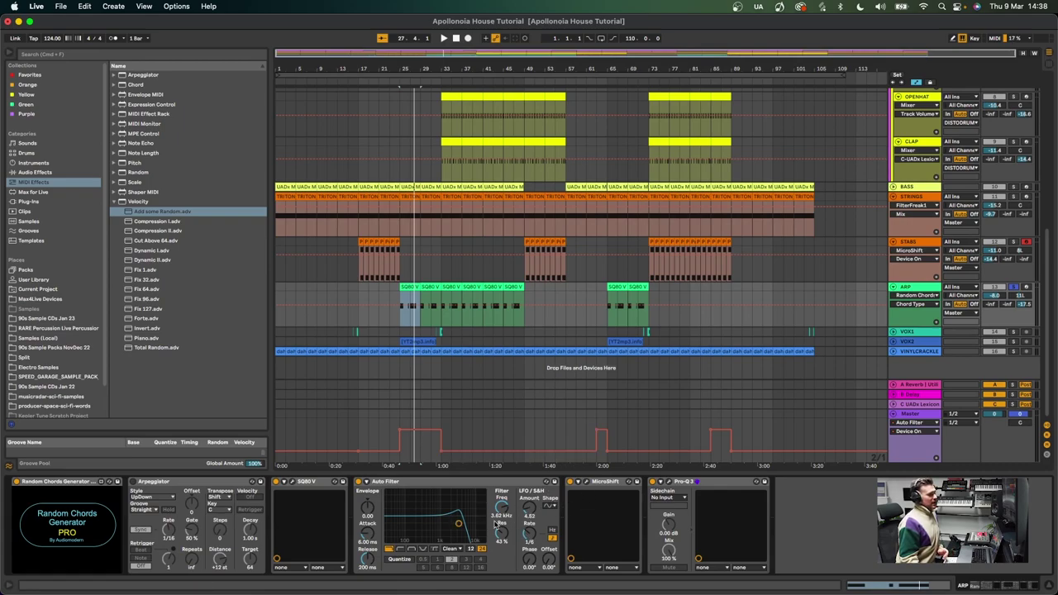
click(585, 483)
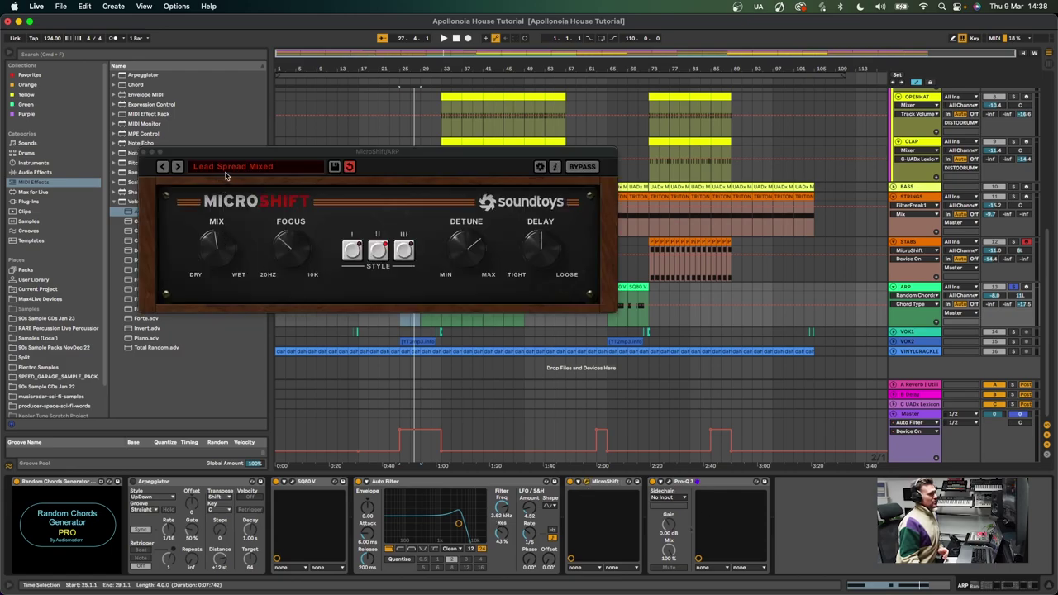
click(144, 154)
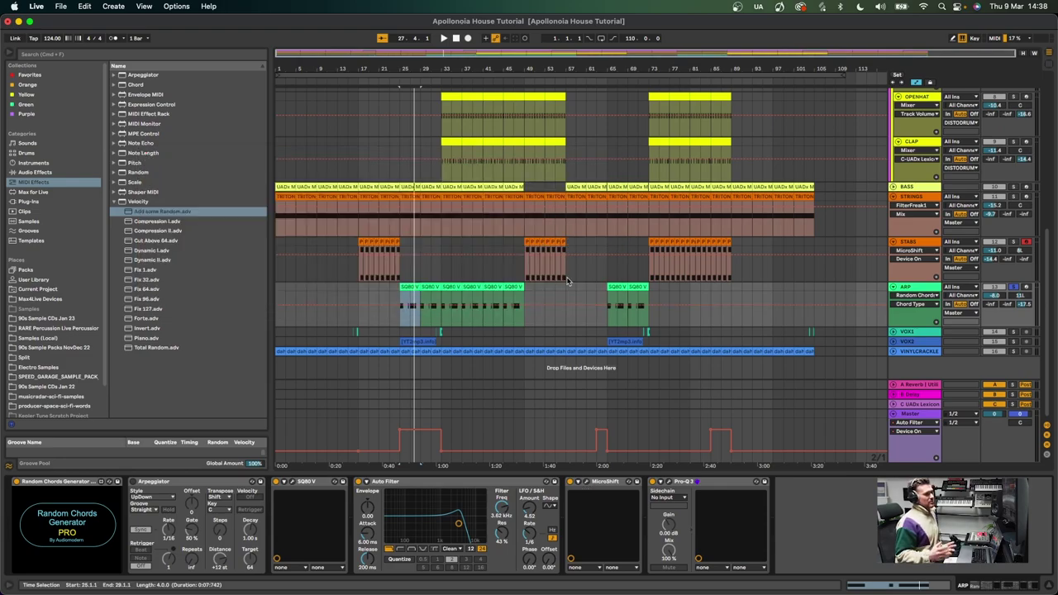
click(672, 484)
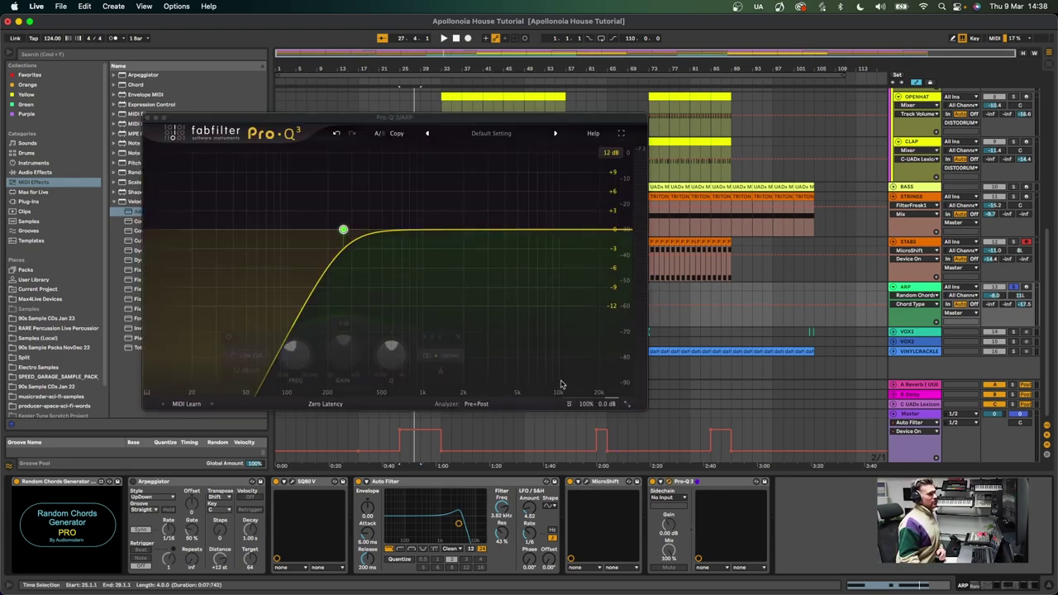
click(144, 117)
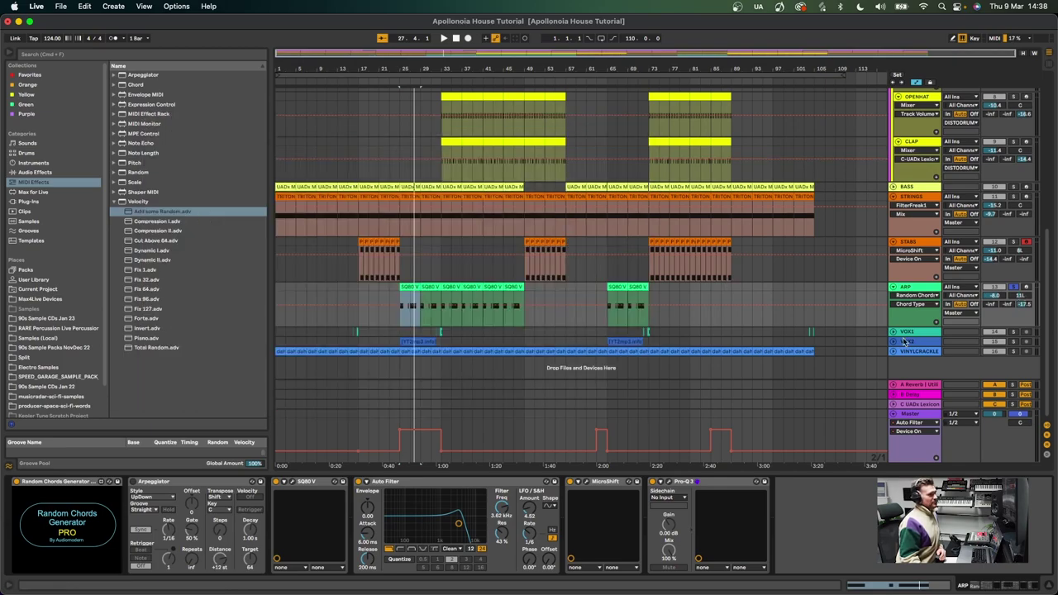
- Fold the ARP and STABS tracks, and audition the VOX1 vocal soloed from just before bar 33
click(893, 287)
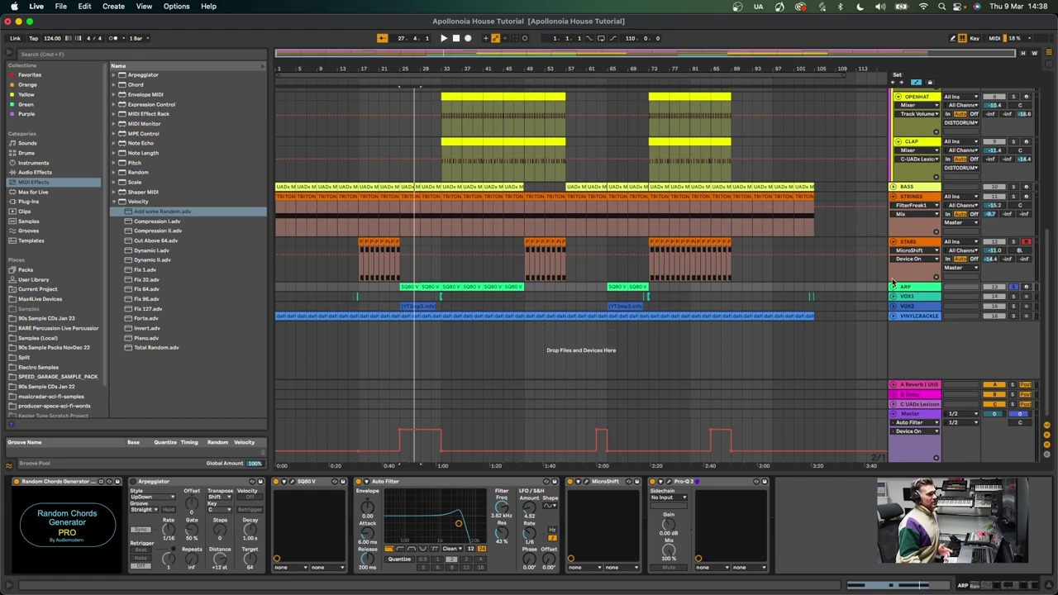
click(894, 242)
click(918, 261)
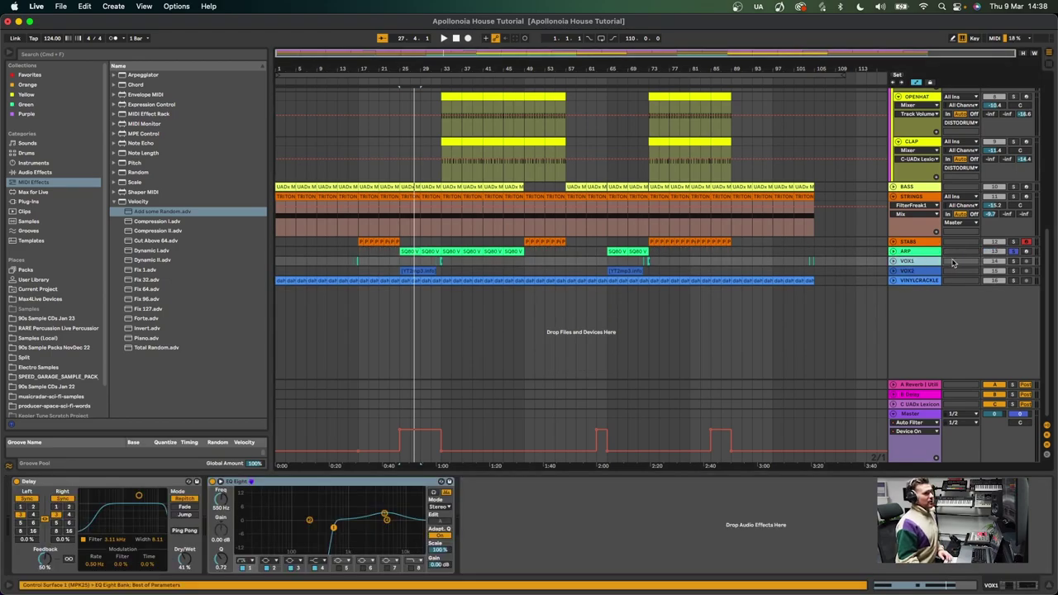
click(439, 266)
key(space)
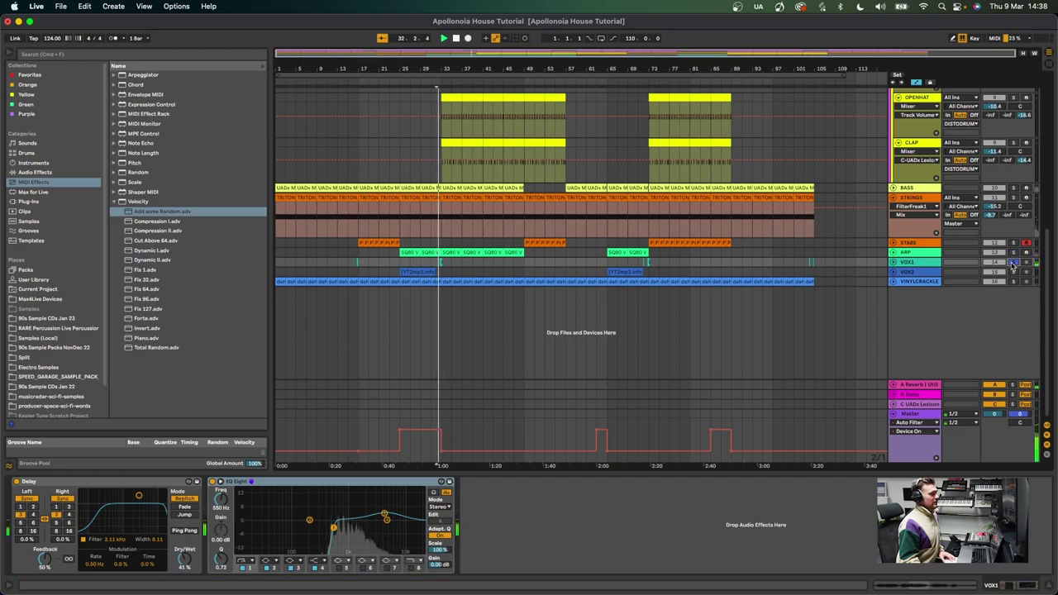
- Open the MOONTALKS vocal clip on VOX1 just before bar 33 and examine its waveform
click(440, 262)
scroll(441, 262, up, 2)
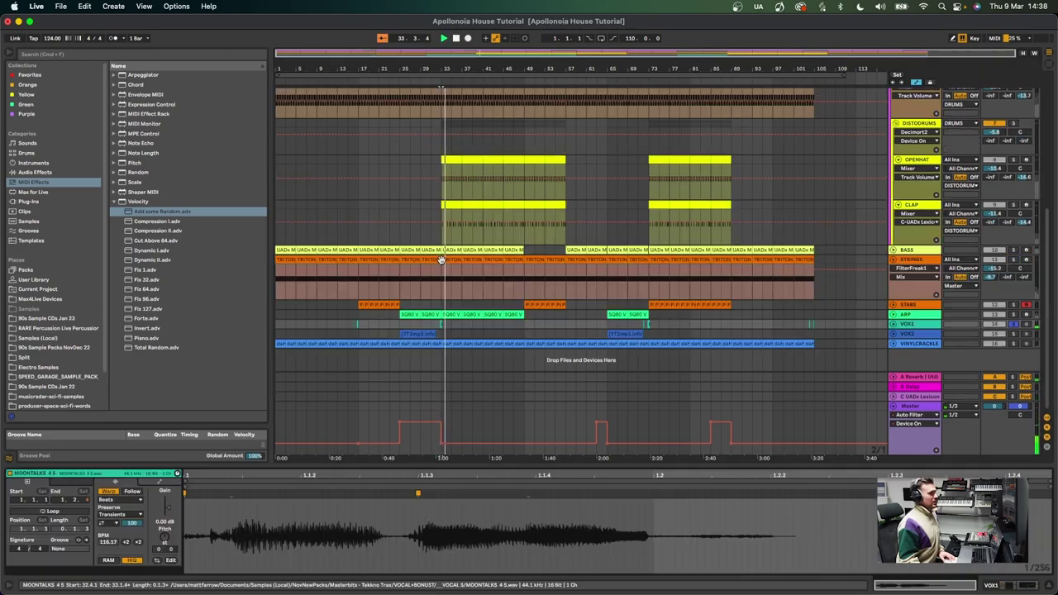
click(345, 536)
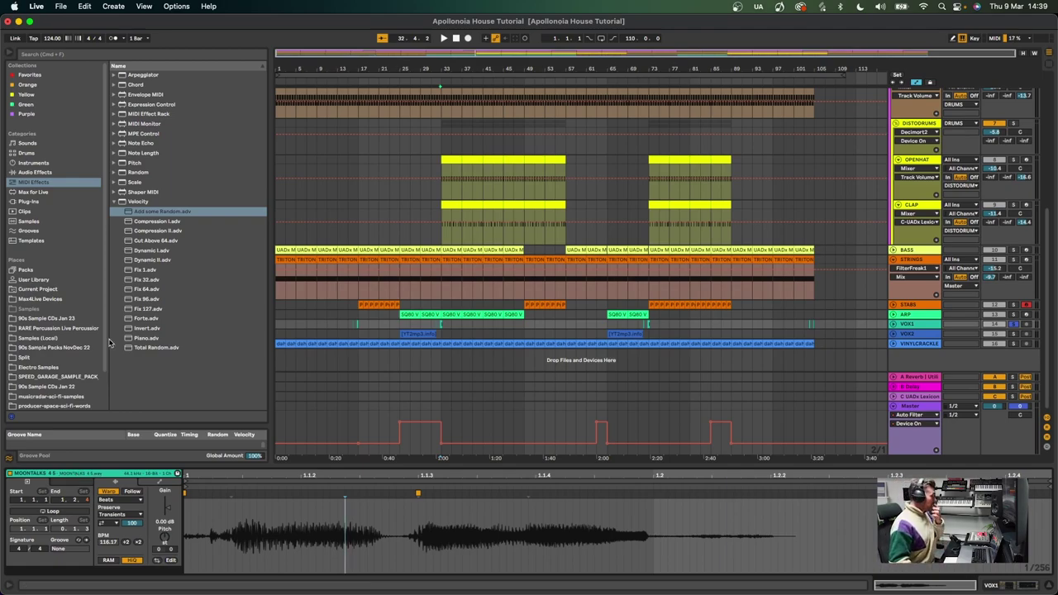
- Search the Samples (Local) folder for moontalks, expand the result folders down to the vocals, and preview several MOONTALKS samples
click(104, 55)
text(moontail)
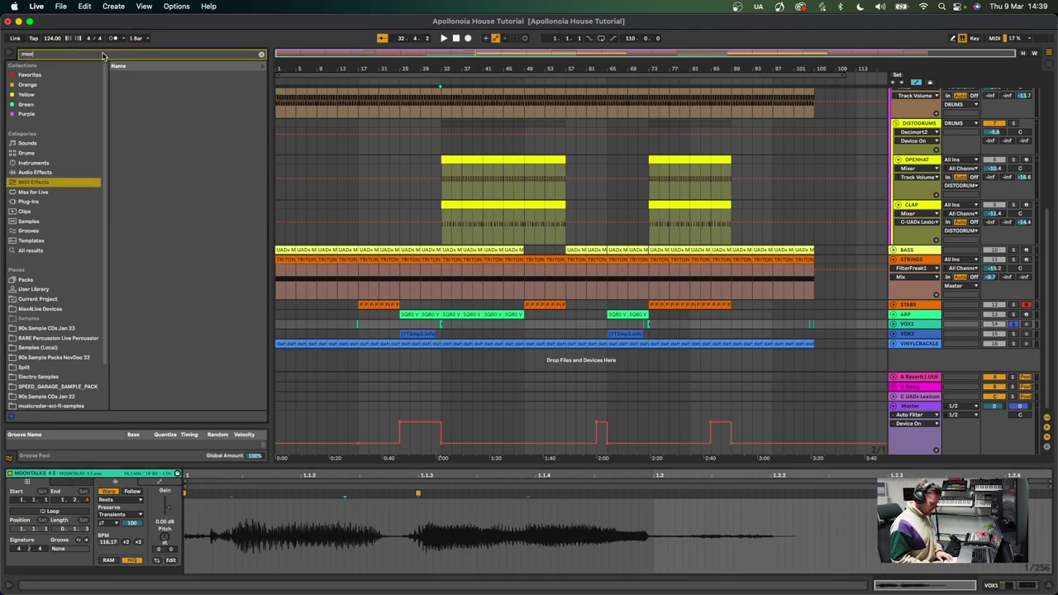
click(53, 348)
click(116, 74)
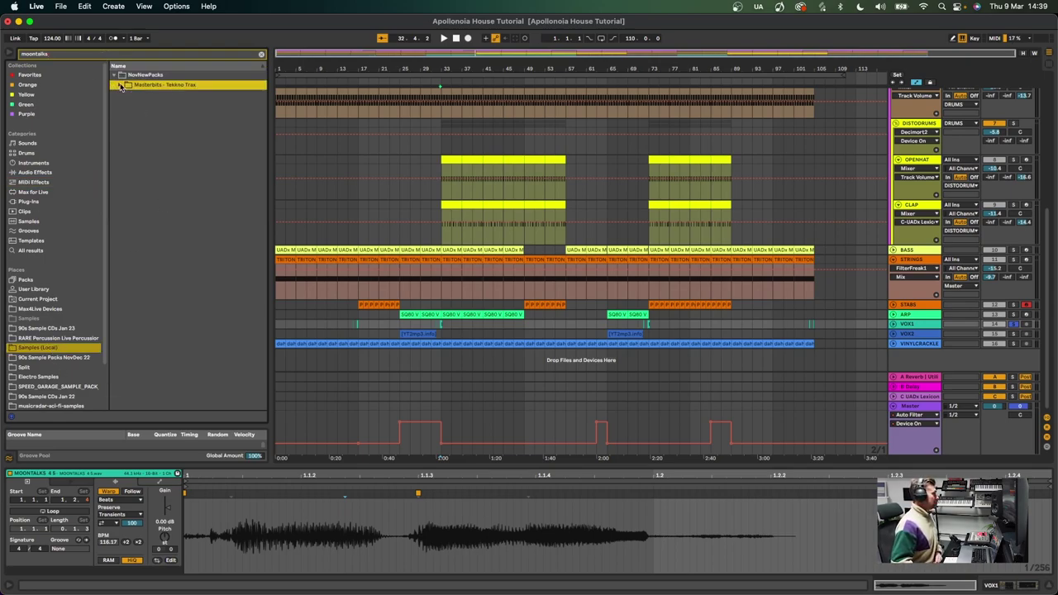
click(174, 153)
click(190, 328)
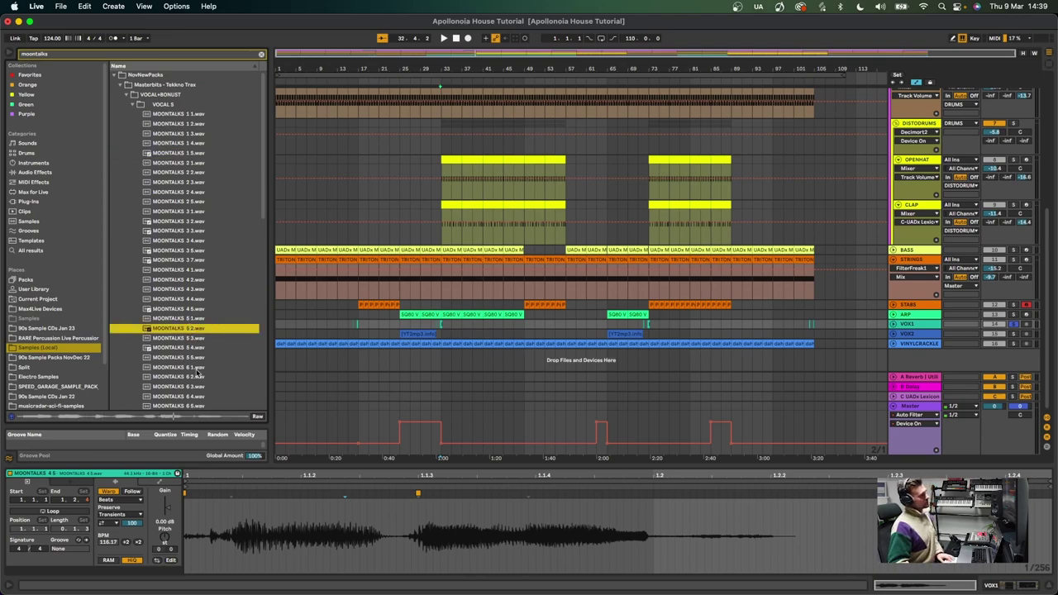
click(197, 367)
scroll(197, 368, down, 4)
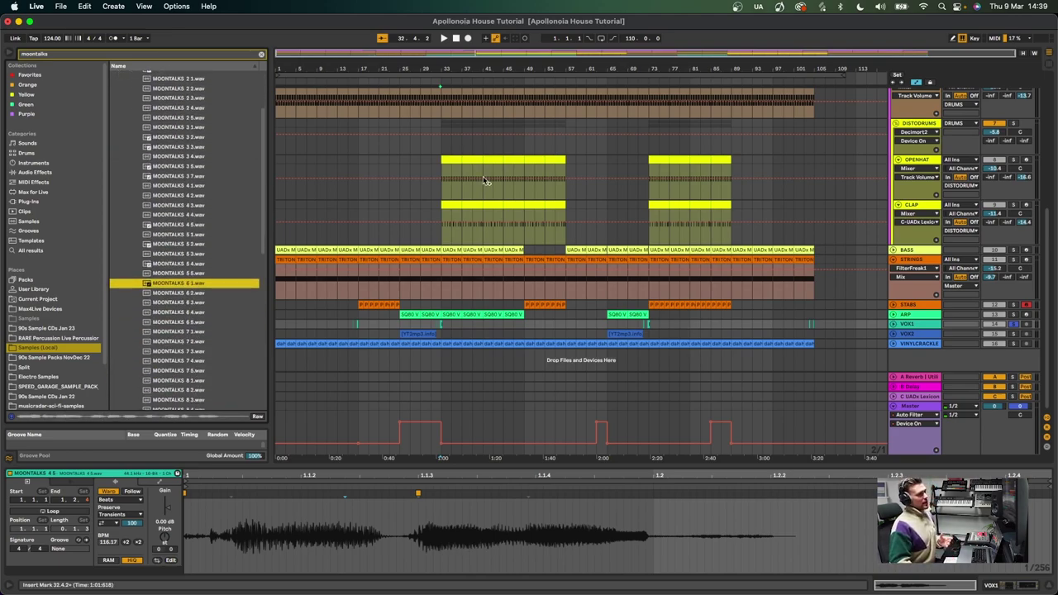
- Show VOX1's Delay and EQ Eight, audition its vocal clips from bar 32, and unfold the track to view its mixer levels
key(plus)
key(plus)
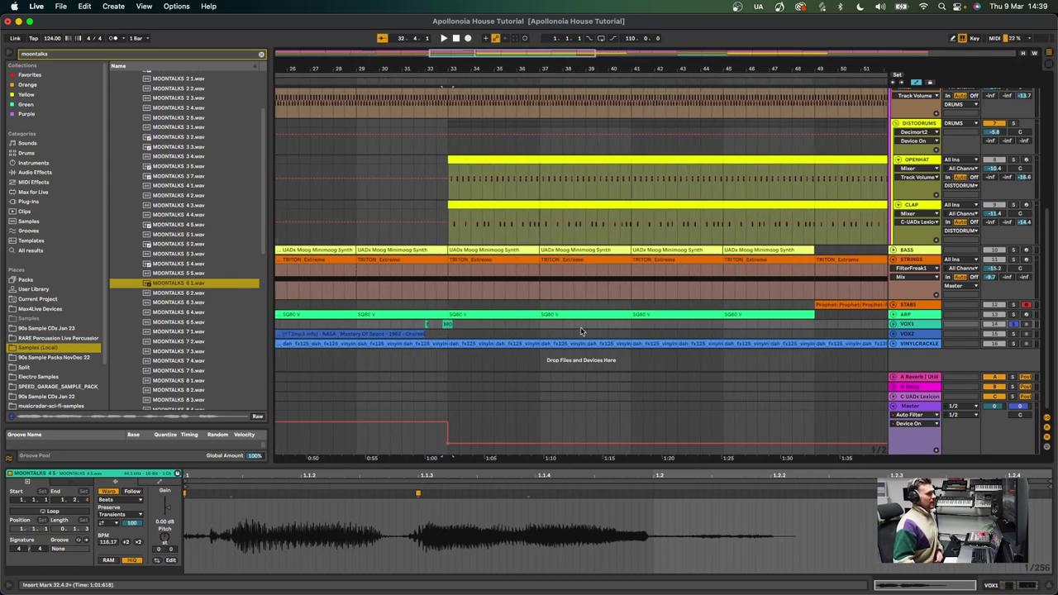
click(909, 323)
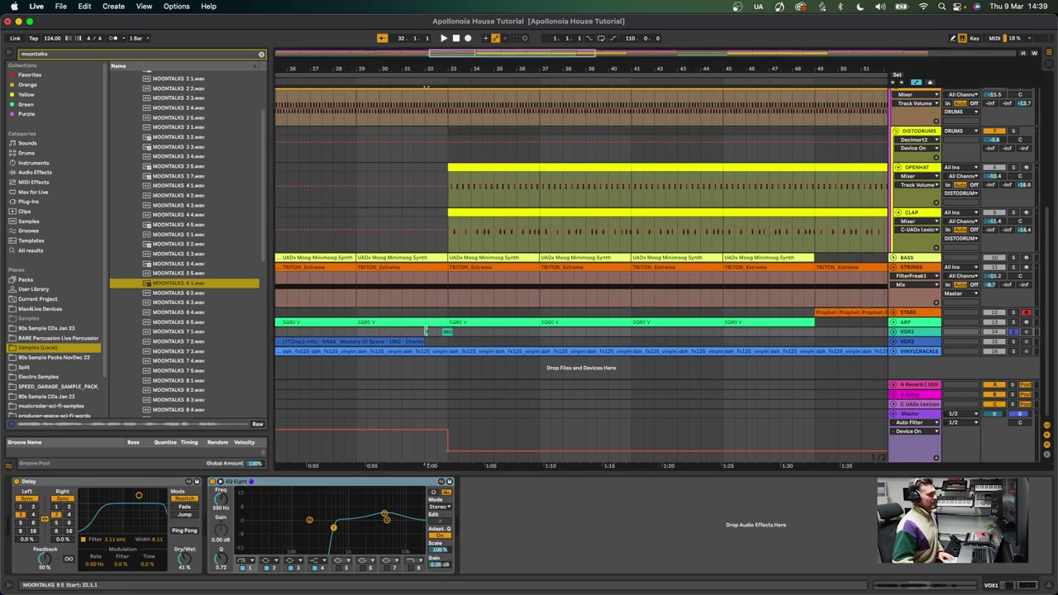
key(space)
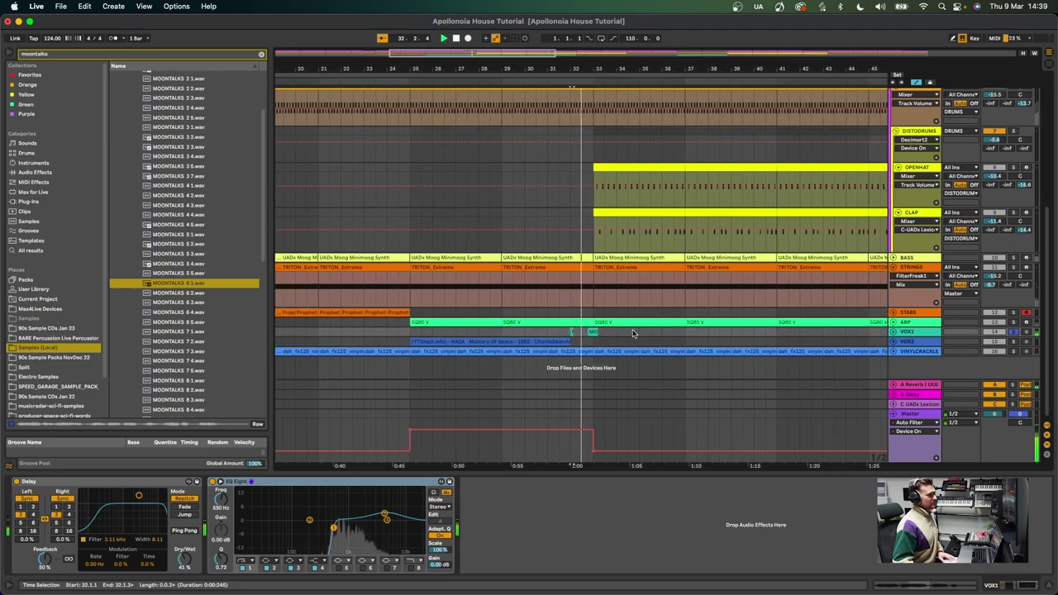
click(893, 331)
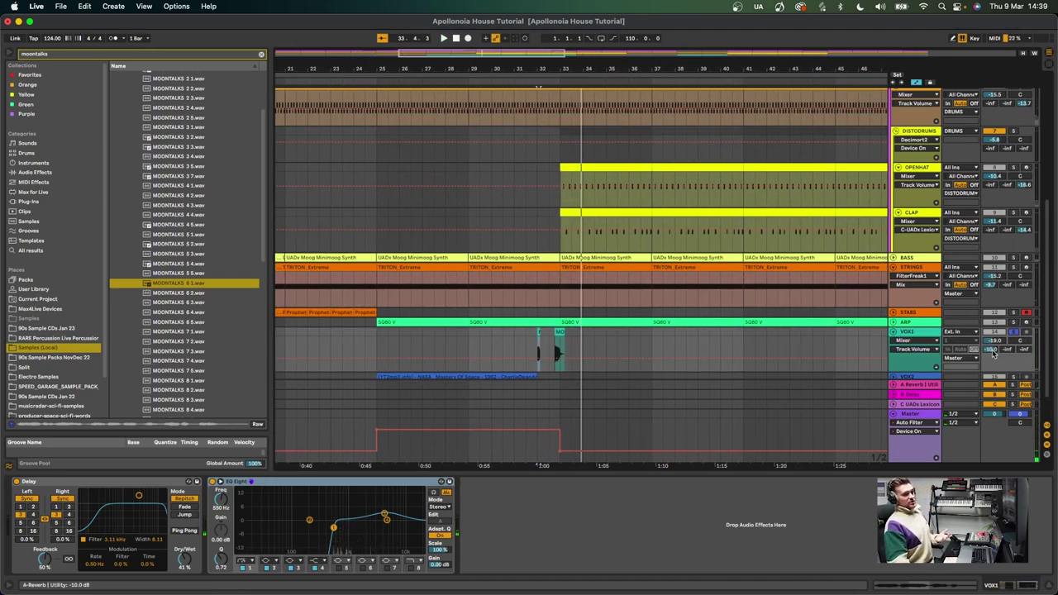
scroll(579, 347, down, 2)
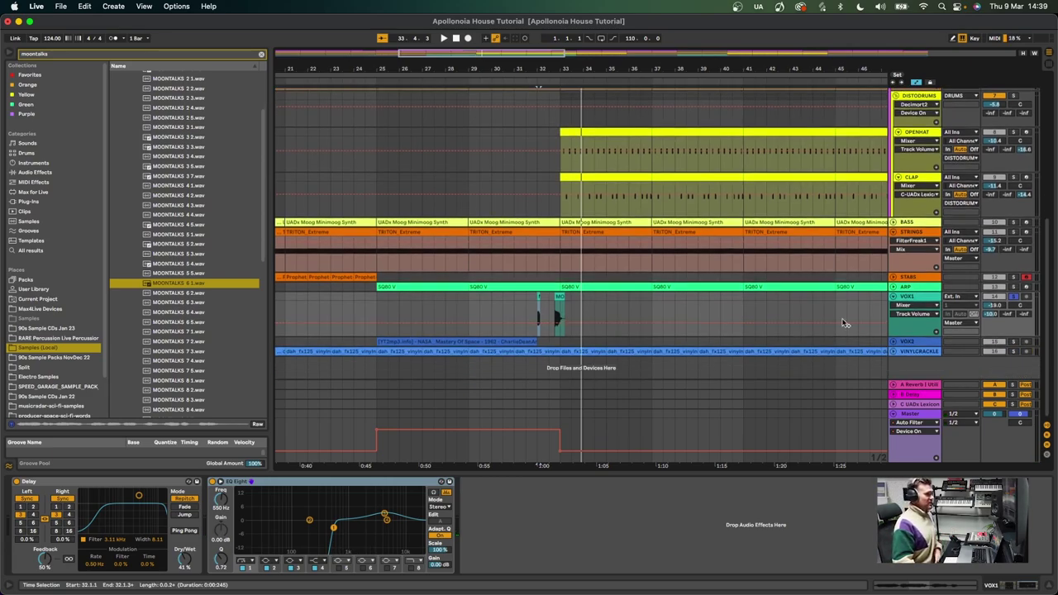
- Audition the NASA speech clip on VOX2 from bar 25, open its waveform, and solo the track
click(379, 334)
key(space)
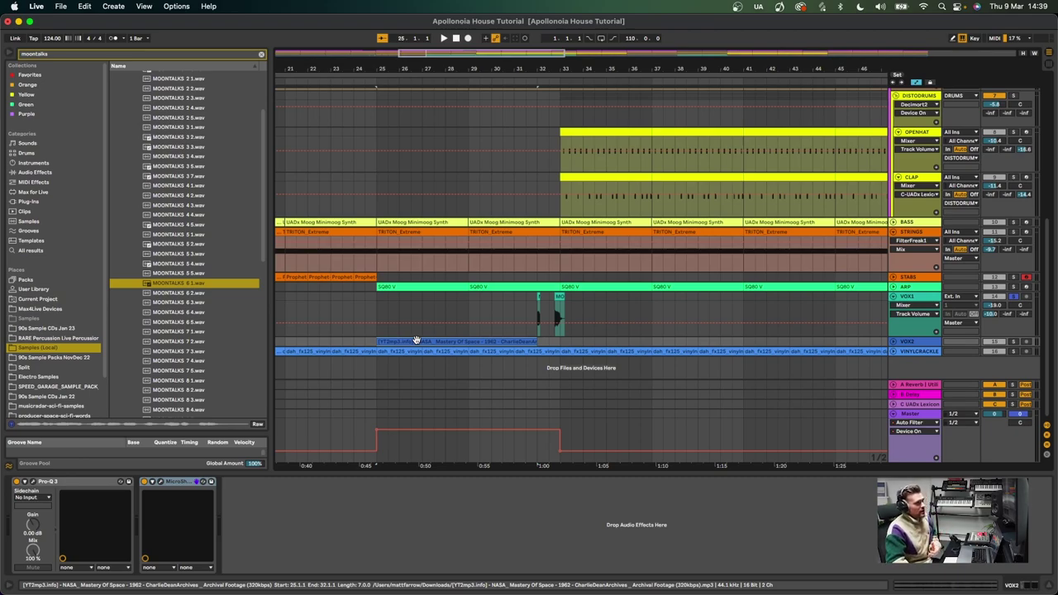
double_click(416, 341)
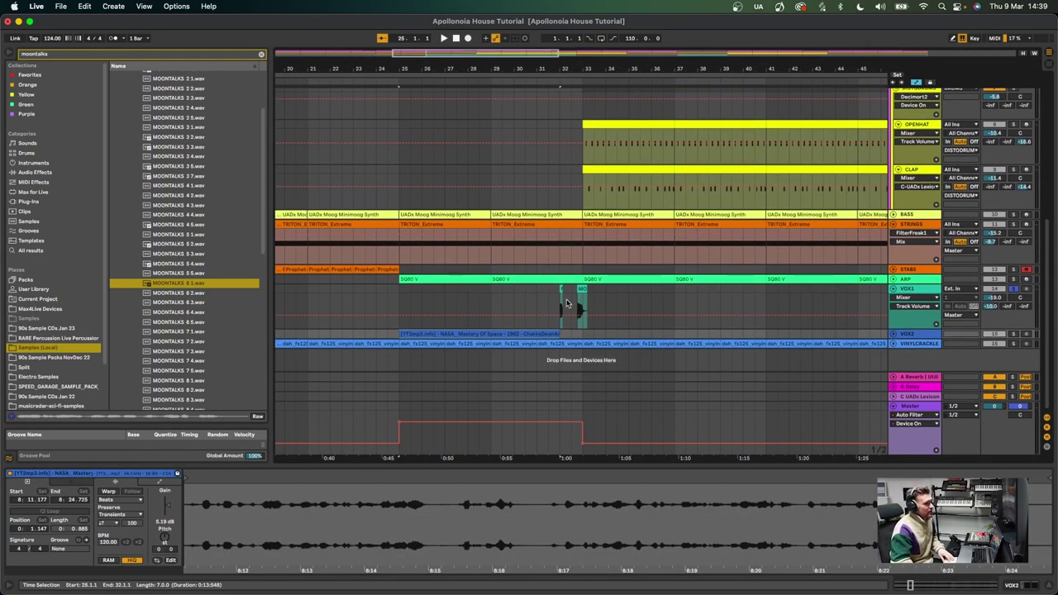
click(909, 333)
click(1011, 333)
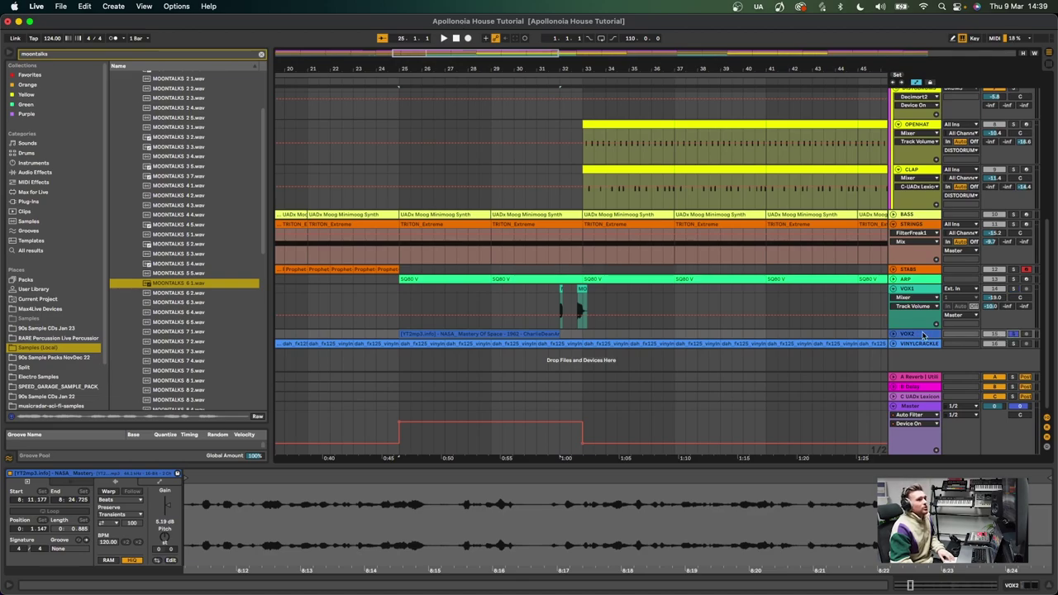
- Show VOX2's device chain and examine its Pro-Q 3 curve, closing the plug-in window at the end
click(924, 334)
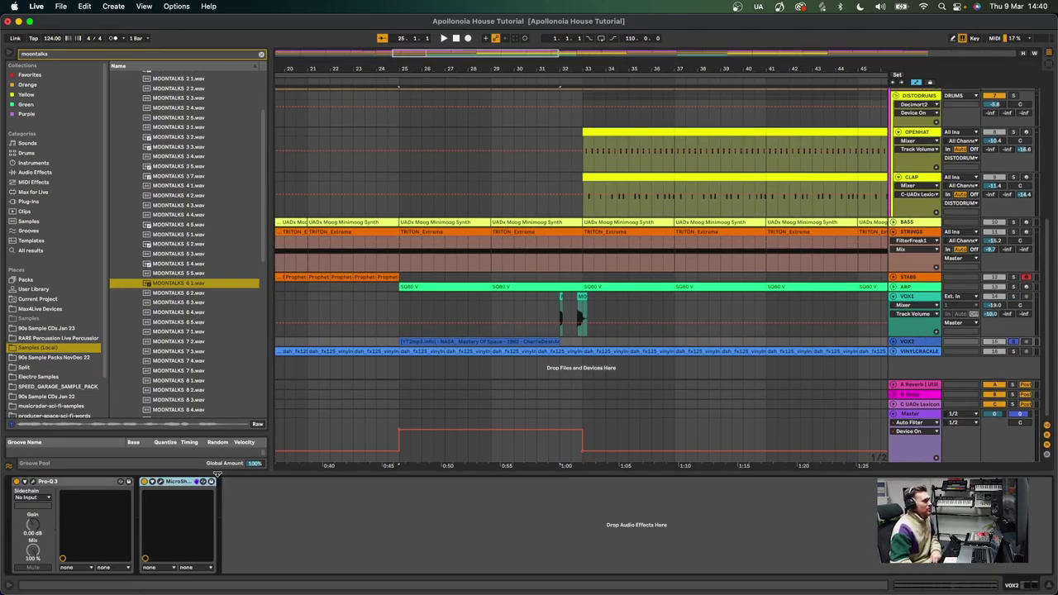
click(34, 482)
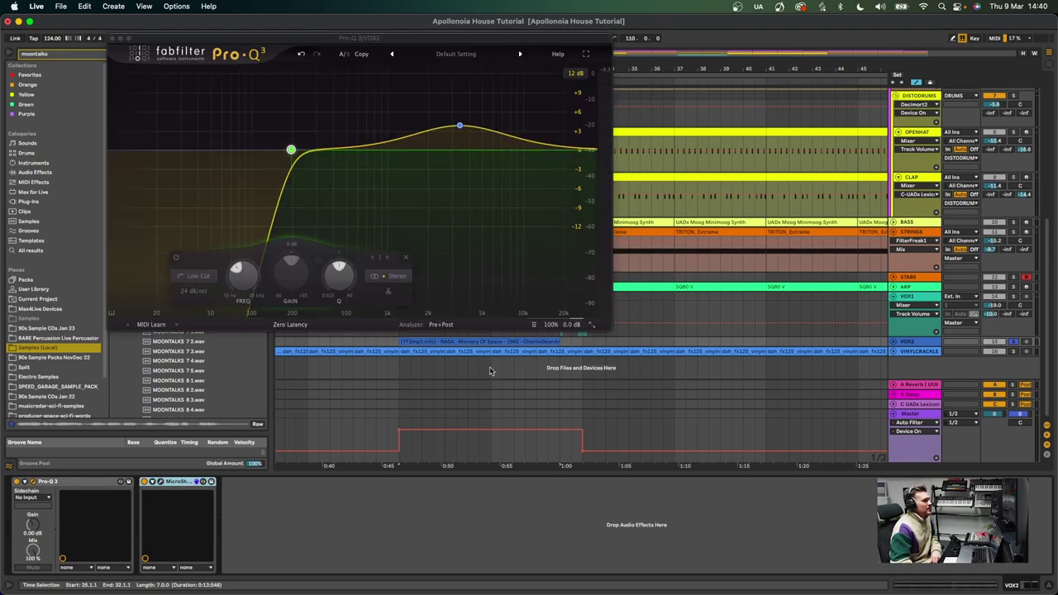
click(113, 39)
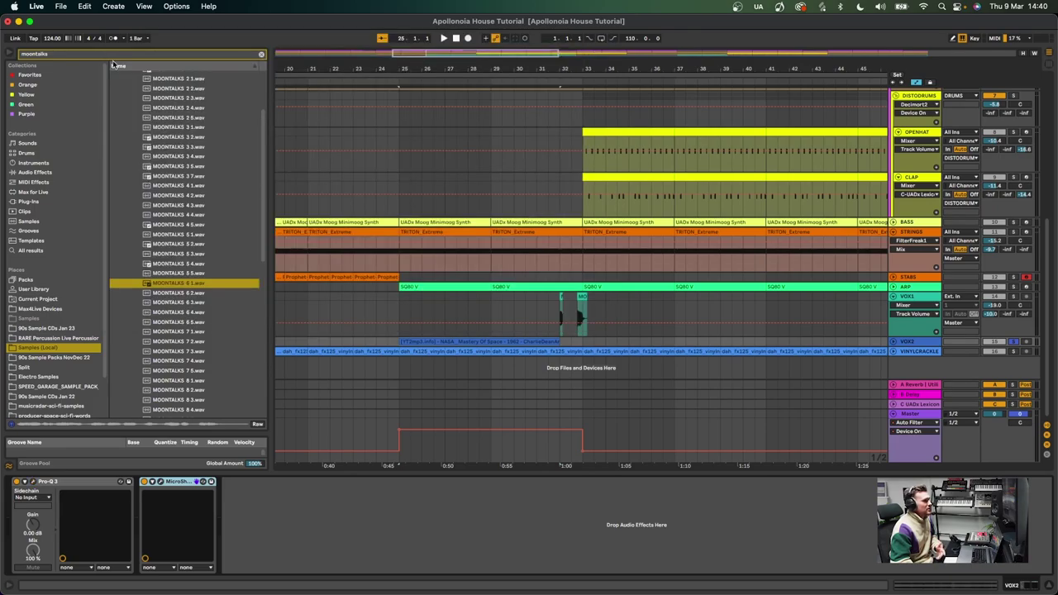
- Examine VOX2's MicroShift settings and audition the speech with the effect switched on and off, closing the plug-in window at the end
click(160, 483)
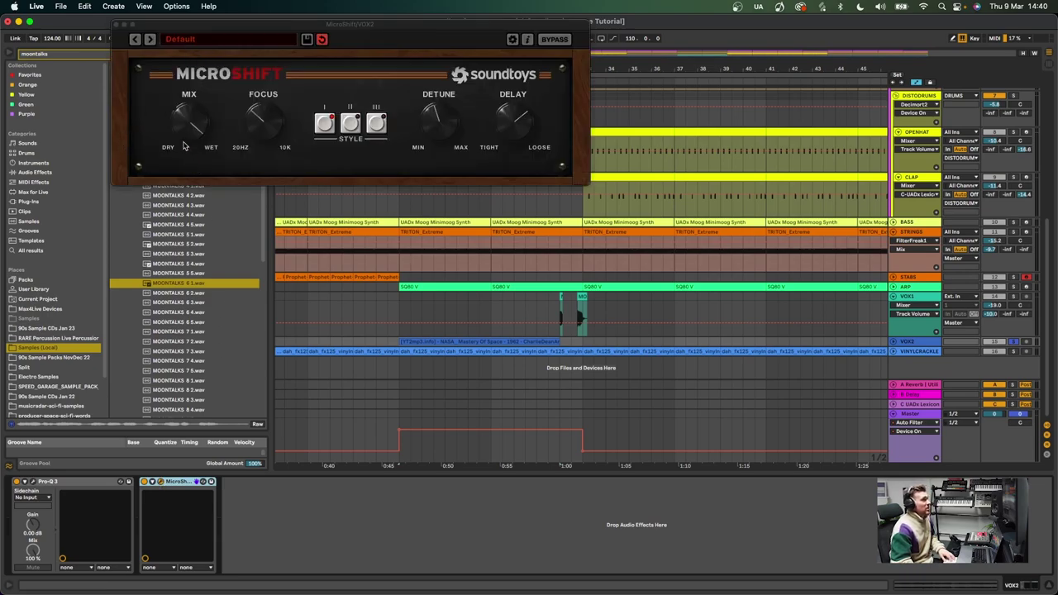
key(space)
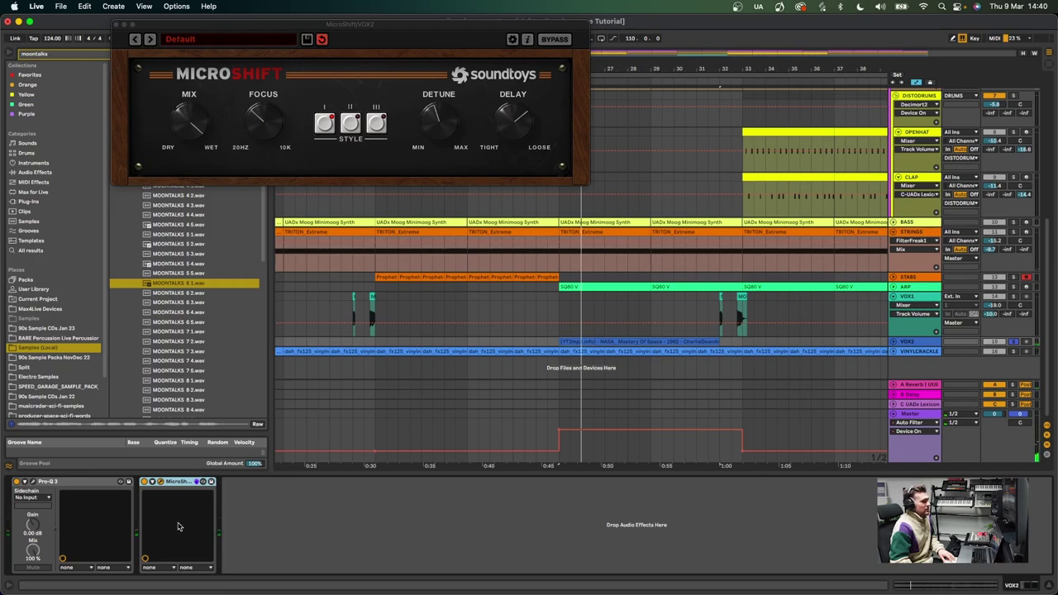
click(146, 482)
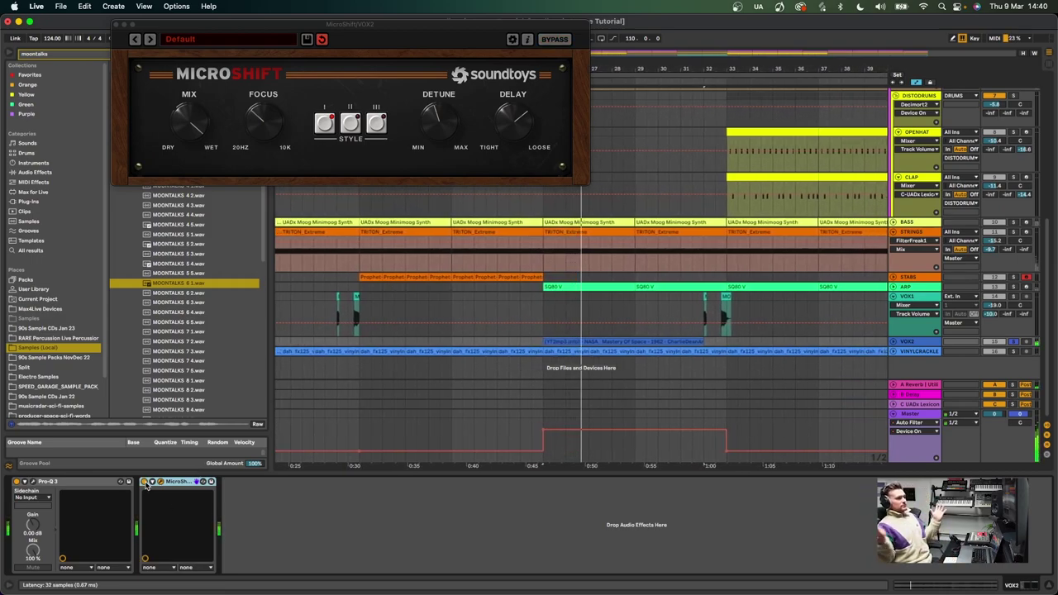
click(178, 331)
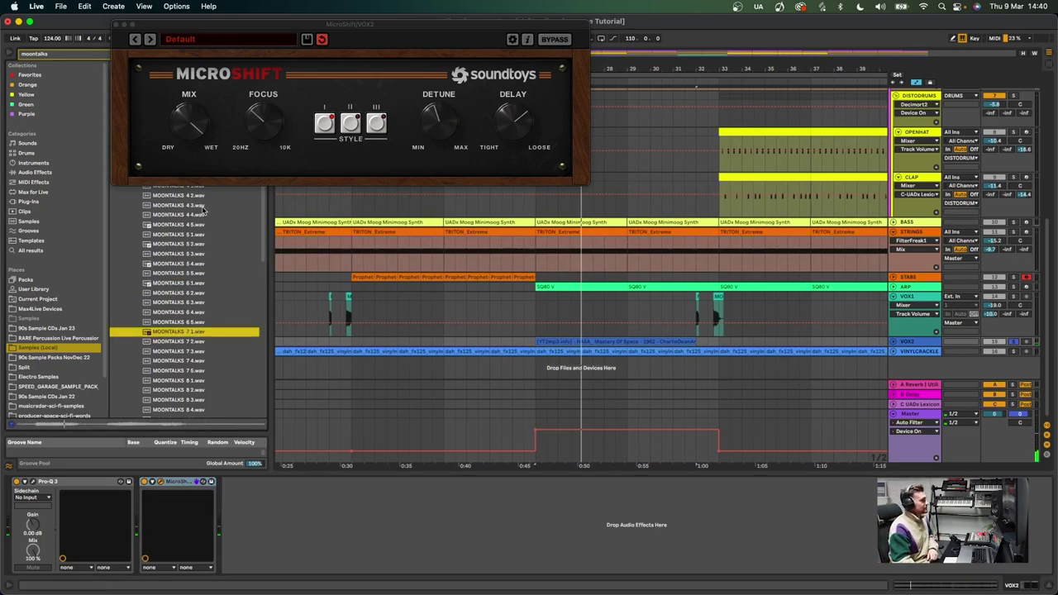
click(117, 24)
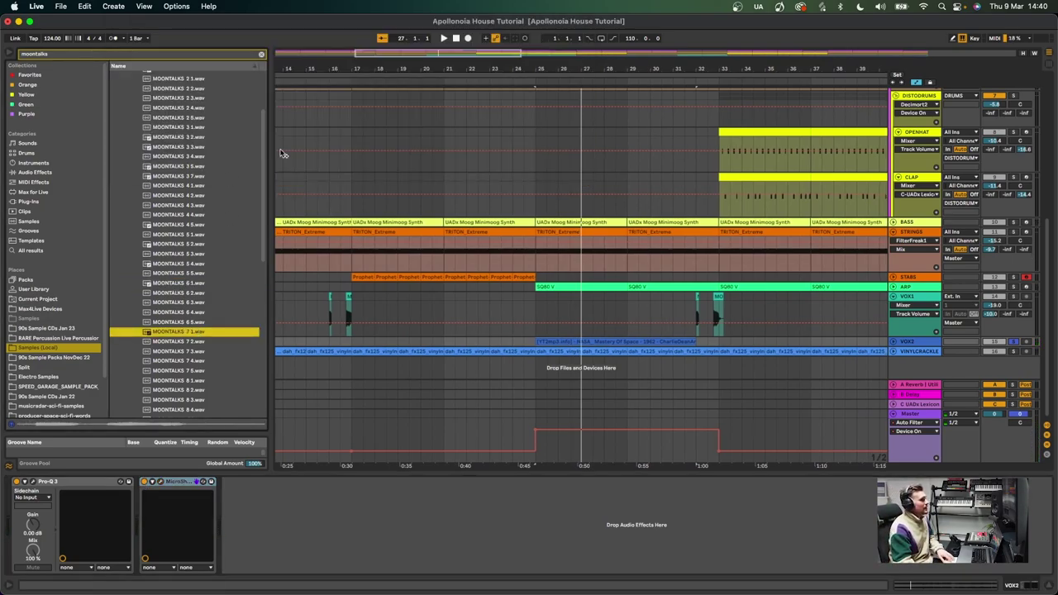
- Unfold VOX2 to view its mixer levels, and audition the speech clip unsoloed in the full mix
click(892, 342)
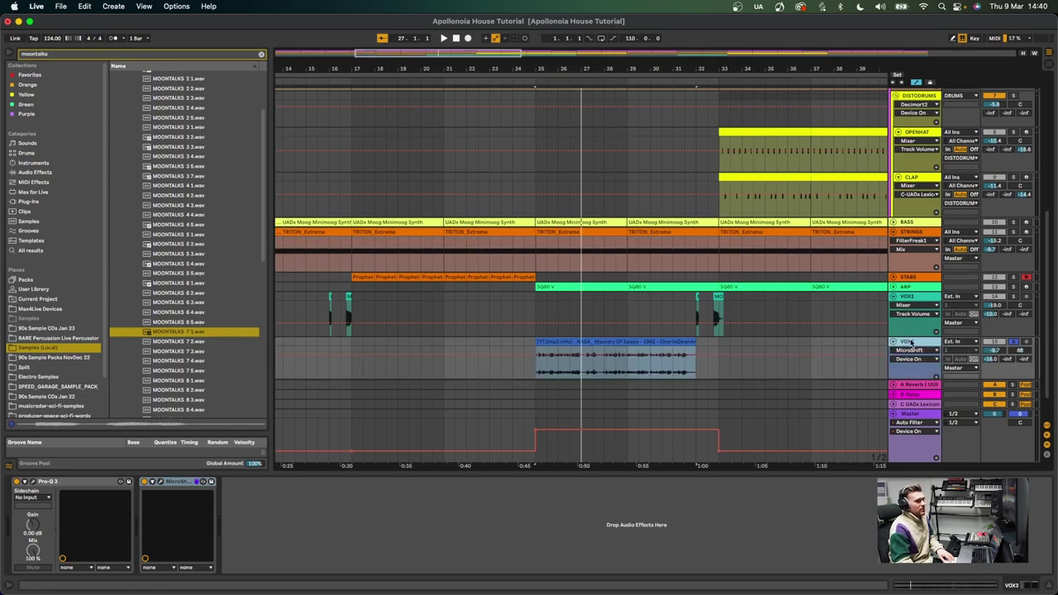
scroll(910, 342, down, 2)
scroll(973, 322, down, 1)
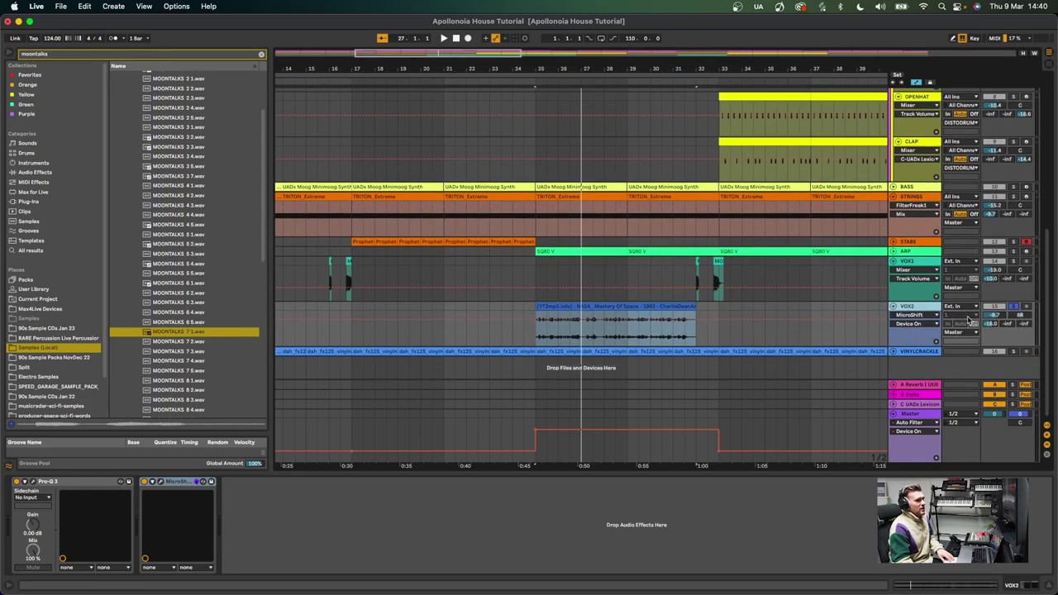
key(space)
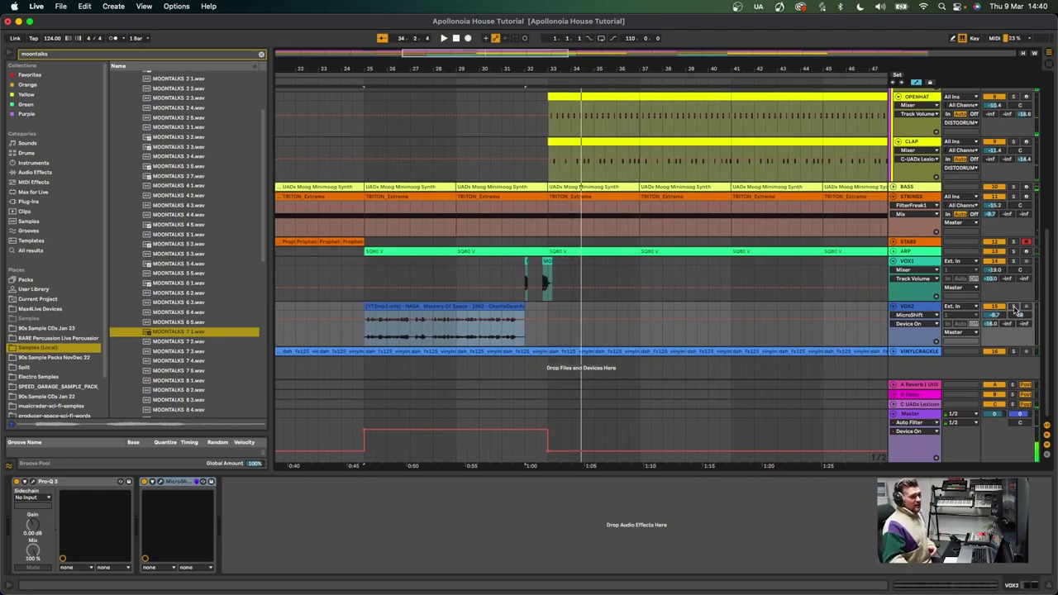
- Examine VINYLCRACKLE's EQ Eight and vinyl noise clip, then audition it from bar 41 soloed and in the full mix
click(937, 353)
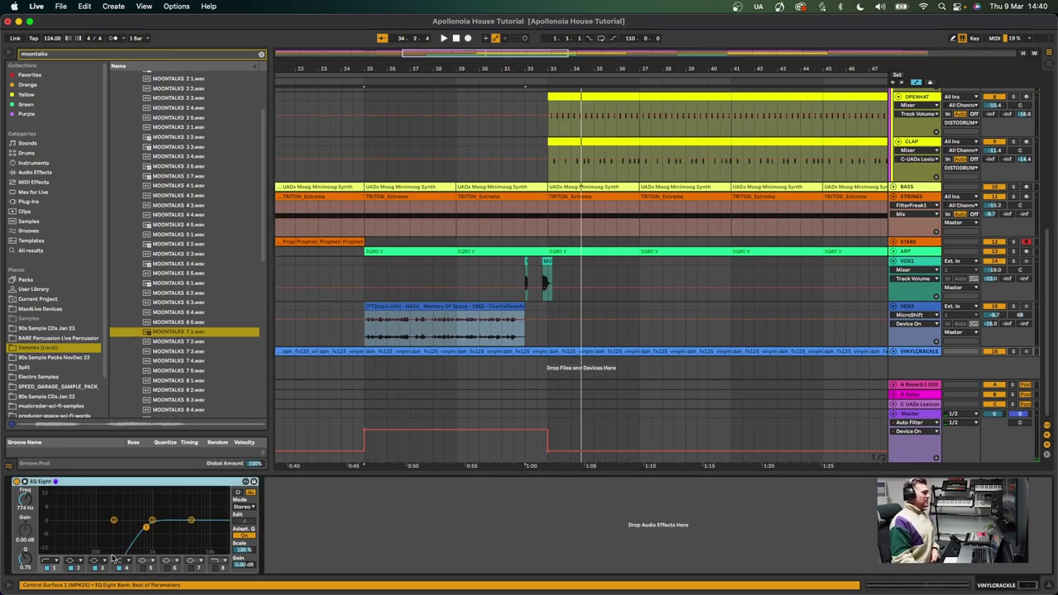
click(740, 352)
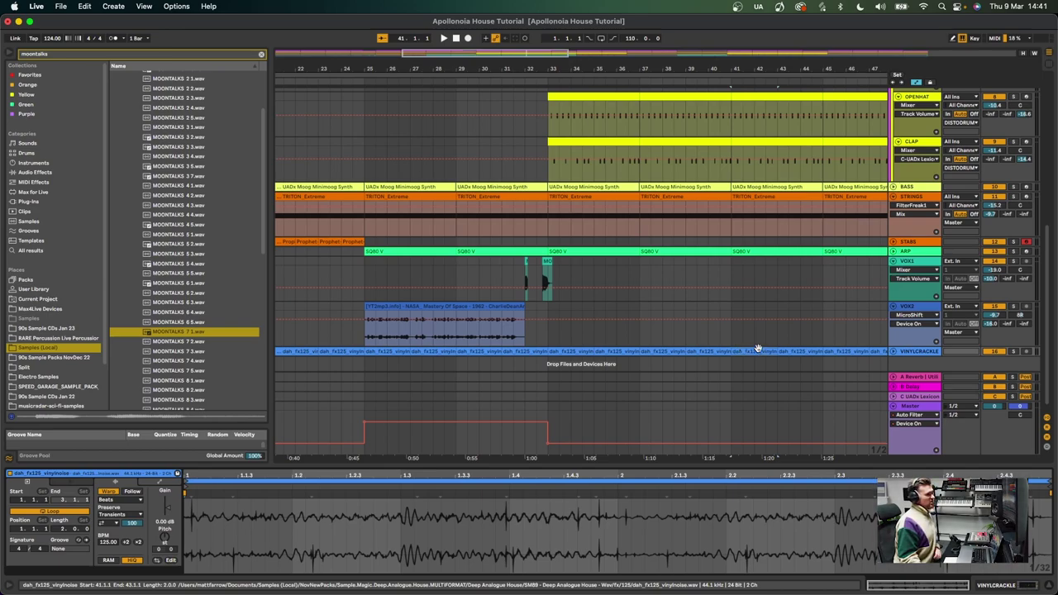
key(space)
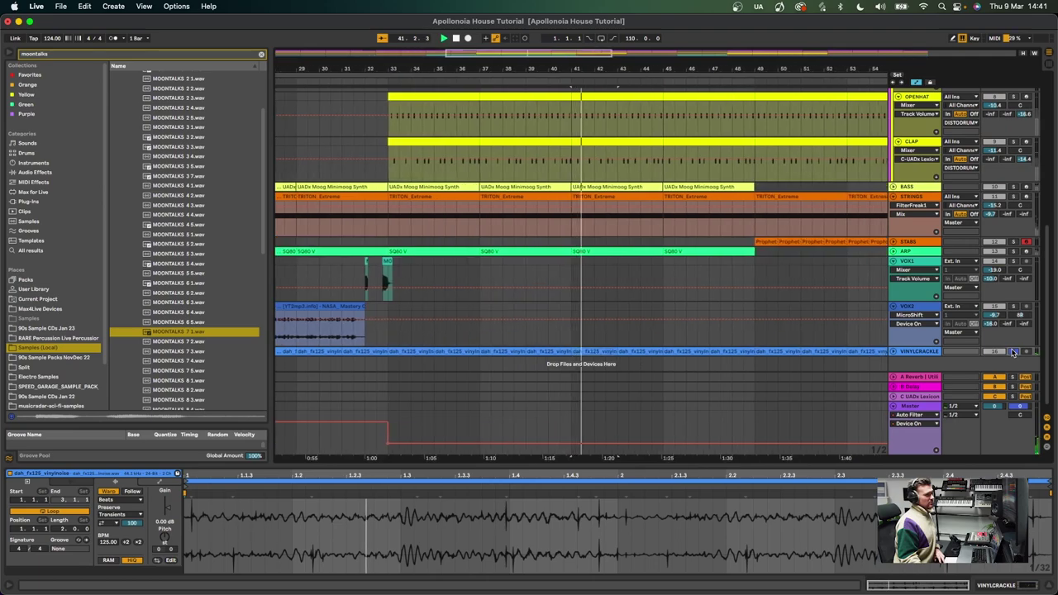
key(minus)
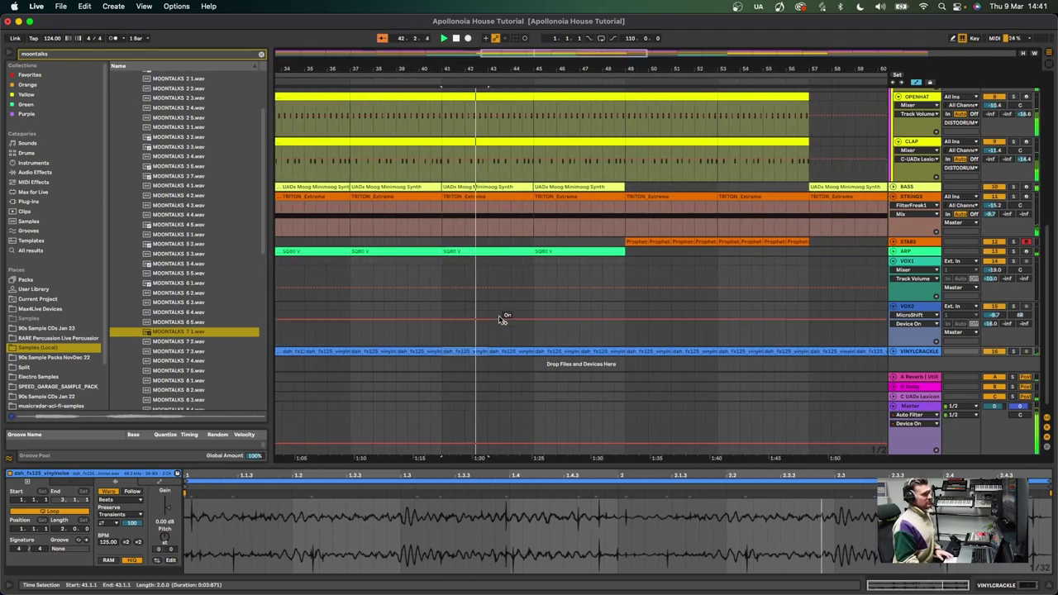
key(minus)
scroll(506, 280, up, 8)
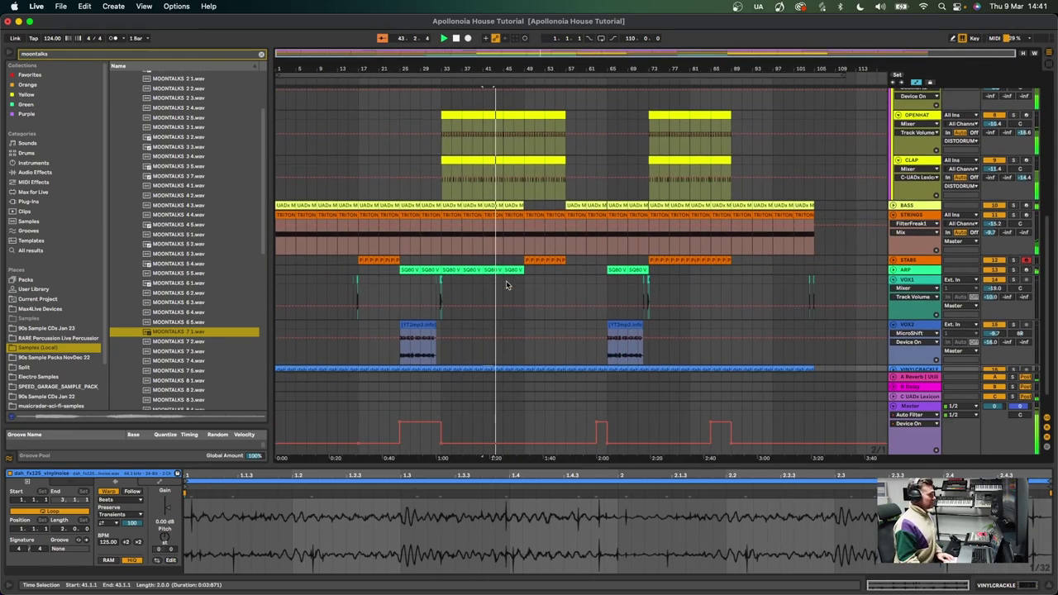
key(space)
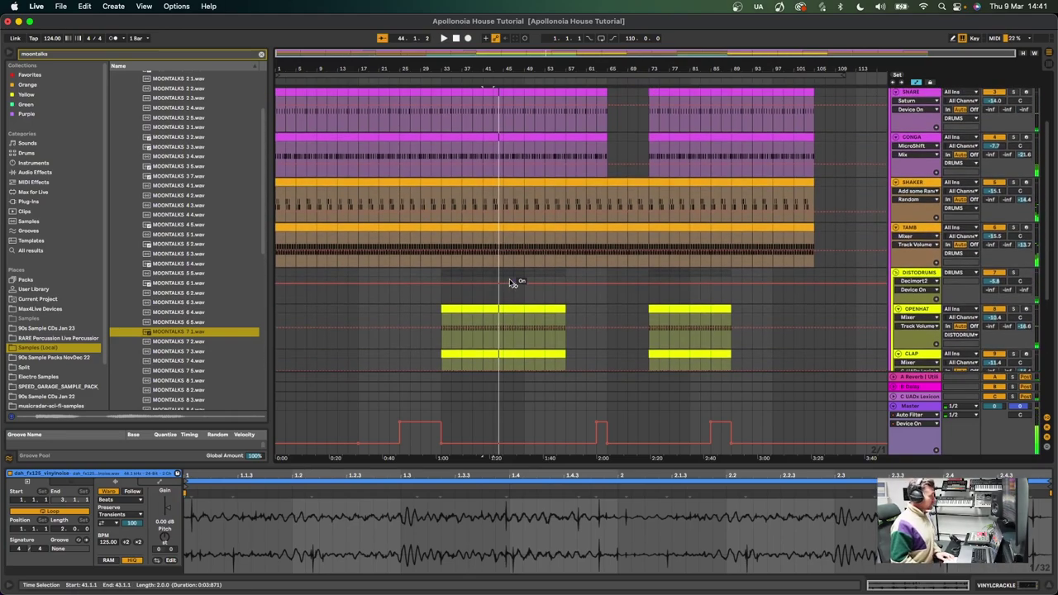
- Save the set, show the Master track's device chain, and switch on its Audio Effect Rack
key(super+s)
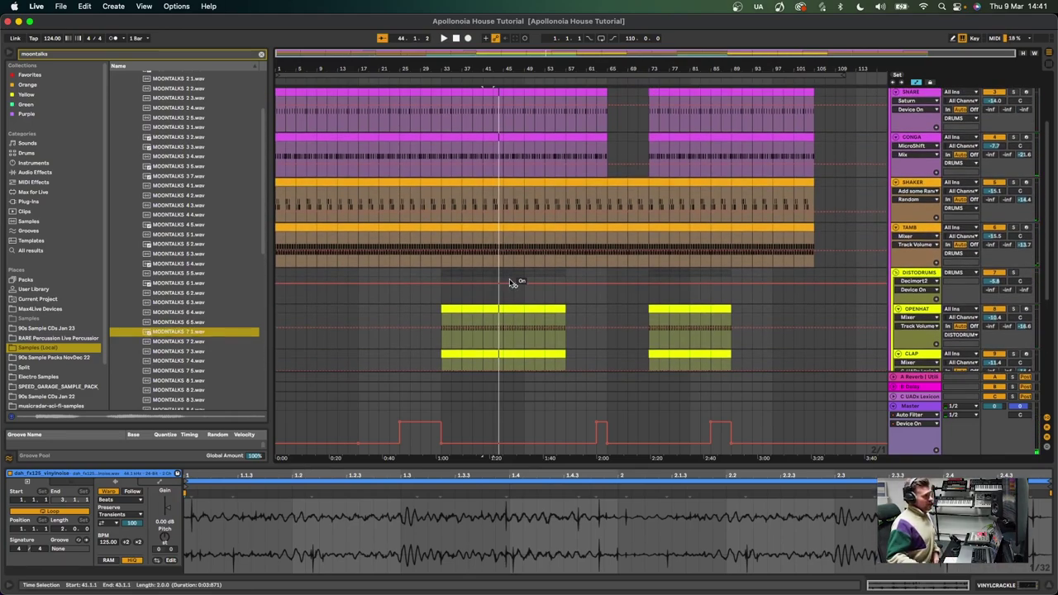
scroll(727, 290, down, 6)
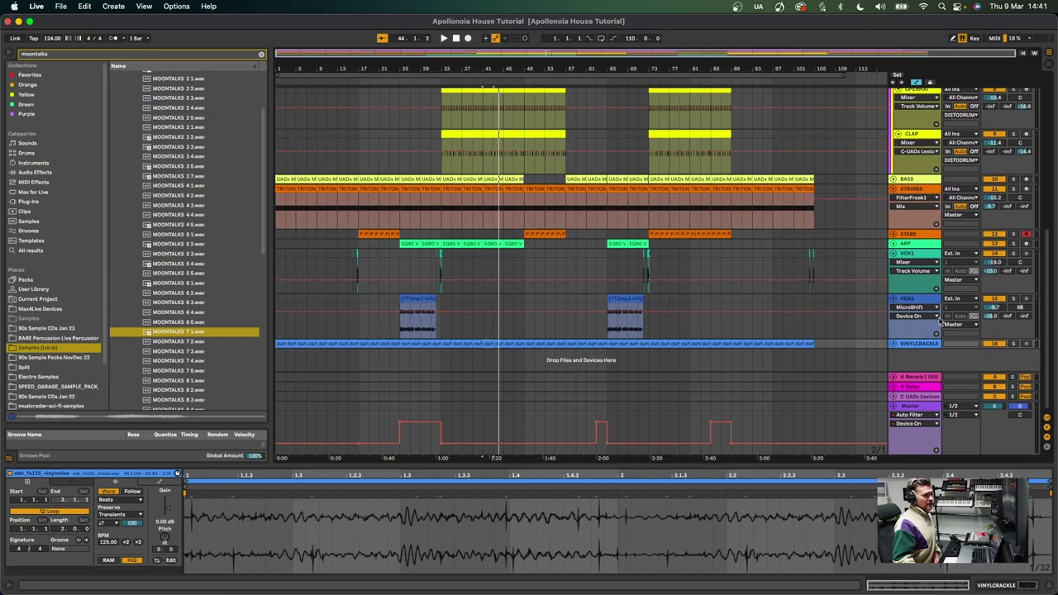
click(915, 397)
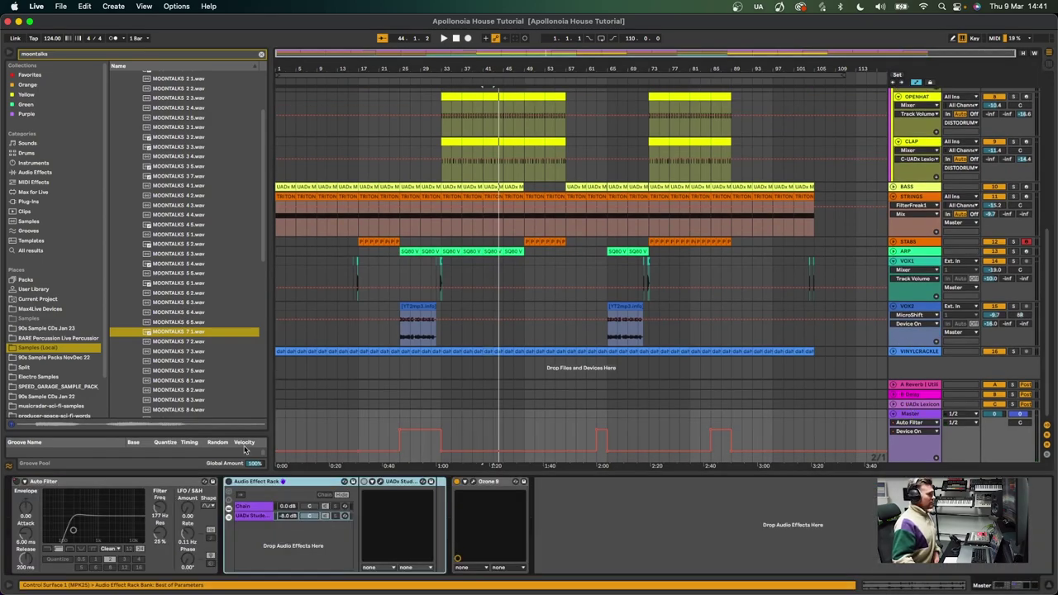
click(235, 480)
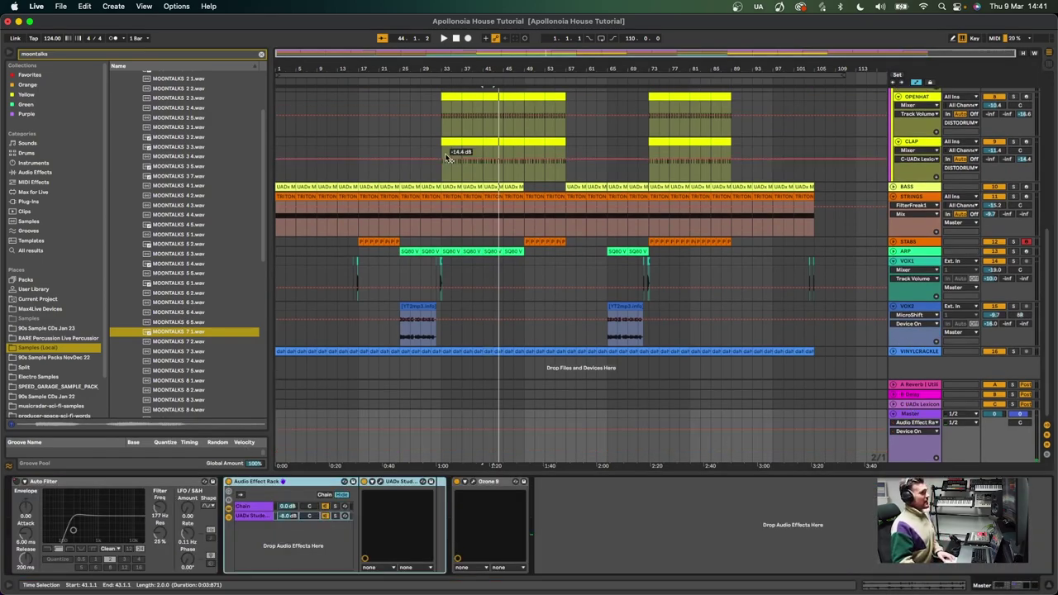
- Audition the full mix through the Master rack from just before bar 33, raising the computer's volume
click(438, 99)
key(space)
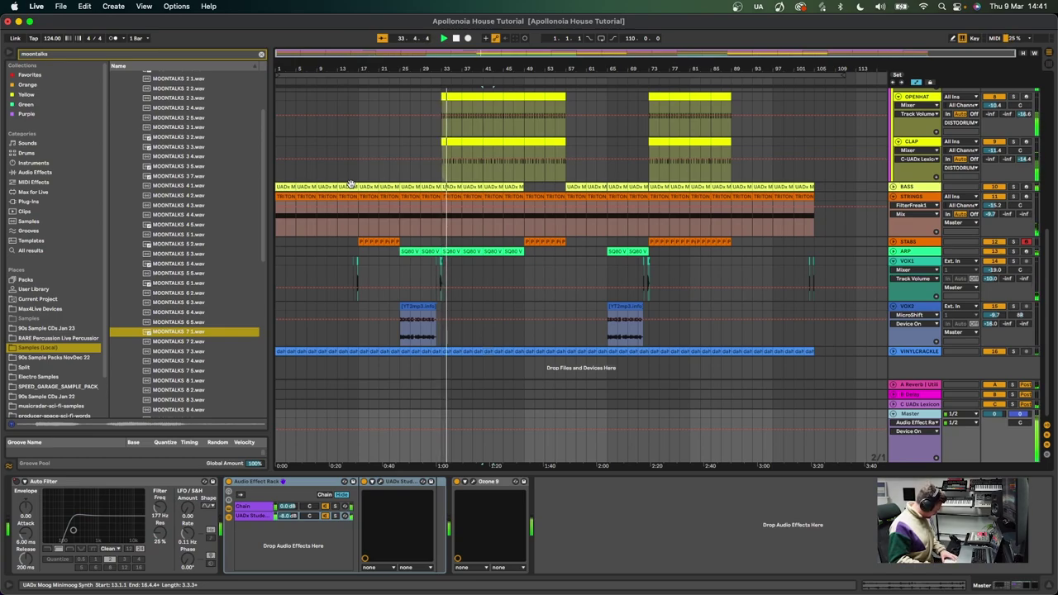
key(XF86AudioRaiseVolume)
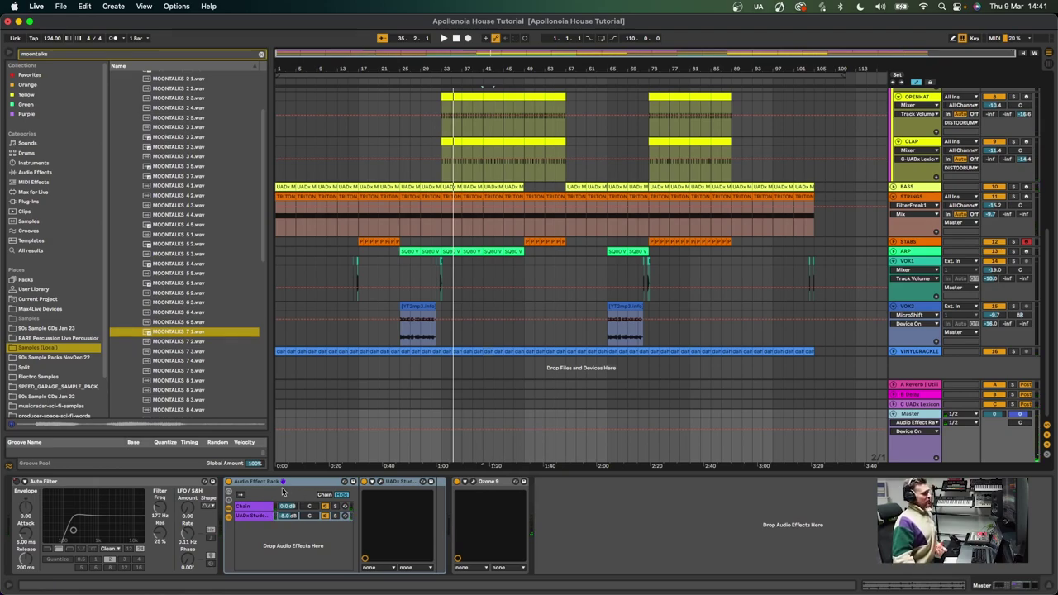
- Inspect the UADx Studer A800 tape plug-in on the Master rack and set its chain volume to about -13.4 dB
drag(291, 518, 291, 546)
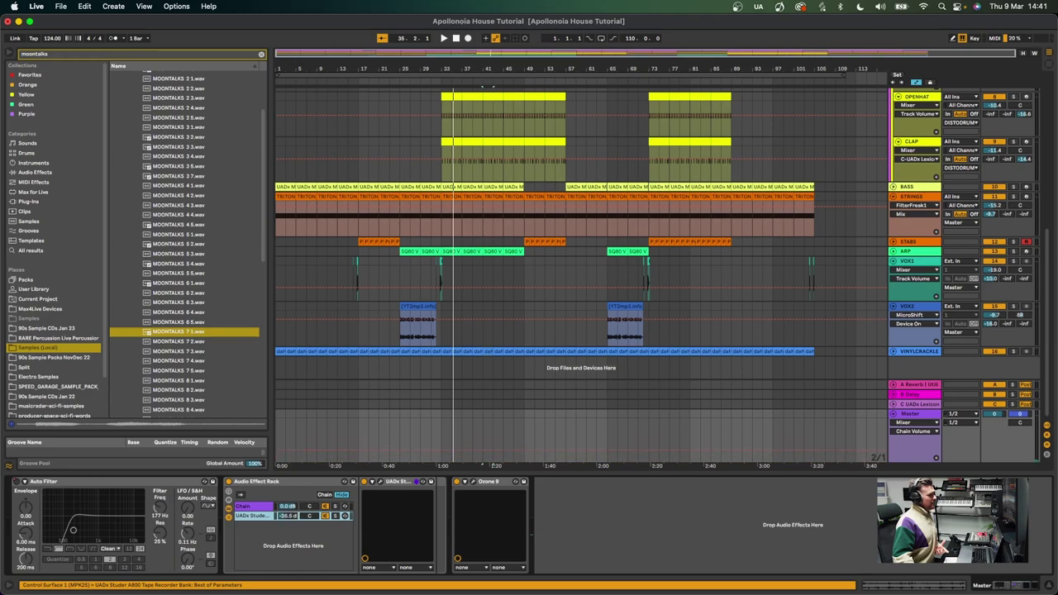
drag(291, 546, 291, 541)
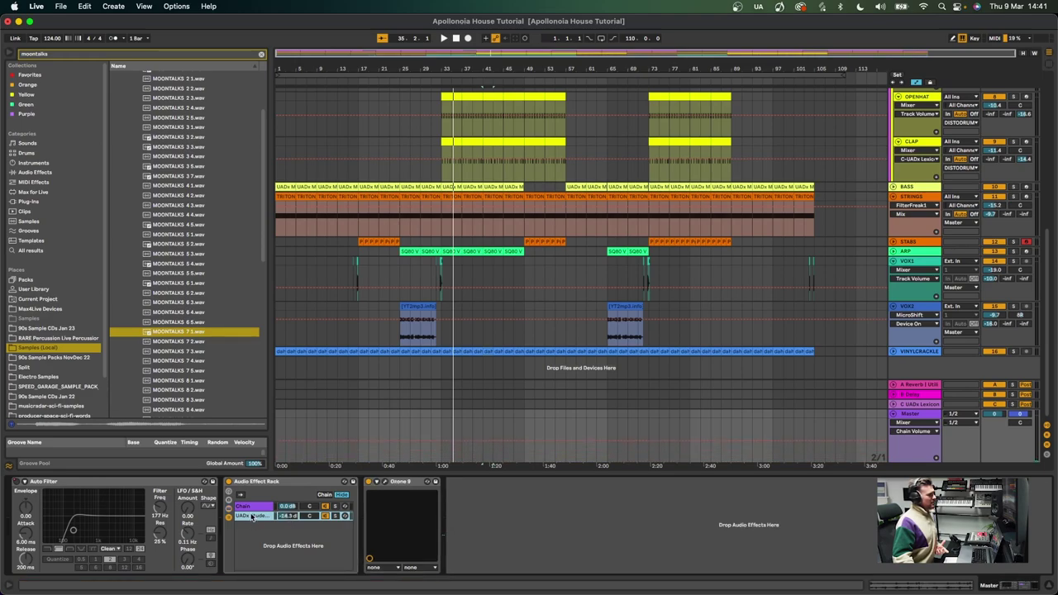
click(385, 484)
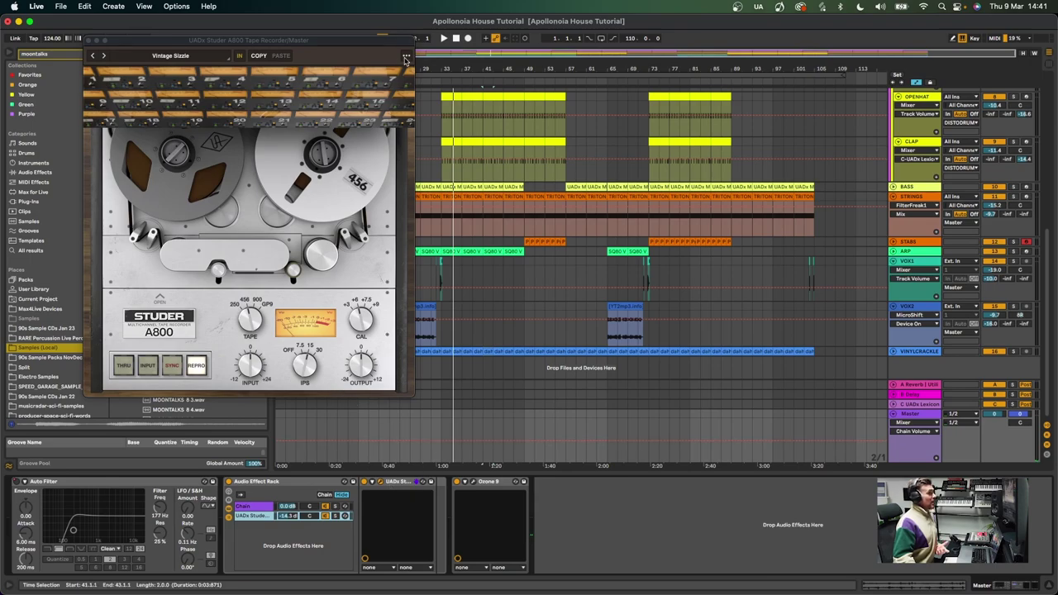
click(406, 57)
click(404, 57)
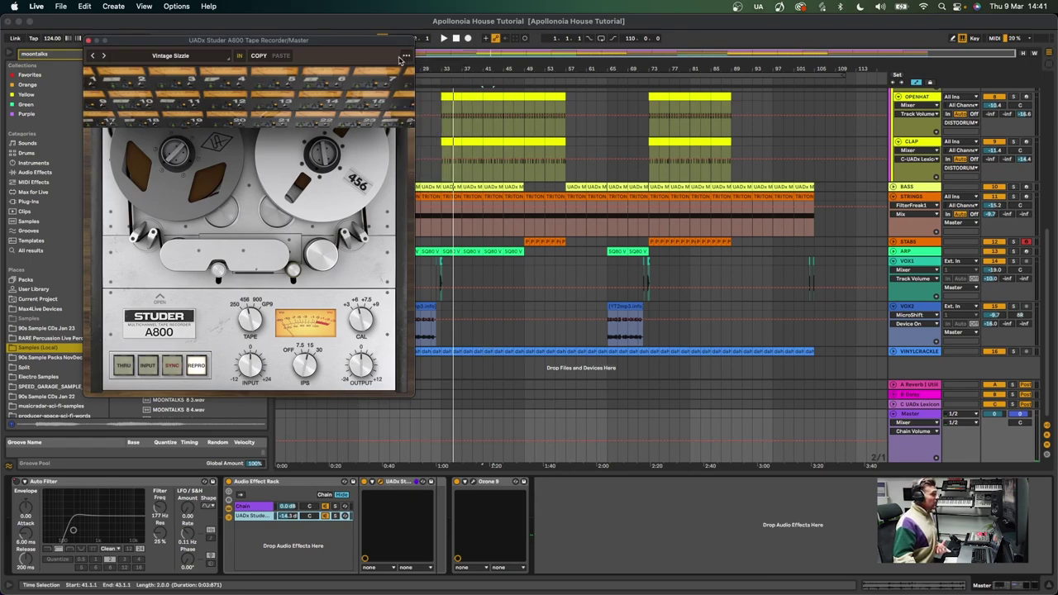
click(89, 40)
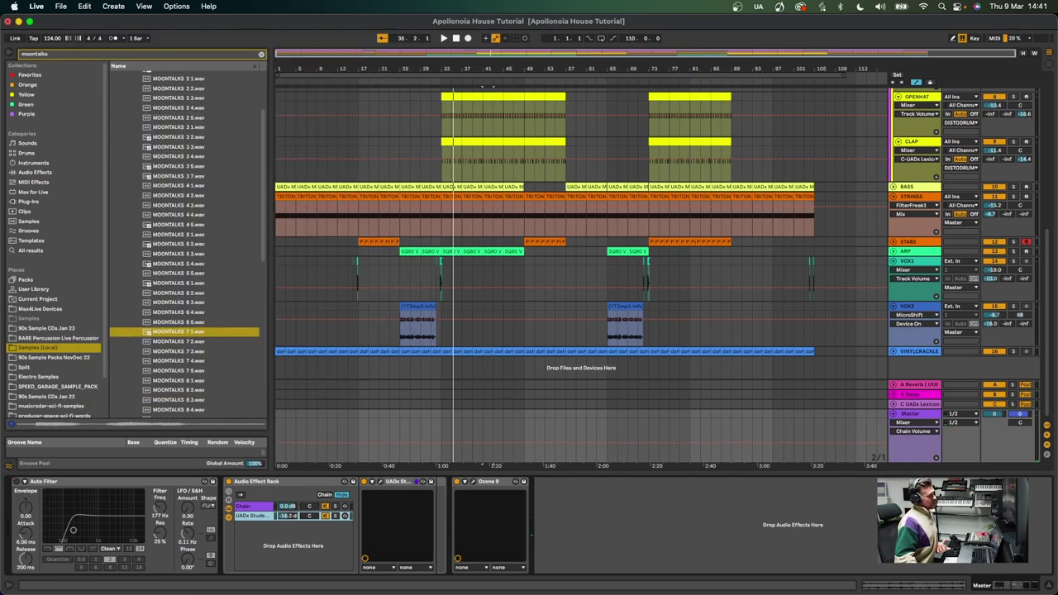
mouse_move(290, 516)
mouse_down()
mouse_move(291, 506)
mouse_move(293, 518)
mouse_up()
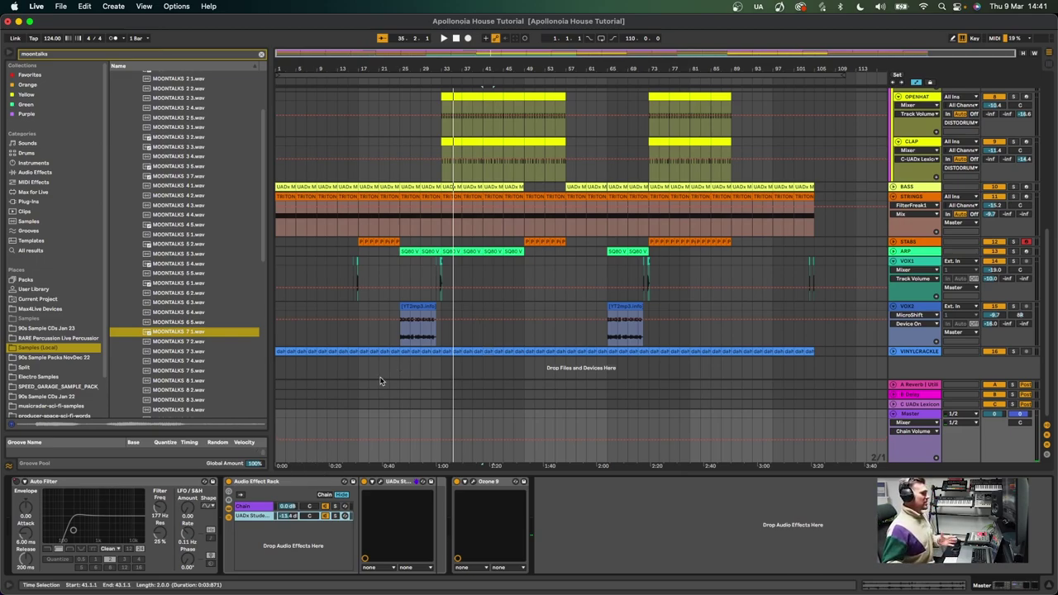
- Review the Master track's Ozone 9 plug-in, viewing its Equalizer, Dynamic EQ and Maximizer modules
click(474, 482)
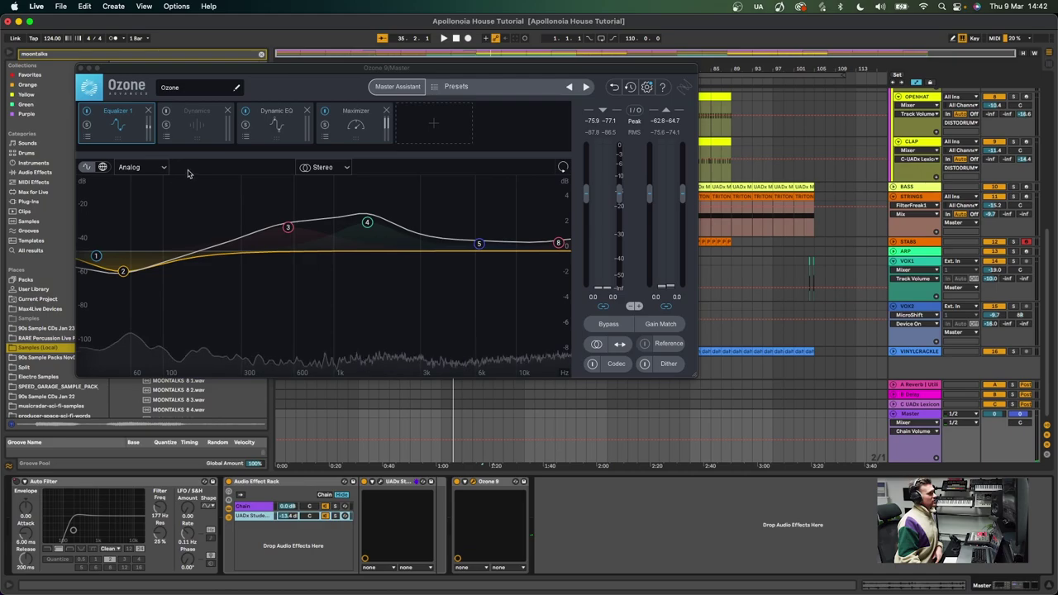
click(273, 129)
click(349, 132)
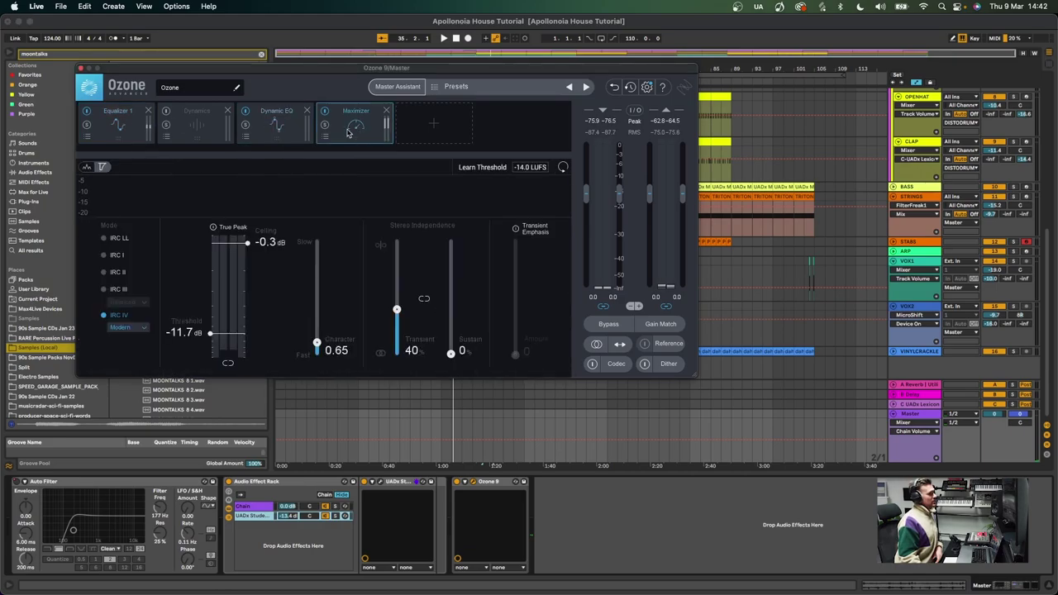
click(81, 67)
- Fold all arrangement tracks and show the Auto Filter's Device On automation on the Master track
click(900, 308)
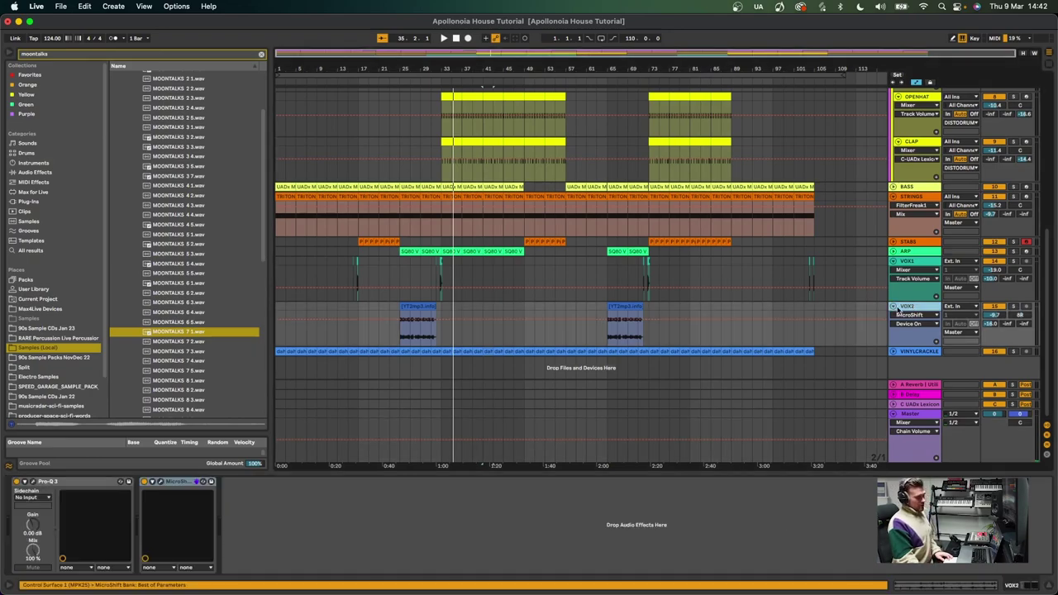
alt+click(894, 307)
click(550, 323)
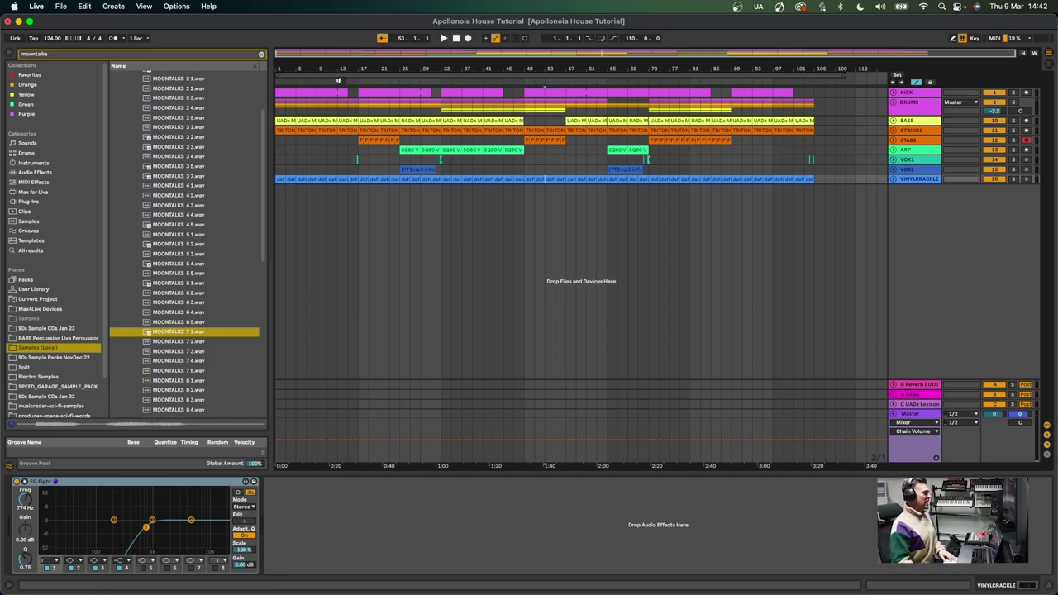
click(918, 422)
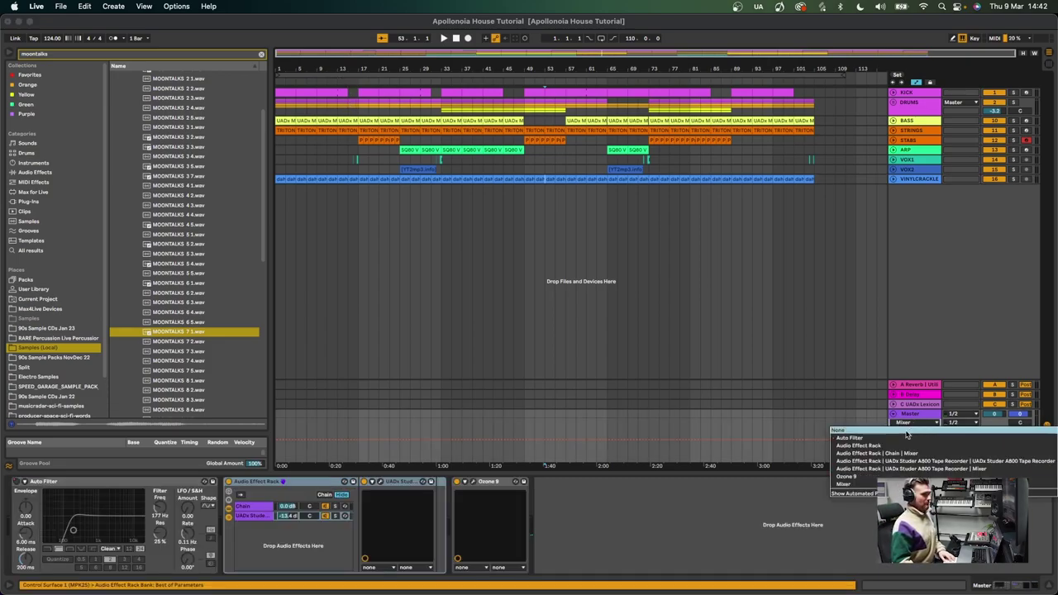
click(860, 438)
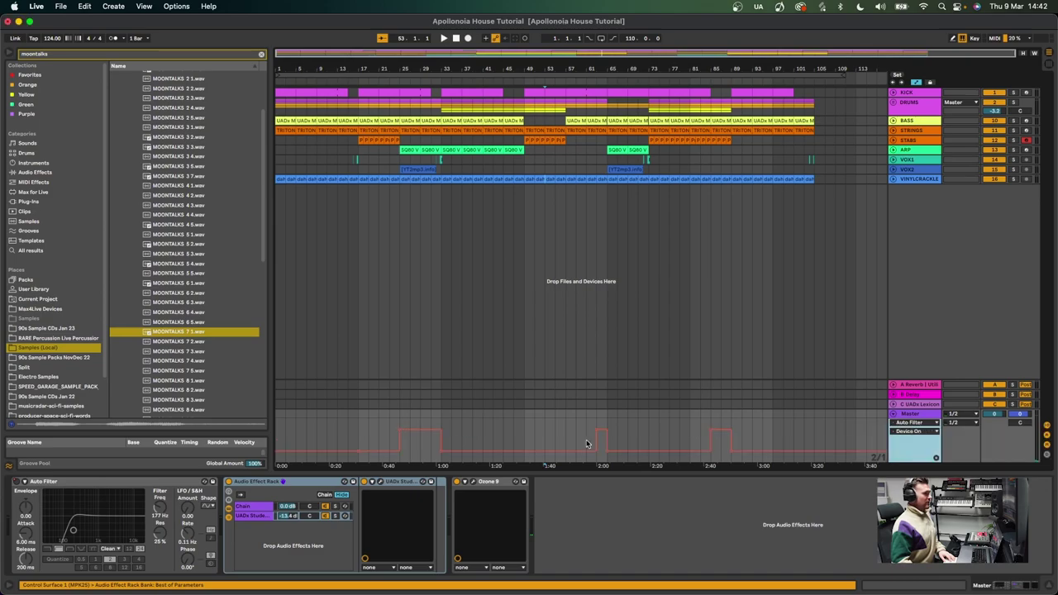
- Audition the full arrangement from bar 15, jumping ahead to around bar 24 and bar 42
click(348, 196)
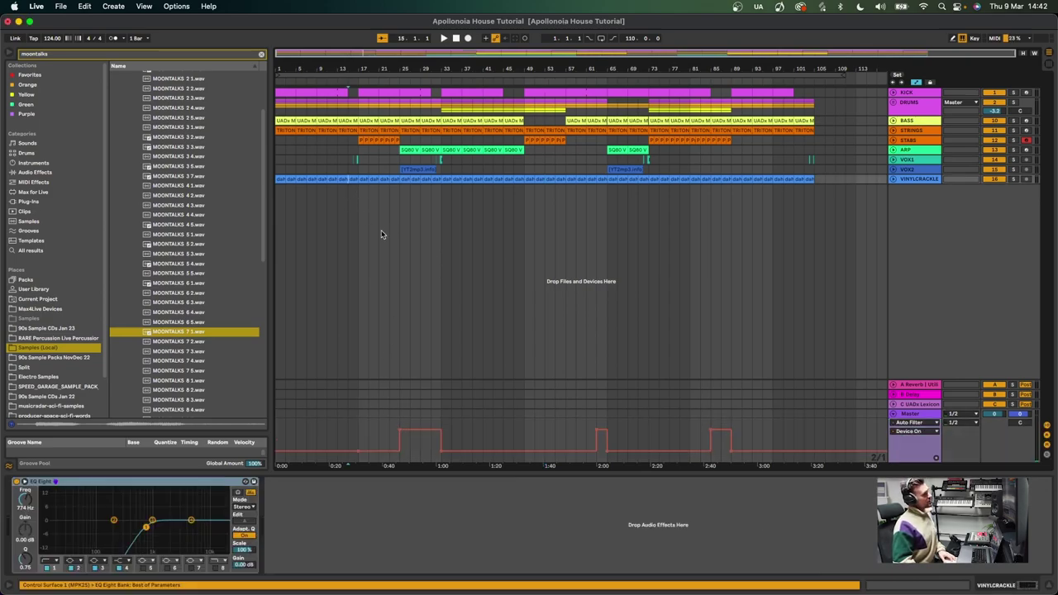
key(space)
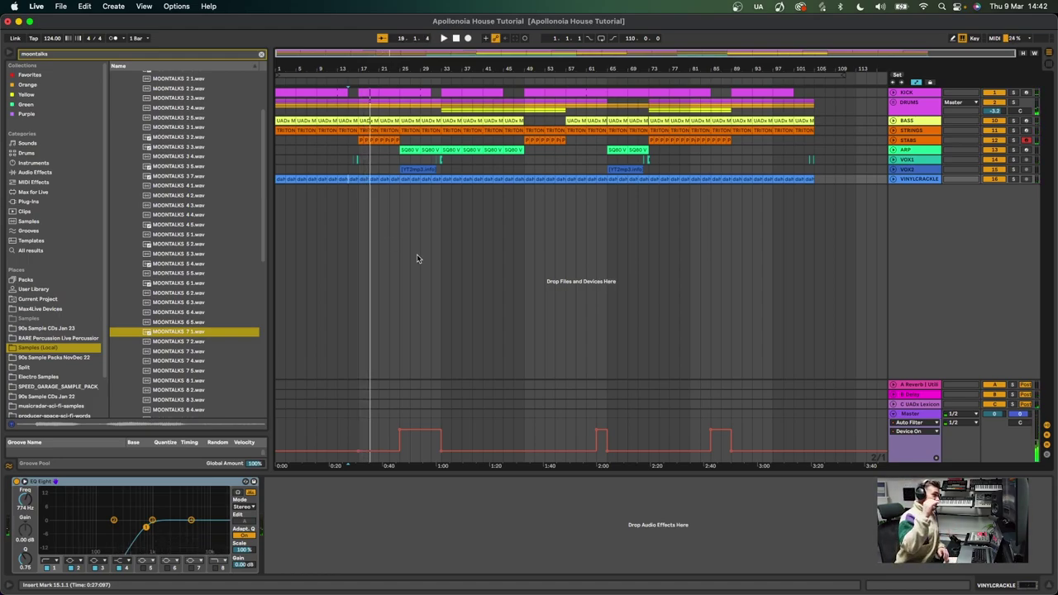
click(397, 83)
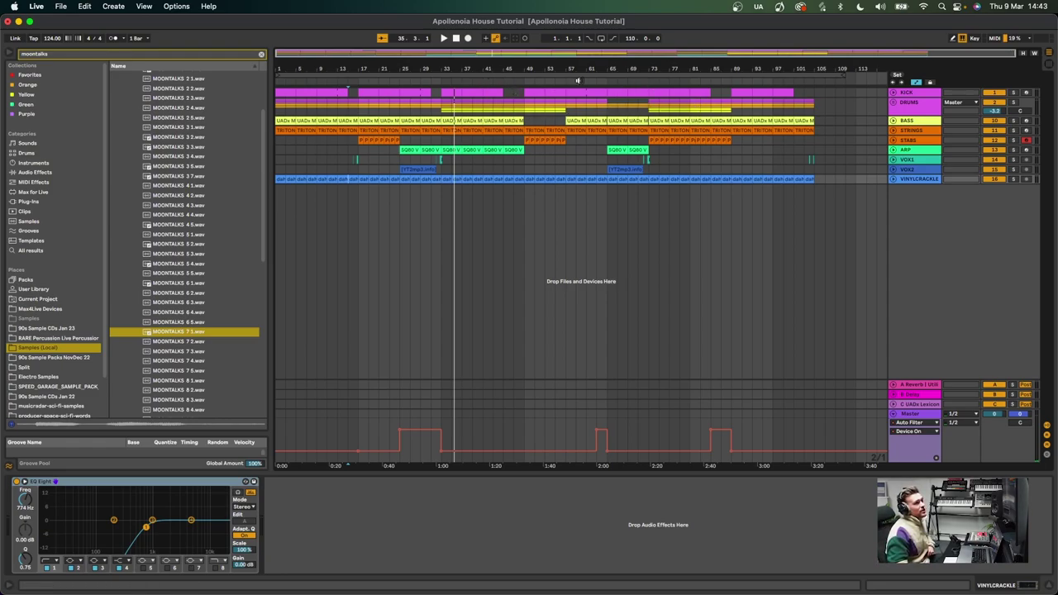
click(487, 80)
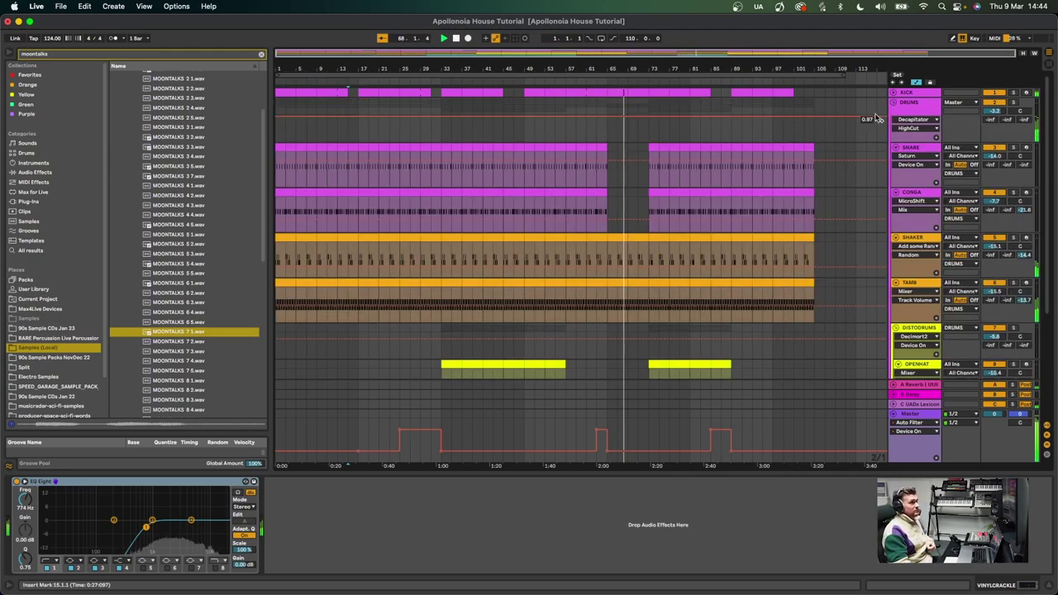
- Expand the DRUMS group's tracks and enlarge the arrangement by collapsing the device area beneath it
key(alt+u)
scroll(816, 196, down, 2)
scroll(817, 196, down, 3)
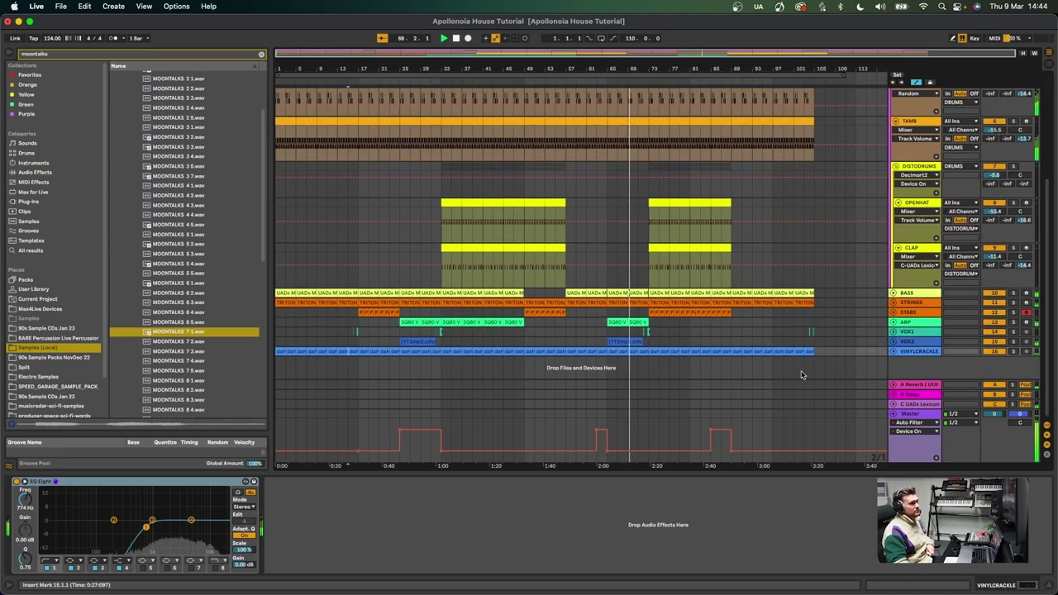
drag(780, 474, 781, 579)
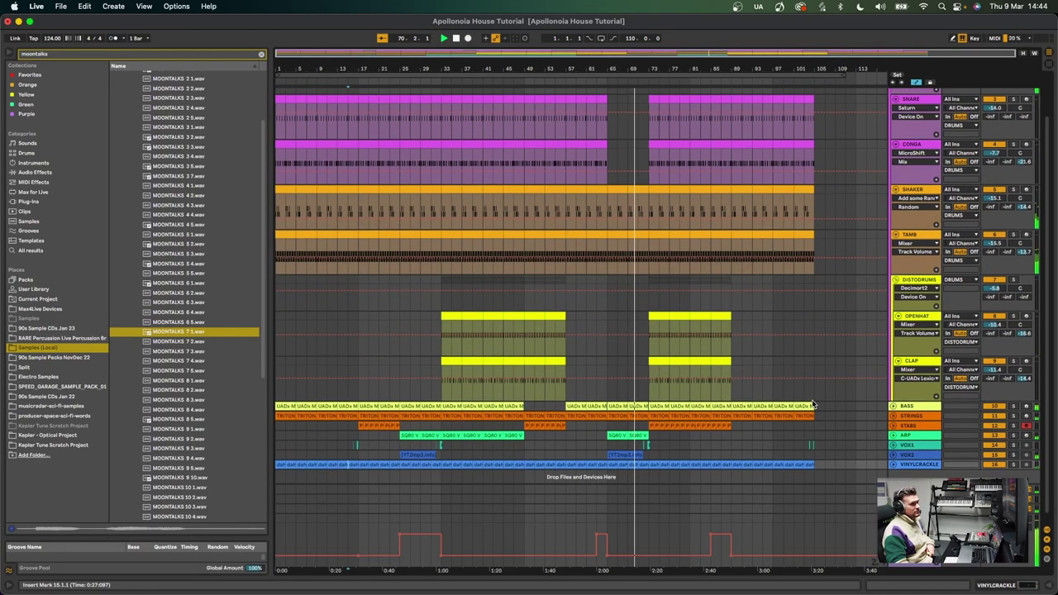
scroll(811, 399, up, 2)
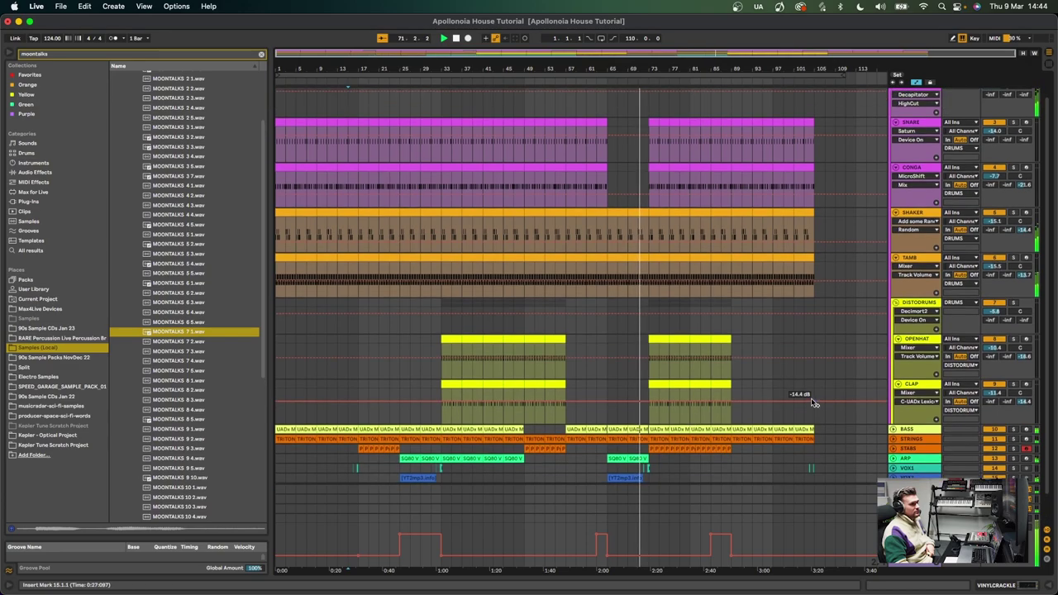
- Fold the OPENHAT, CLAP, TAMB, SHAKER, CONGA and SNARE tracks, plus the DISTODRUMS group
click(897, 339)
click(897, 349)
scroll(897, 351, up, 2)
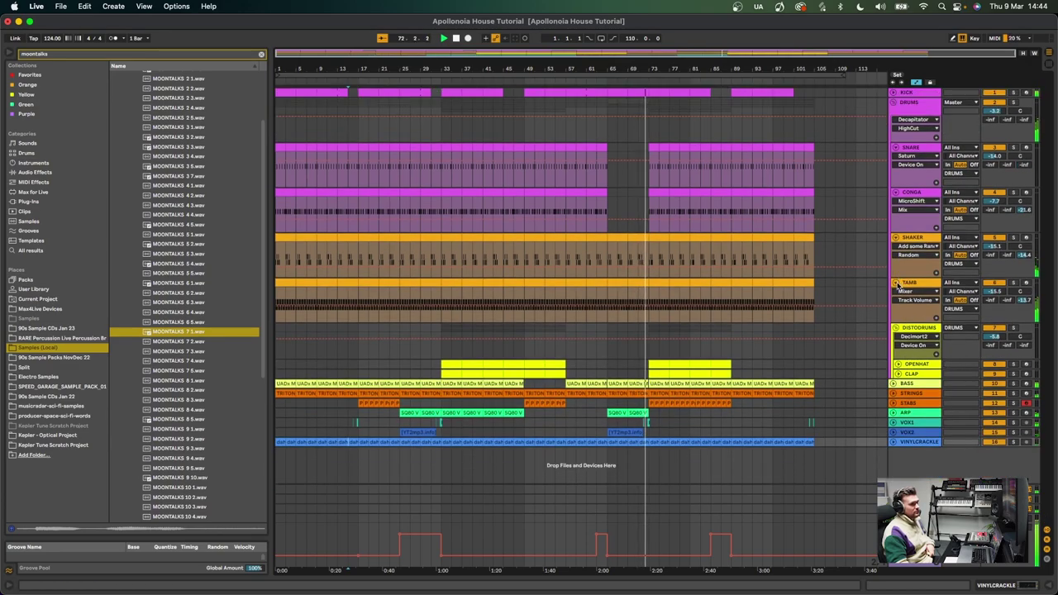
click(896, 282)
click(895, 238)
click(895, 190)
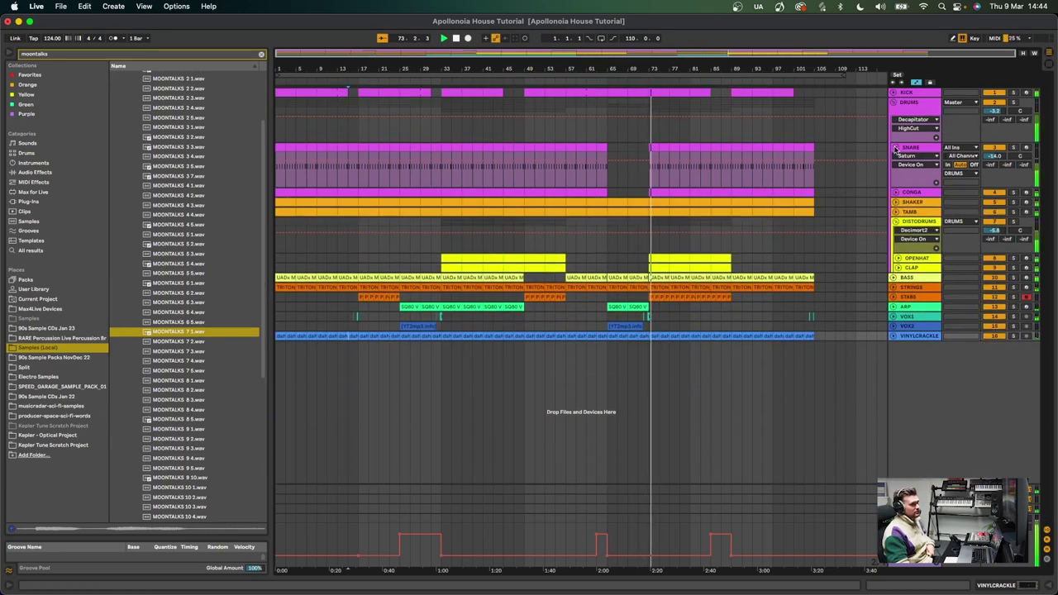
click(895, 147)
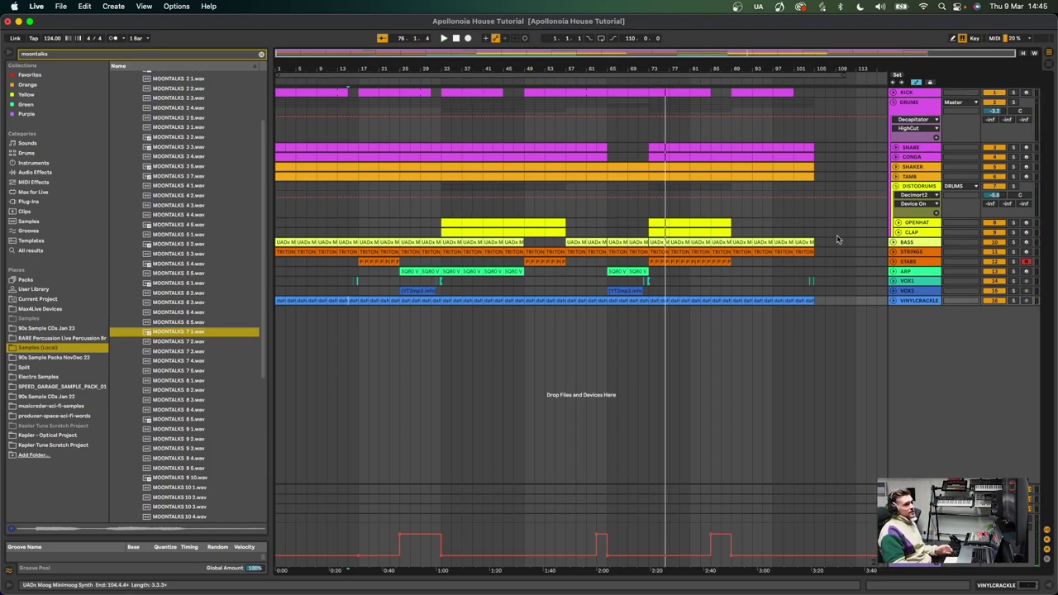
click(896, 187)
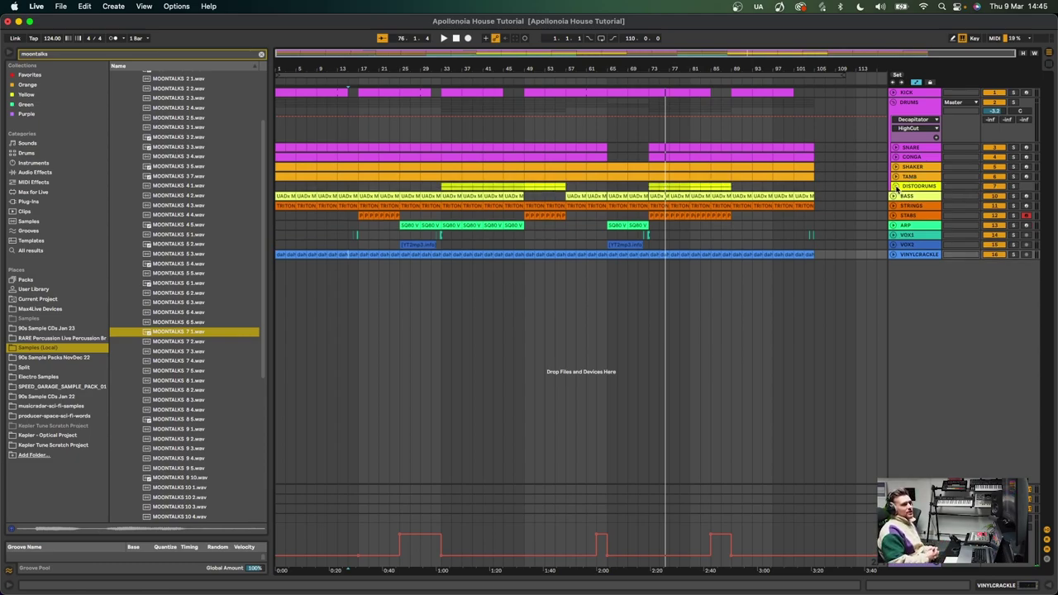